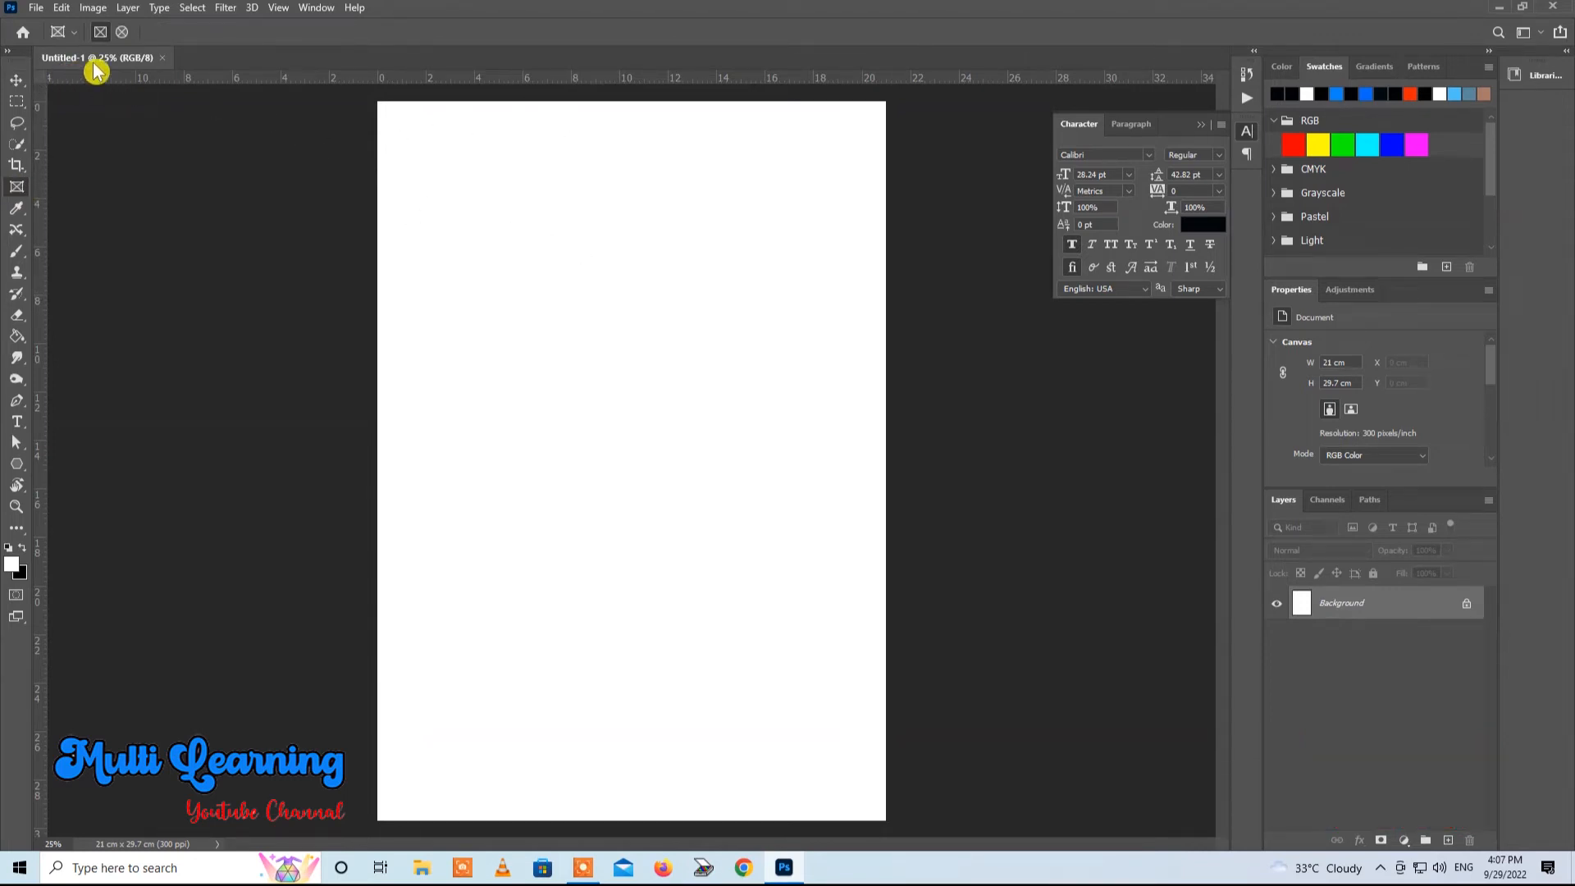
Step: Draw three rectangular frames on the page: about 12.7 by 9 cm above, a 9.2 cm square below, and 5.7 by 4.2 cm beside it
{"action": "left_click_drag", "start_coordinate": [451, 205], "coordinate": [759, 424]}
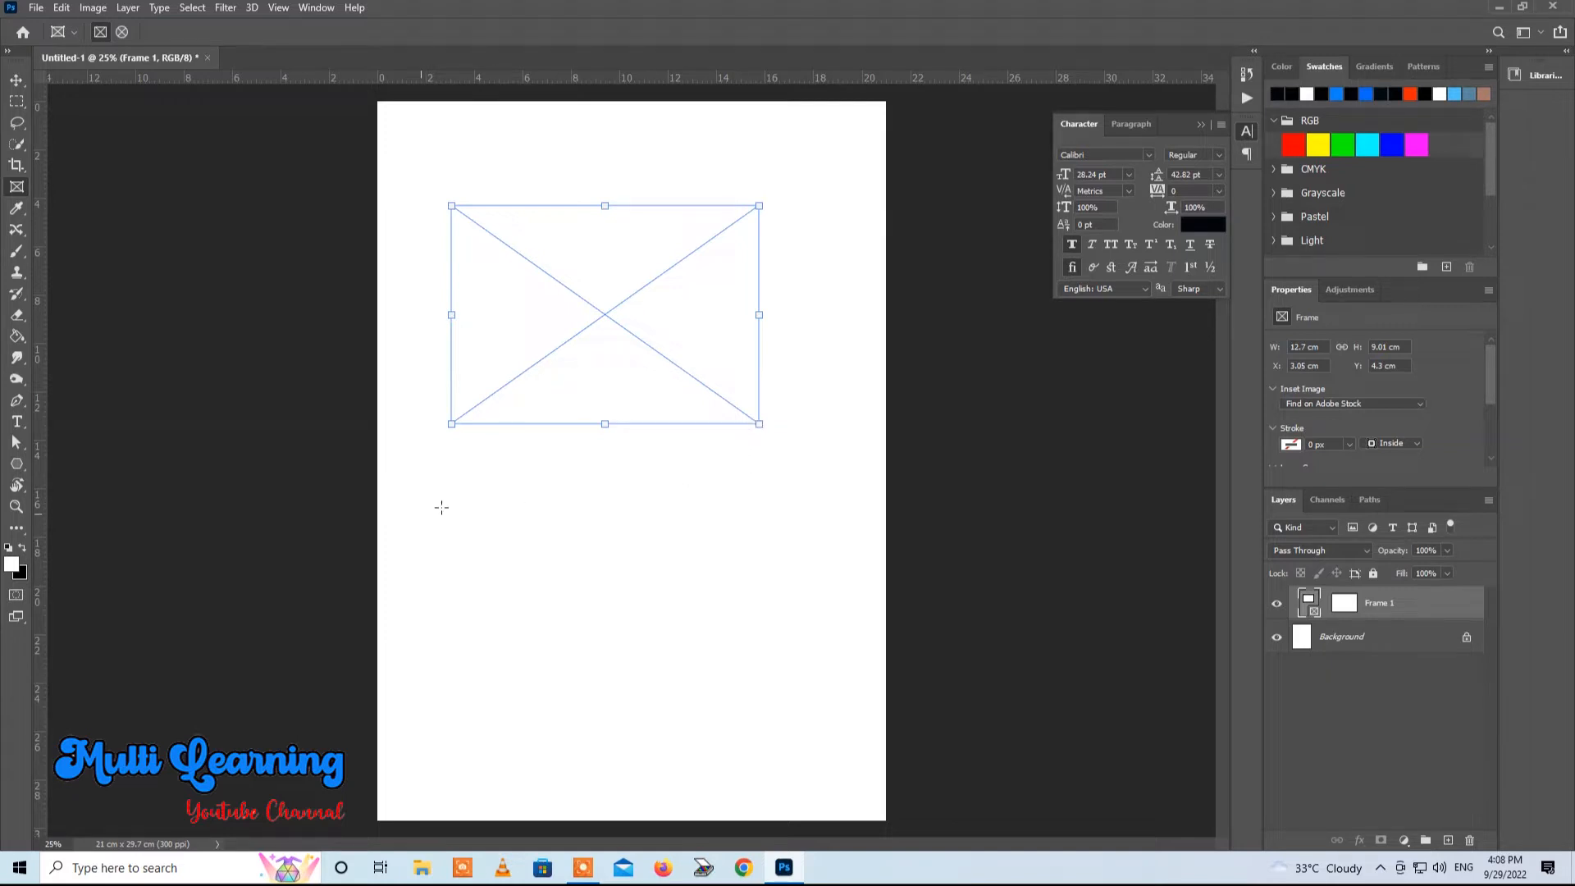
{"action": "left_click_drag", "start_coordinate": [468, 489], "coordinate": [730, 711]}
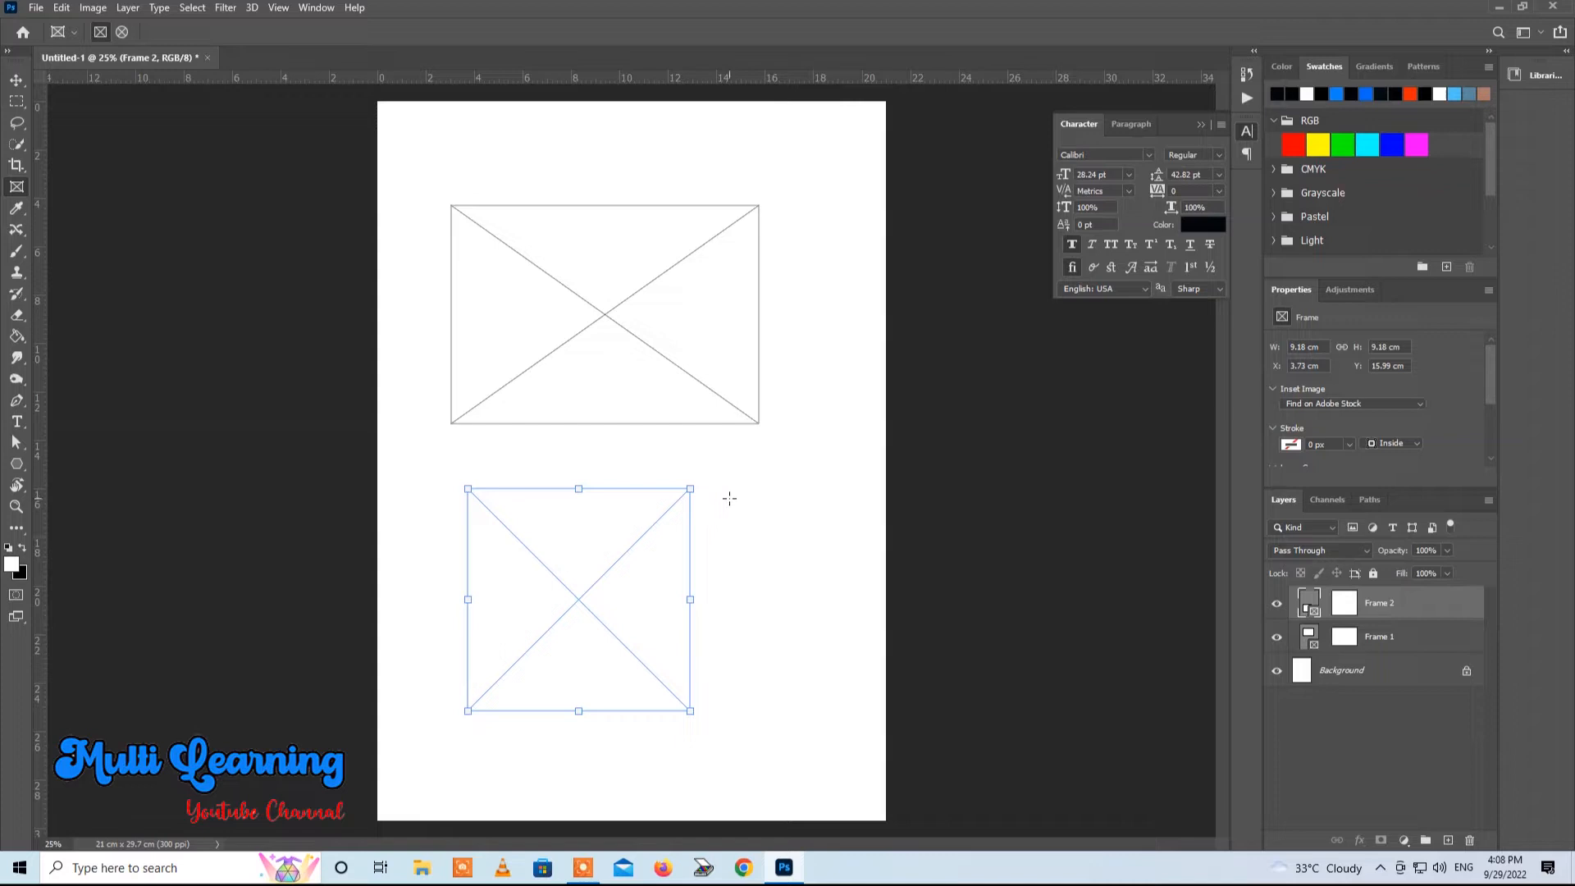
{"action": "left_click_drag", "start_coordinate": [727, 487], "coordinate": [863, 589]}
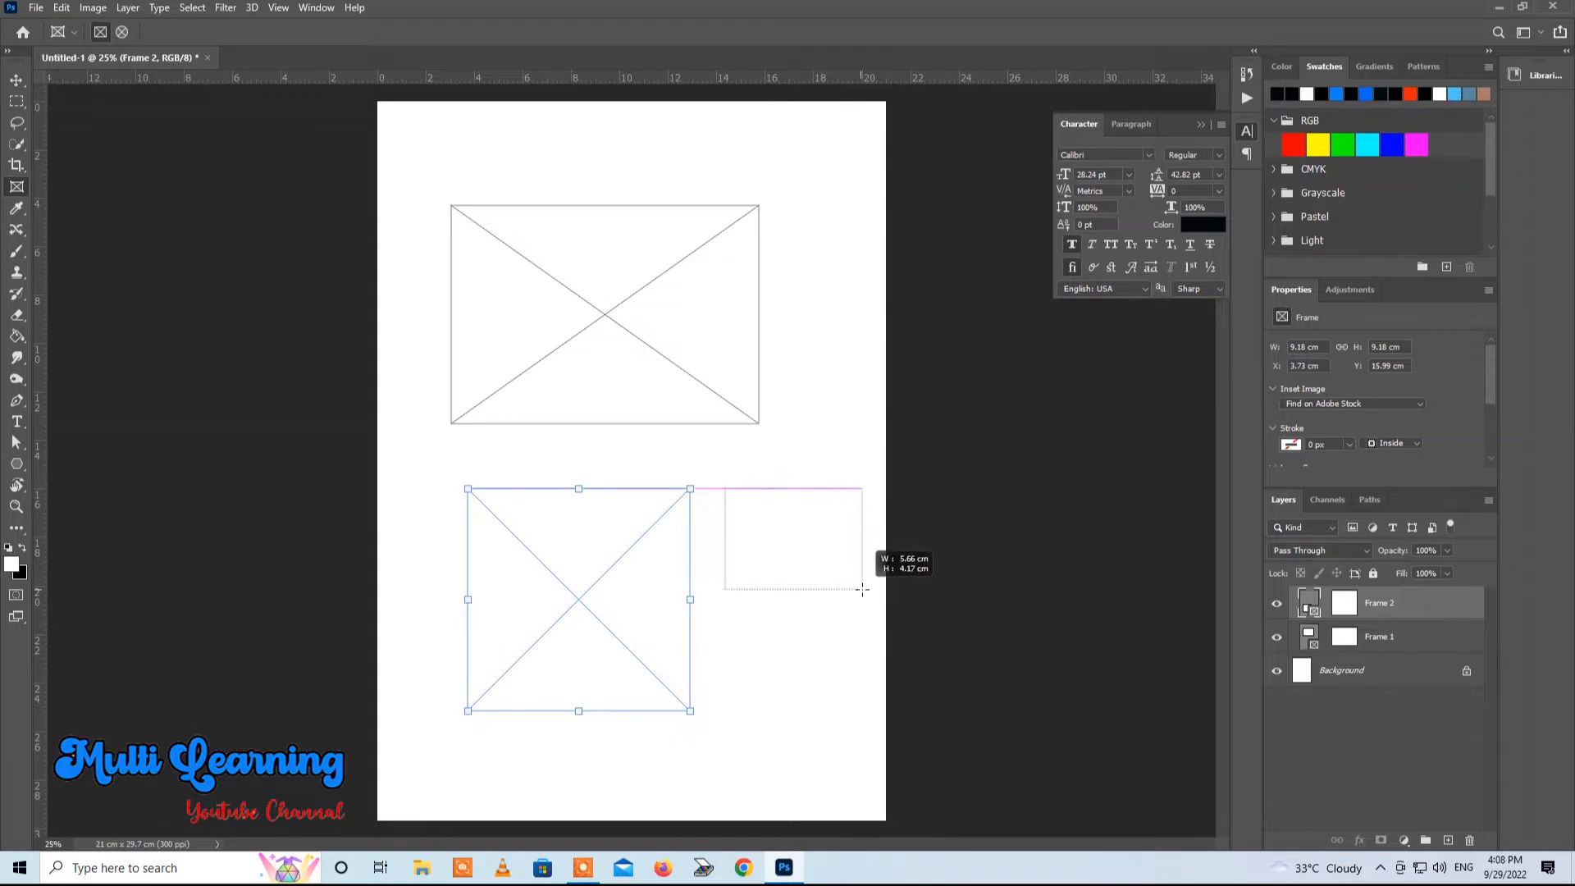
{"action": "left_click_drag", "start_coordinate": [862, 589], "coordinate": [861, 590]}
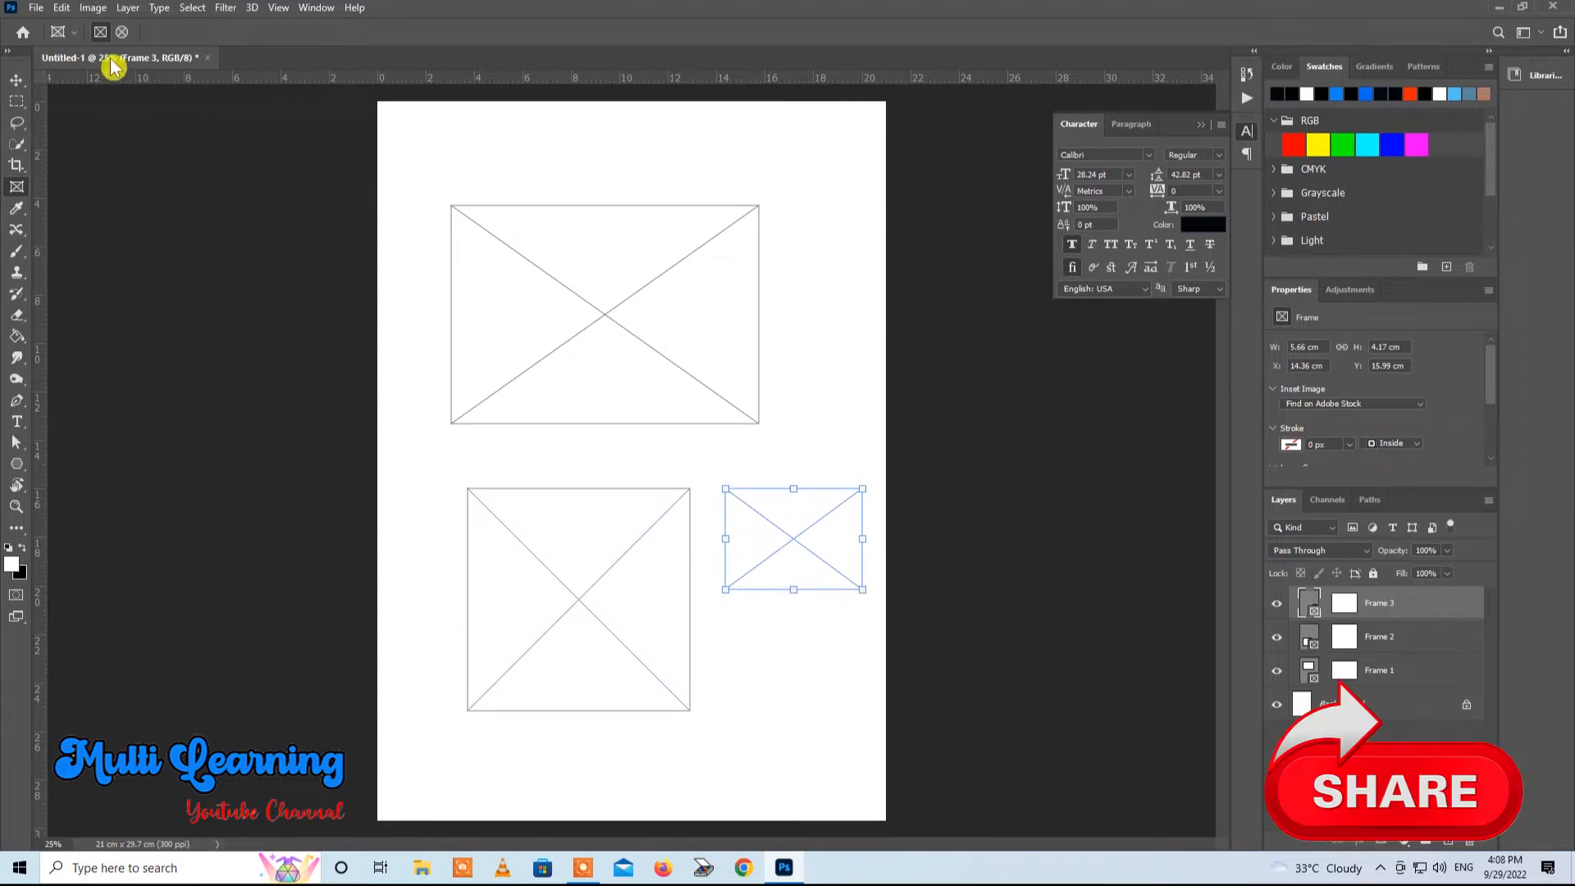
Step: Open the image cheetah-3475778_1920 from the photoshop tutorial accessories folder
{"action": "left_click", "coordinate": [36, 7]}
{"action": "left_click", "coordinate": [46, 41]}
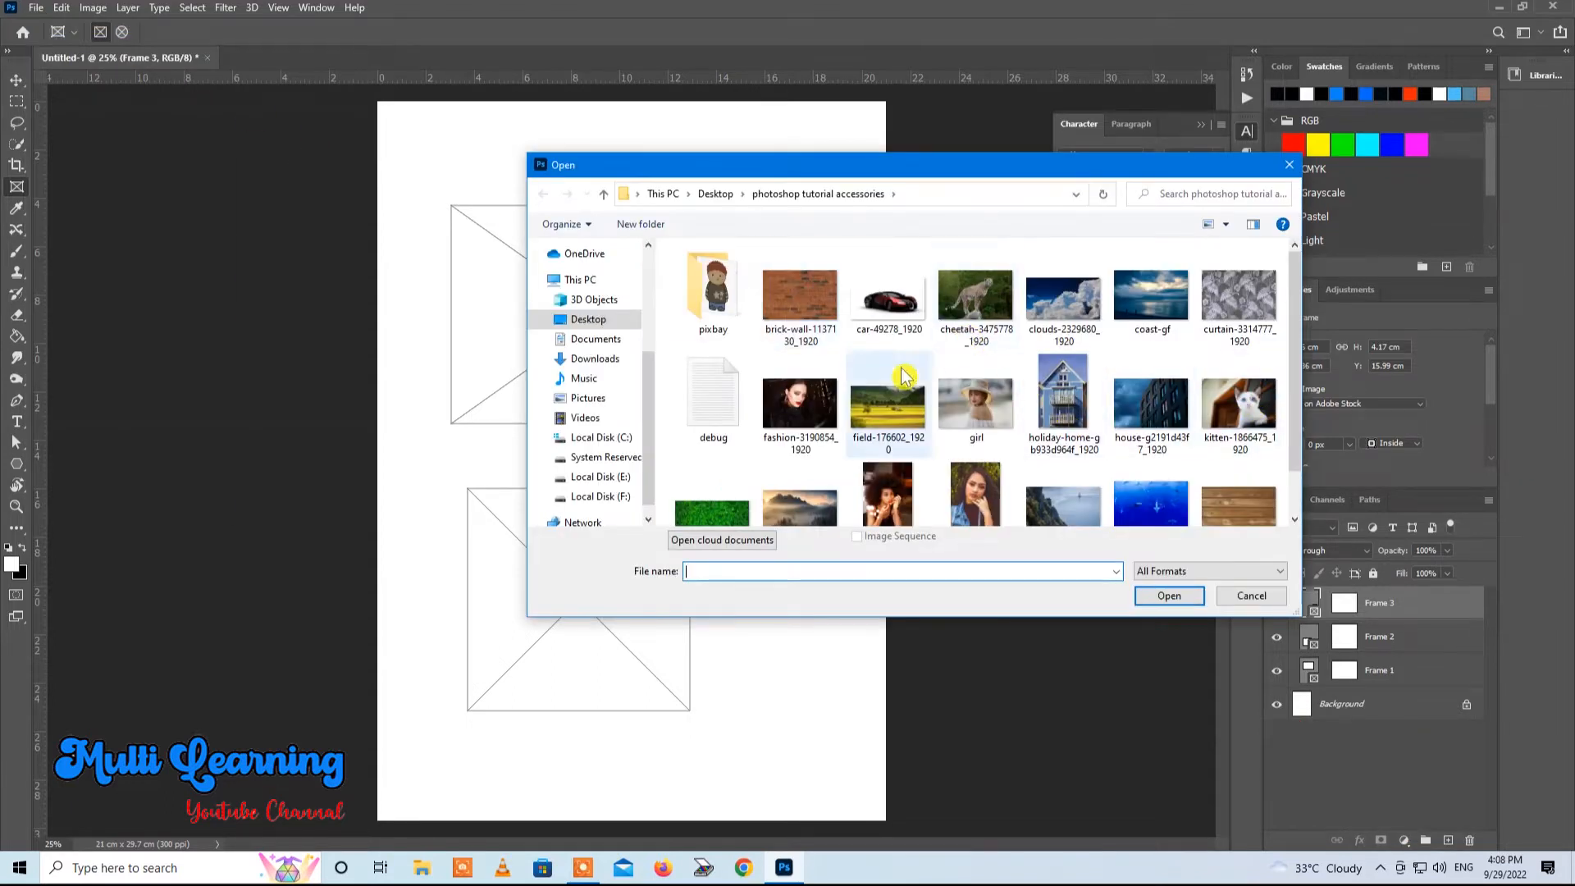
{"action": "left_click", "coordinate": [962, 262]}
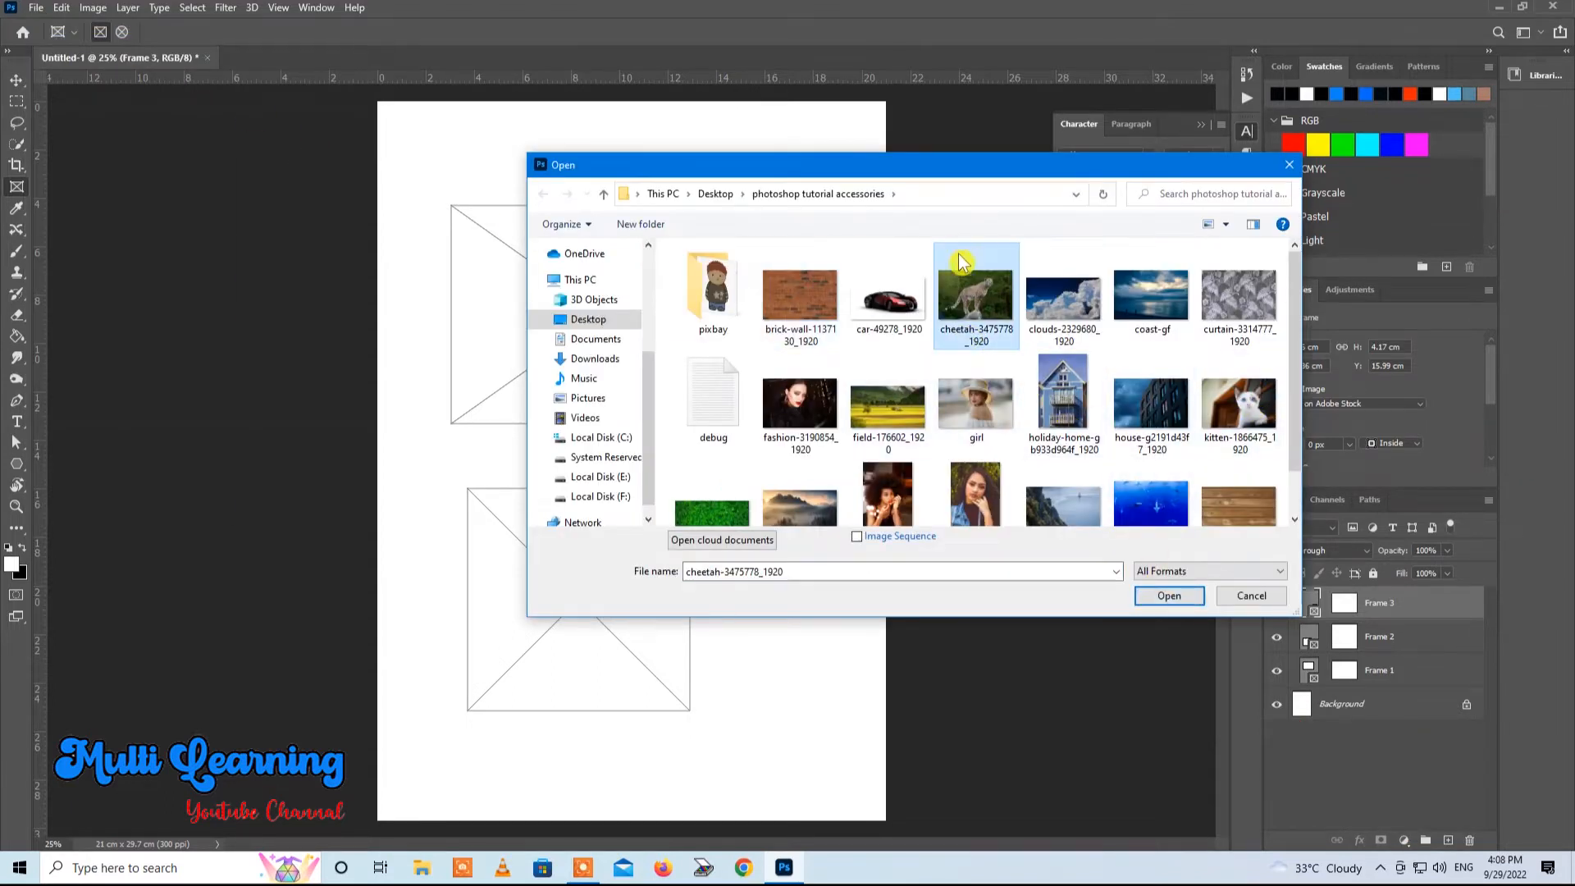
{"action": "left_click", "coordinate": [1169, 596]}
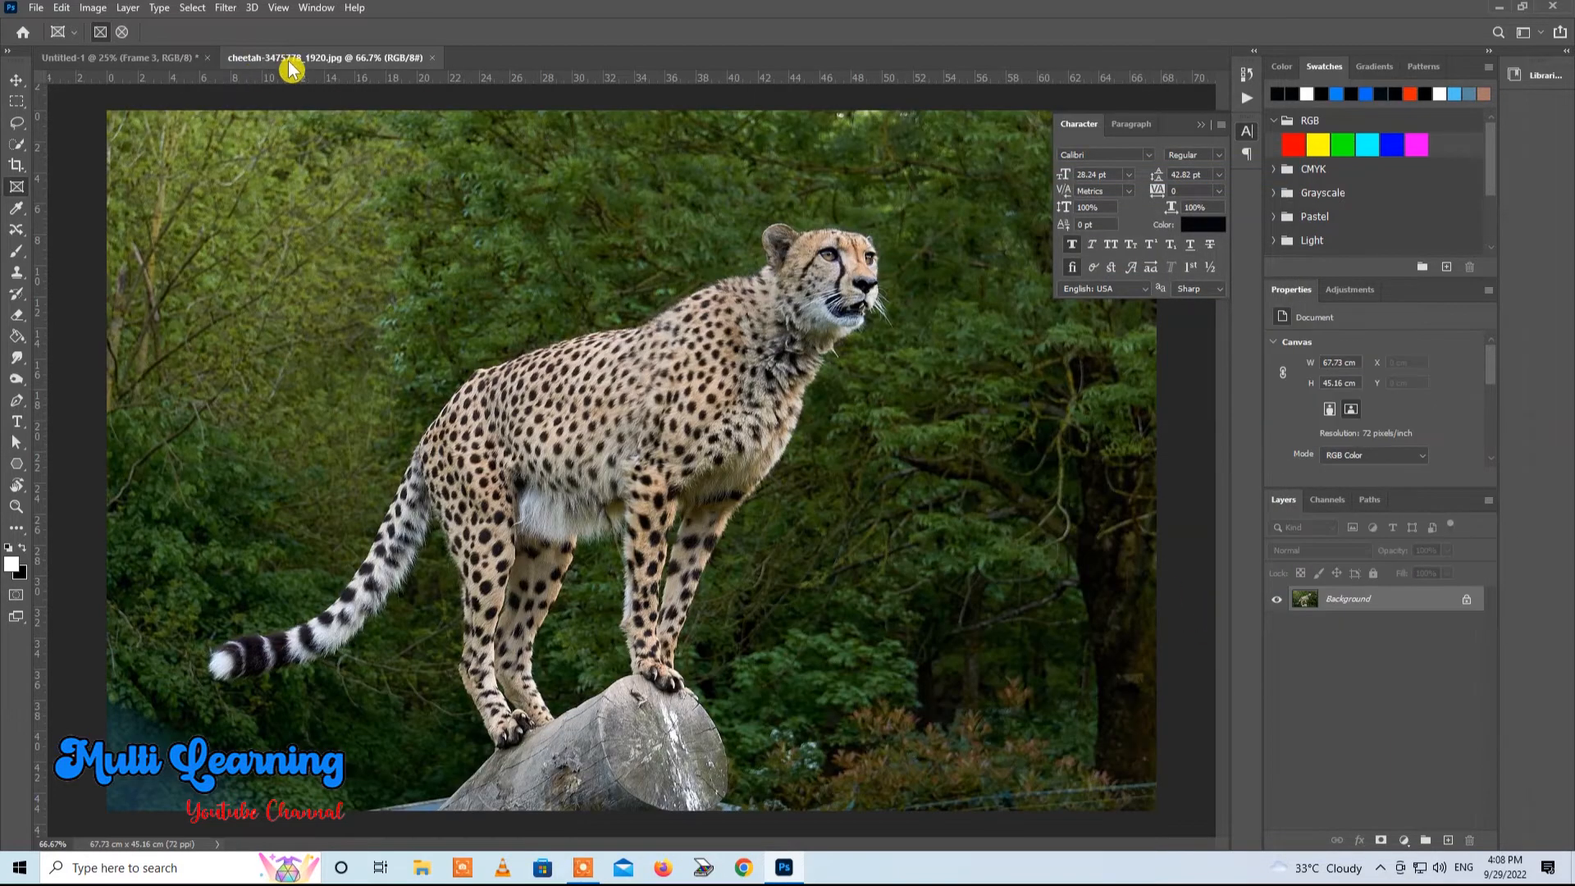
Step: Place the cheetah image from its own document into the largest rectangular frame in Untitled-1
{"action": "left_click_drag", "start_coordinate": [288, 63], "coordinate": [629, 364]}
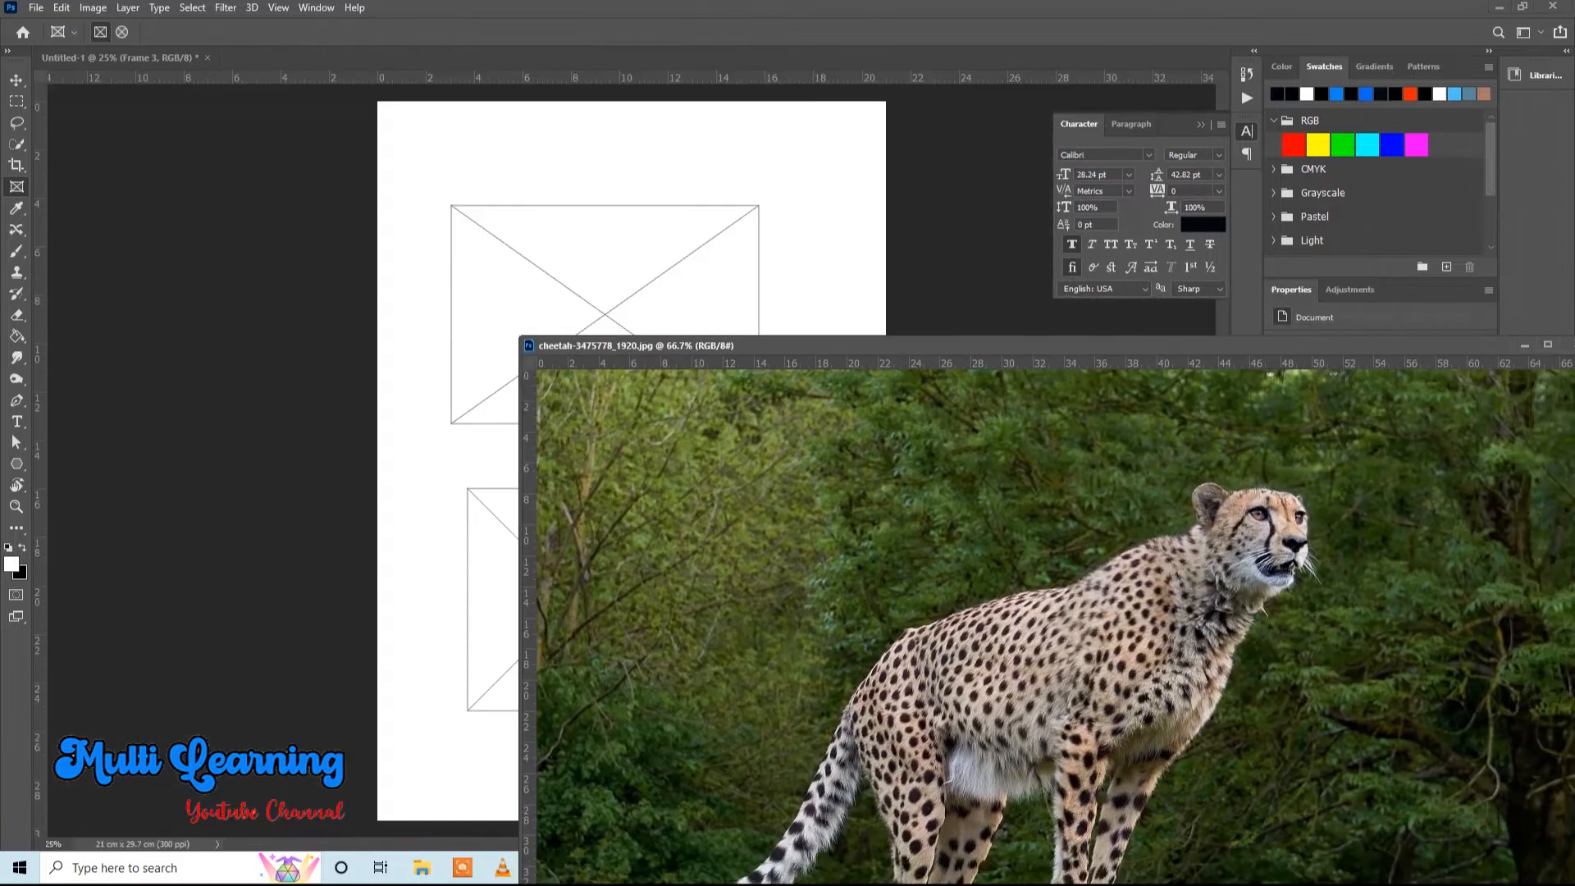
{"action": "left_click", "coordinate": [20, 84]}
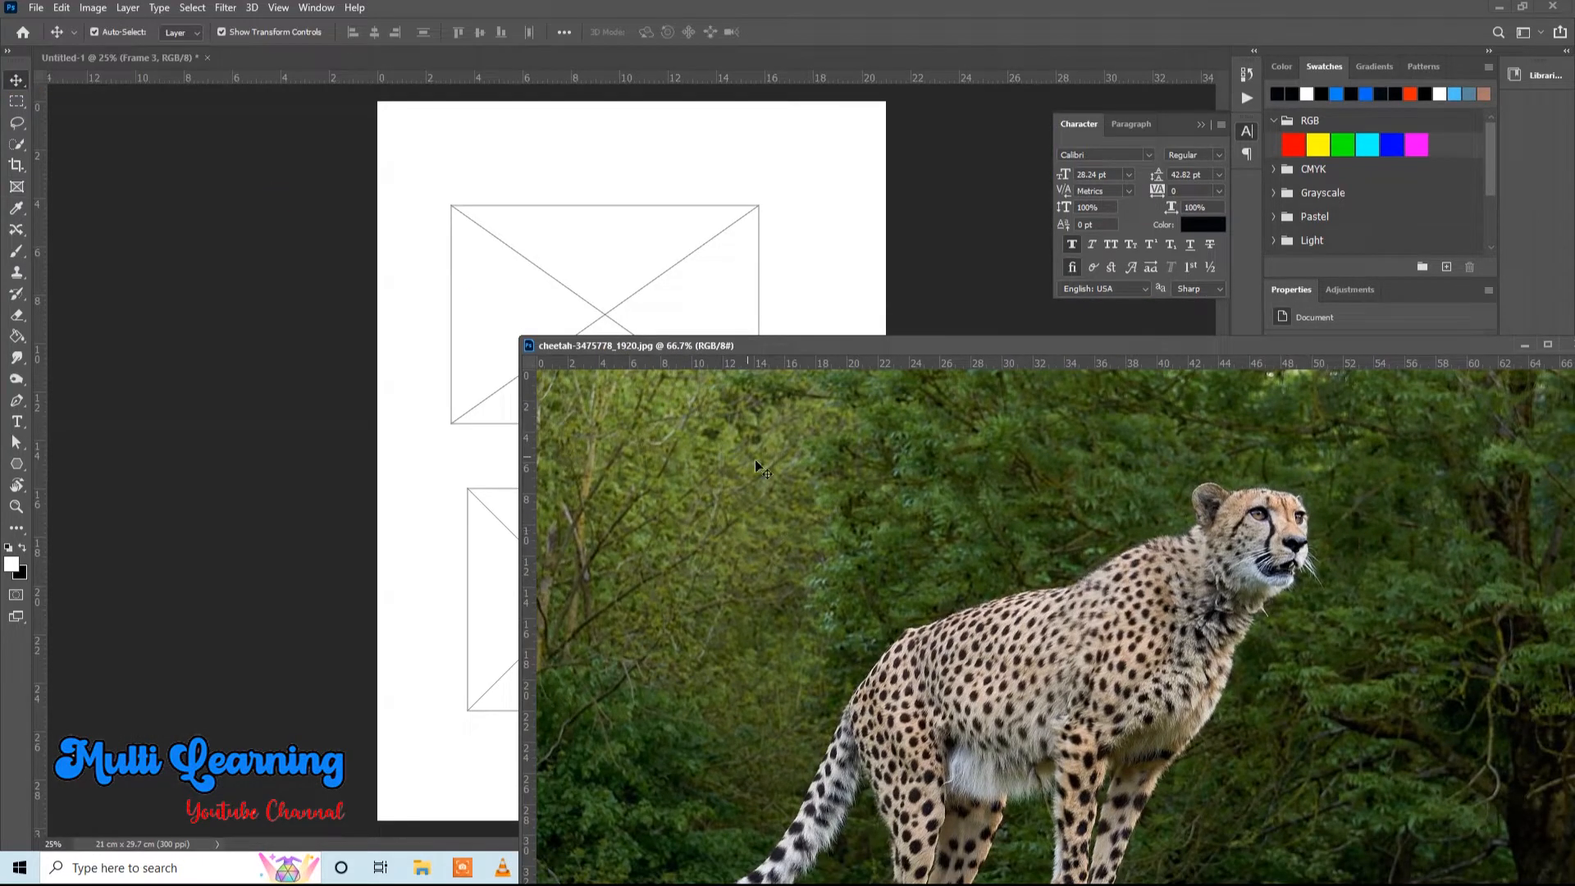
{"action": "left_click", "coordinate": [141, 63]}
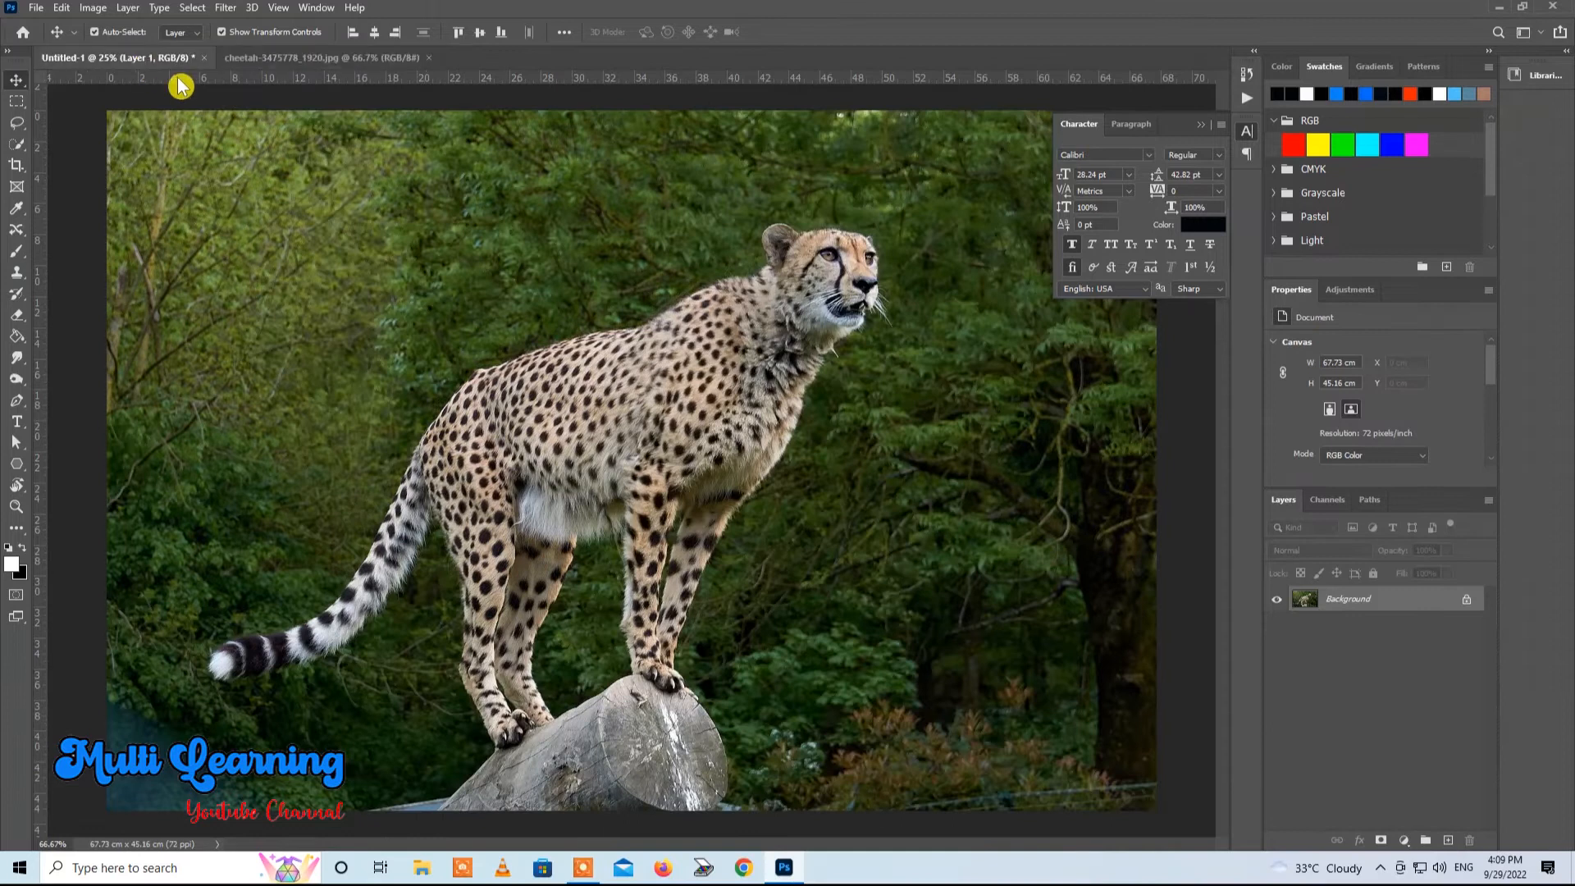
{"action": "mouse_move", "coordinate": [685, 292]}
{"action": "left_mouse_down"}
{"action": "mouse_move", "coordinate": [660, 292]}
{"action": "mouse_move", "coordinate": [684, 284]}
{"action": "left_mouse_up"}
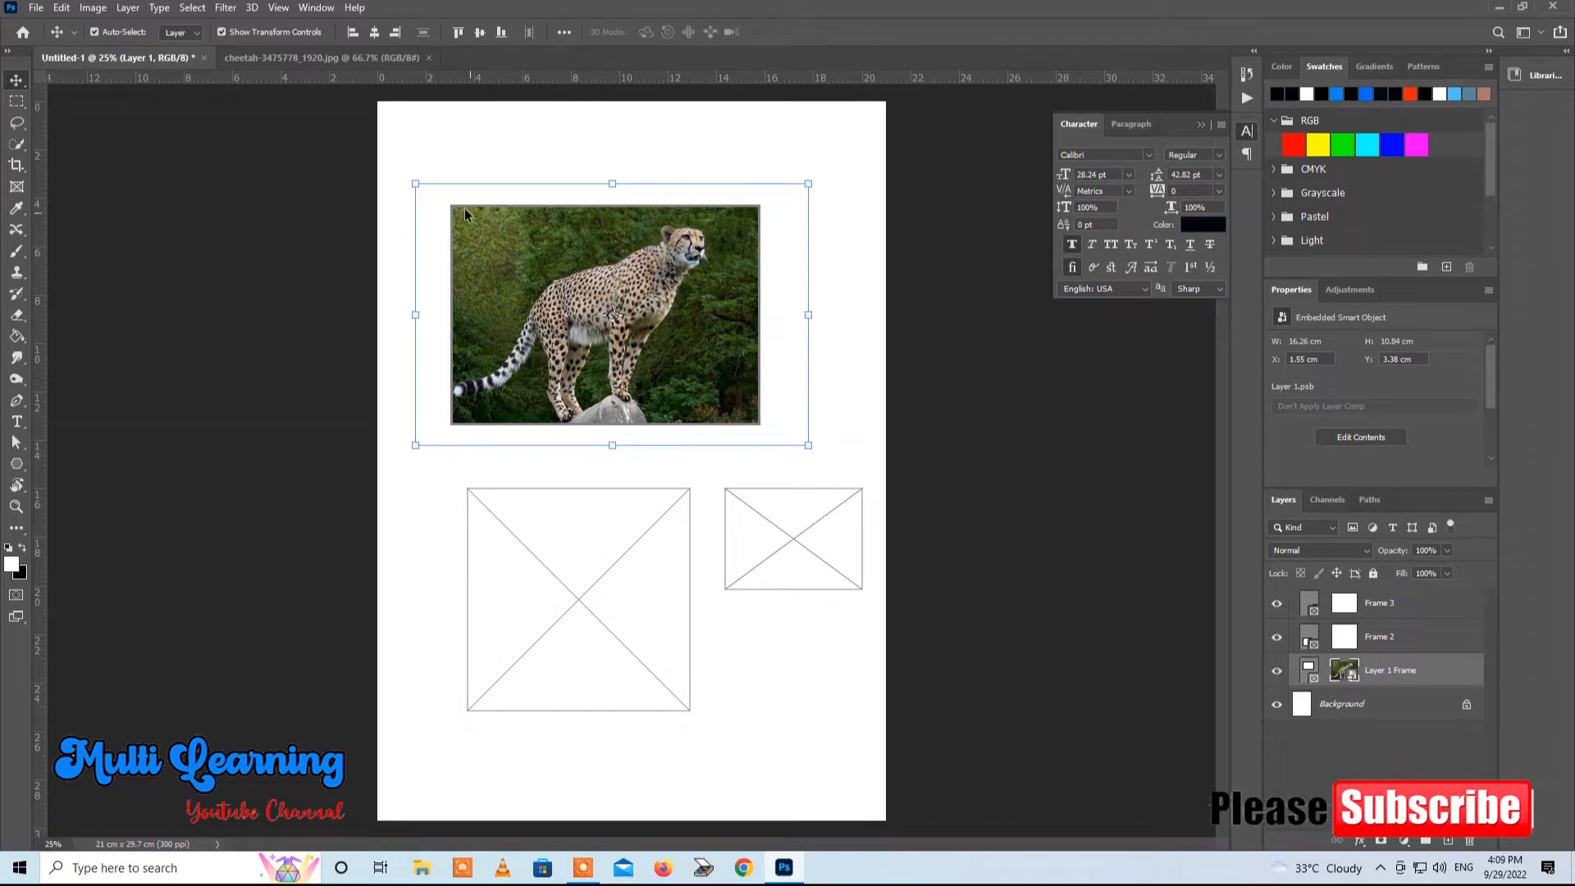
Step: Scale the cheetah image inside its frame down to about 92% and position it over the frame
{"action": "left_click_drag", "start_coordinate": [409, 182], "coordinate": [450, 205]}
{"action": "mouse_move", "coordinate": [807, 449]}
{"action": "left_mouse_down"}
{"action": "mouse_move", "coordinate": [761, 416]}
{"action": "mouse_move", "coordinate": [783, 437]}
{"action": "left_mouse_up"}
{"action": "left_click_drag", "start_coordinate": [697, 326], "coordinate": [686, 324]}
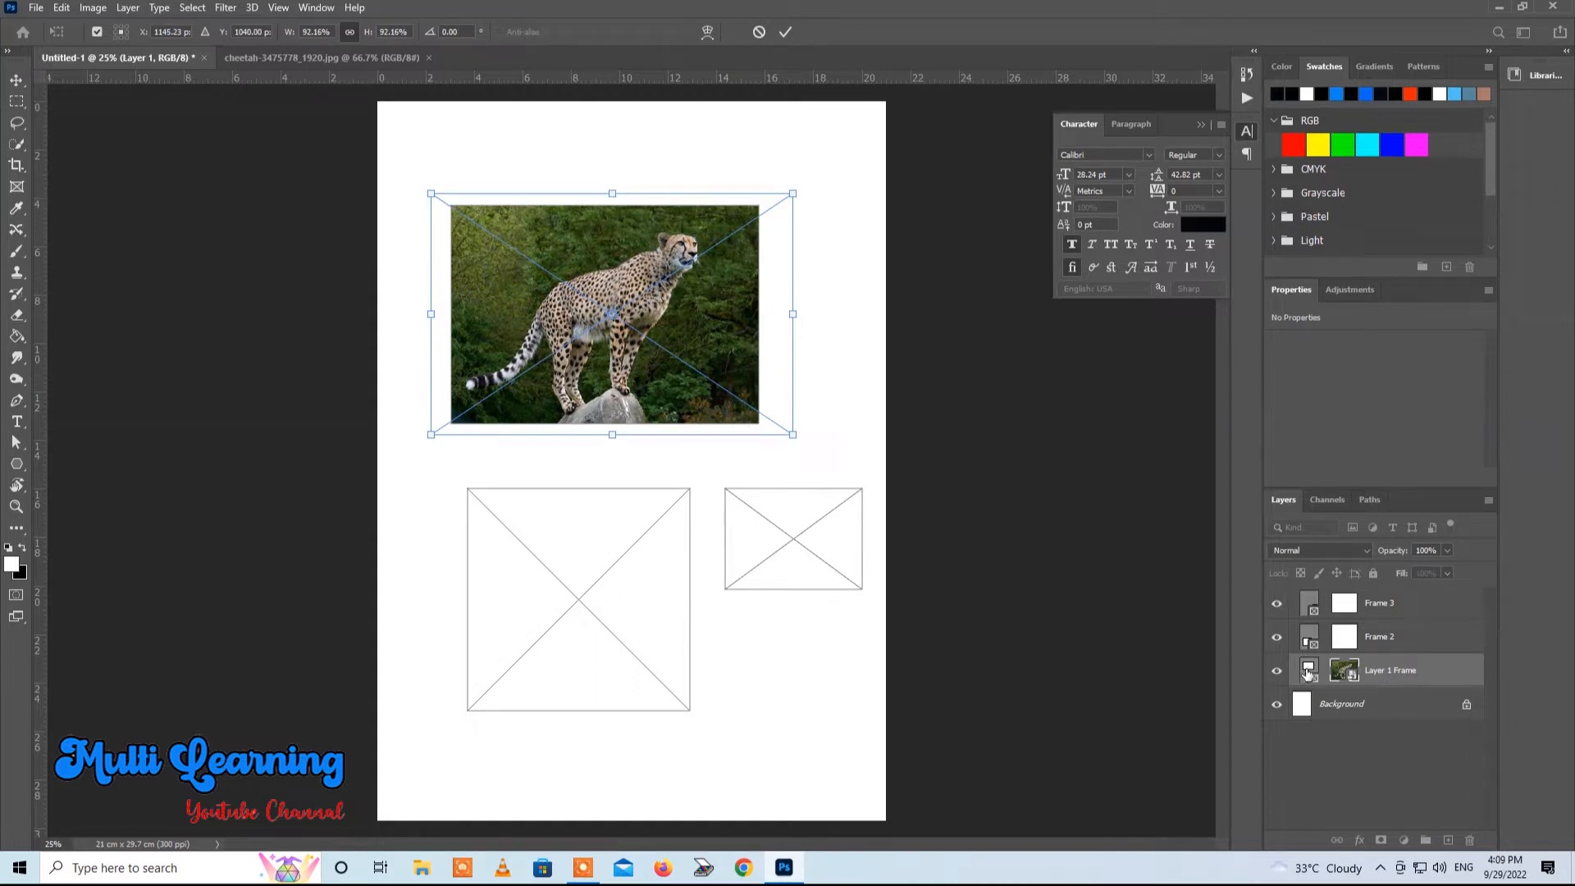
Step: Widen the cheetah's frame to about 13.3 cm and scale the image inside it to about 94%
{"action": "left_click", "coordinate": [1309, 672]}
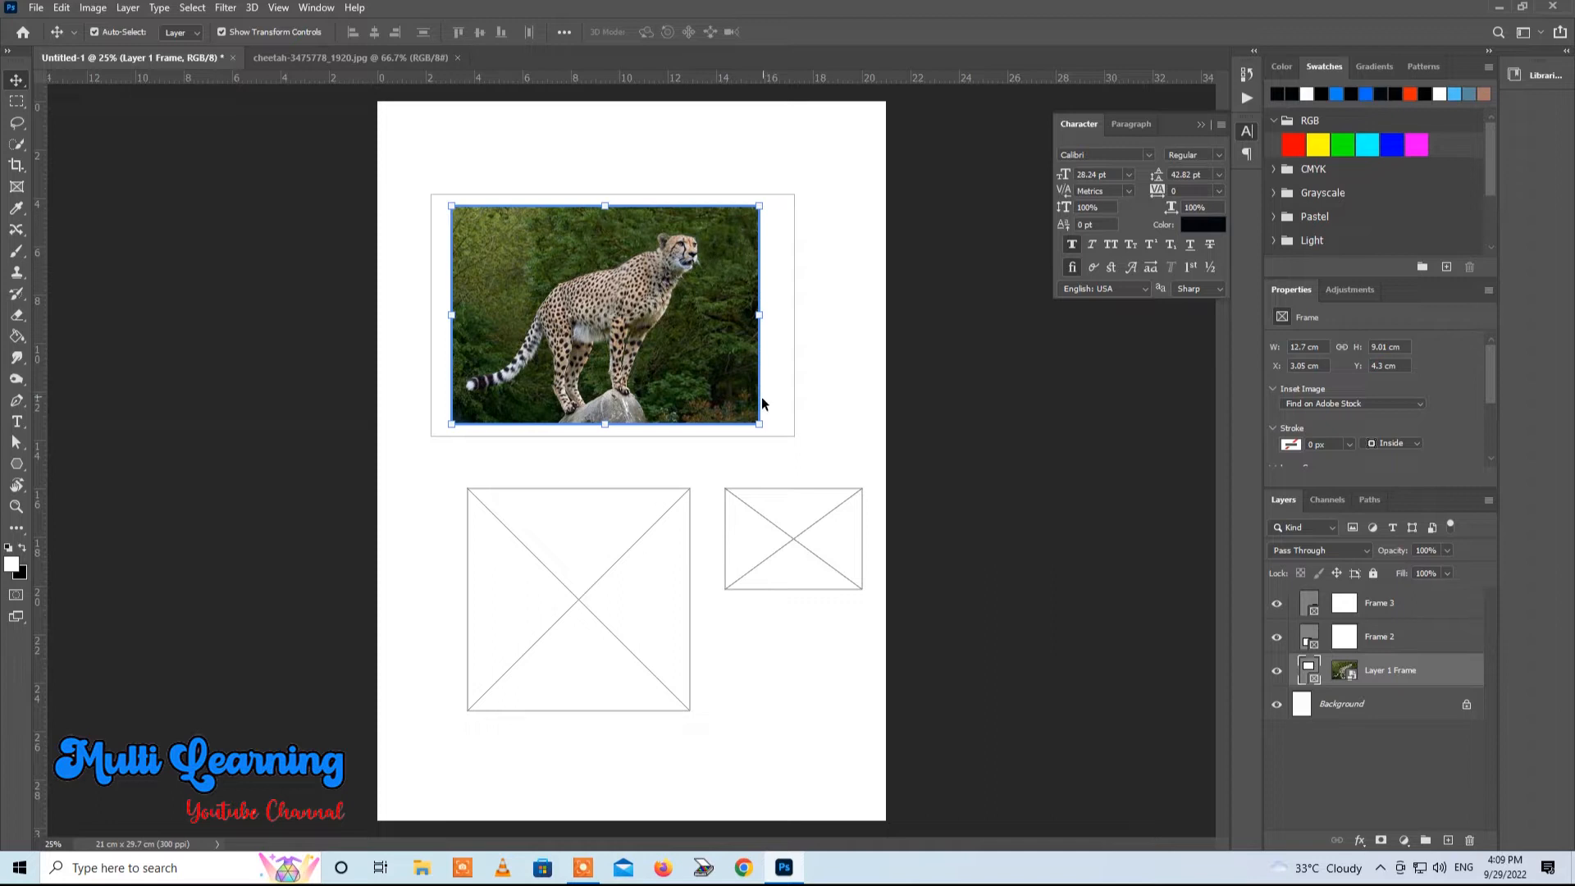
{"action": "left_click_drag", "start_coordinate": [758, 424], "coordinate": [773, 423]}
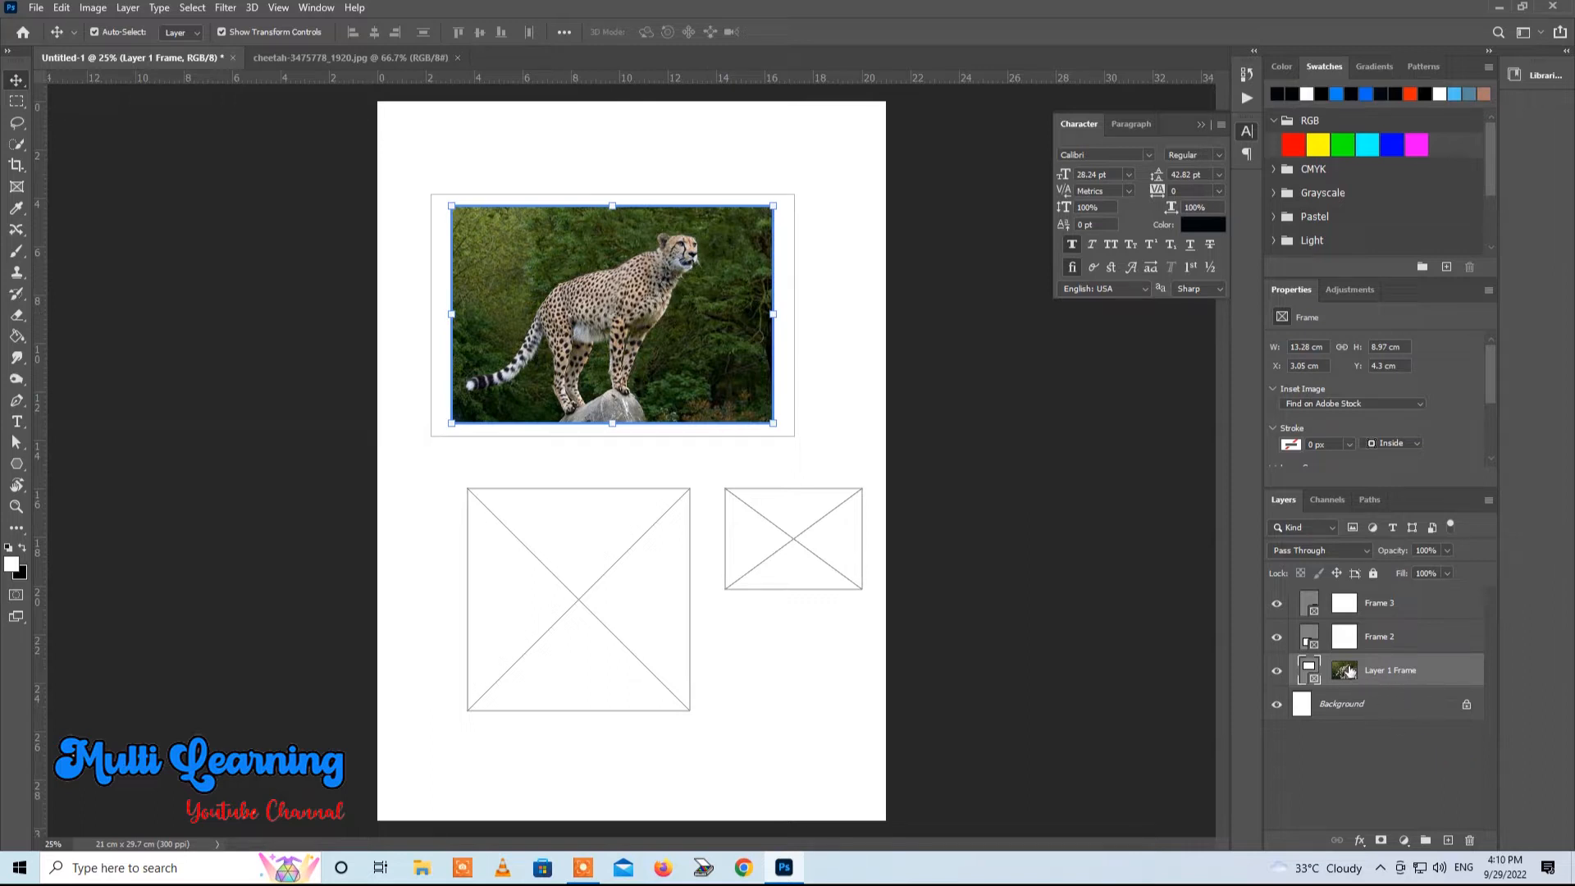
{"action": "left_click", "coordinate": [1347, 672]}
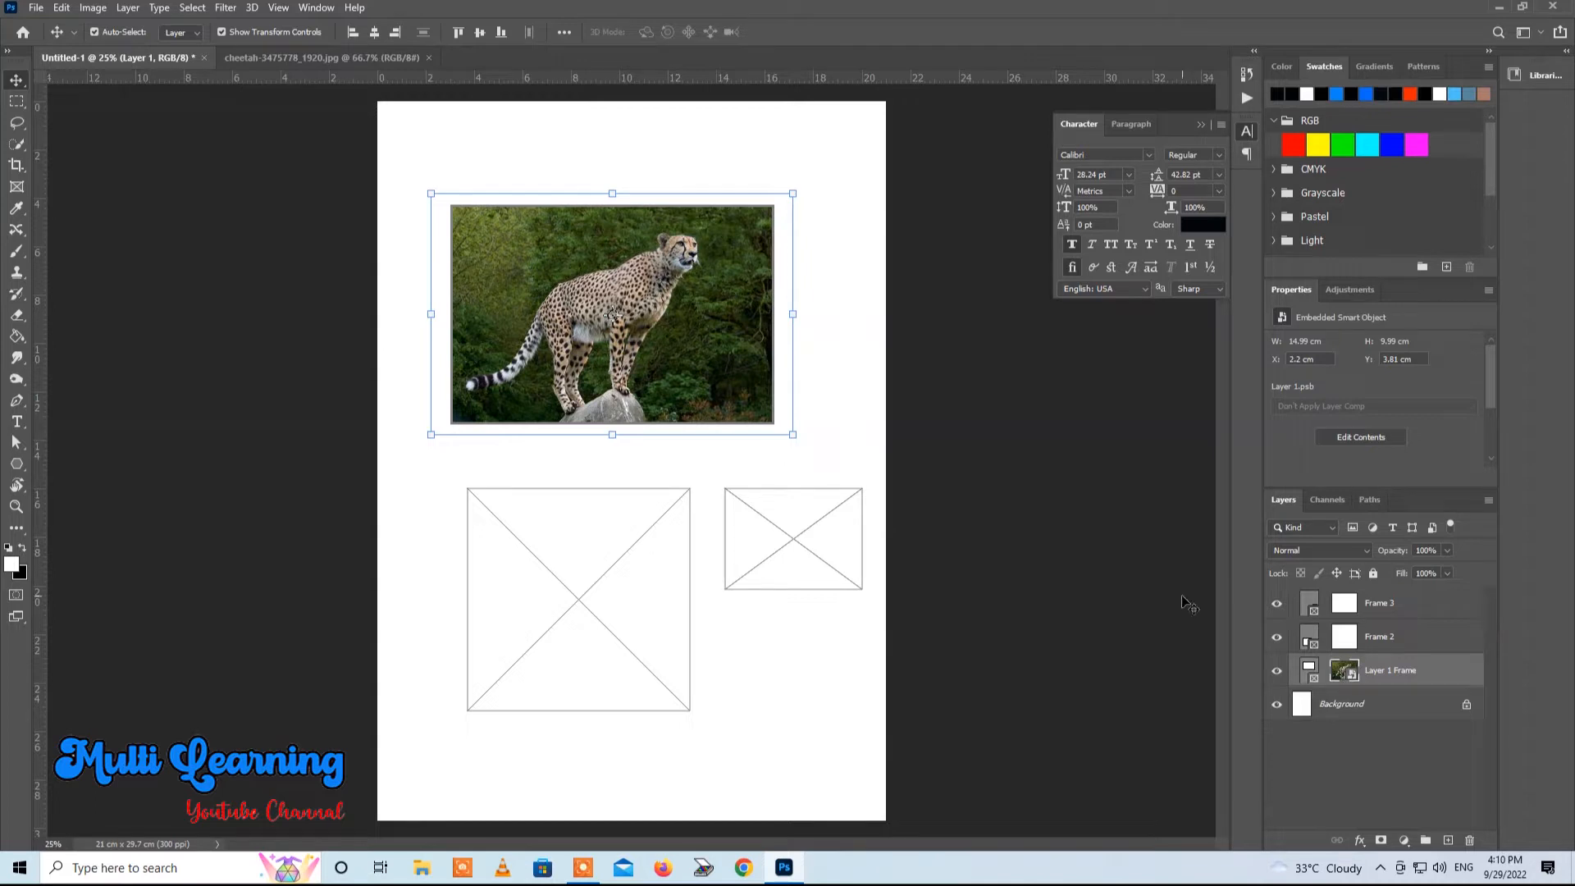
{"action": "mouse_move", "coordinate": [795, 438]}
{"action": "left_mouse_down"}
{"action": "mouse_move", "coordinate": [758, 402]}
{"action": "mouse_move", "coordinate": [840, 440]}
{"action": "mouse_move", "coordinate": [809, 433]}
{"action": "left_mouse_up"}
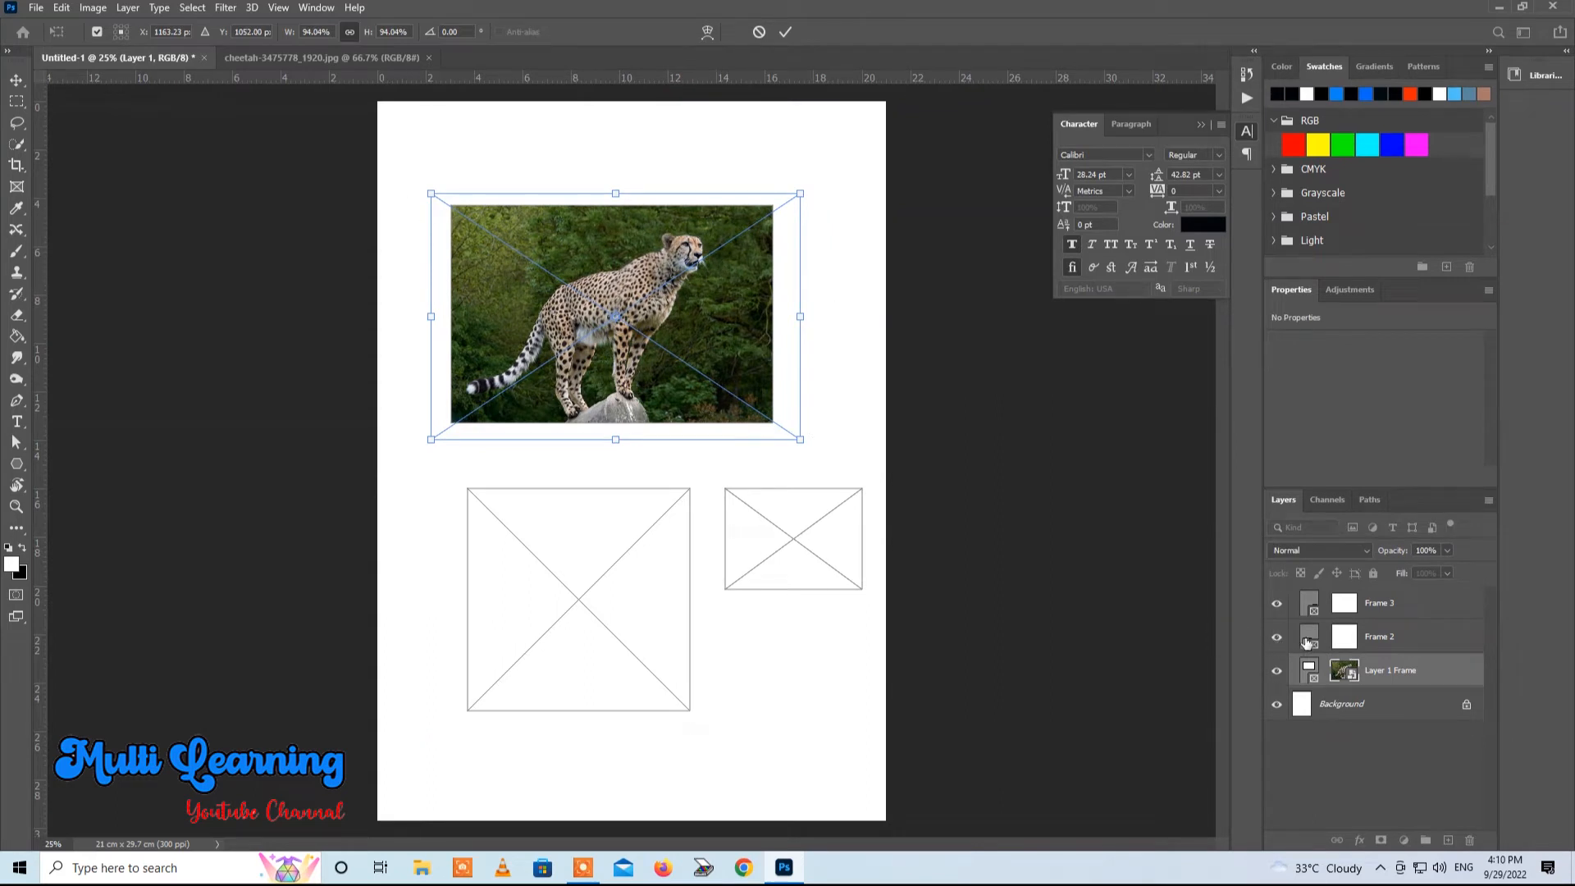
Step: Delete the two empty rectangular frames below the cheetah picture
{"action": "left_click", "coordinate": [1407, 641]}
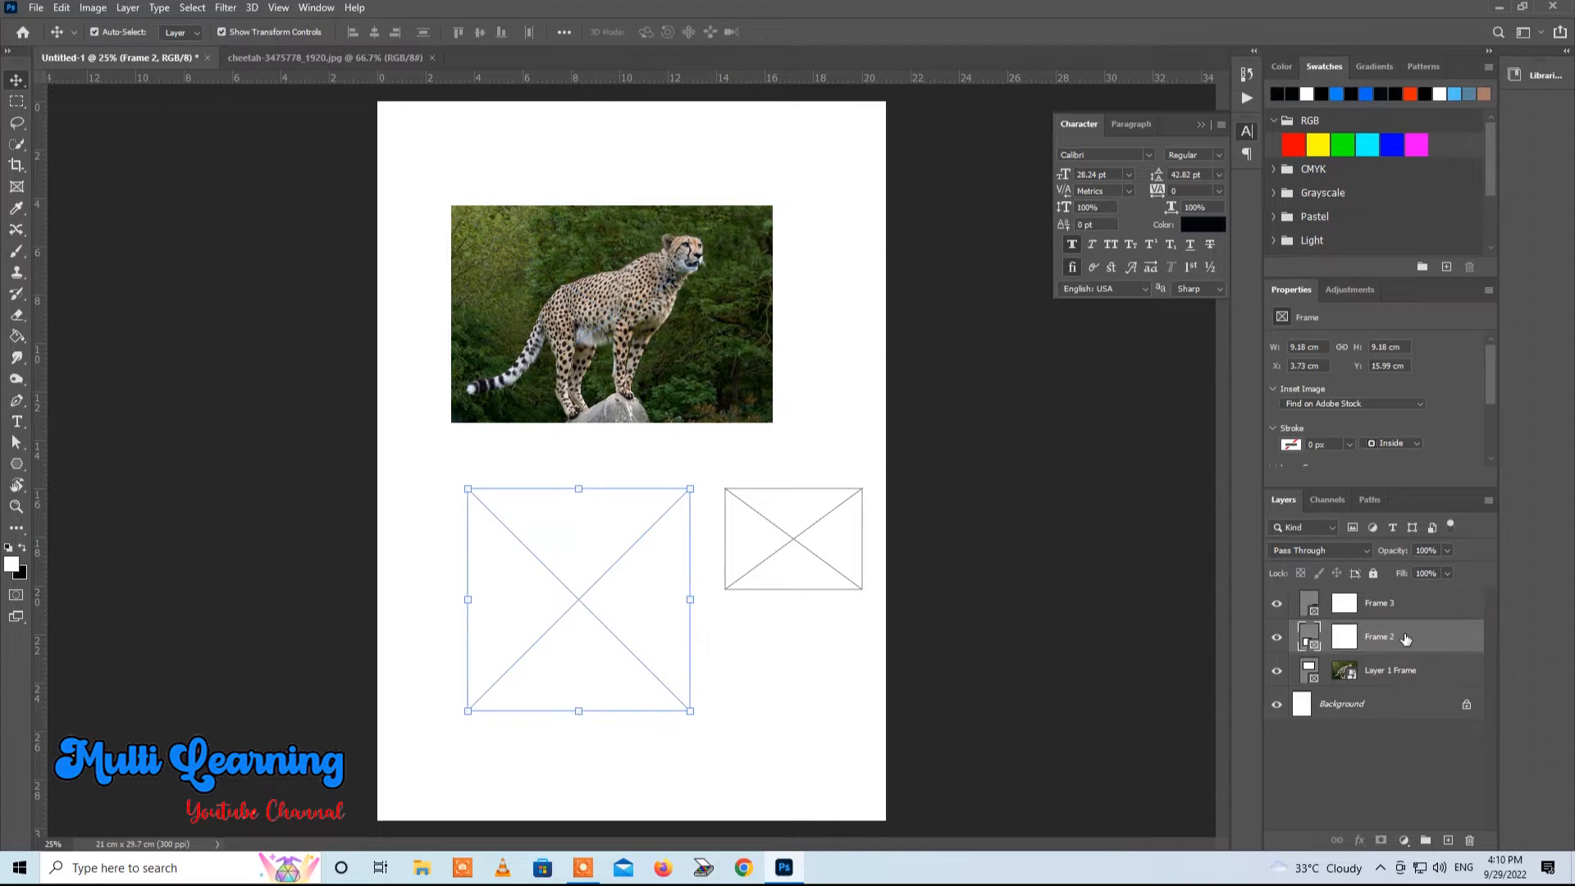
{"action": "right_click", "coordinate": [1407, 639]}
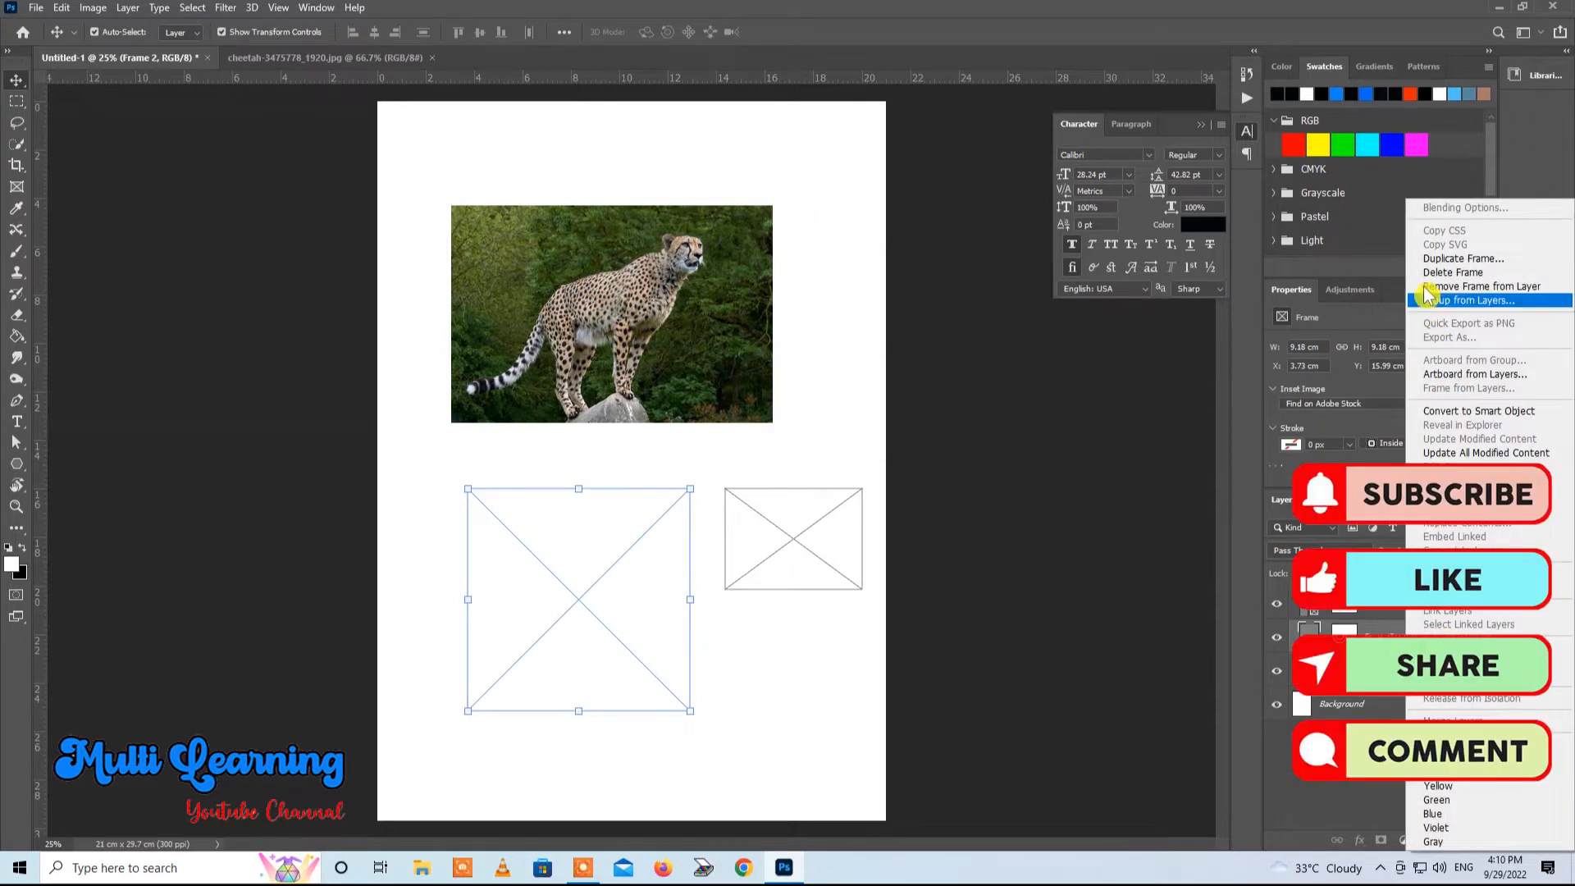
{"action": "left_click", "coordinate": [1389, 303]}
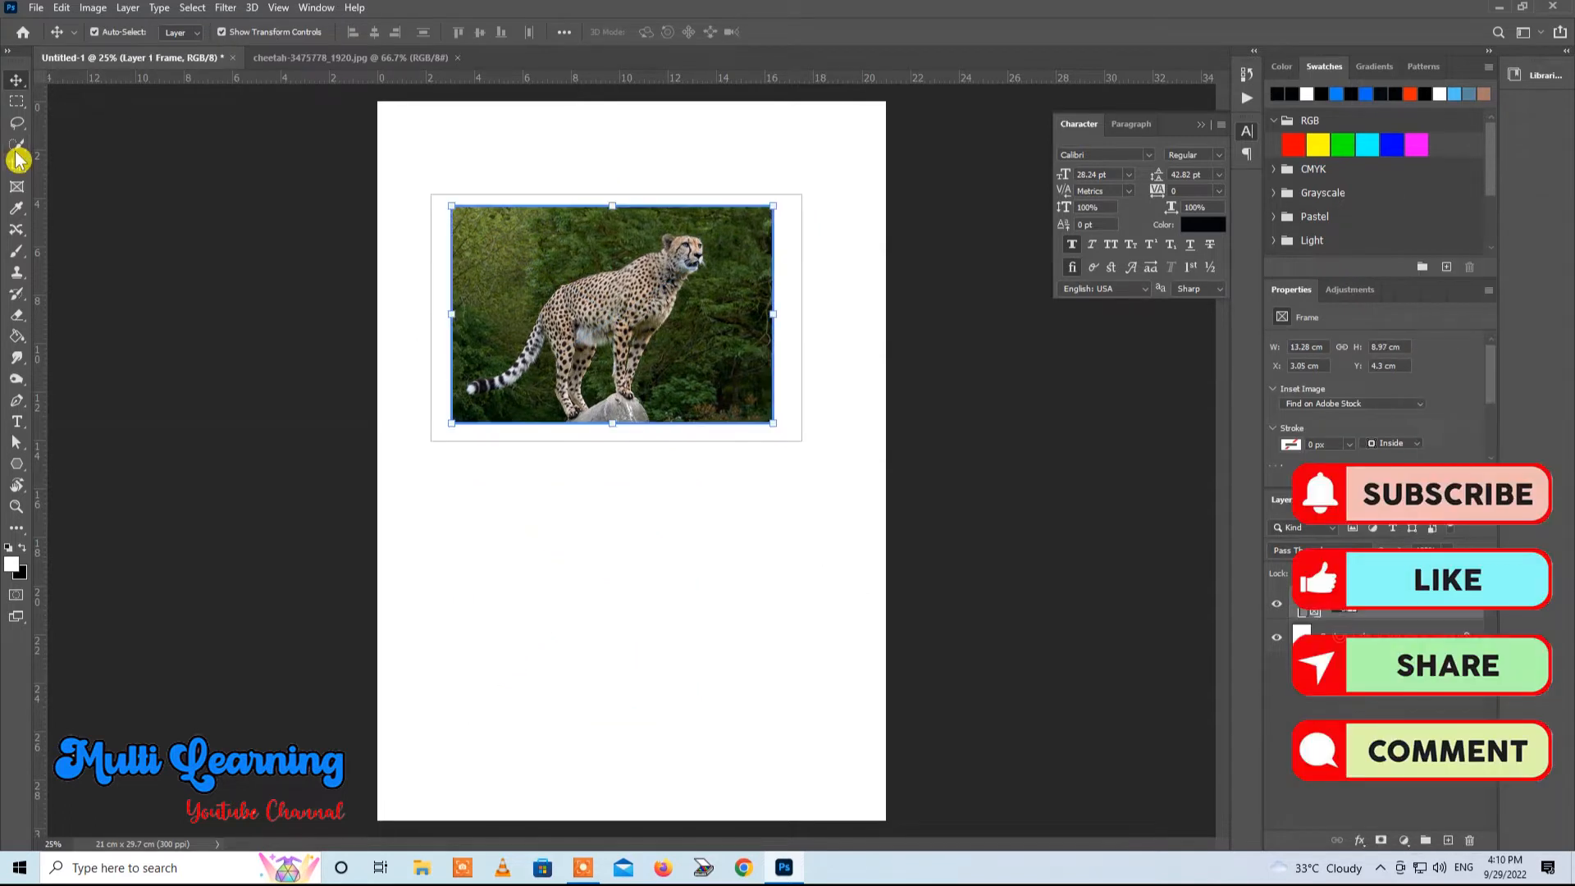
Step: Draw an elliptical frame about 9.3 by 6.8 cm below the cheetah and a circular frame about 5.6 cm across beside it
{"action": "left_click", "coordinate": [17, 193]}
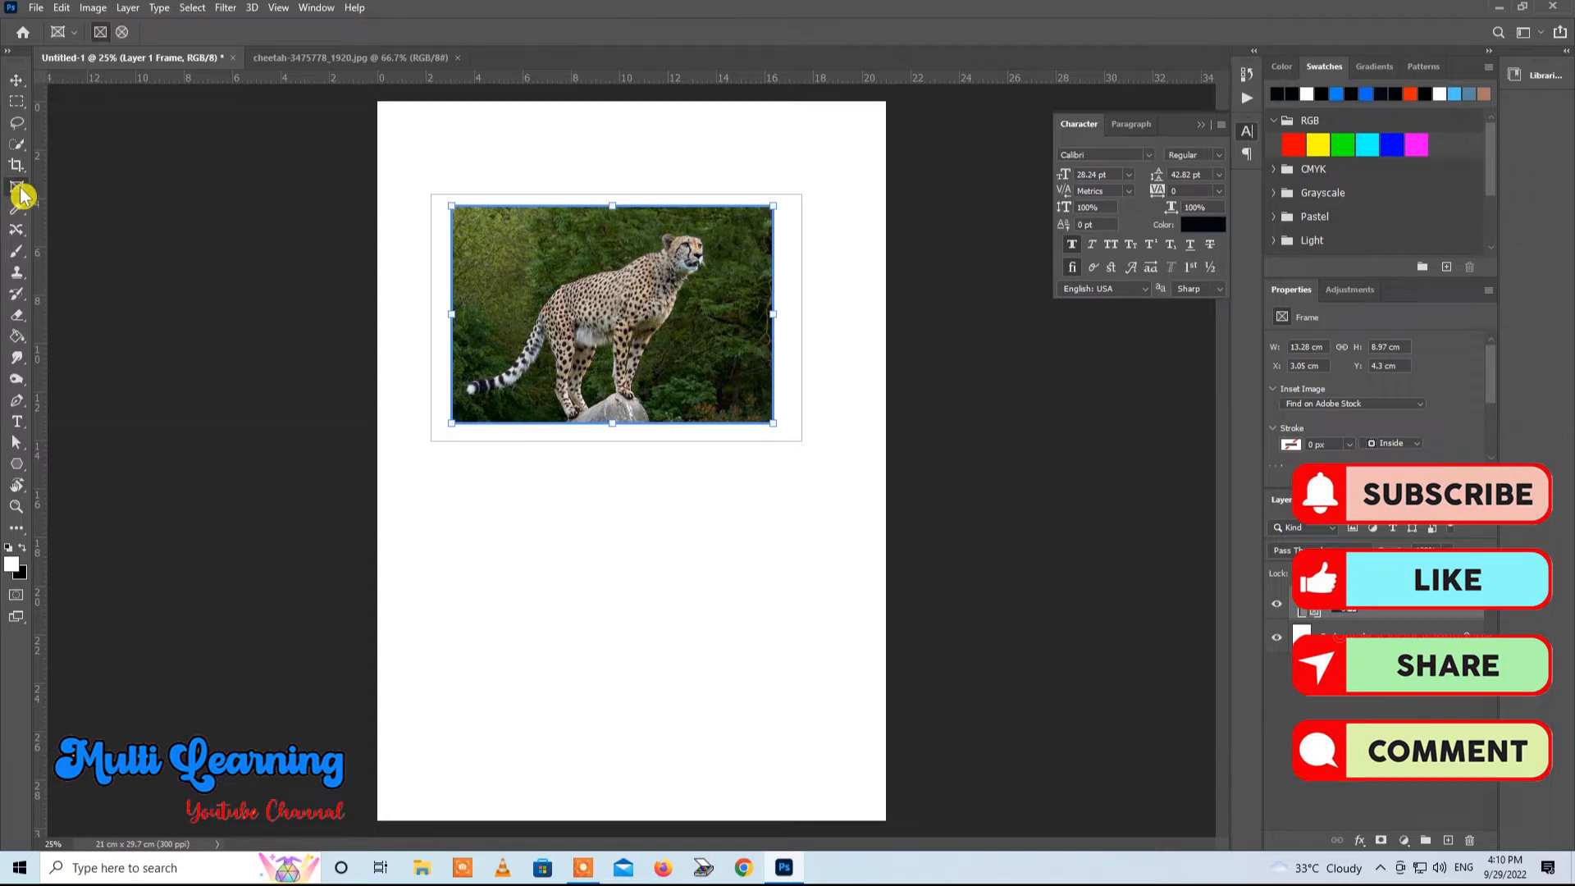
{"action": "left_click", "coordinate": [122, 34]}
{"action": "left_click_drag", "start_coordinate": [462, 493], "coordinate": [688, 657]}
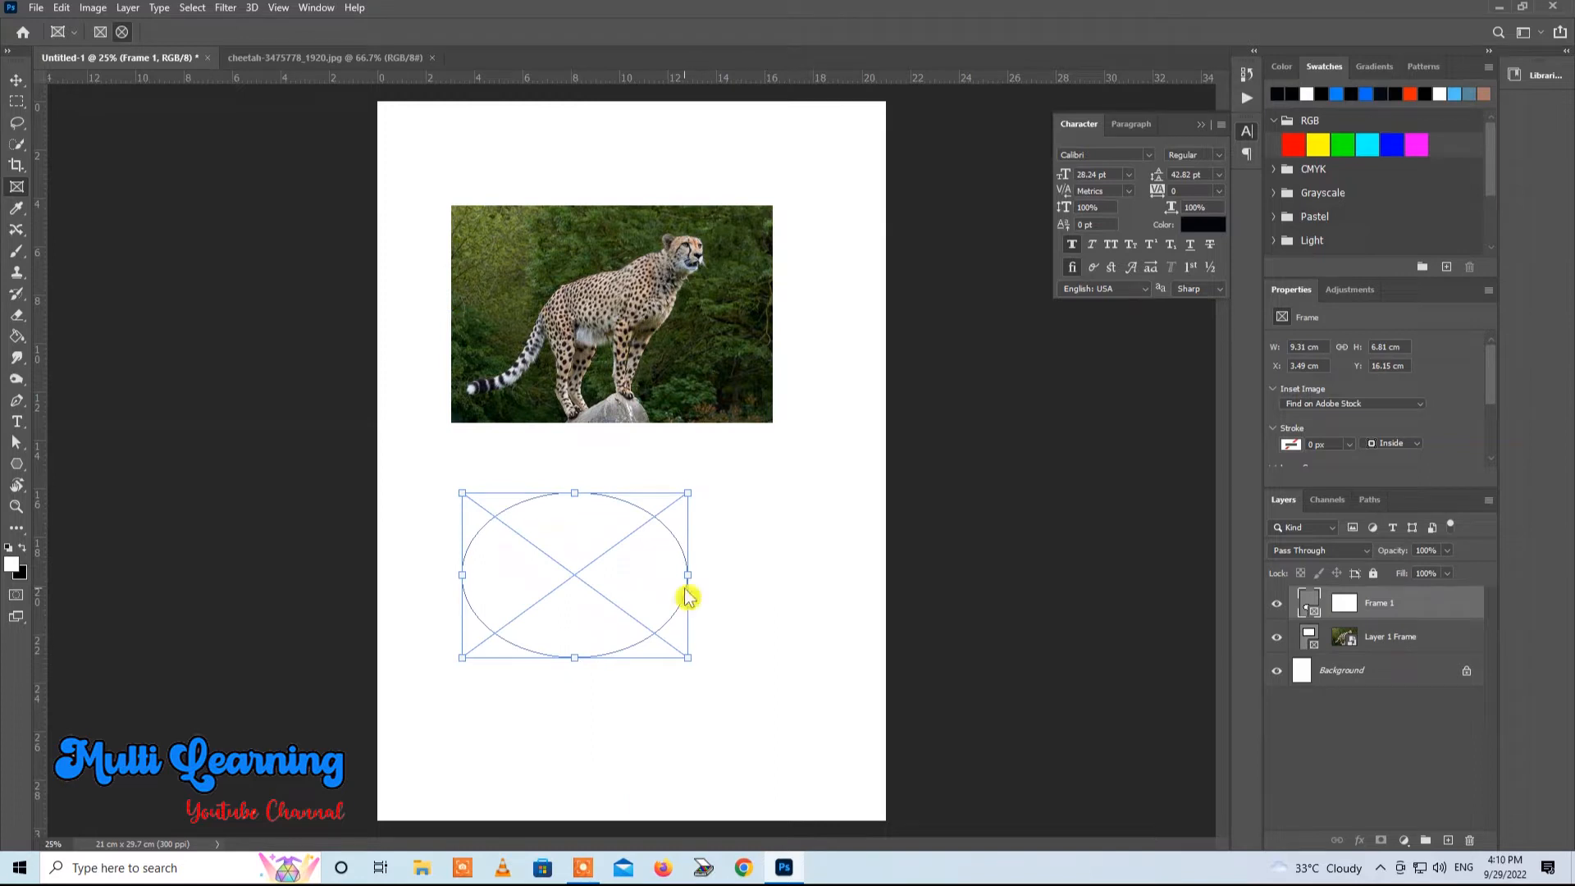
{"action": "left_click_drag", "start_coordinate": [721, 512], "coordinate": [858, 649]}
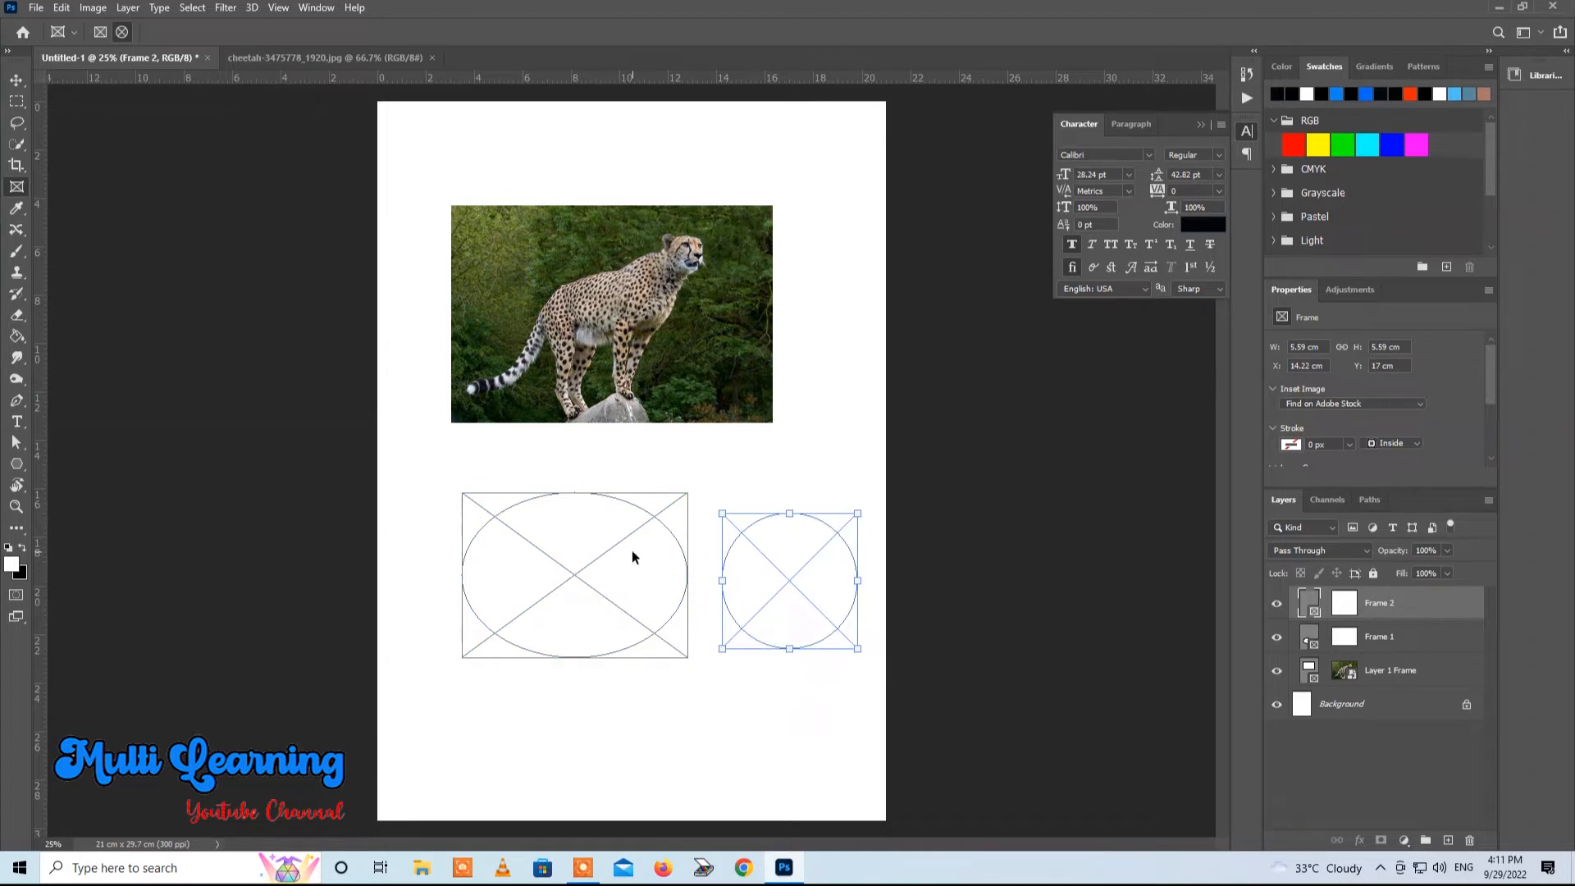
Step: Open the image named girl from the photoshop tutorial accessories folder
{"action": "left_click", "coordinate": [36, 8]}
{"action": "left_click", "coordinate": [43, 47]}
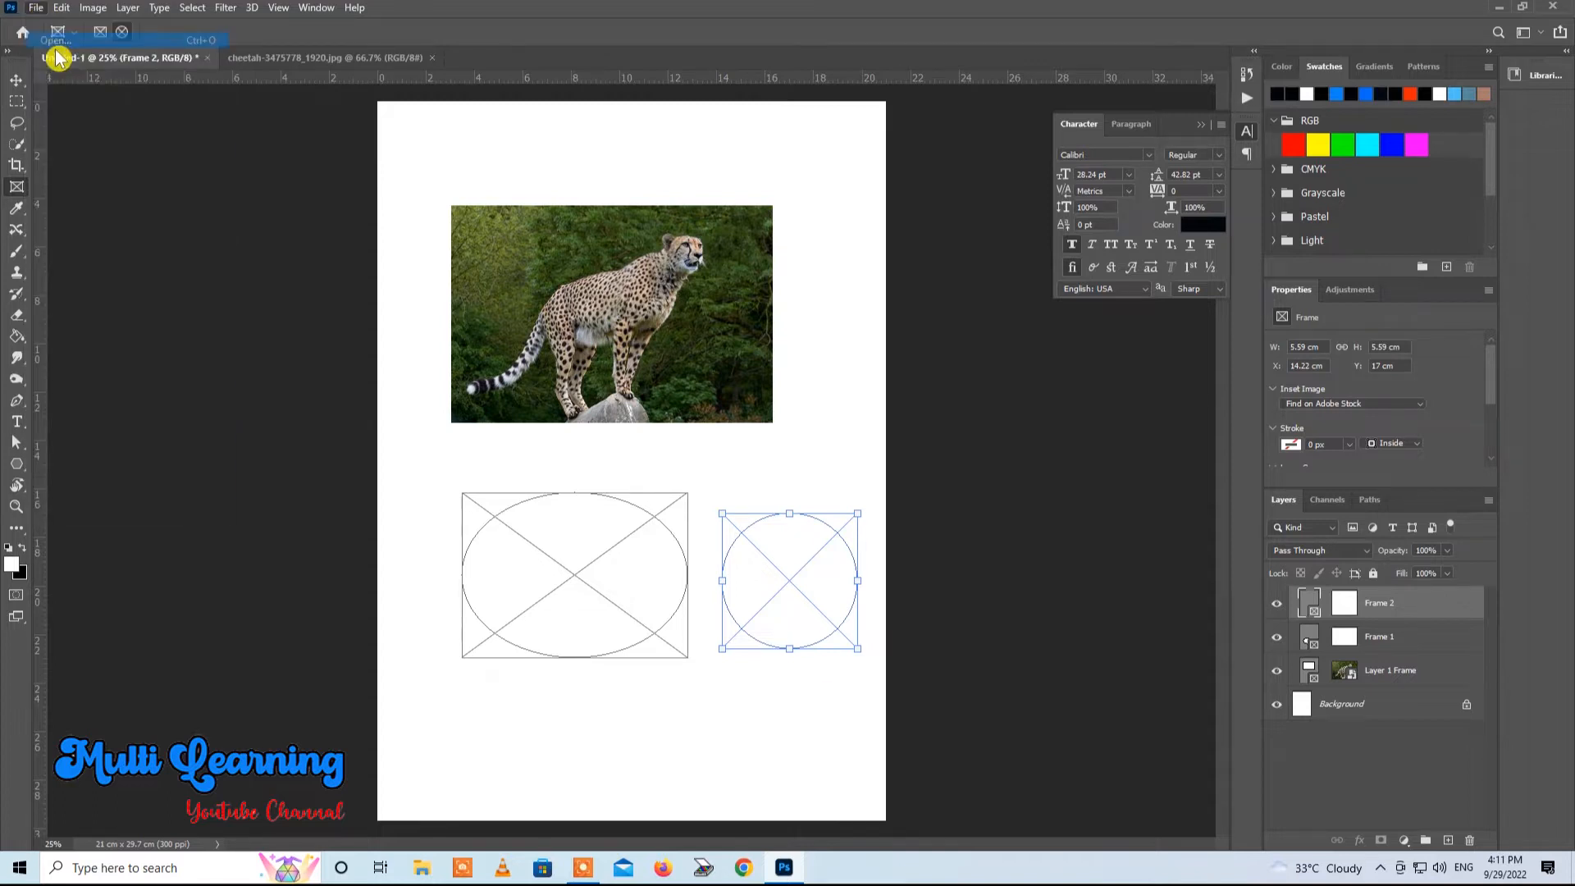
{"action": "left_click", "coordinate": [975, 402]}
{"action": "left_click", "coordinate": [1169, 596]}
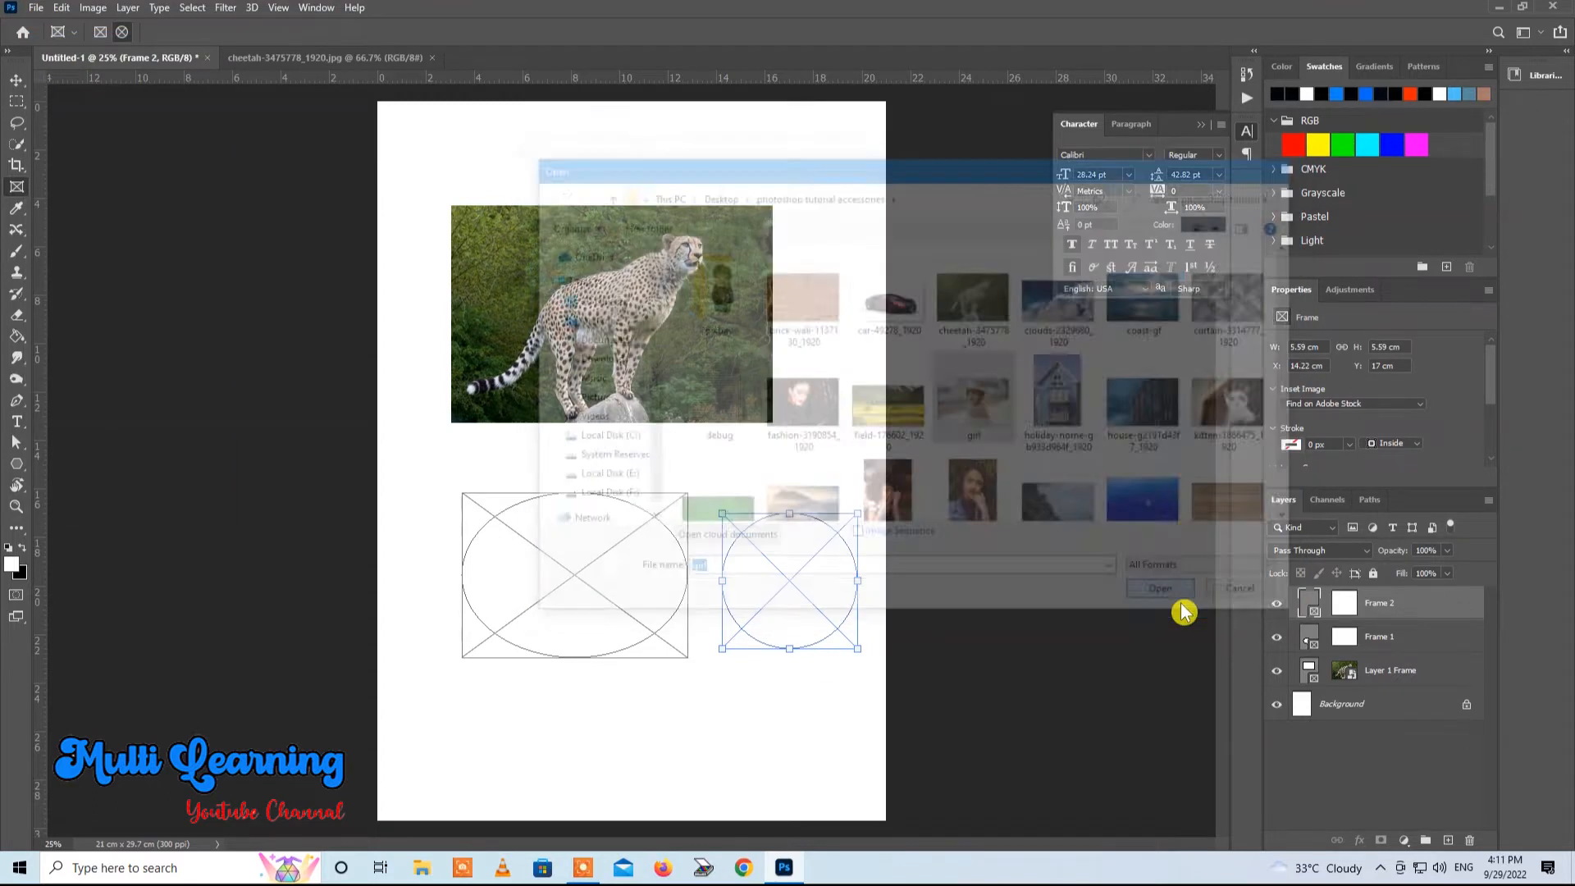
Step: Place the girl image from its own document into the circular frame in Untitled-1
{"action": "left_click_drag", "start_coordinate": [504, 64], "coordinate": [919, 451]}
{"action": "left_click", "coordinate": [17, 80]}
{"action": "left_click_drag", "start_coordinate": [1063, 505], "coordinate": [588, 568]}
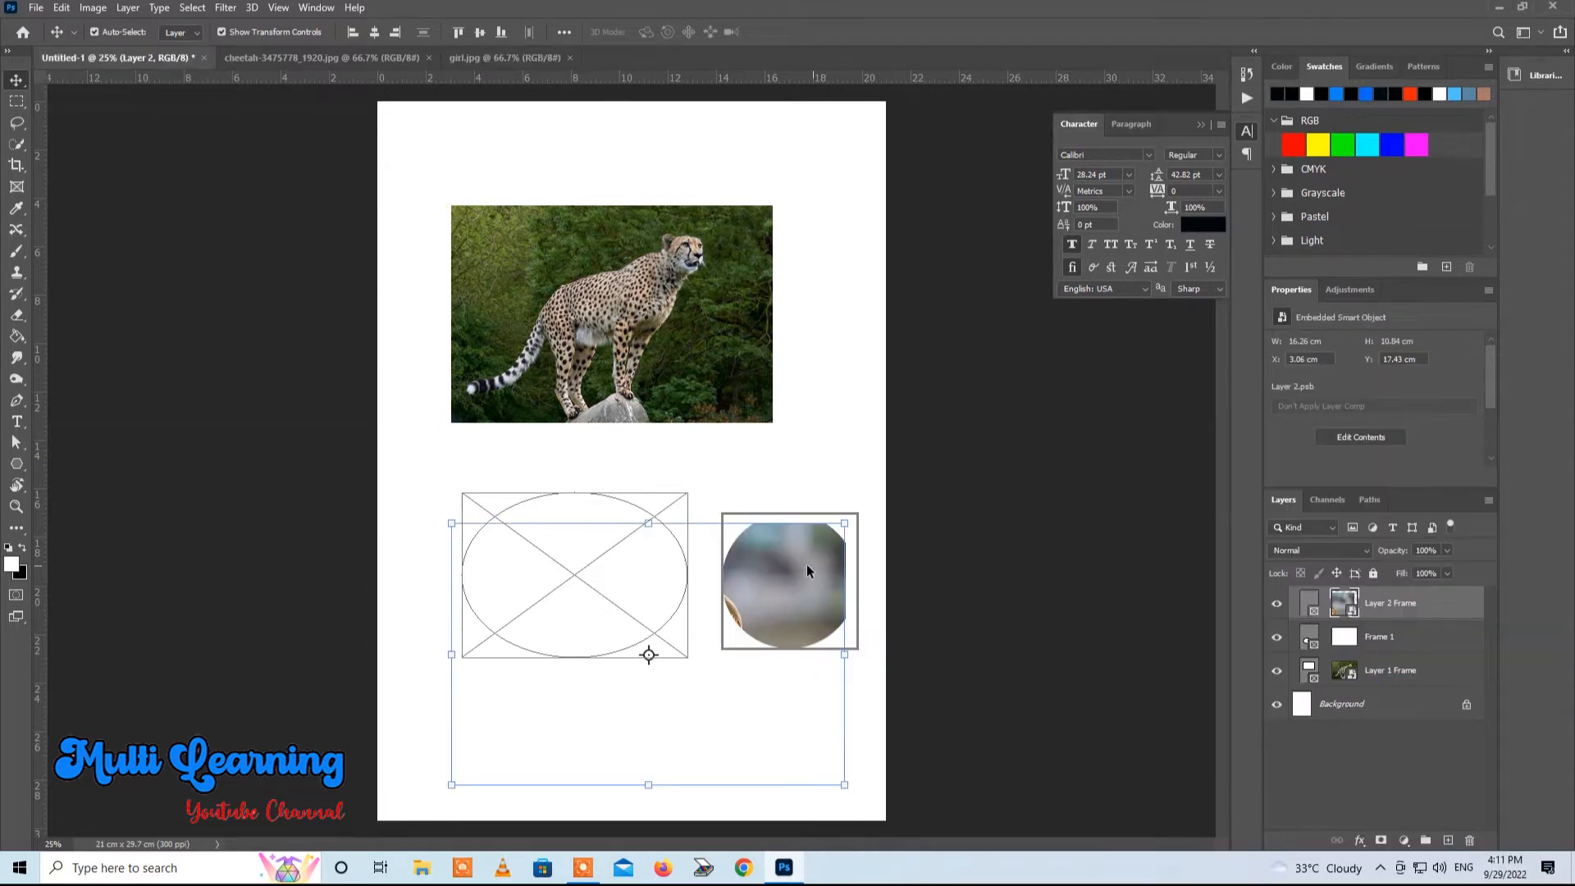
Step: Scale down and centre the girl image in the circular frame, and shift the empty elliptical frame slightly left and up
{"action": "left_click_drag", "start_coordinate": [807, 571], "coordinate": [867, 508]}
{"action": "left_click_drag", "start_coordinate": [511, 460], "coordinate": [659, 560]}
{"action": "left_click_drag", "start_coordinate": [818, 580], "coordinate": [907, 517]}
{"action": "left_click_drag", "start_coordinate": [806, 553], "coordinate": [808, 549]}
{"action": "key", "text": "Return"}
{"action": "left_click_drag", "start_coordinate": [583, 567], "coordinate": [553, 558]}
Step: Open the image car-49278_1920 from the photoshop tutorial accessories folder
{"action": "left_click", "coordinate": [36, 7]}
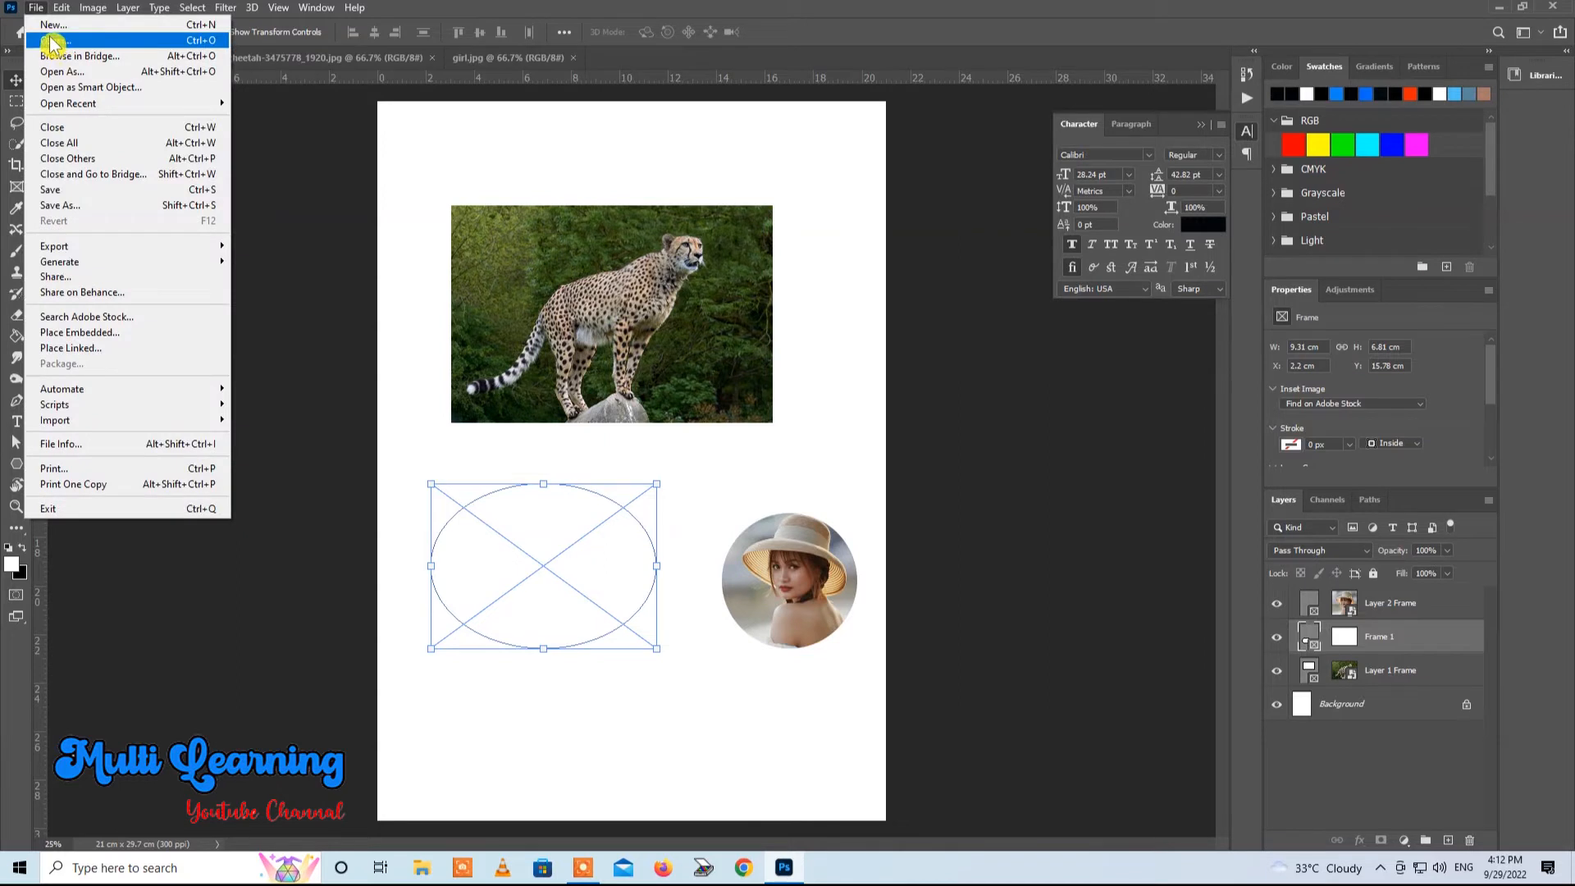
{"action": "left_click", "coordinate": [52, 44]}
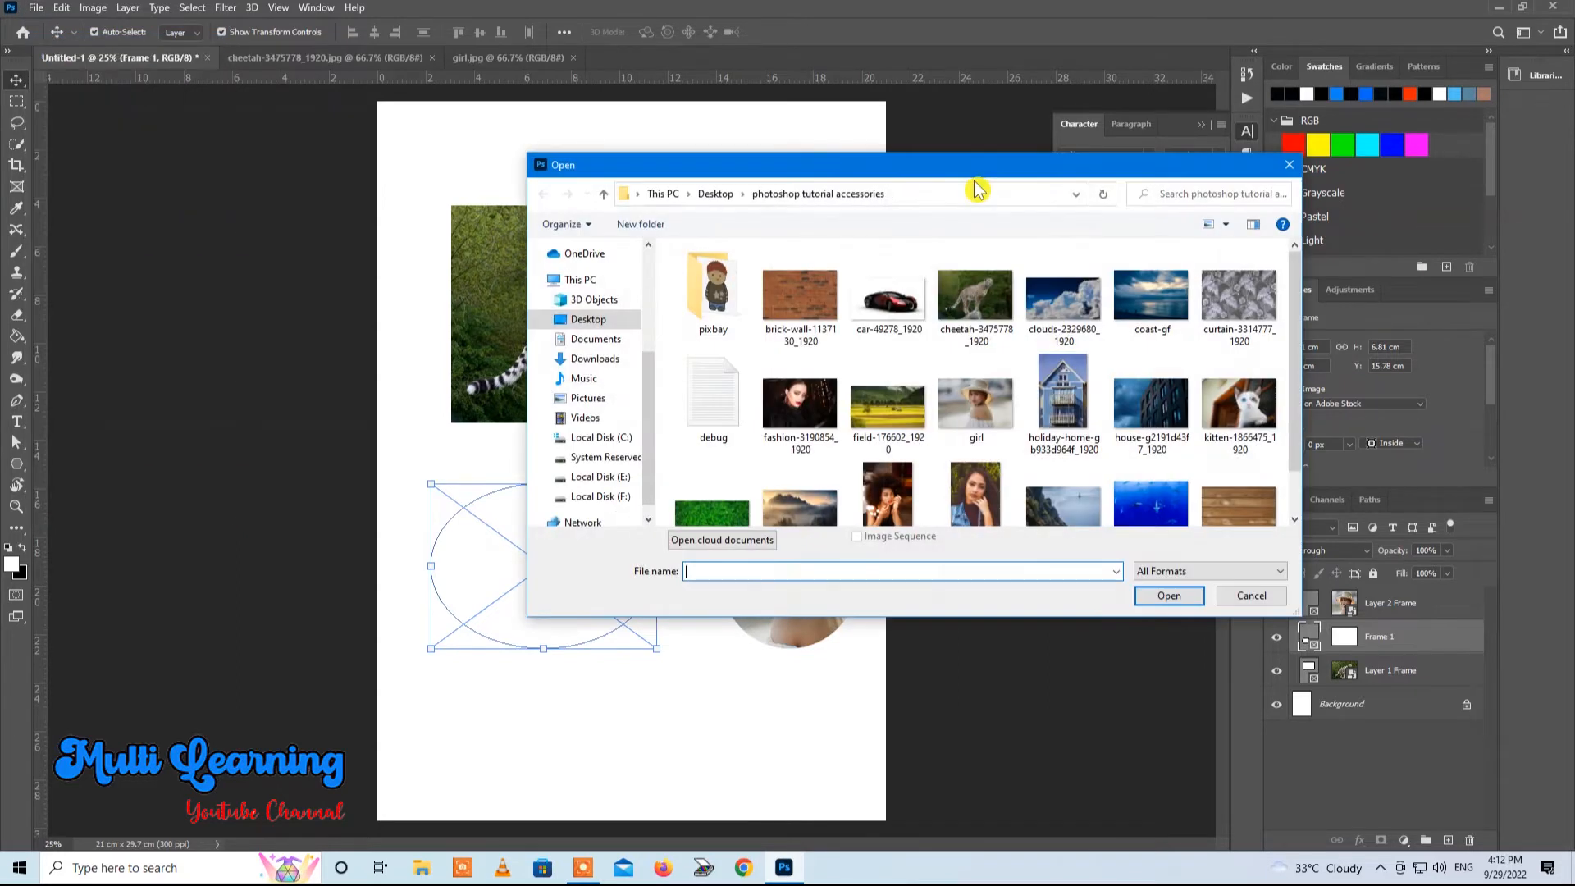
{"action": "left_click", "coordinate": [889, 292]}
{"action": "left_click", "coordinate": [1160, 594]}
Step: Place the car image into the elliptical frame in Untitled-1 and scale it down to fit
{"action": "left_click_drag", "start_coordinate": [678, 59], "coordinate": [815, 314]}
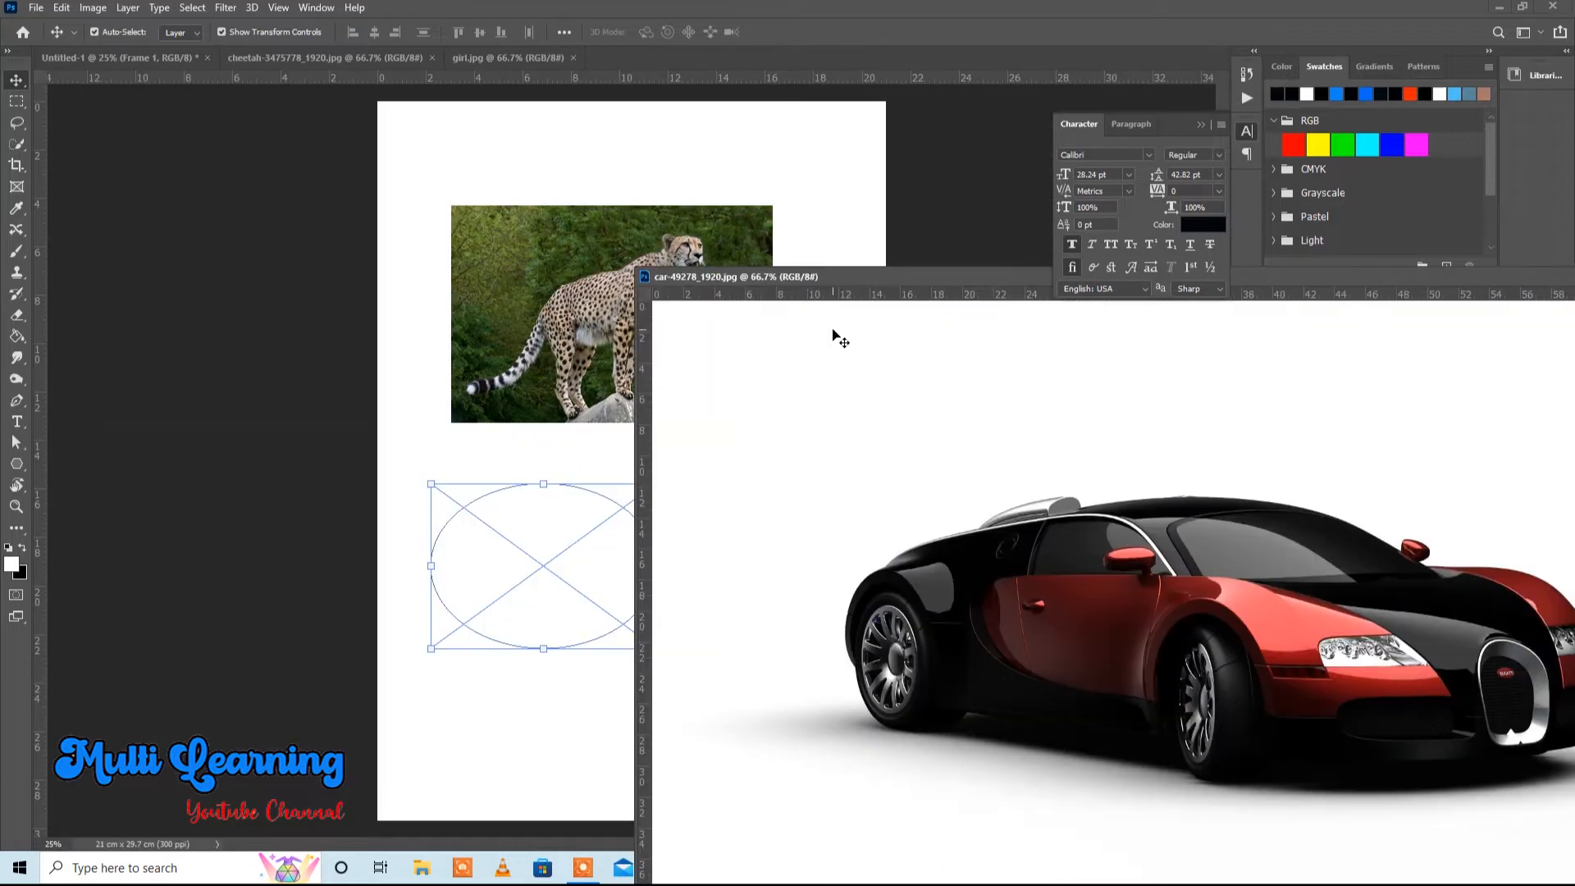
{"action": "left_click_drag", "start_coordinate": [1065, 538], "coordinate": [476, 546]}
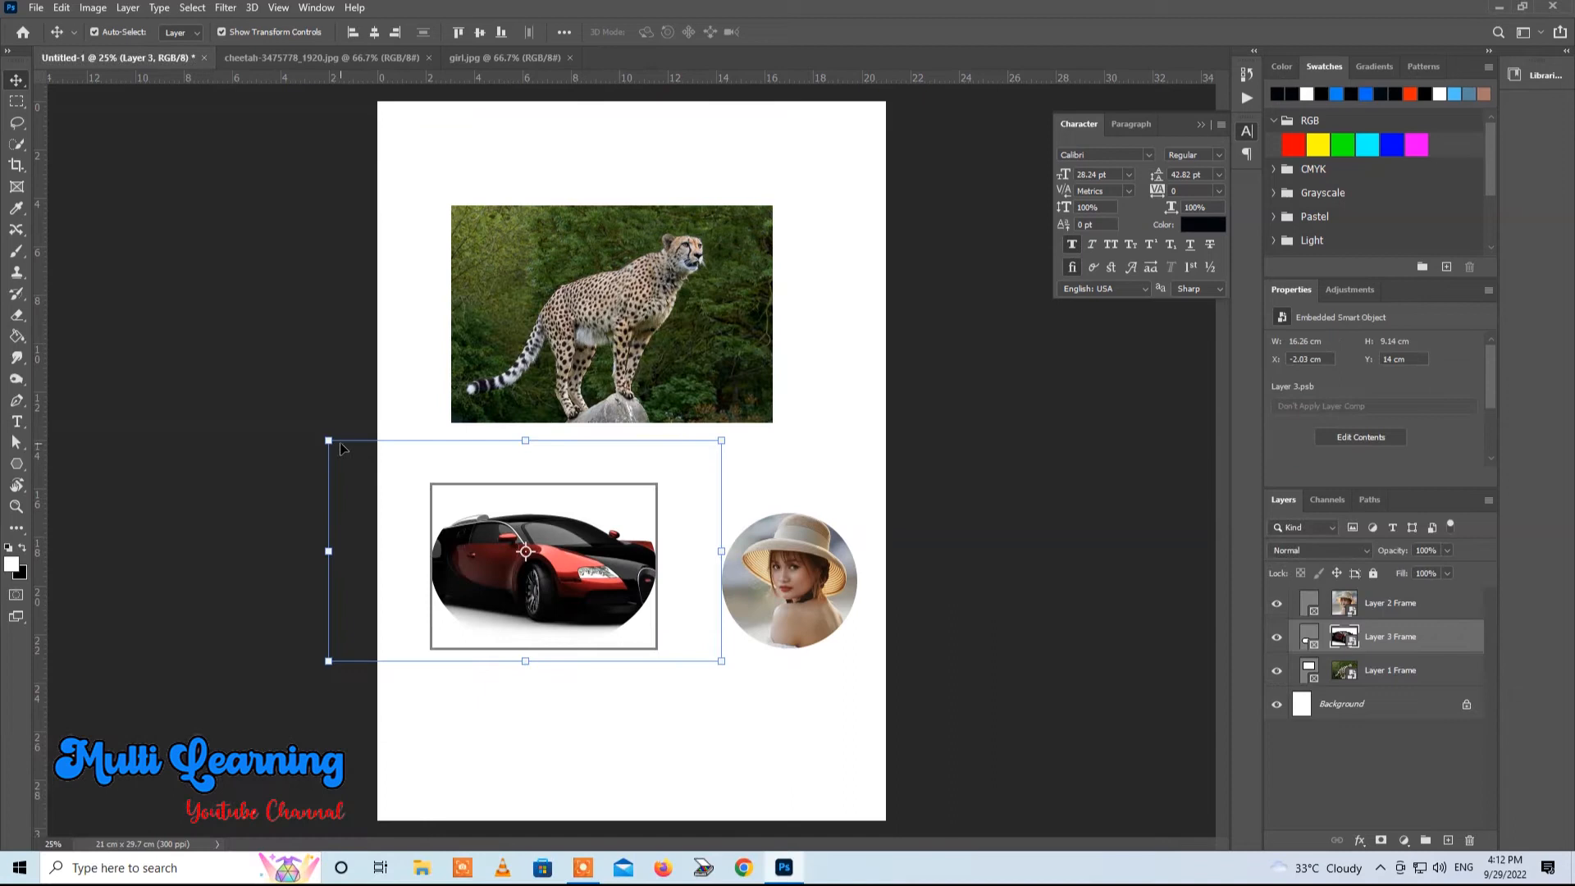
{"action": "left_click_drag", "start_coordinate": [328, 441], "coordinate": [397, 482]}
{"action": "left_click_drag", "start_coordinate": [609, 598], "coordinate": [584, 580]}
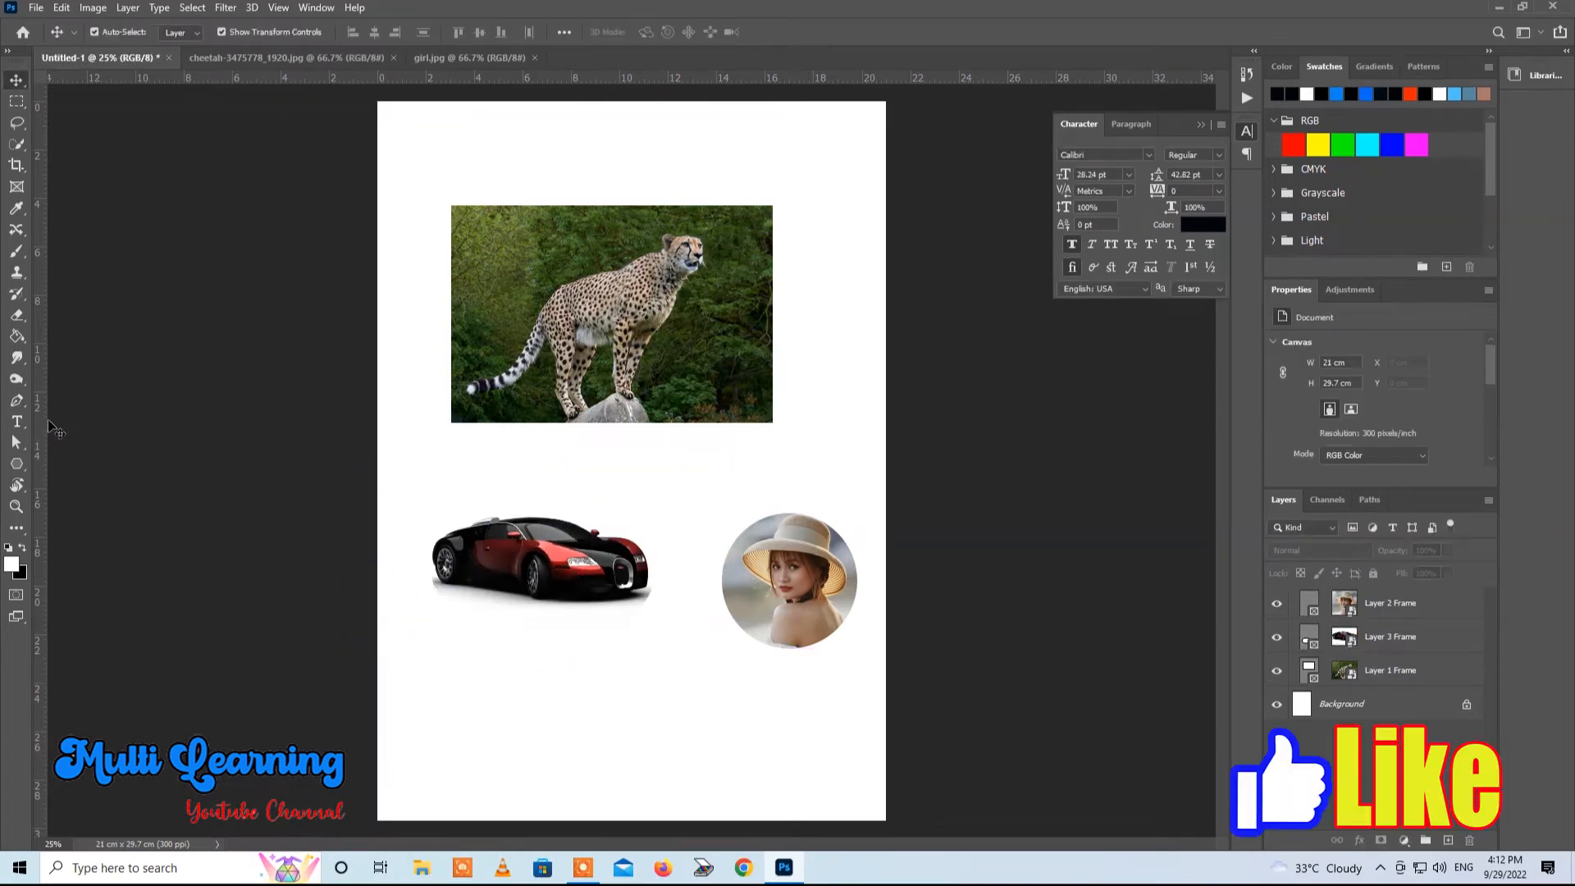
Step: Add the horizontal text "Multi Learning" below the car picture
{"action": "left_click", "coordinate": [18, 423]}
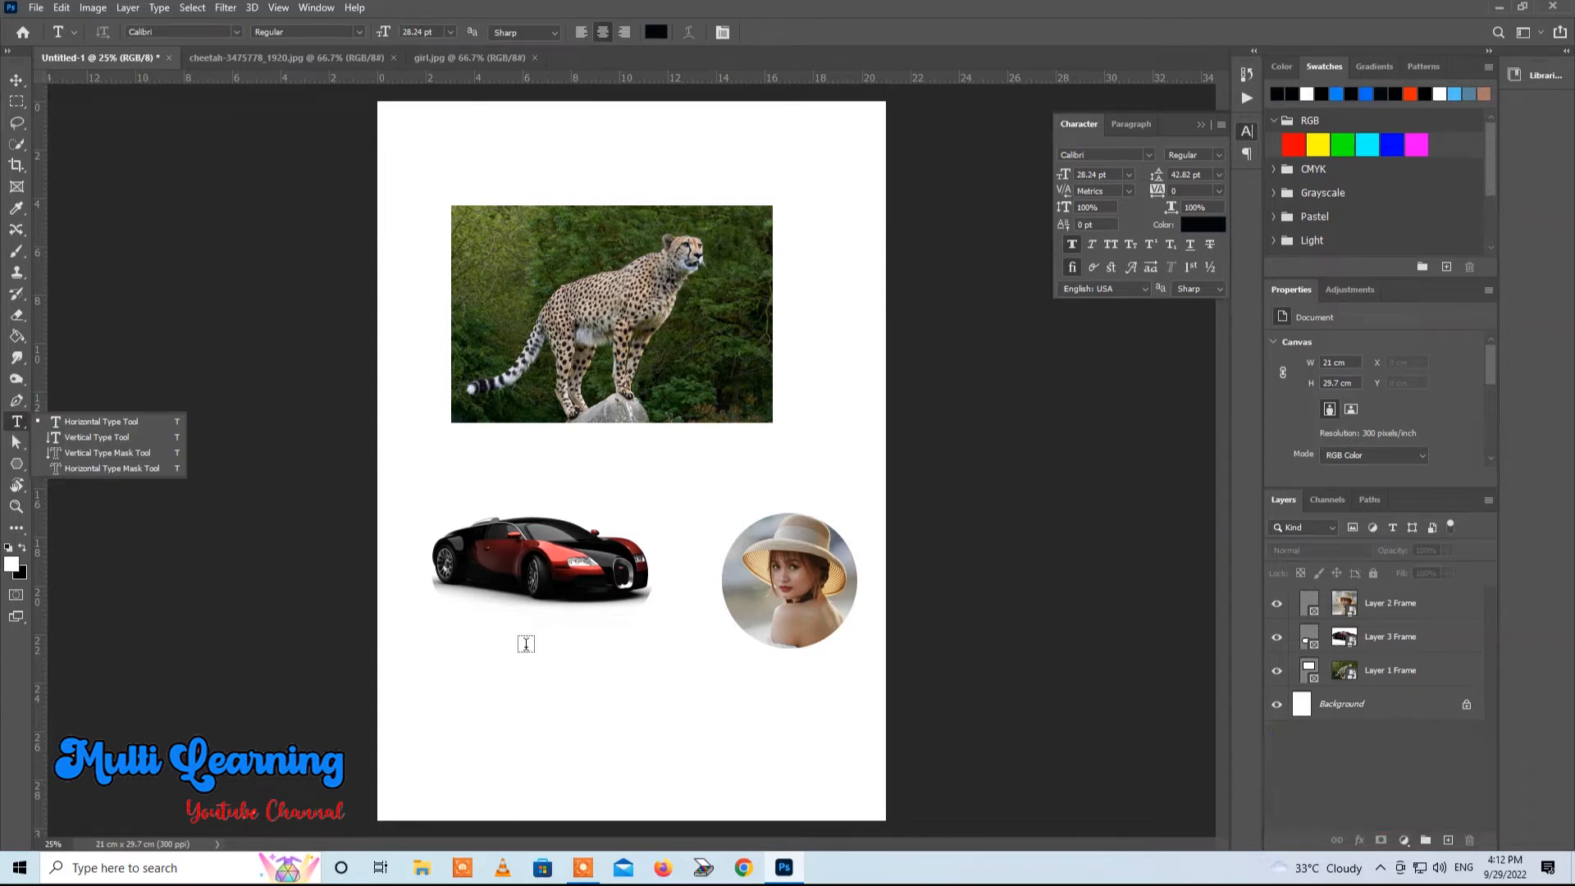
{"action": "left_click", "coordinate": [465, 695]}
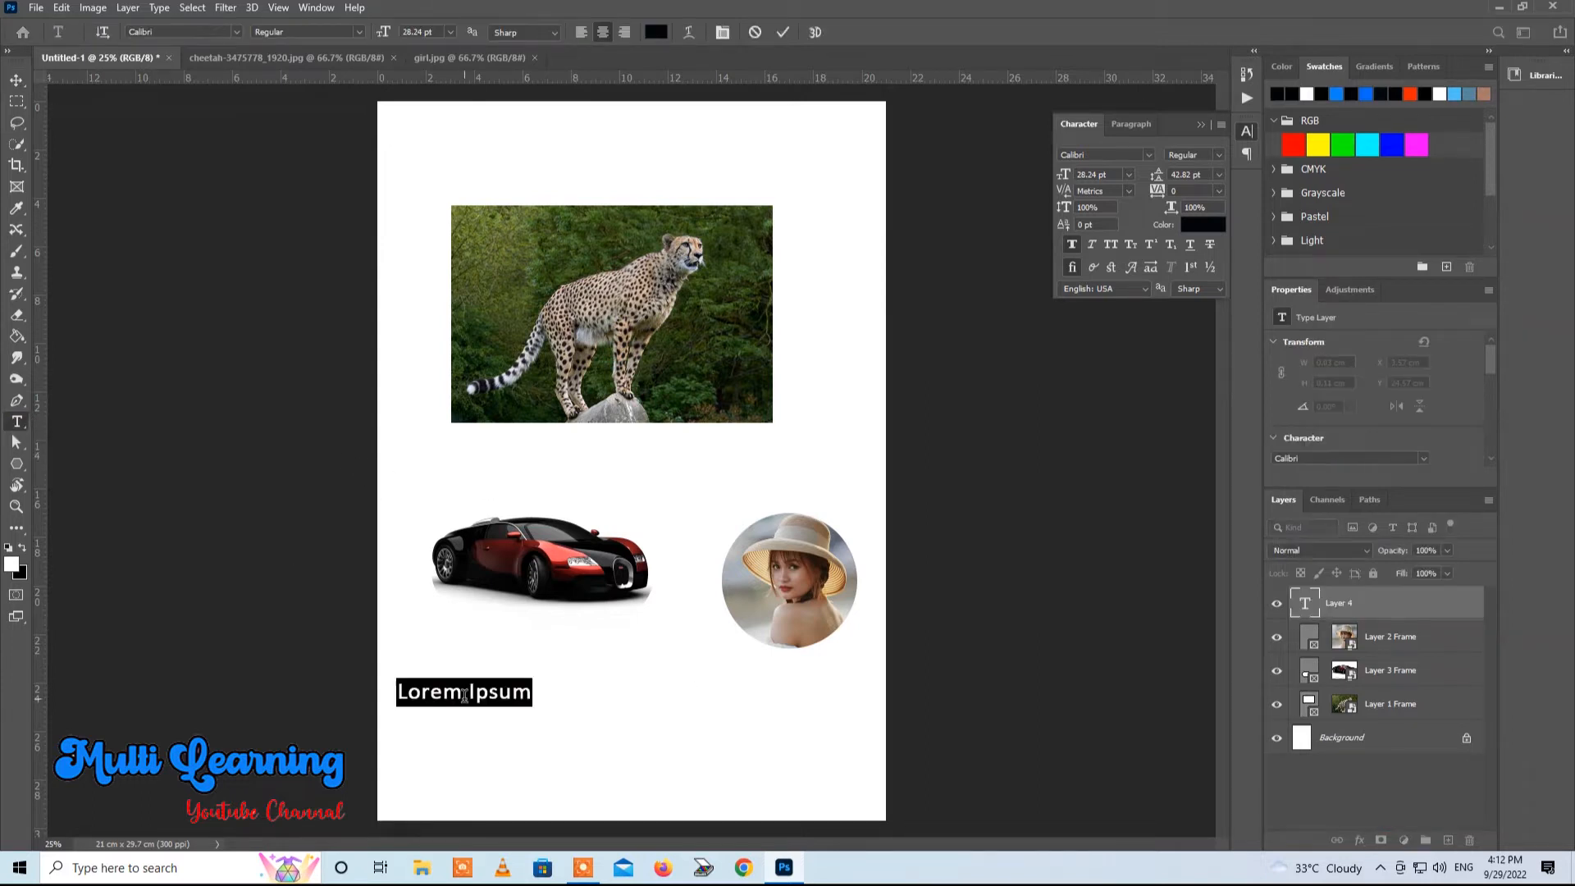
{"action": "type", "text": "Mult"}
{"action": "key", "text": "BackSpace"}
{"action": "type", "text": "ti Learning"}
{"action": "left_click_drag", "start_coordinate": [563, 735], "coordinate": [677, 723]}
Step: Scale the "Multi Learning" text to about 252% and centre it near the bottom of the page
{"action": "key", "text": "ctrl+t"}
{"action": "left_click_drag", "start_coordinate": [465, 714], "coordinate": [824, 657]}
{"action": "left_click_drag", "start_coordinate": [751, 694], "coordinate": [737, 719]}
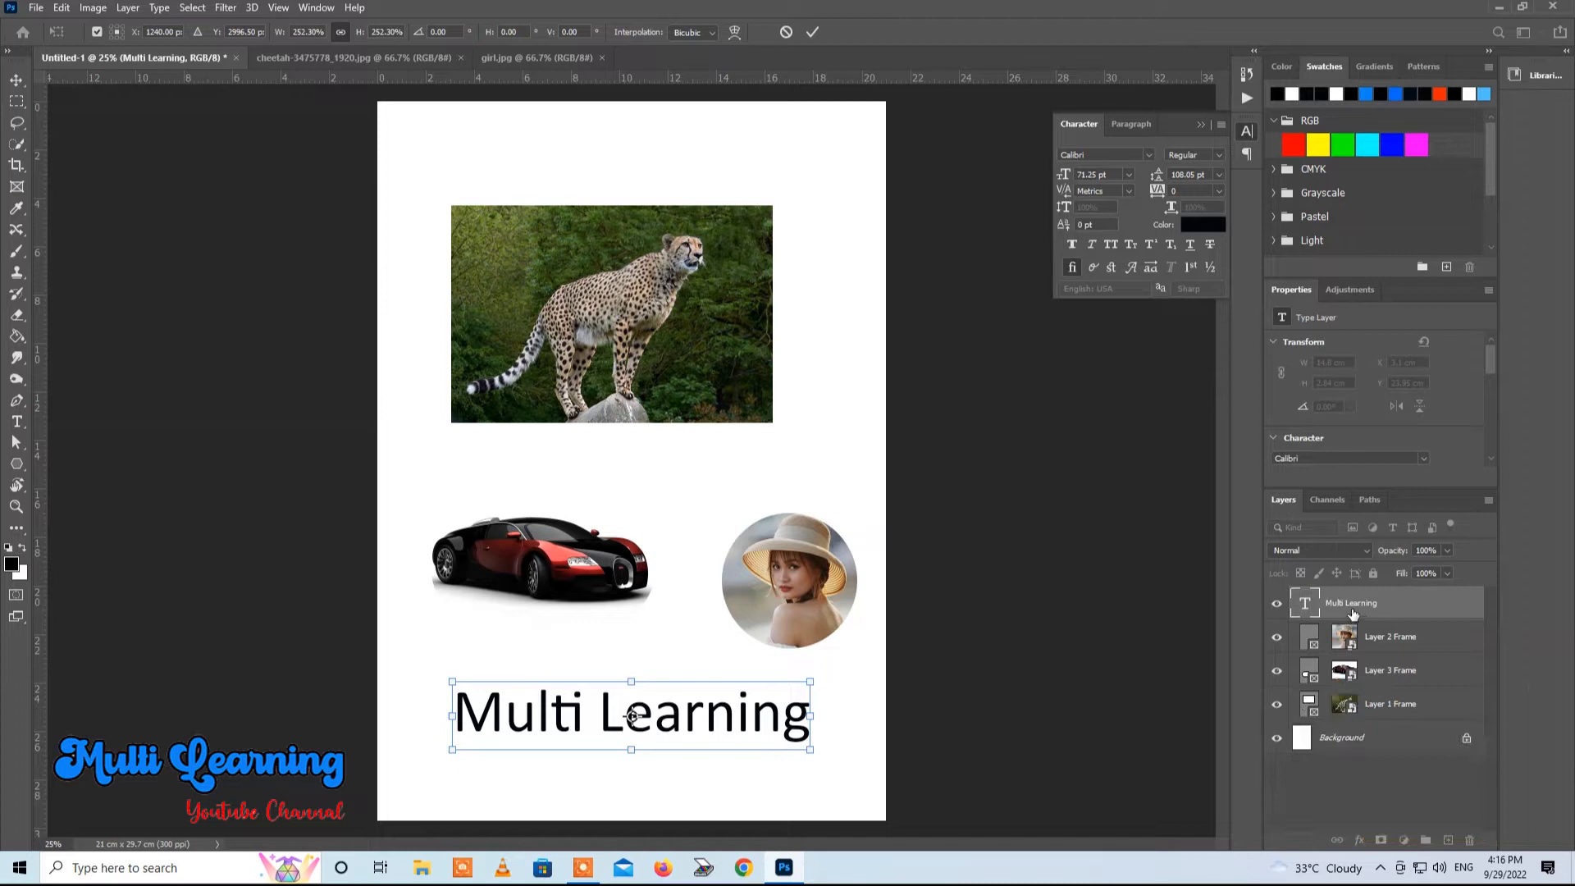
{"action": "key", "text": "Return"}
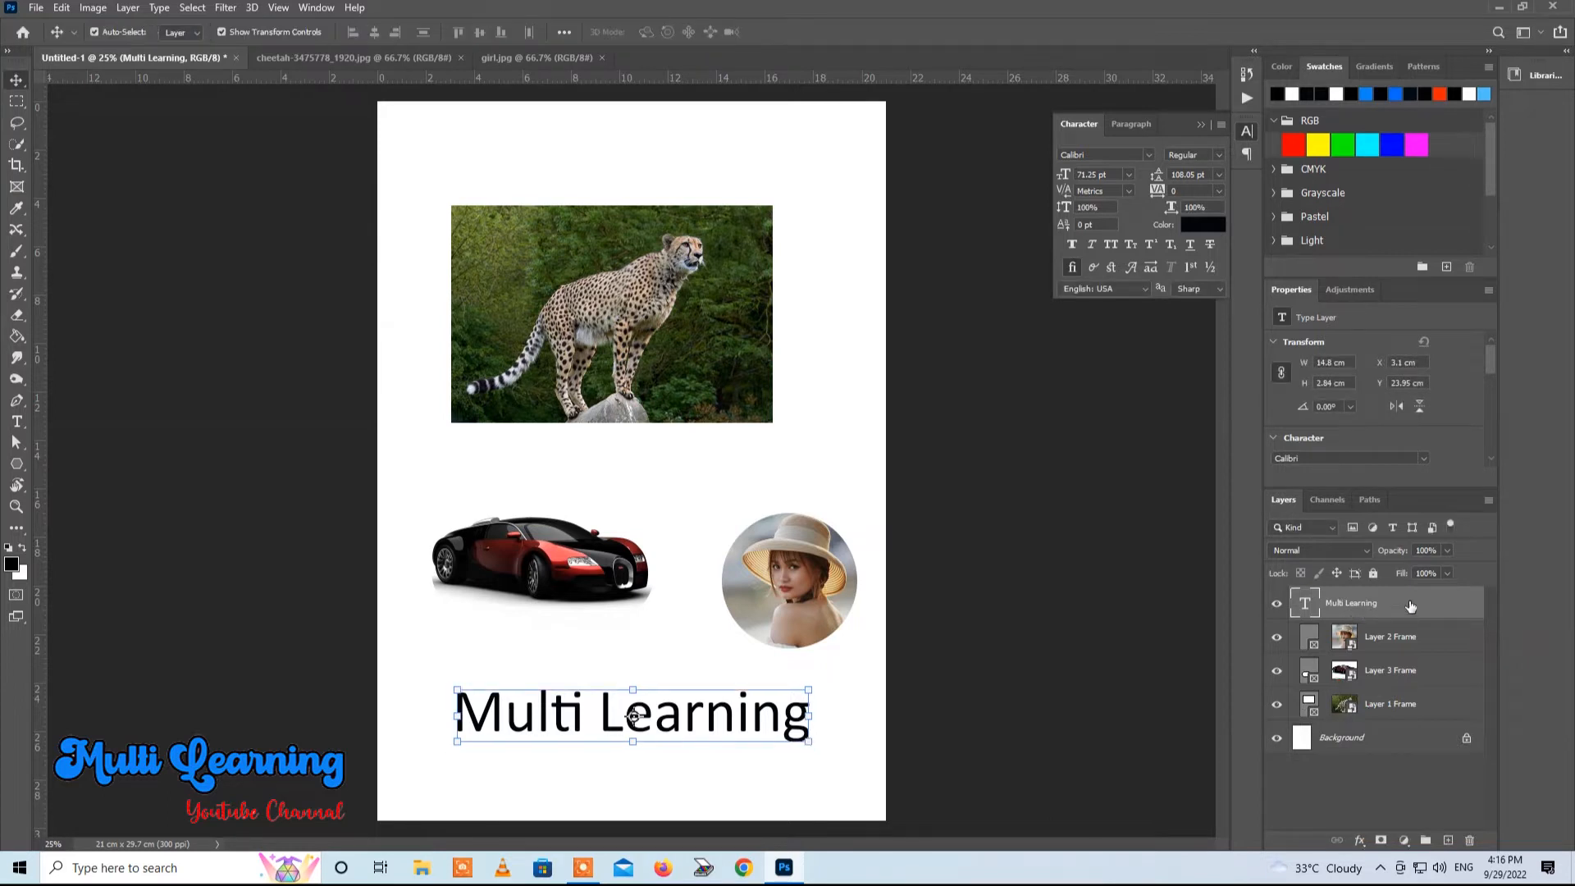
Step: Convert the "Multi Learning" text layer to a frame, keeping the name Multi Learning and the size 1718 by 258 px
{"action": "right_click", "coordinate": [1410, 606]}
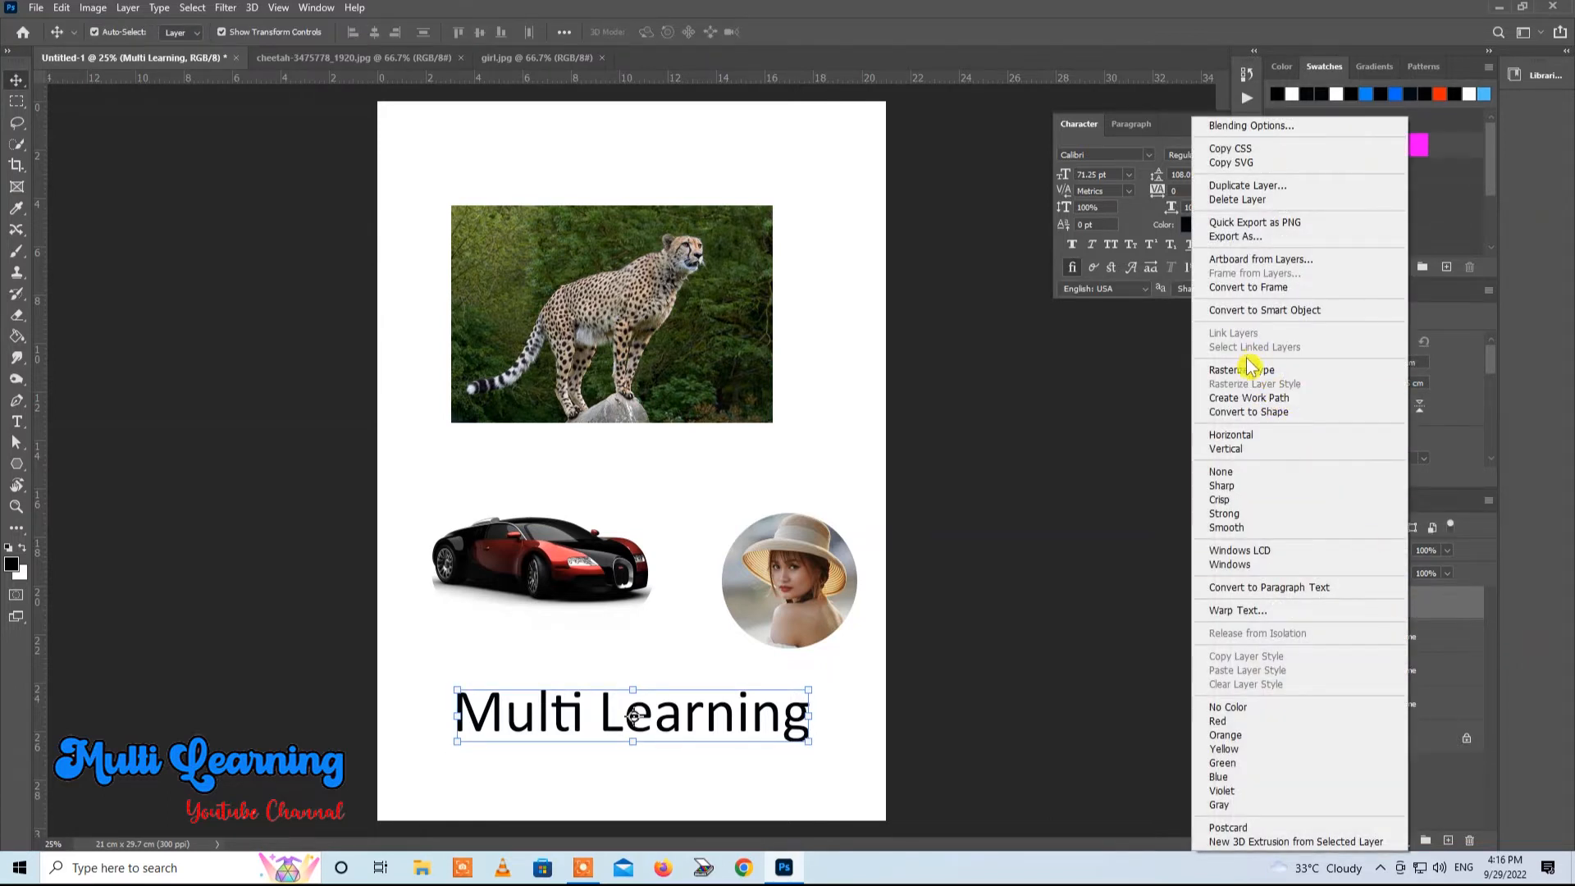
{"action": "left_click", "coordinate": [1302, 288]}
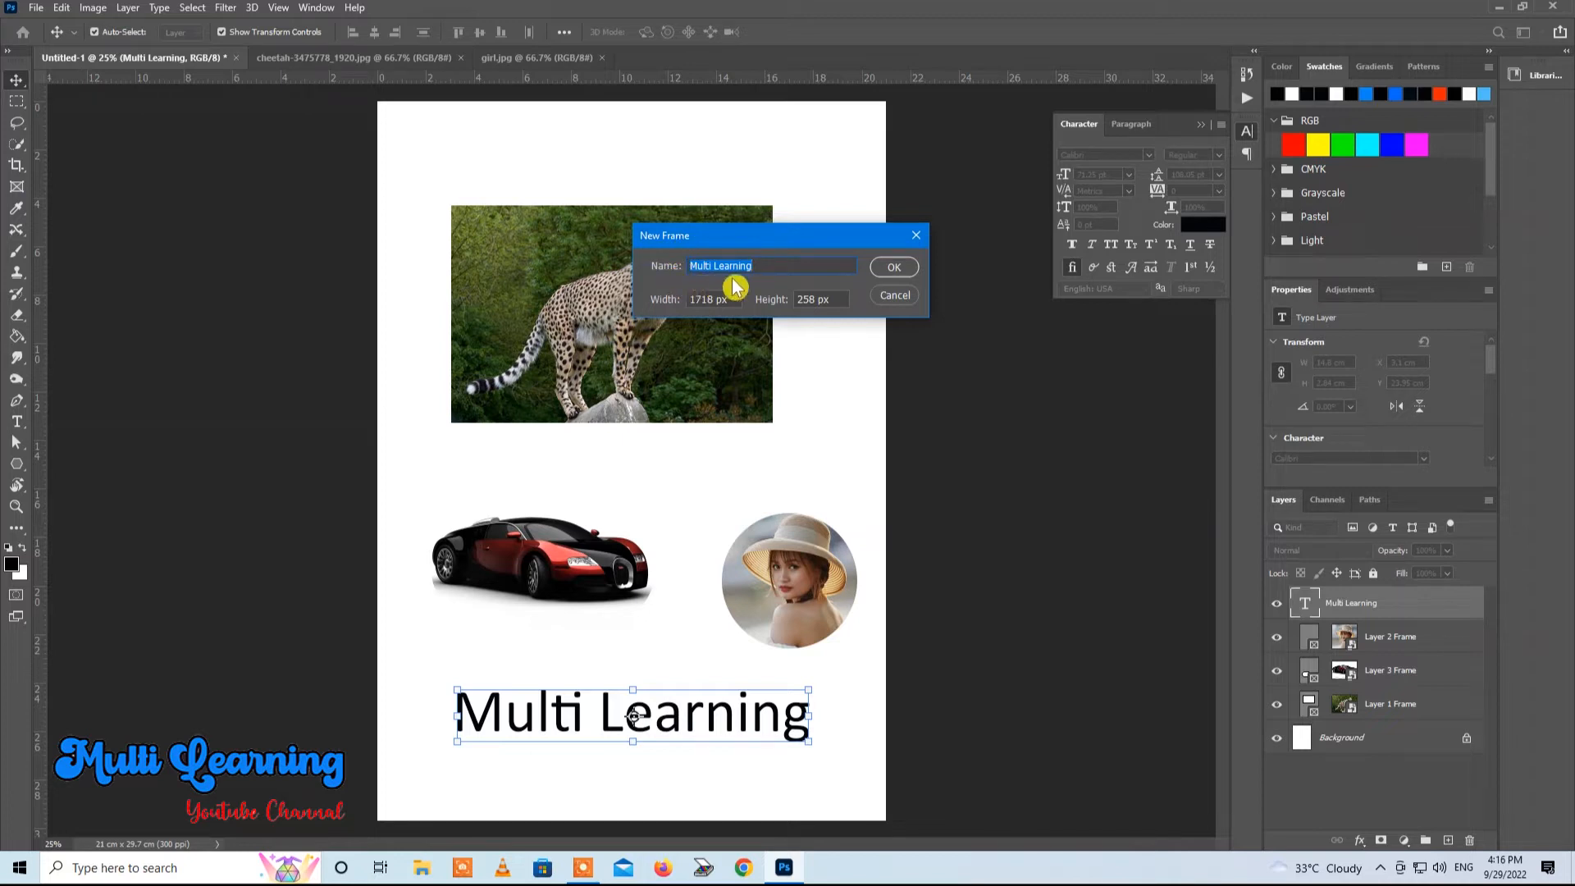
{"action": "left_click", "coordinate": [895, 270]}
{"action": "left_click", "coordinate": [896, 272]}
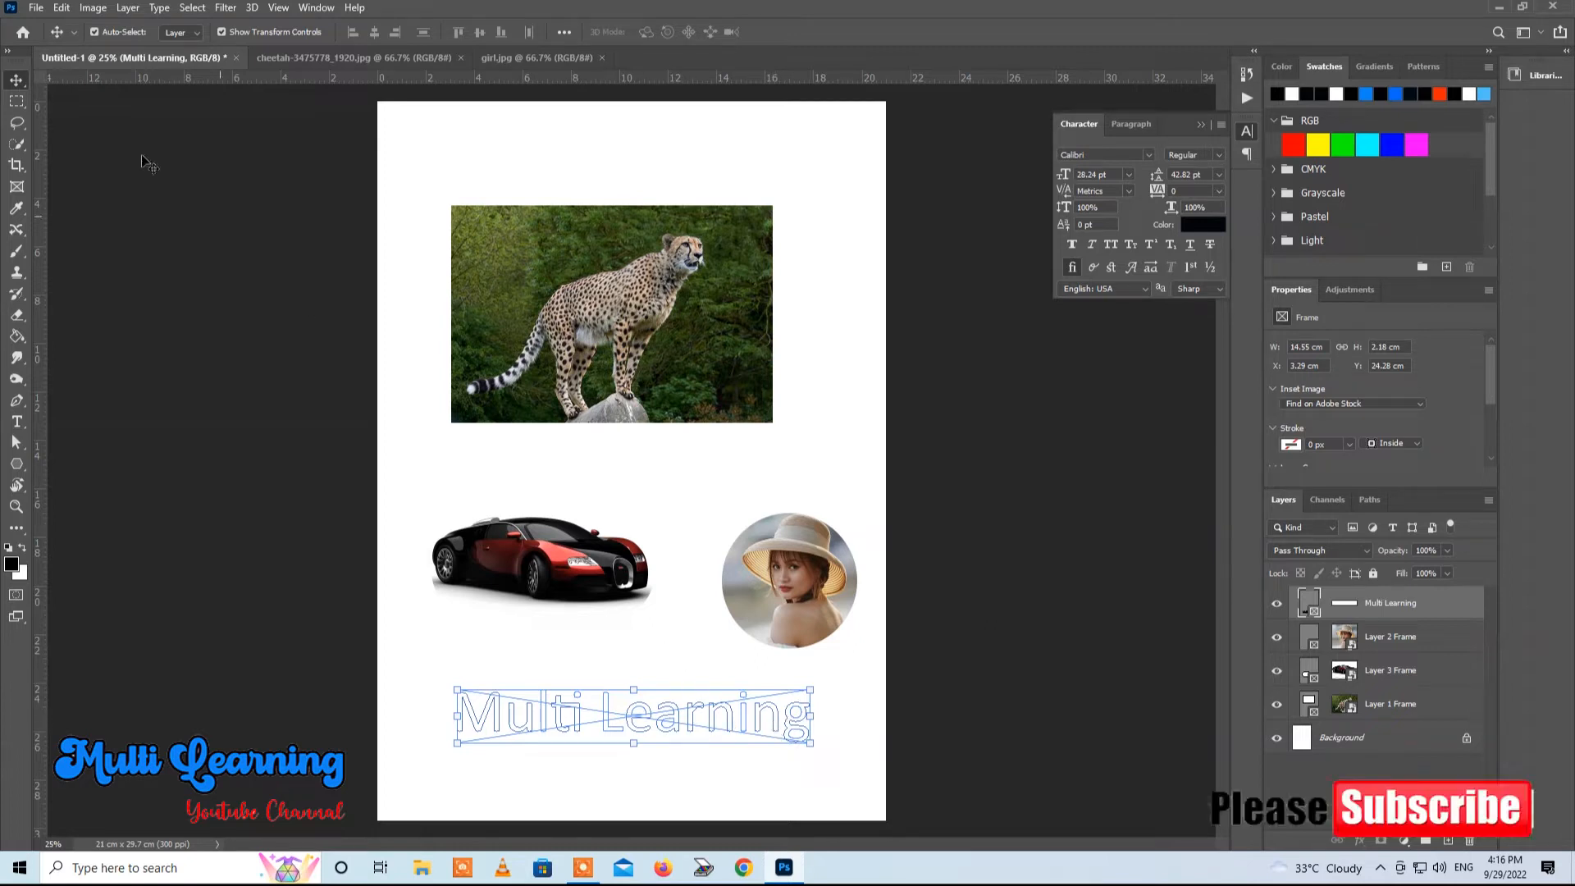
Step: Open the image field-176602_1920 from the photoshop tutorial accessories folder
{"action": "left_click", "coordinate": [36, 7]}
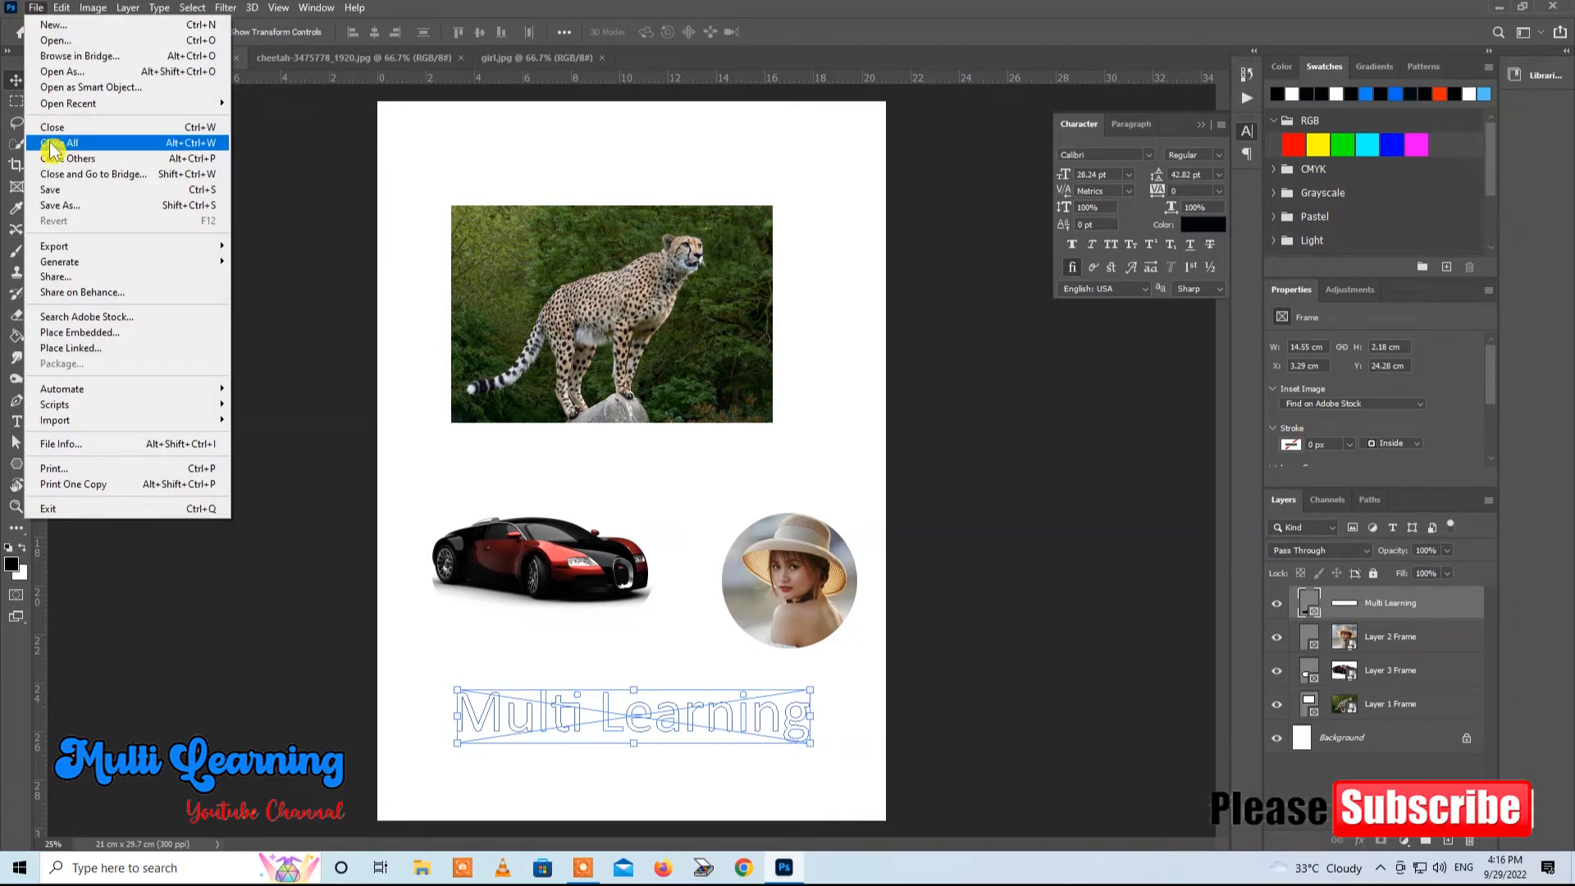
{"action": "left_click", "coordinate": [54, 41]}
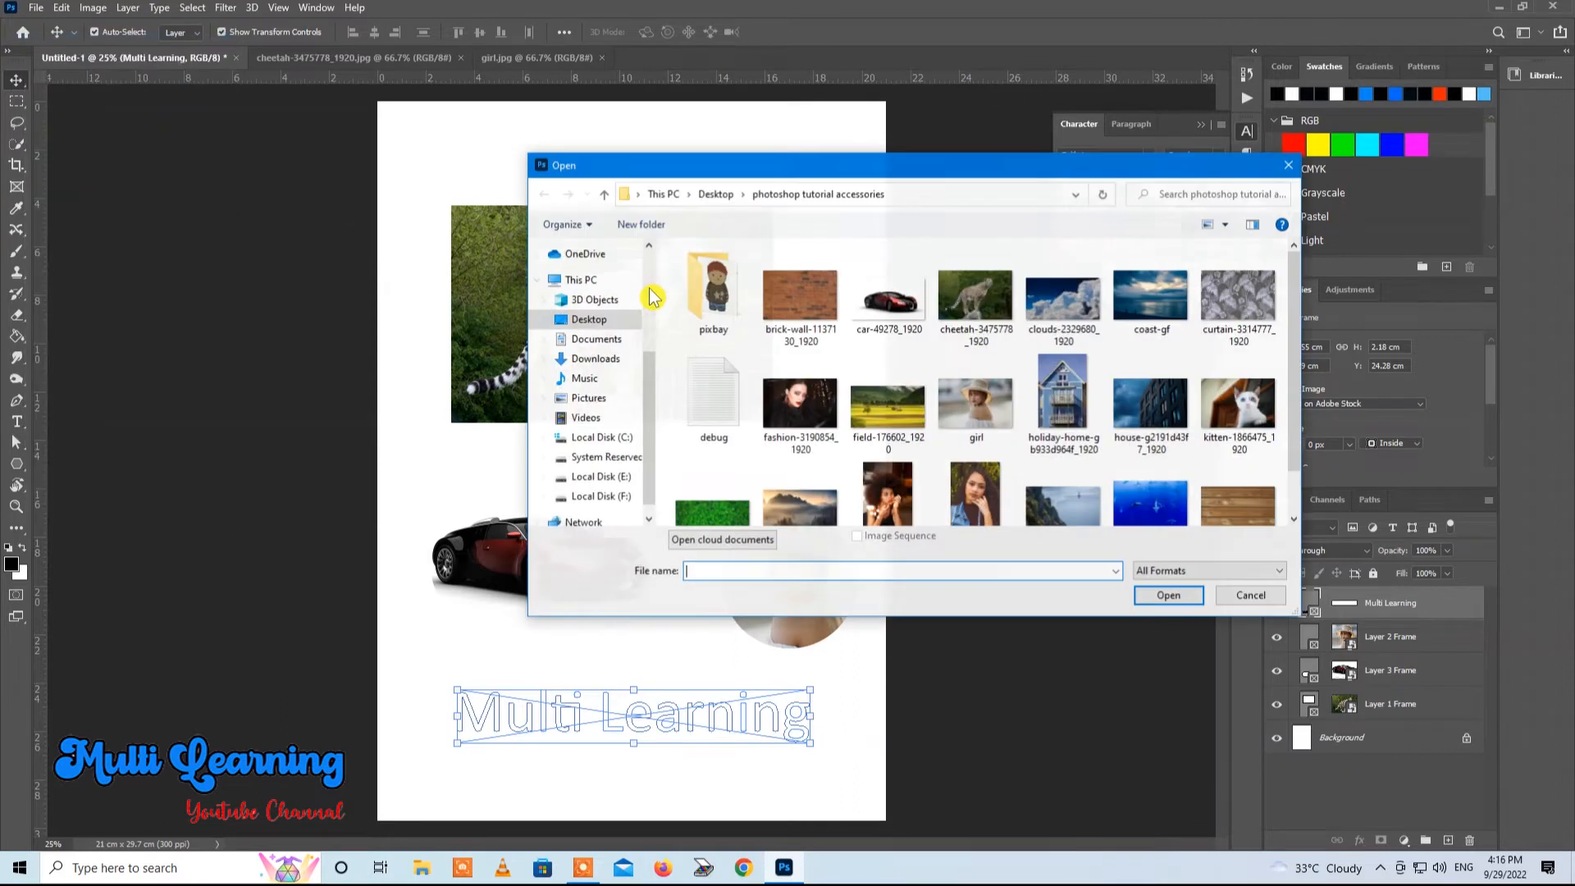
{"action": "left_click", "coordinate": [879, 416]}
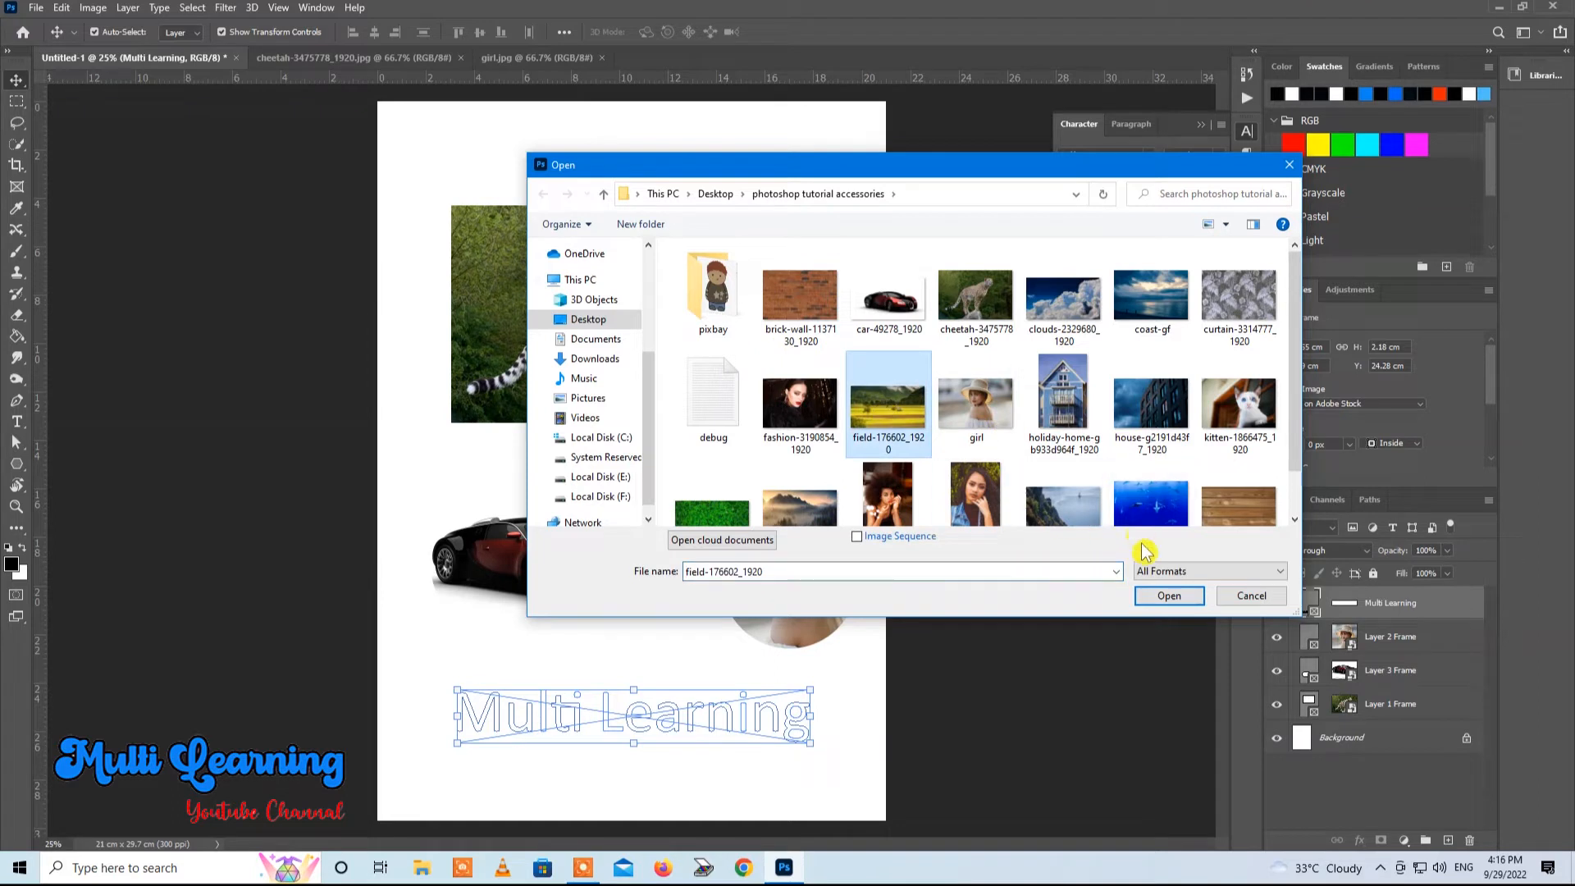
{"action": "left_click", "coordinate": [1168, 596]}
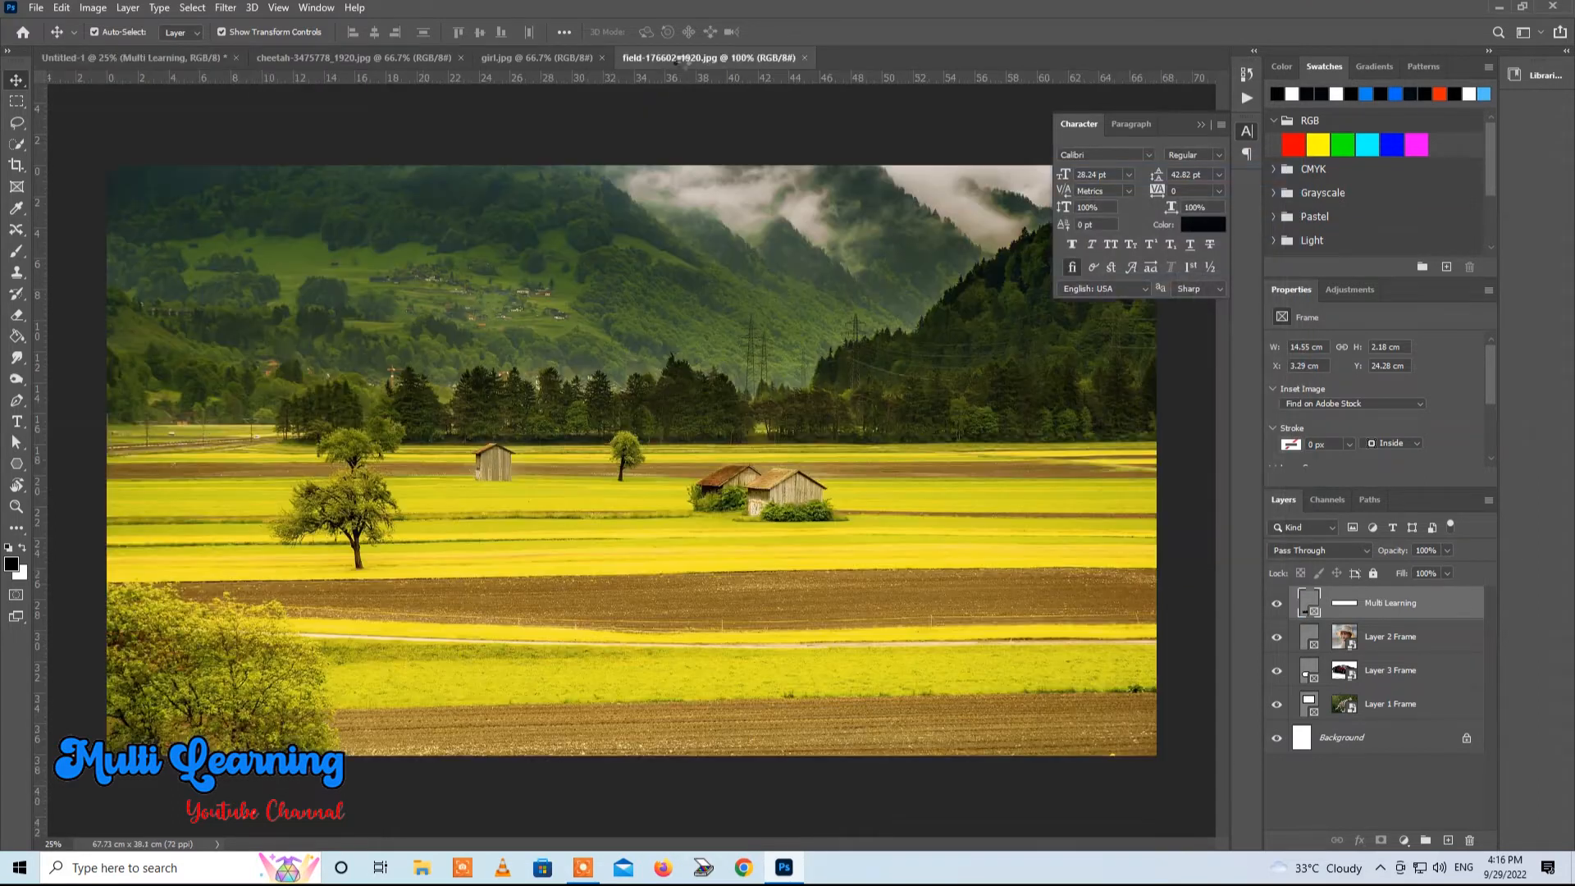
Step: Place the field image into the "Multi Learning" text frame, dock the image window again and return to Untitled-1
{"action": "left_click_drag", "start_coordinate": [713, 60], "coordinate": [965, 295]}
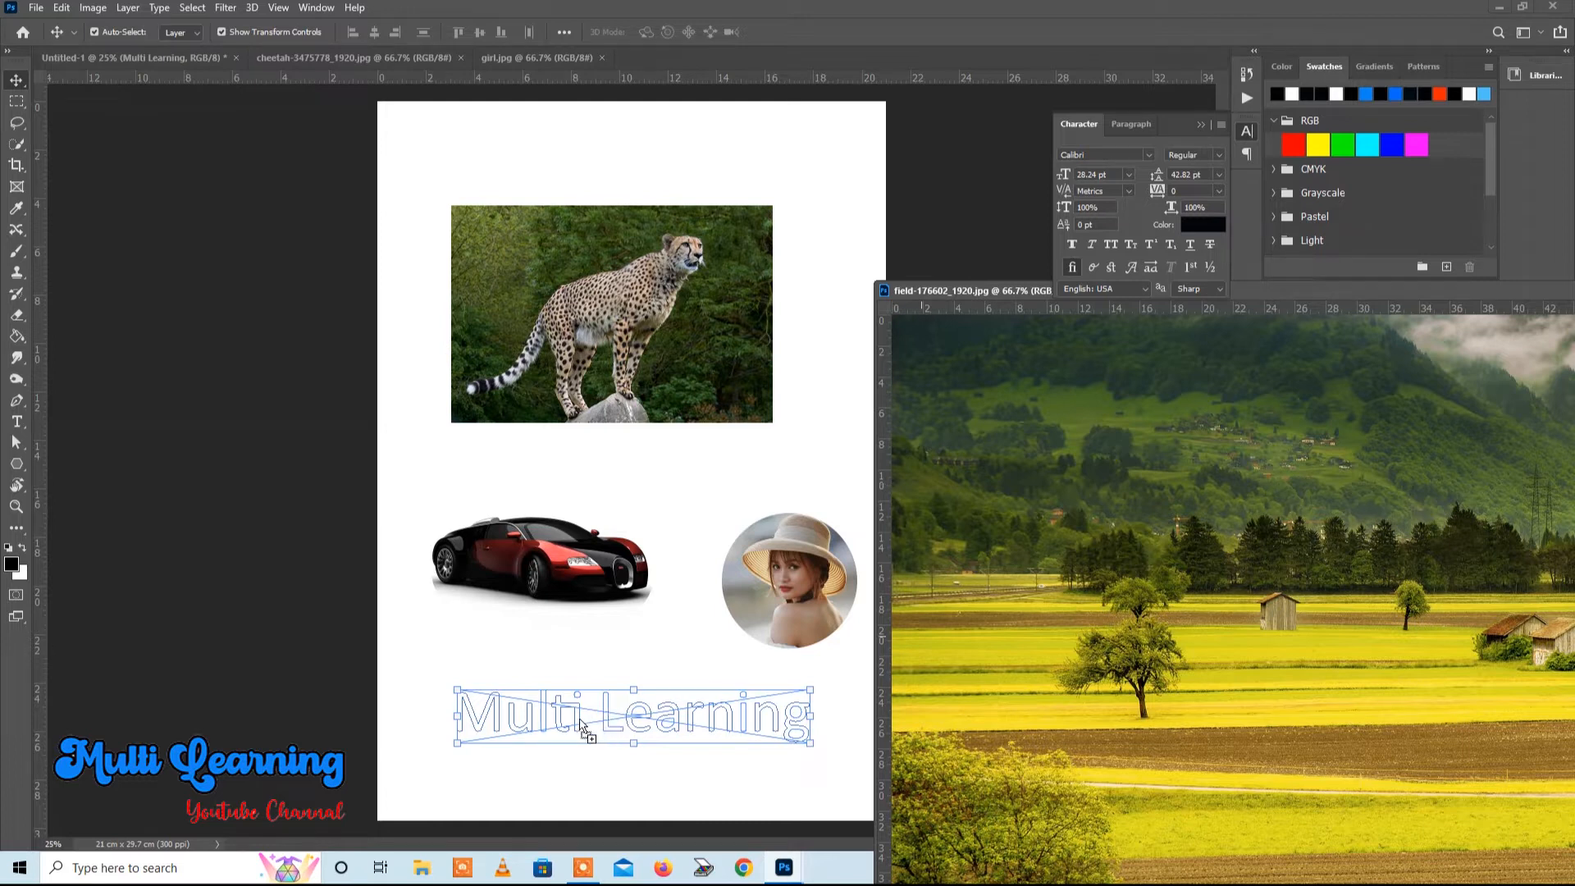
{"action": "left_click_drag", "start_coordinate": [582, 726], "coordinate": [575, 722]}
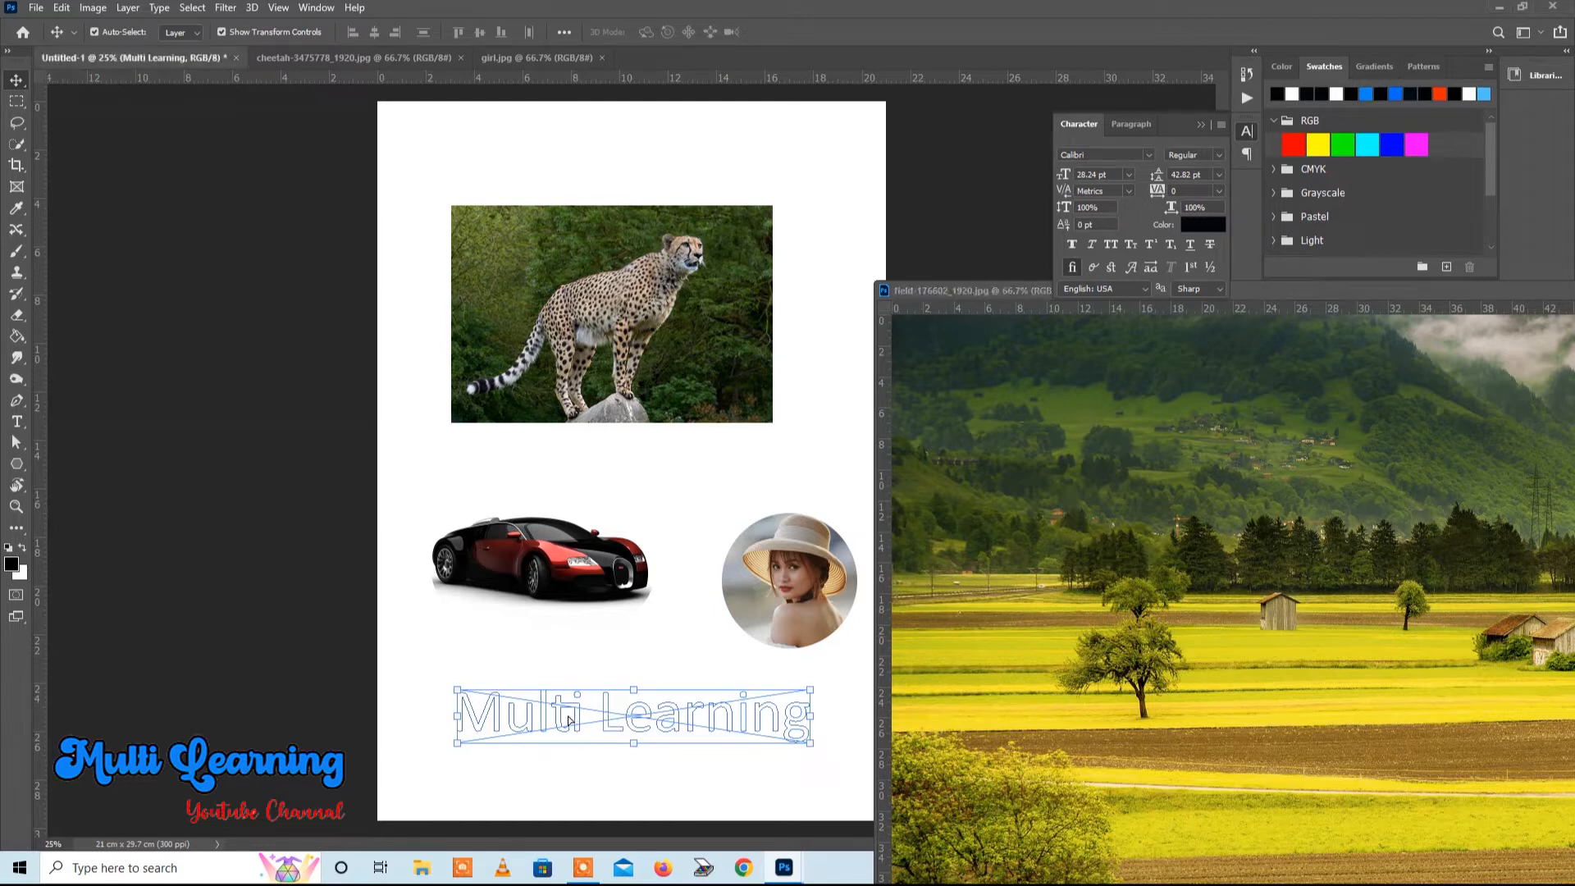
{"action": "mouse_move", "coordinate": [725, 713]}
{"action": "left_mouse_down"}
{"action": "mouse_move", "coordinate": [769, 711]}
{"action": "mouse_move", "coordinate": [747, 718]}
{"action": "left_mouse_up"}
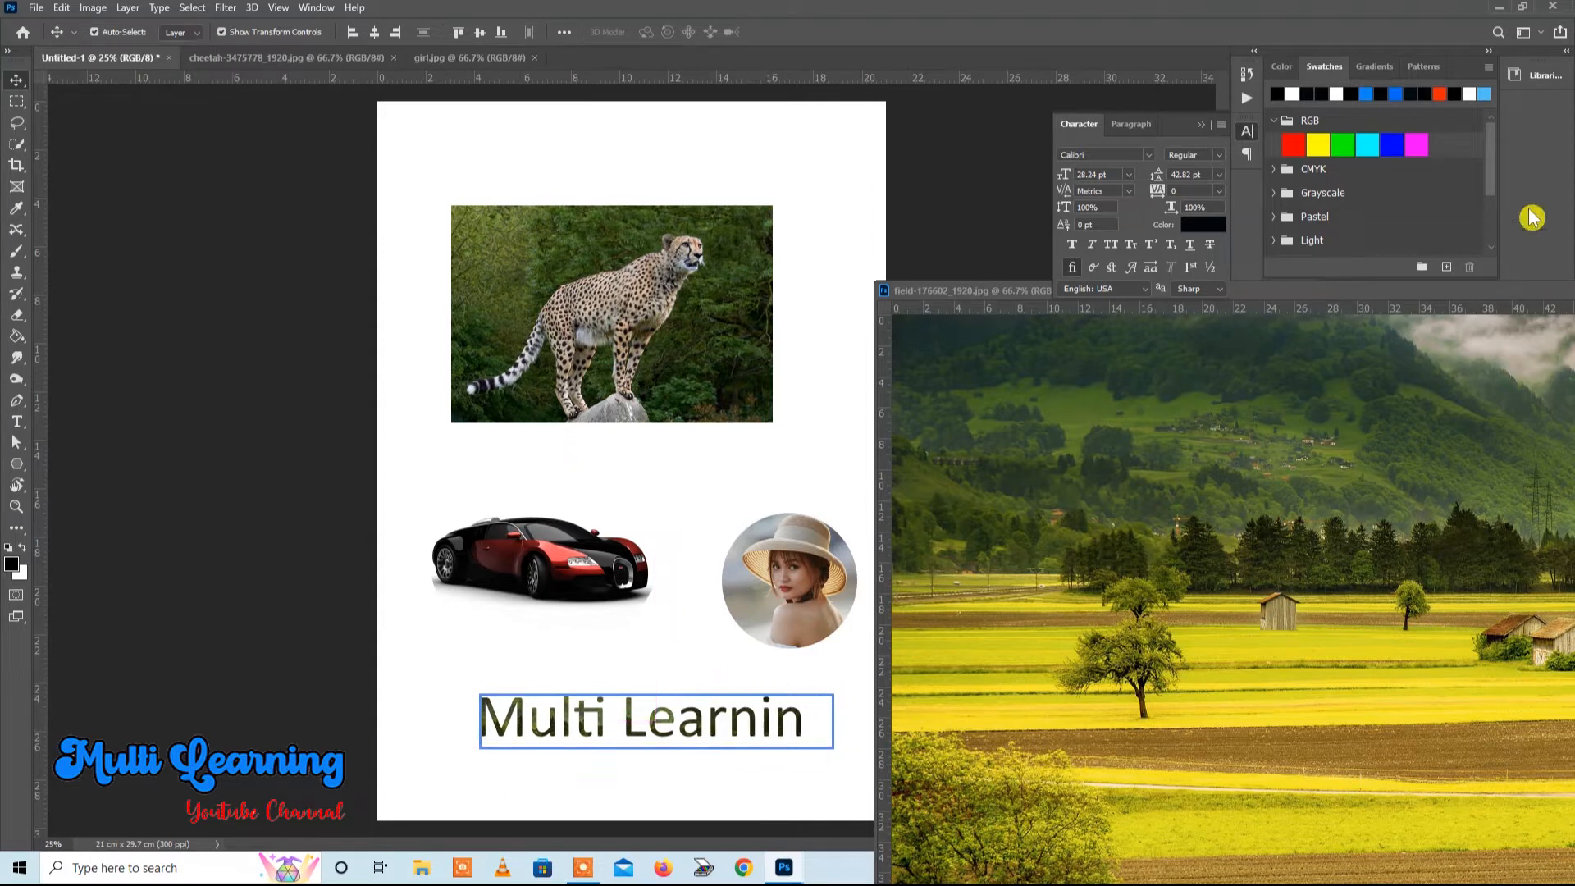
{"action": "left_click_drag", "start_coordinate": [1386, 292], "coordinate": [1085, 64]}
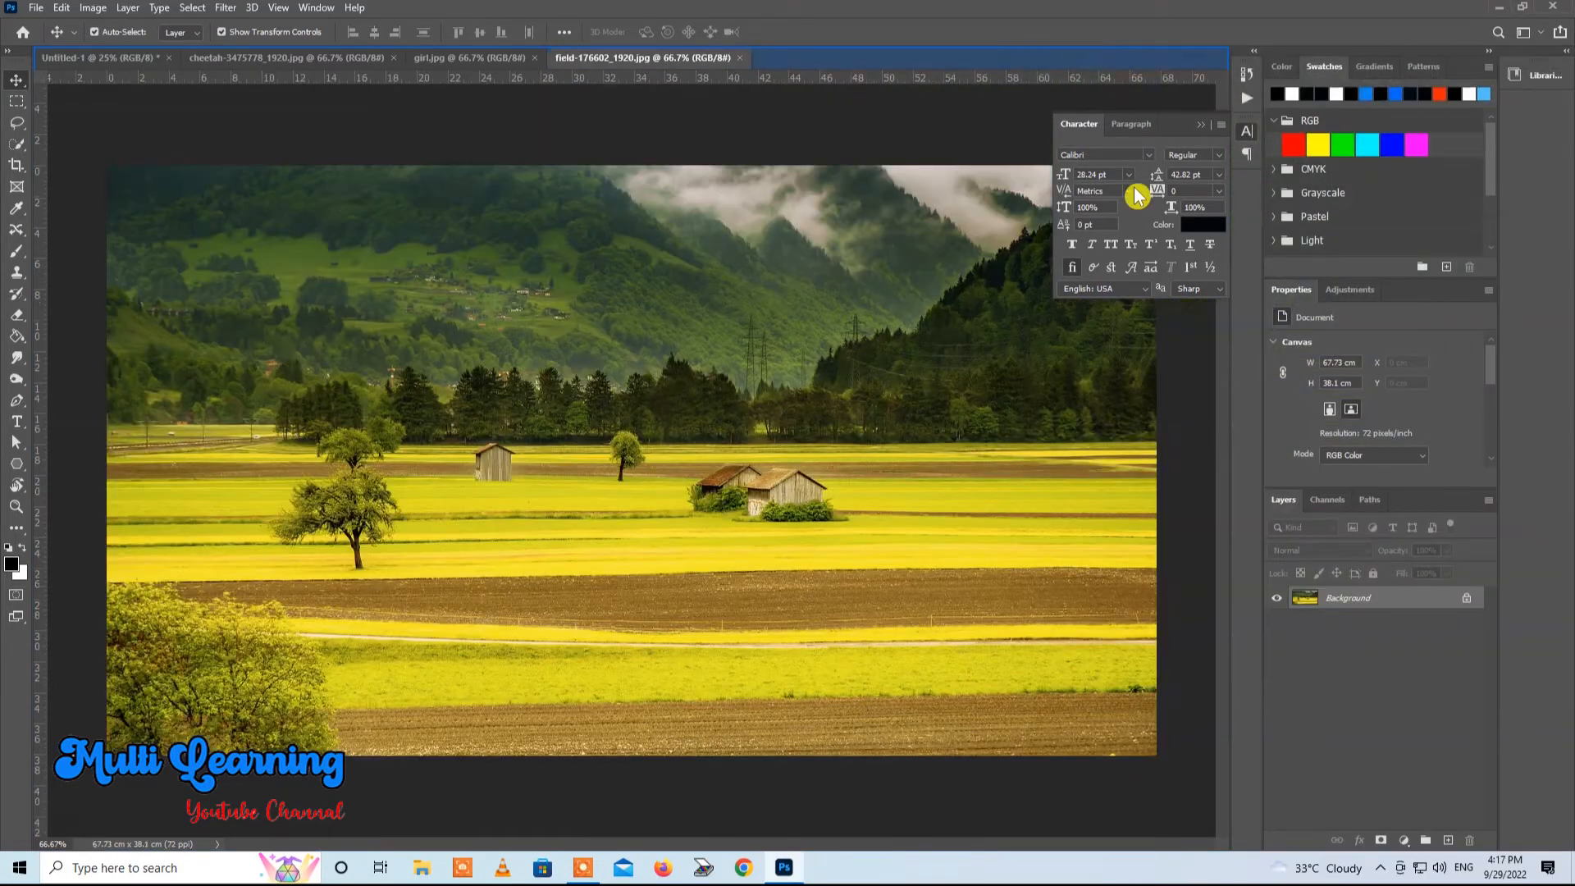
{"action": "left_click", "coordinate": [131, 57]}
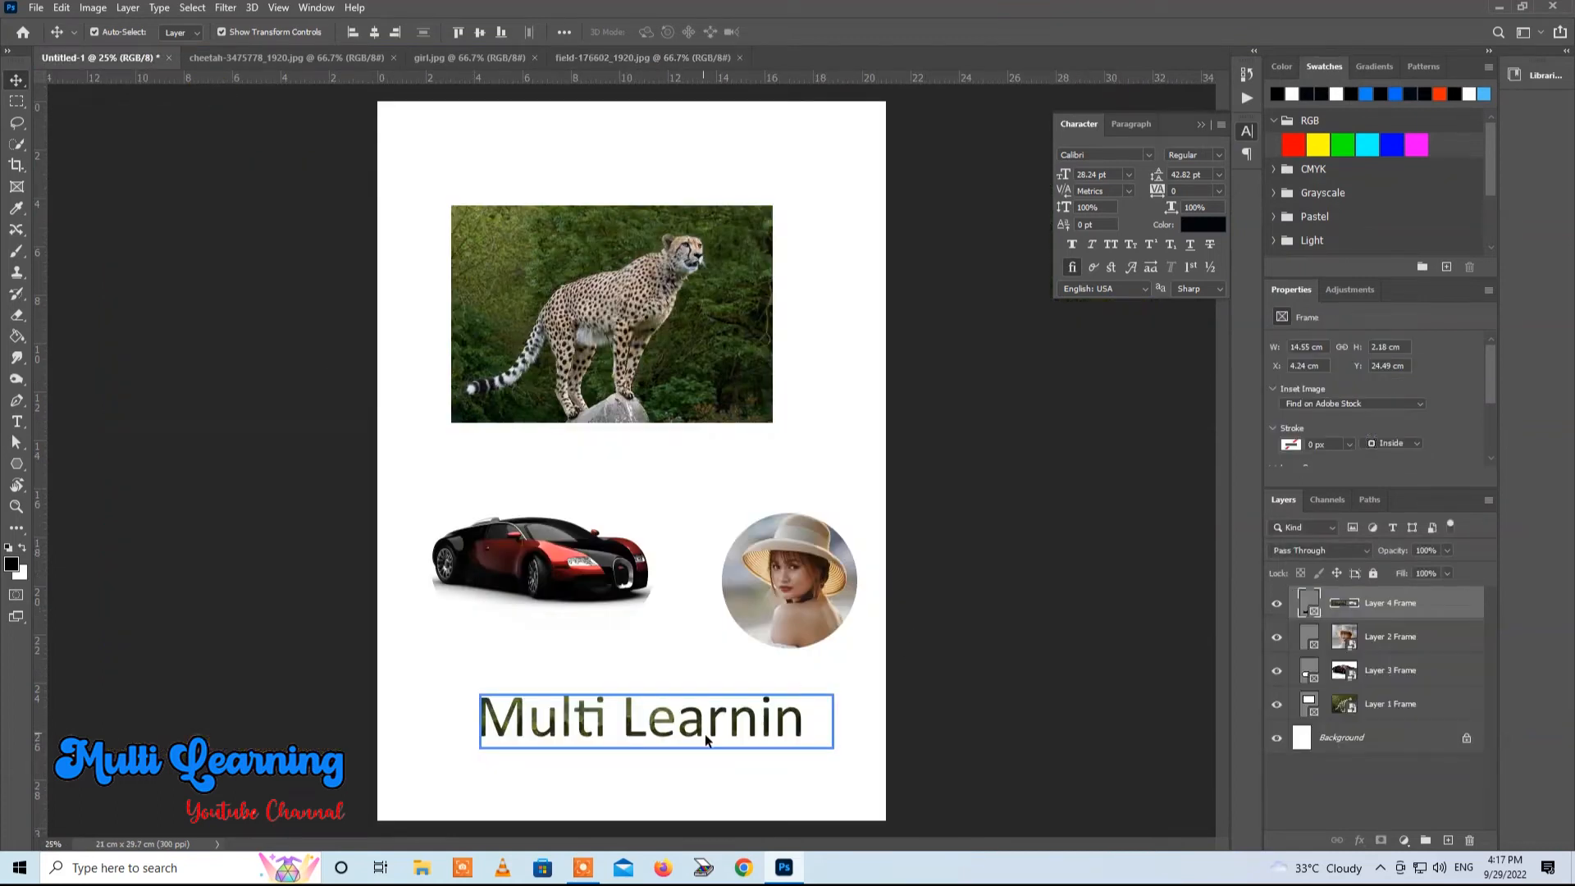
Step: Enlarge the field picture inside the text frame to about 20.7 by 11.7 cm so it fills every letter, and deselect it
{"action": "left_click", "coordinate": [1343, 609]}
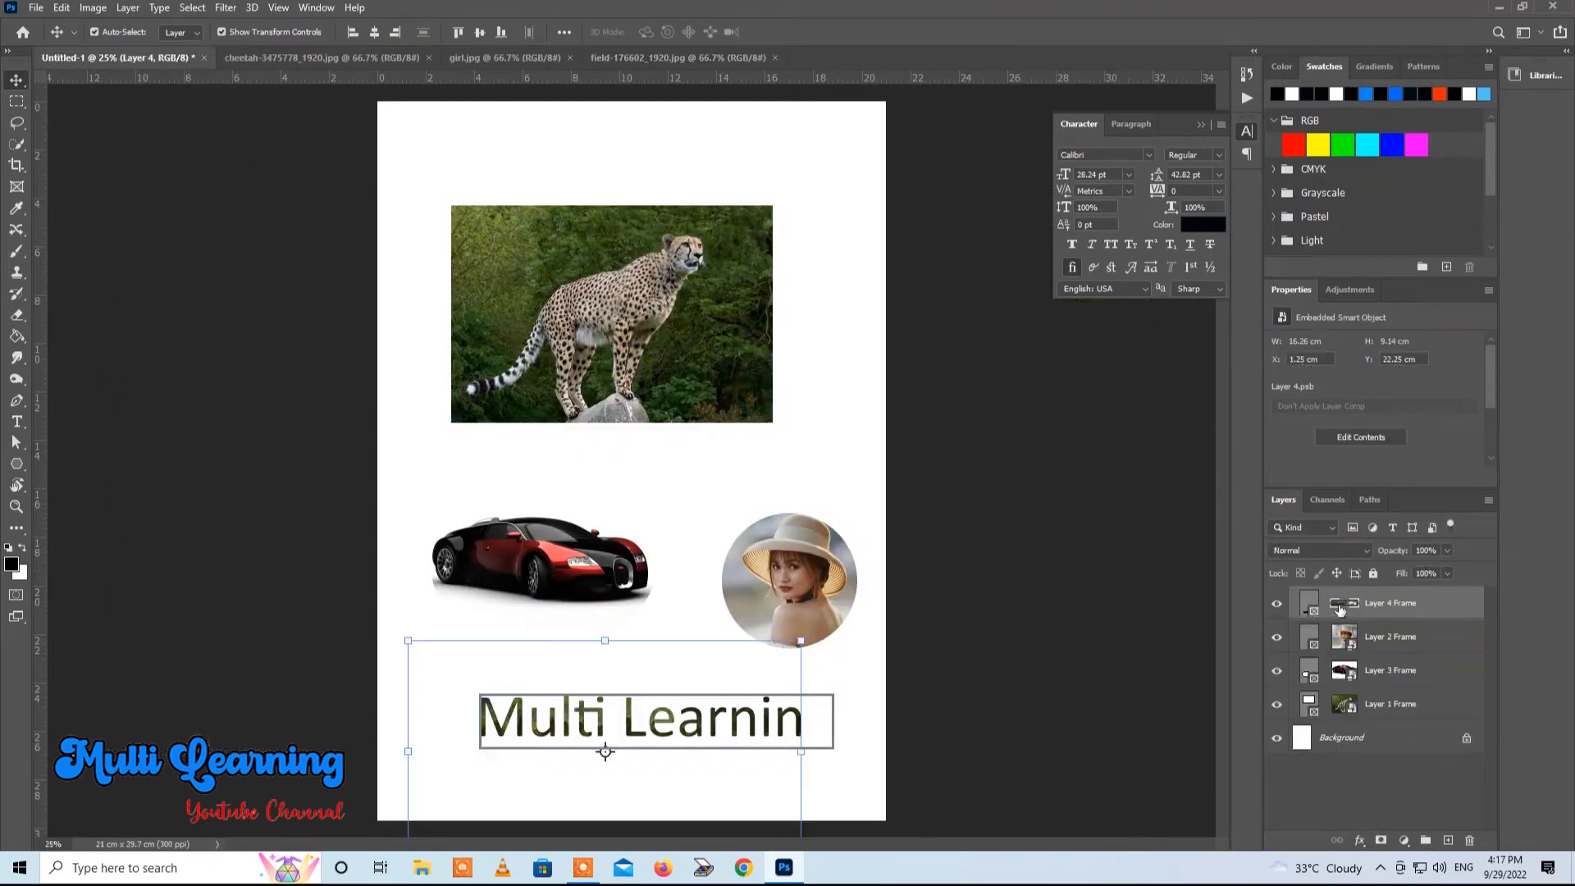
{"action": "left_click_drag", "start_coordinate": [803, 641], "coordinate": [935, 624]}
{"action": "key", "text": "Return"}
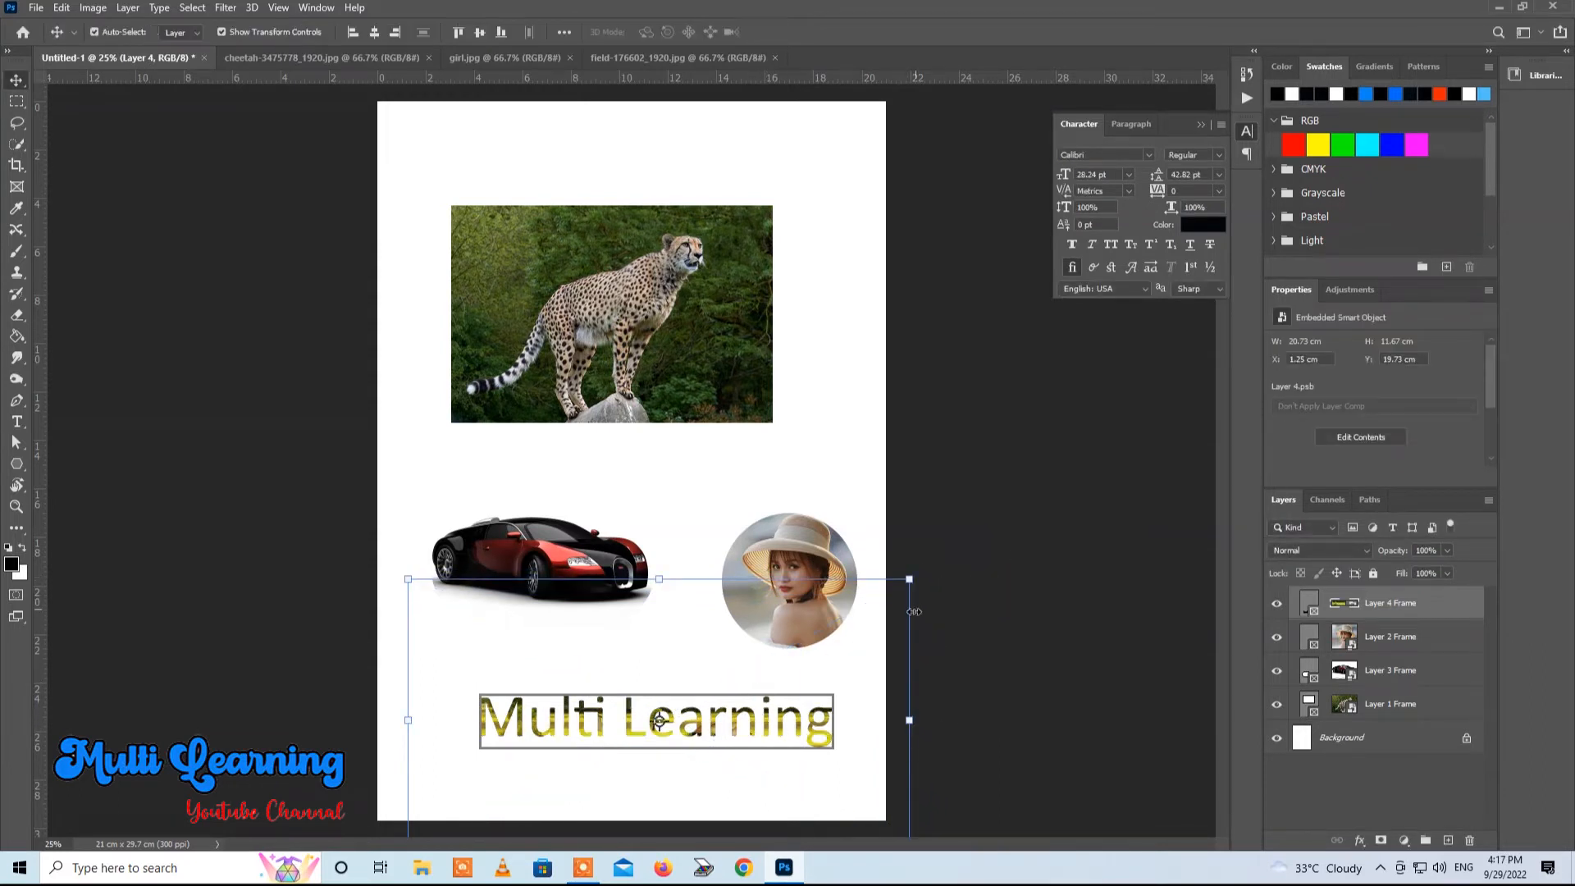
{"action": "left_click", "coordinate": [1004, 633]}
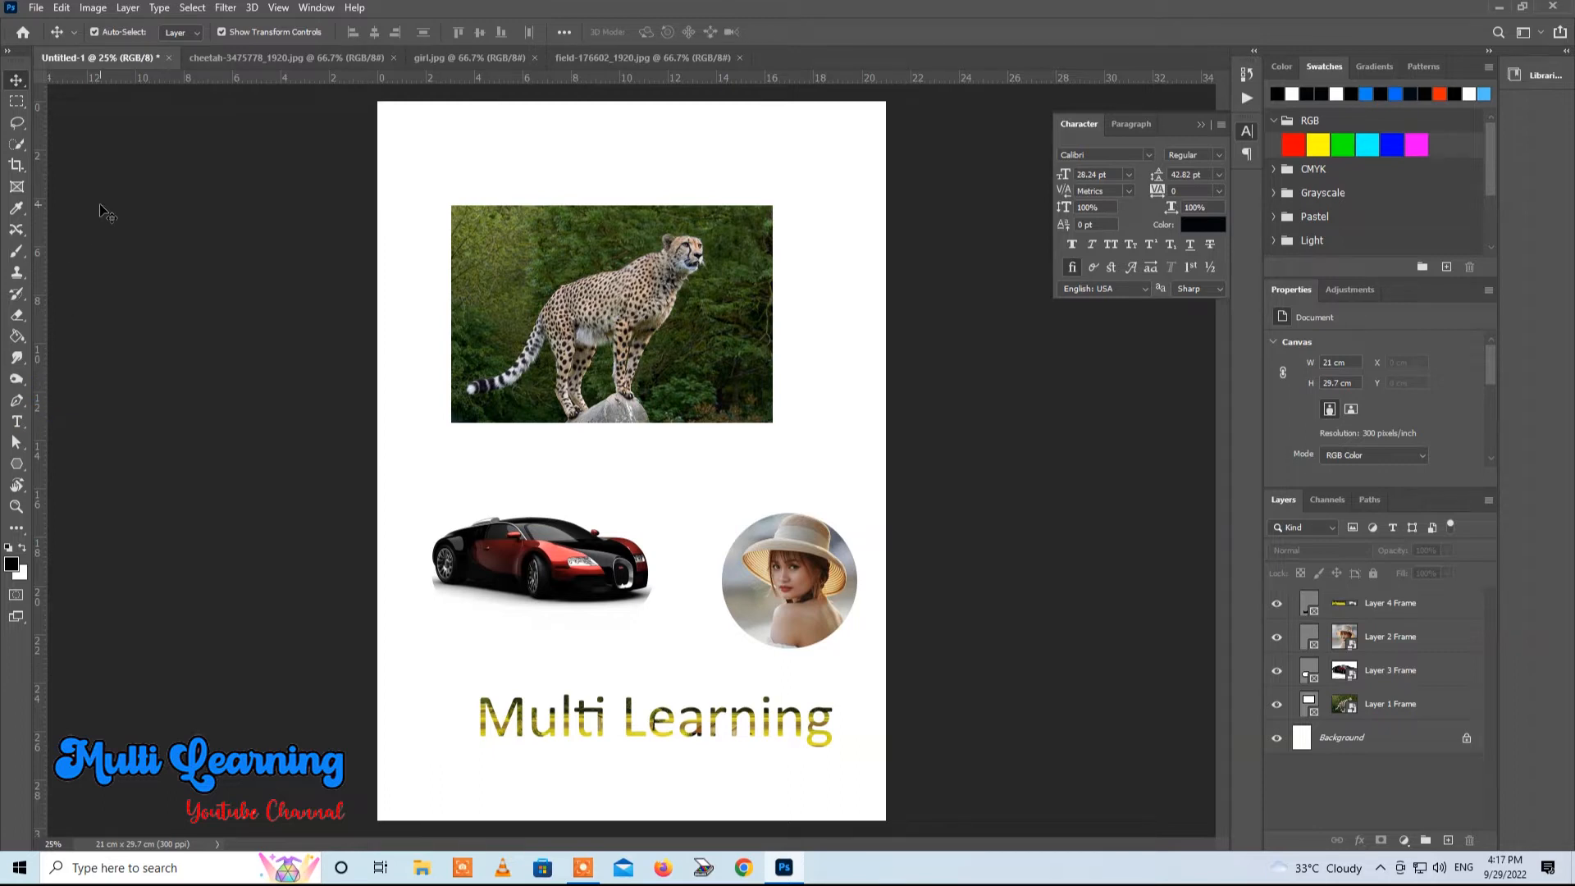
Step: Select a wide rectangular area on the Background layer above the cheetah picture in ps 3.psd
{"action": "key", "text": "k"}
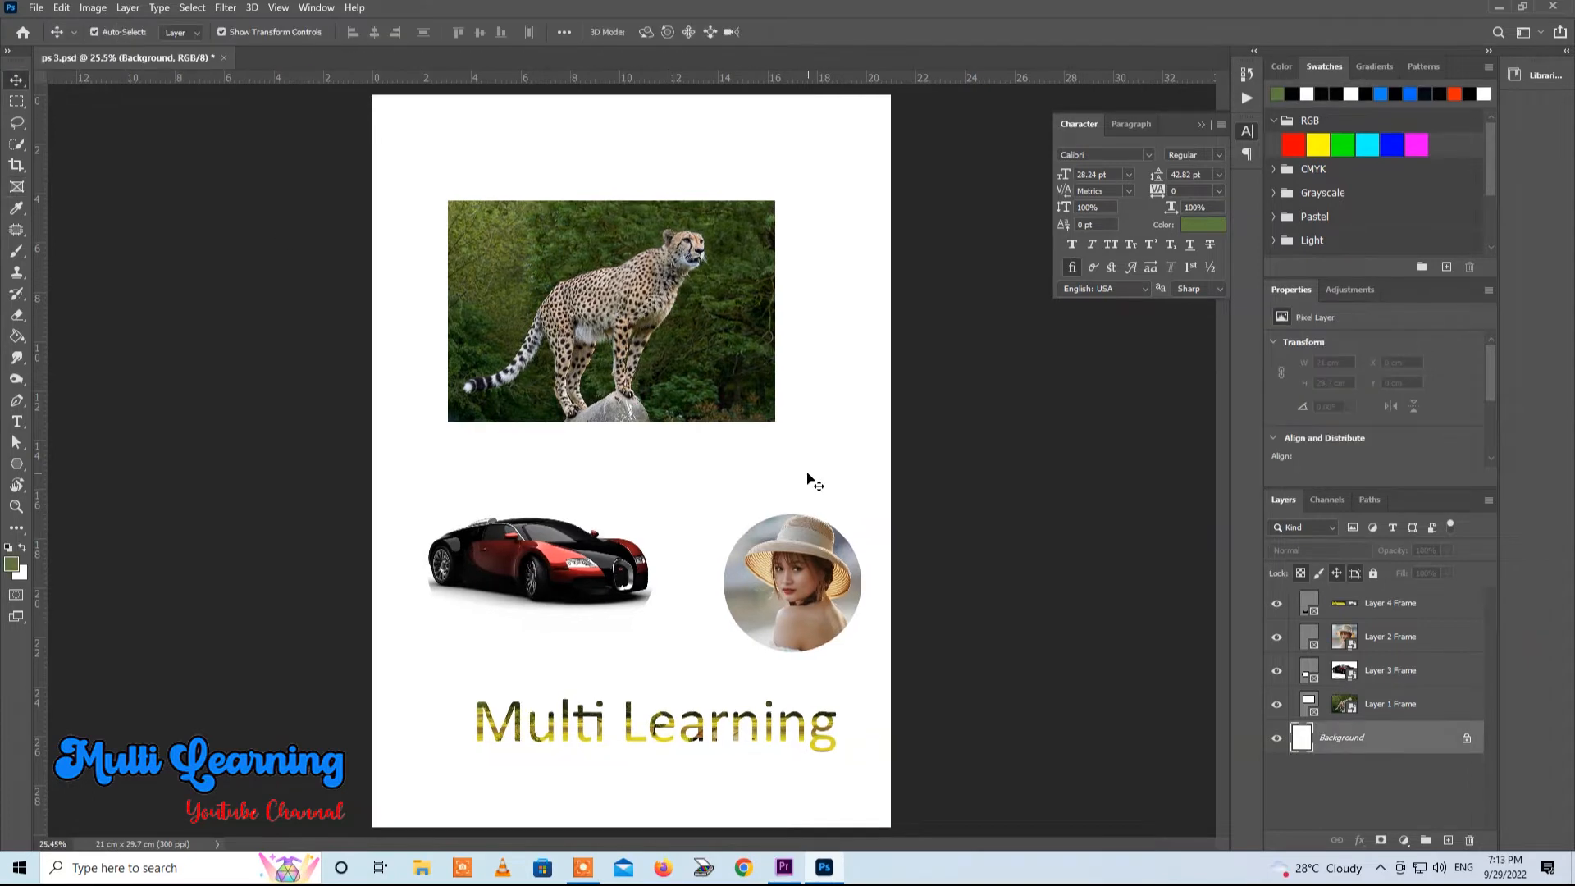
{"action": "left_click", "coordinate": [16, 216]}
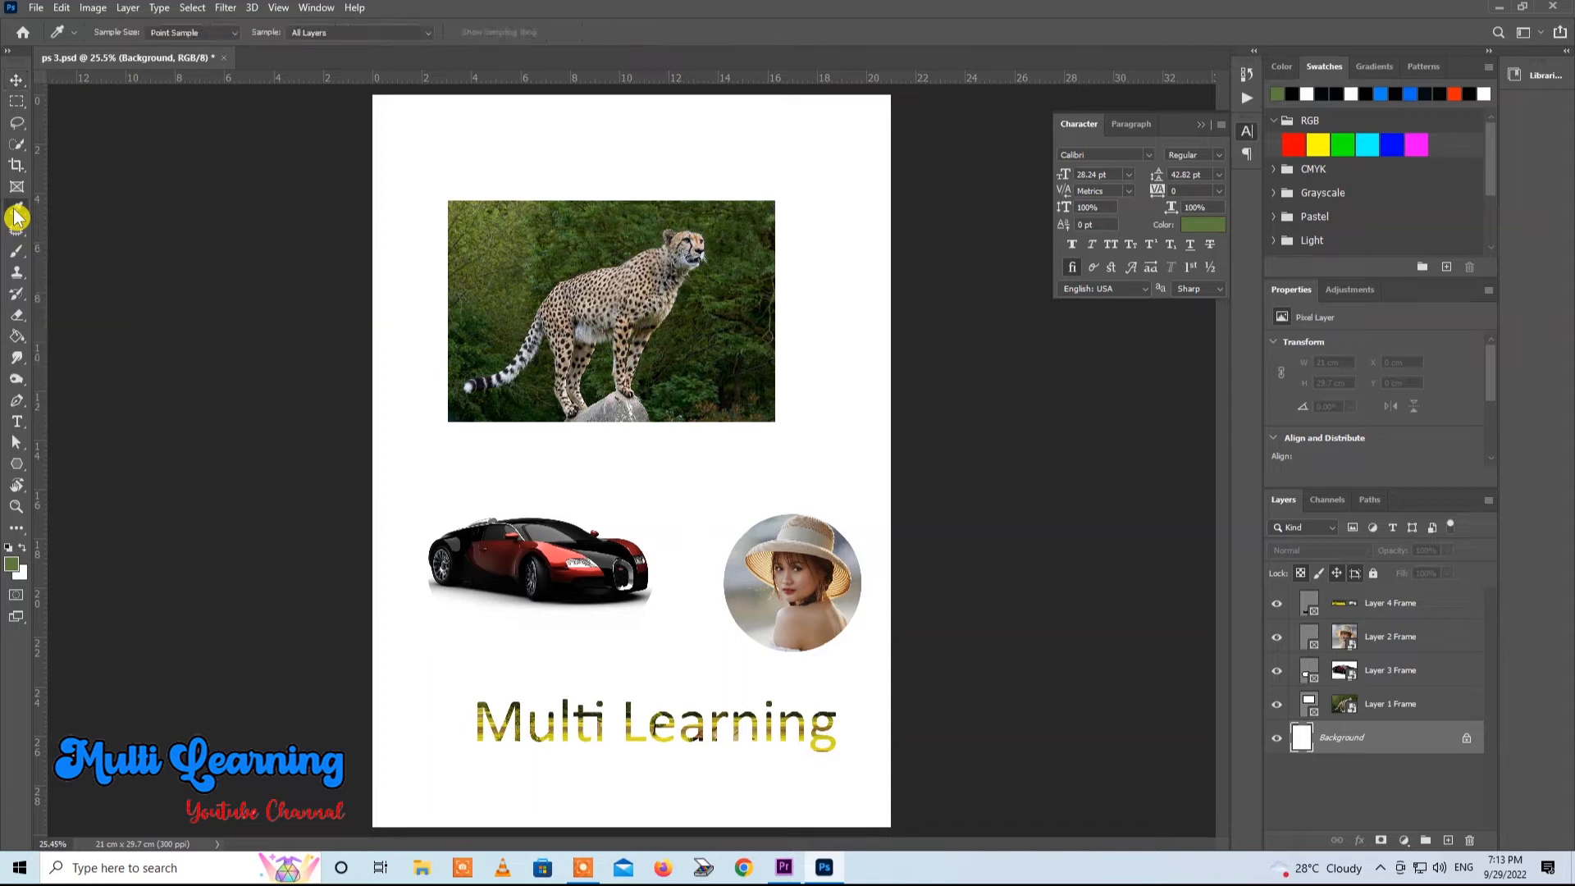
{"action": "left_click", "coordinate": [17, 101]}
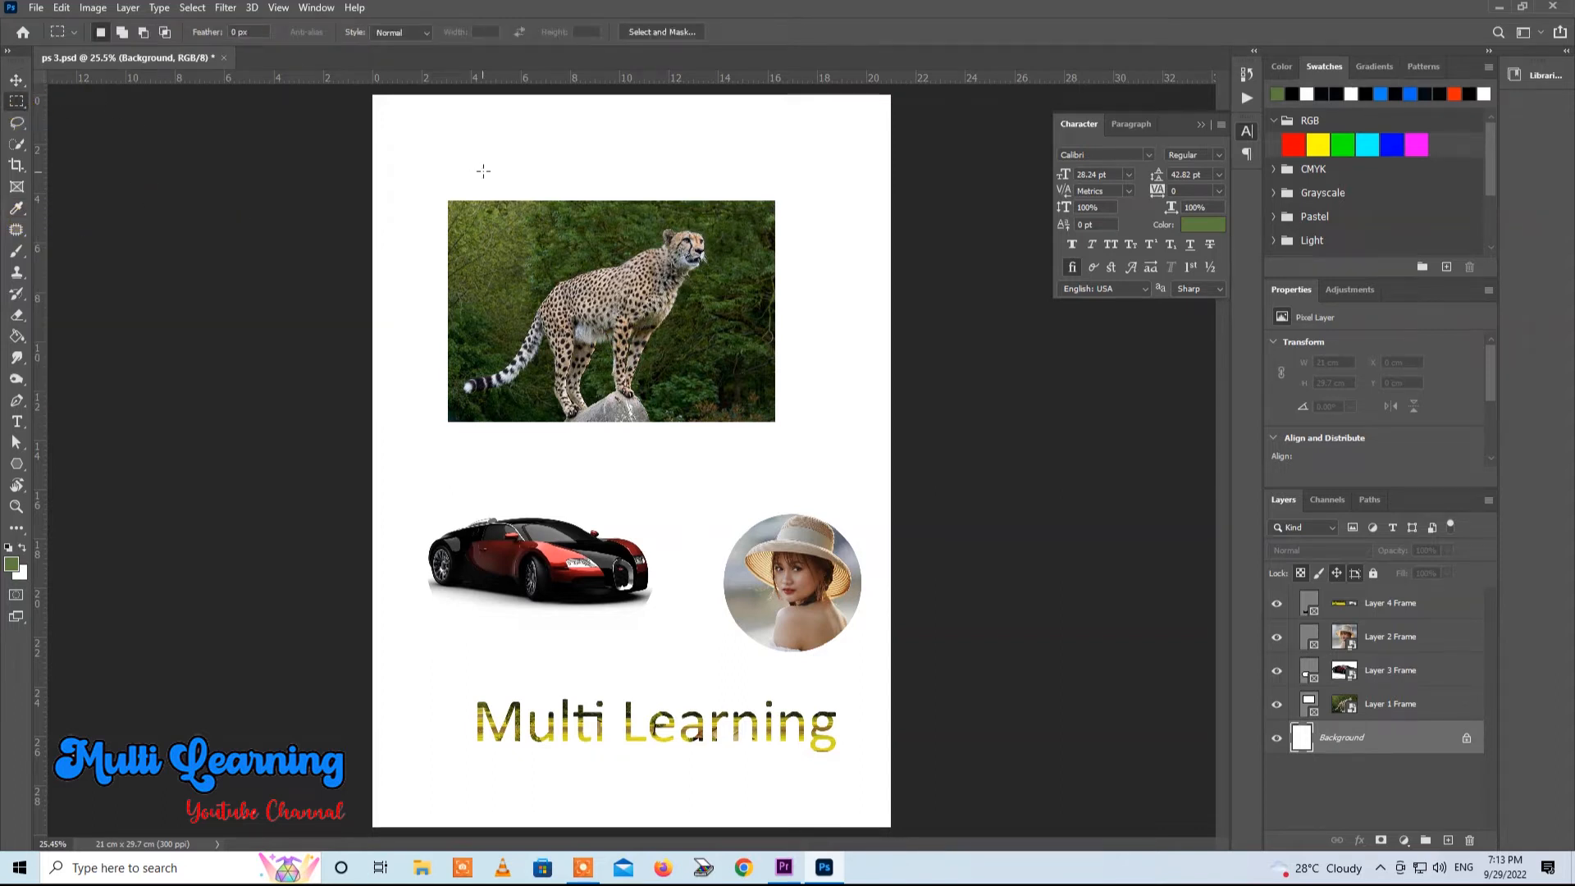
{"action": "left_click_drag", "start_coordinate": [443, 121], "coordinate": [786, 177]}
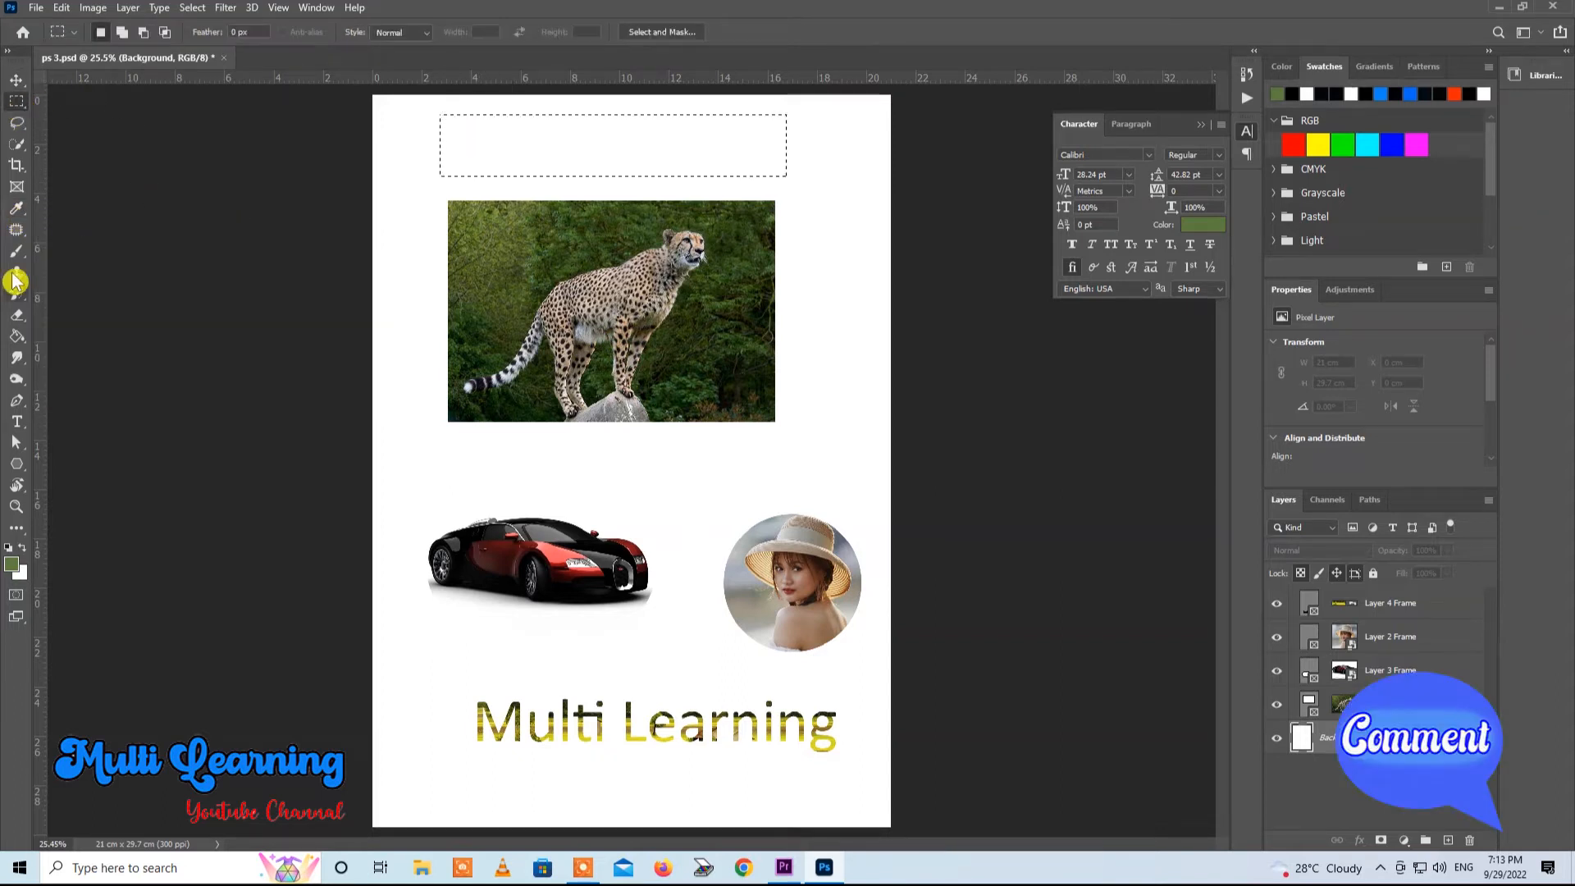
Step: Sample the light red colour from the car and brush it over the left part of the rectangular selection
{"action": "left_click", "coordinate": [13, 210]}
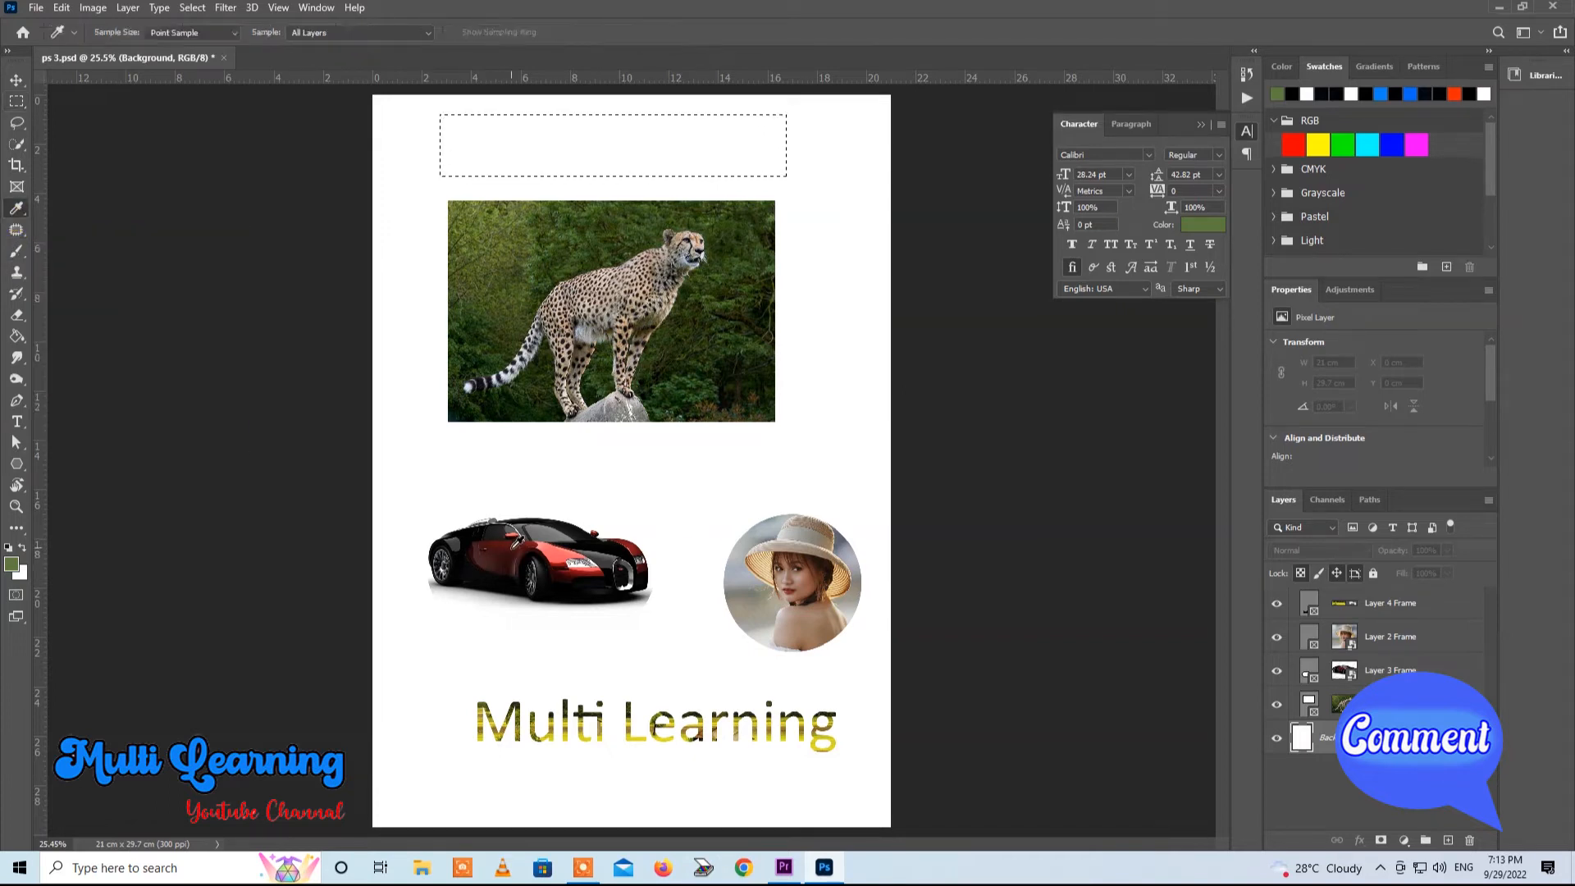
{"action": "left_click", "coordinate": [556, 545]}
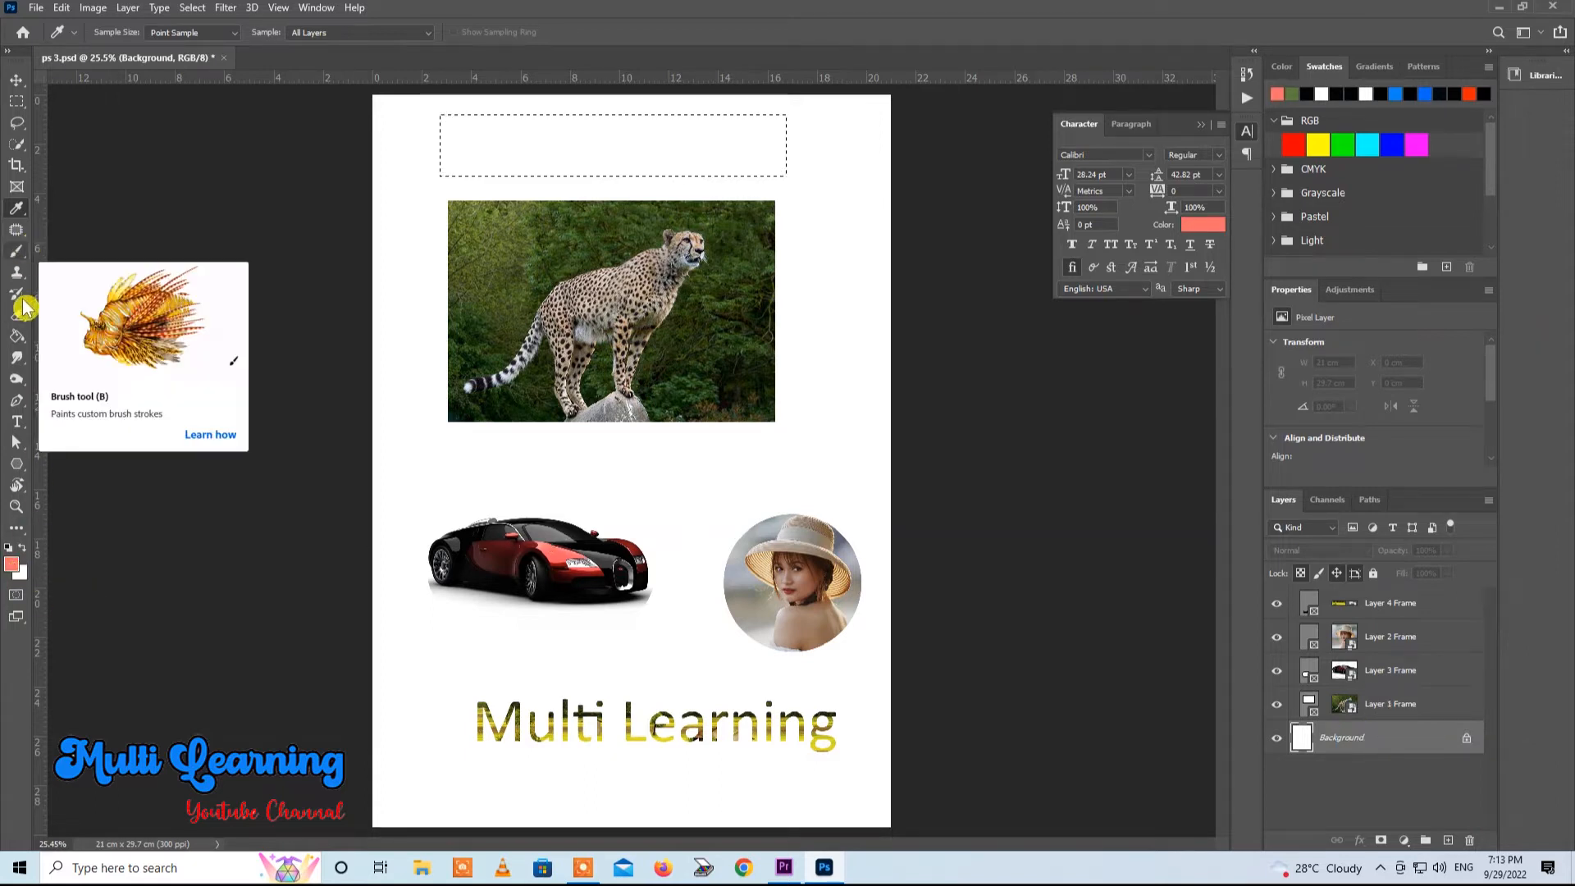
{"action": "left_click", "coordinate": [18, 261]}
{"action": "left_click_drag", "start_coordinate": [447, 146], "coordinate": [525, 145]}
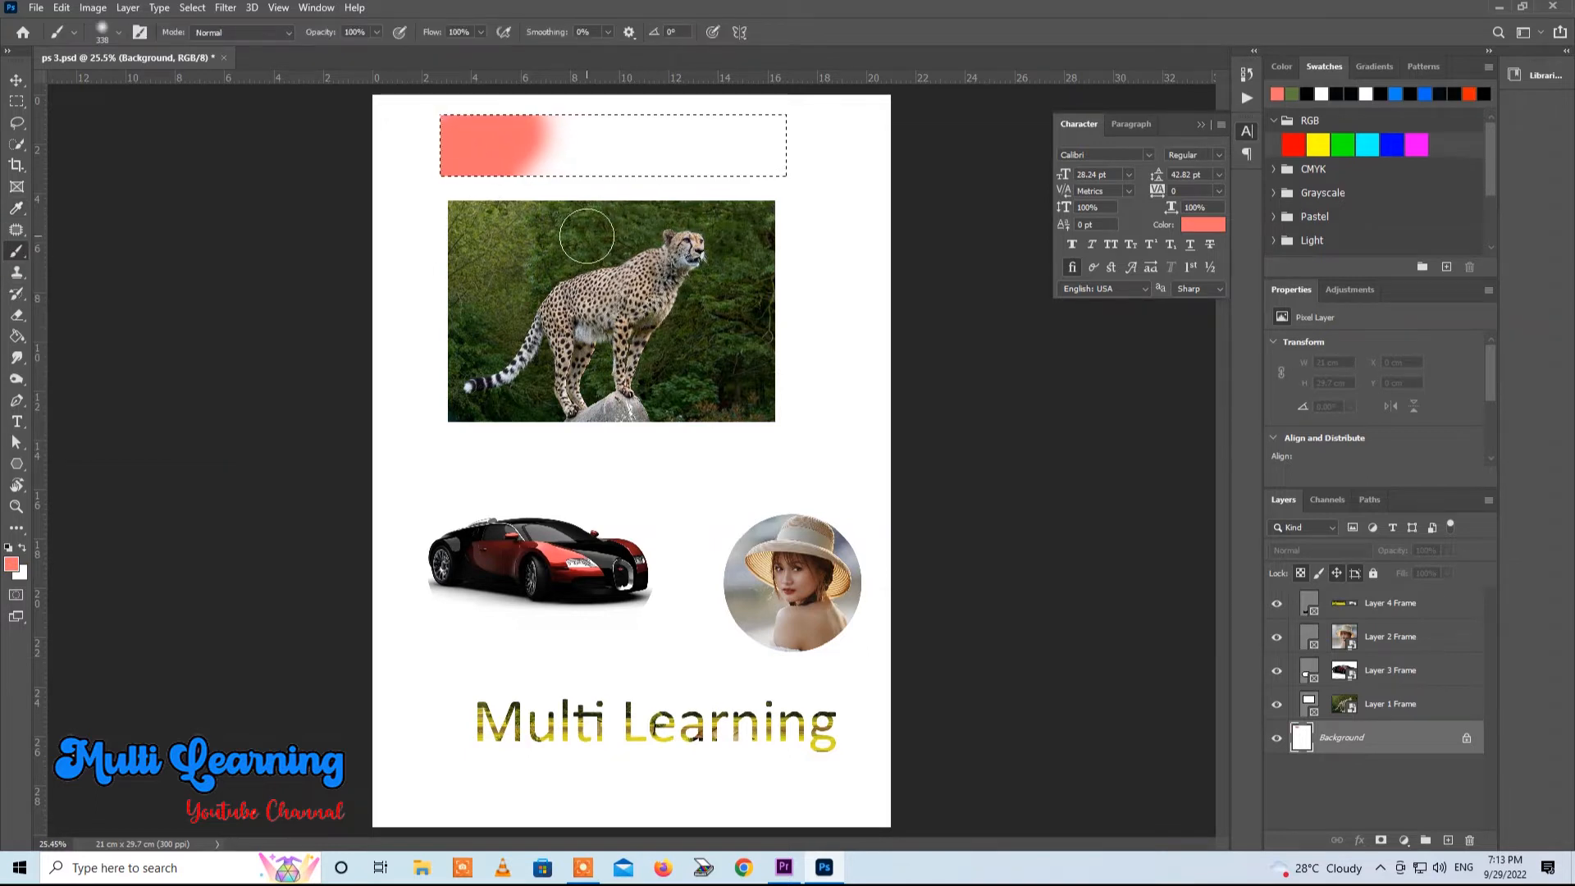
Step: Sample dark green from the cheetah picture, brush it beside the red paint inside the selection, and deselect
{"action": "key", "text": "i"}
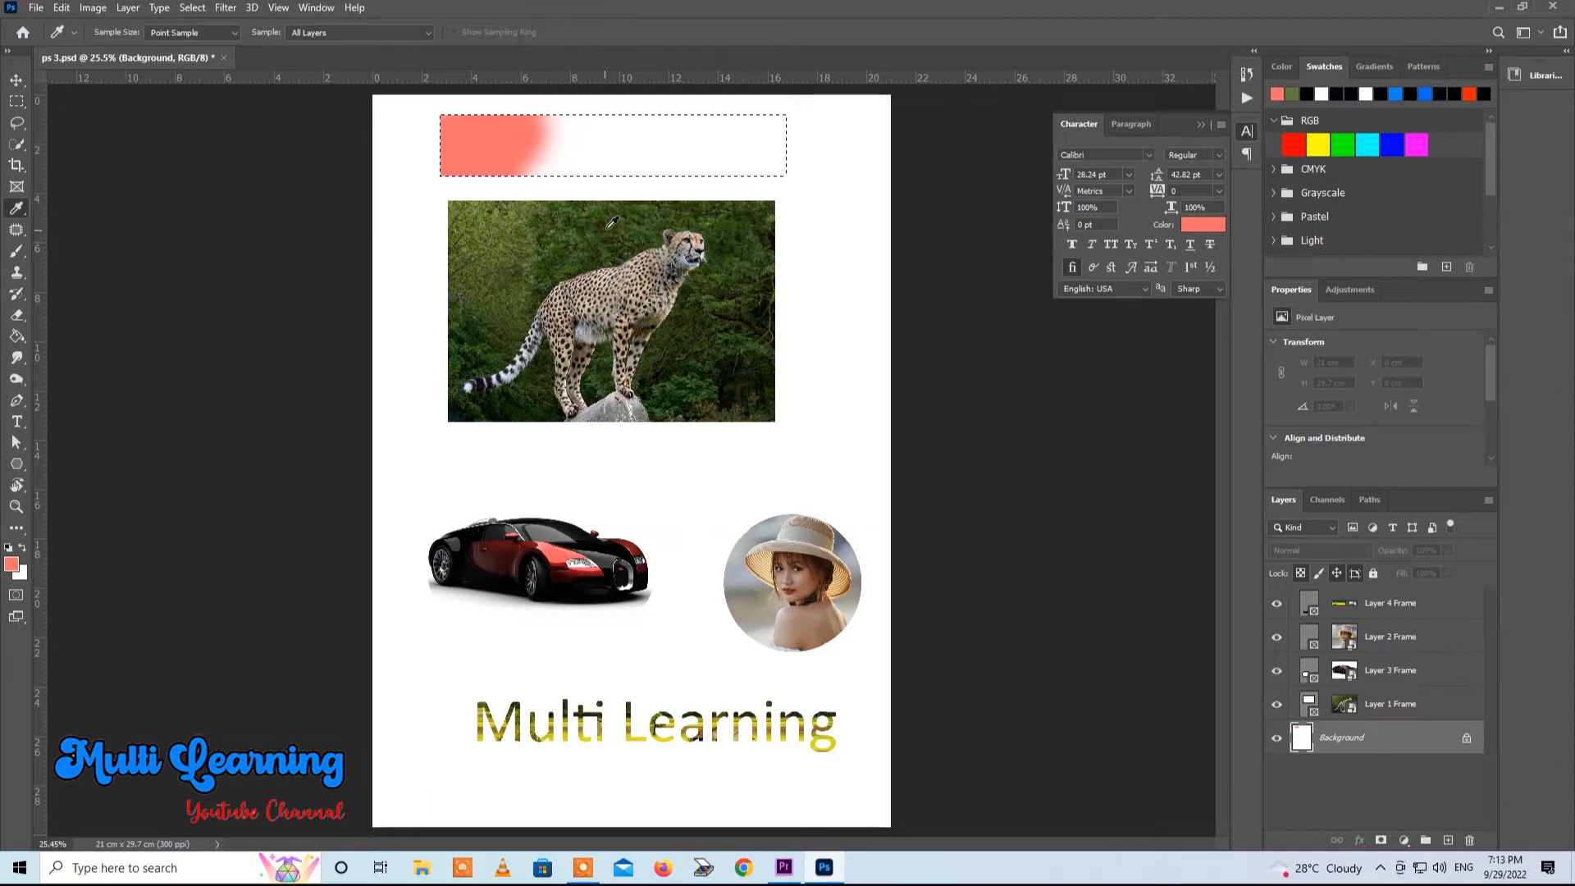
{"action": "left_click", "coordinate": [618, 246]}
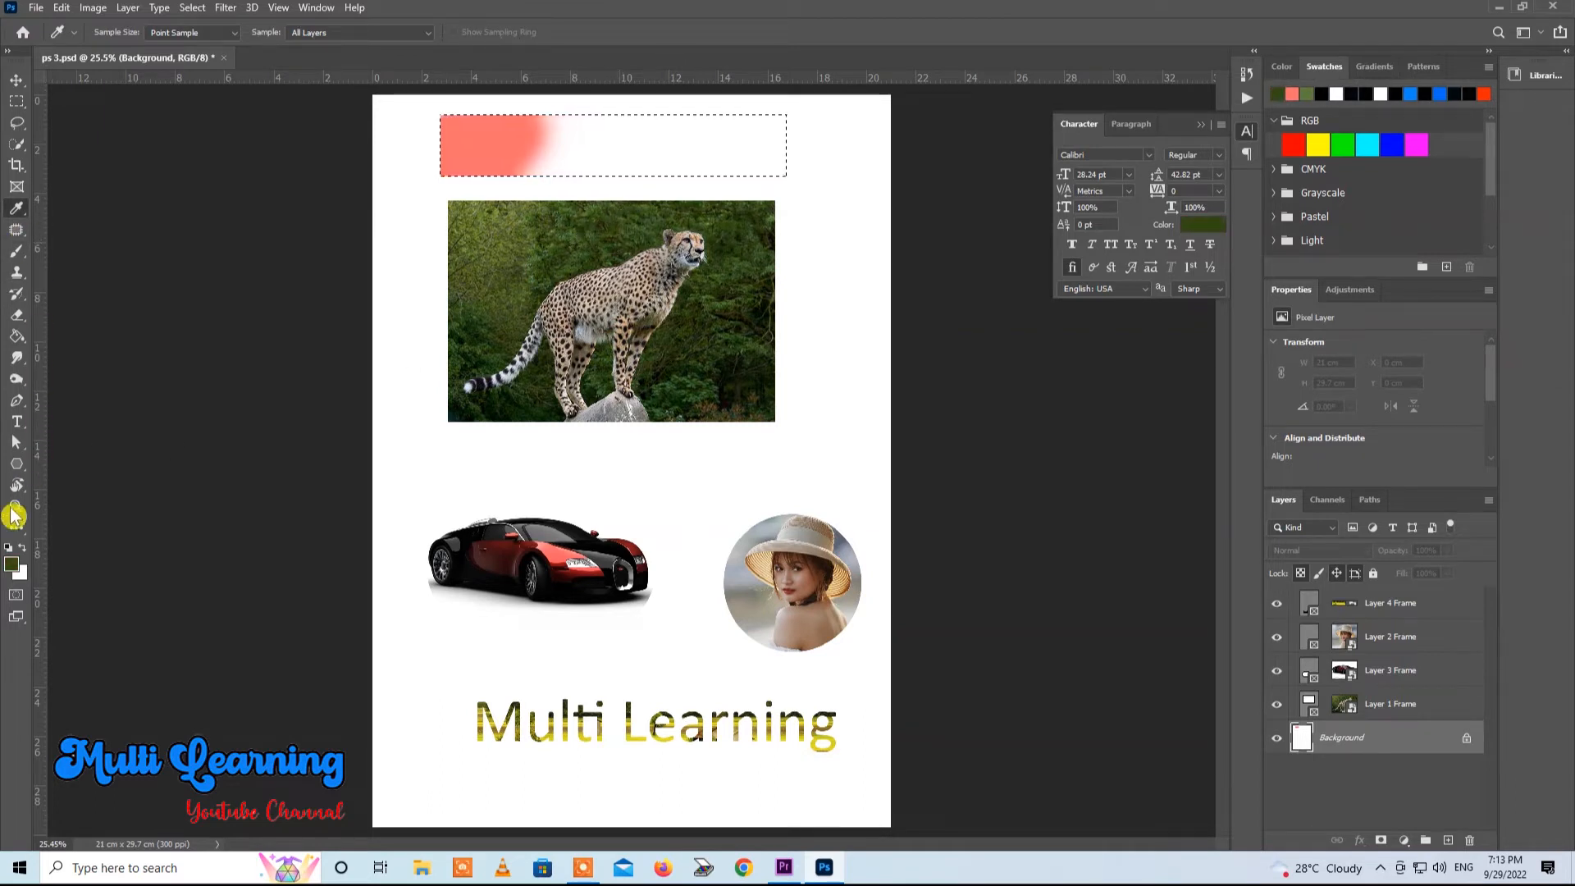
{"action": "left_click", "coordinate": [17, 251]}
{"action": "left_click", "coordinate": [583, 143]}
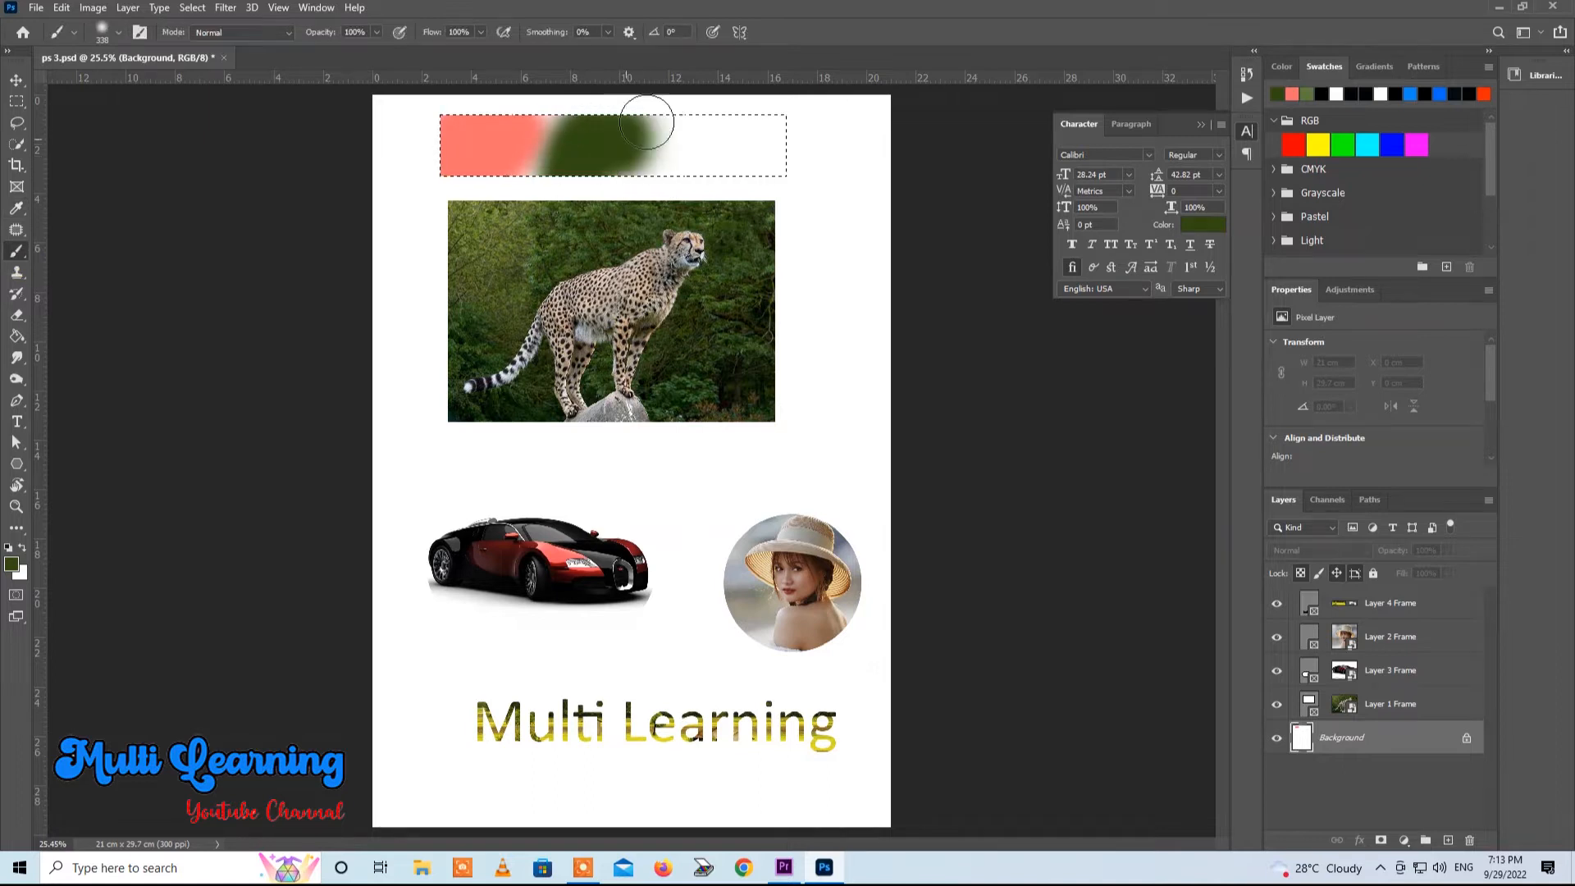
{"action": "left_click_drag", "start_coordinate": [648, 121], "coordinate": [674, 125]}
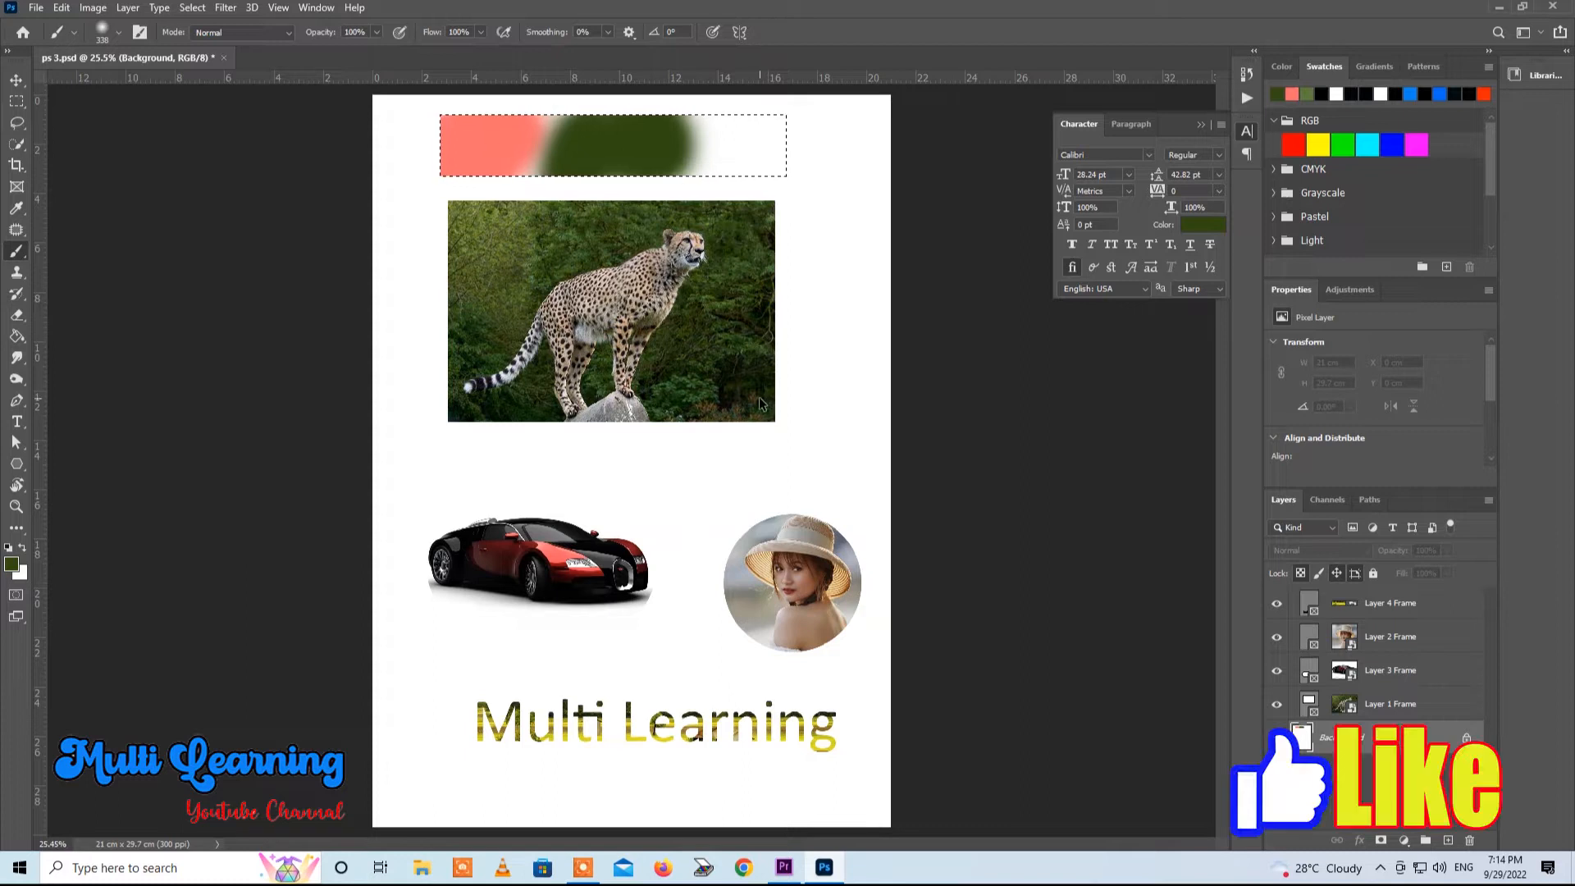
{"action": "key", "text": "ctrl+d"}
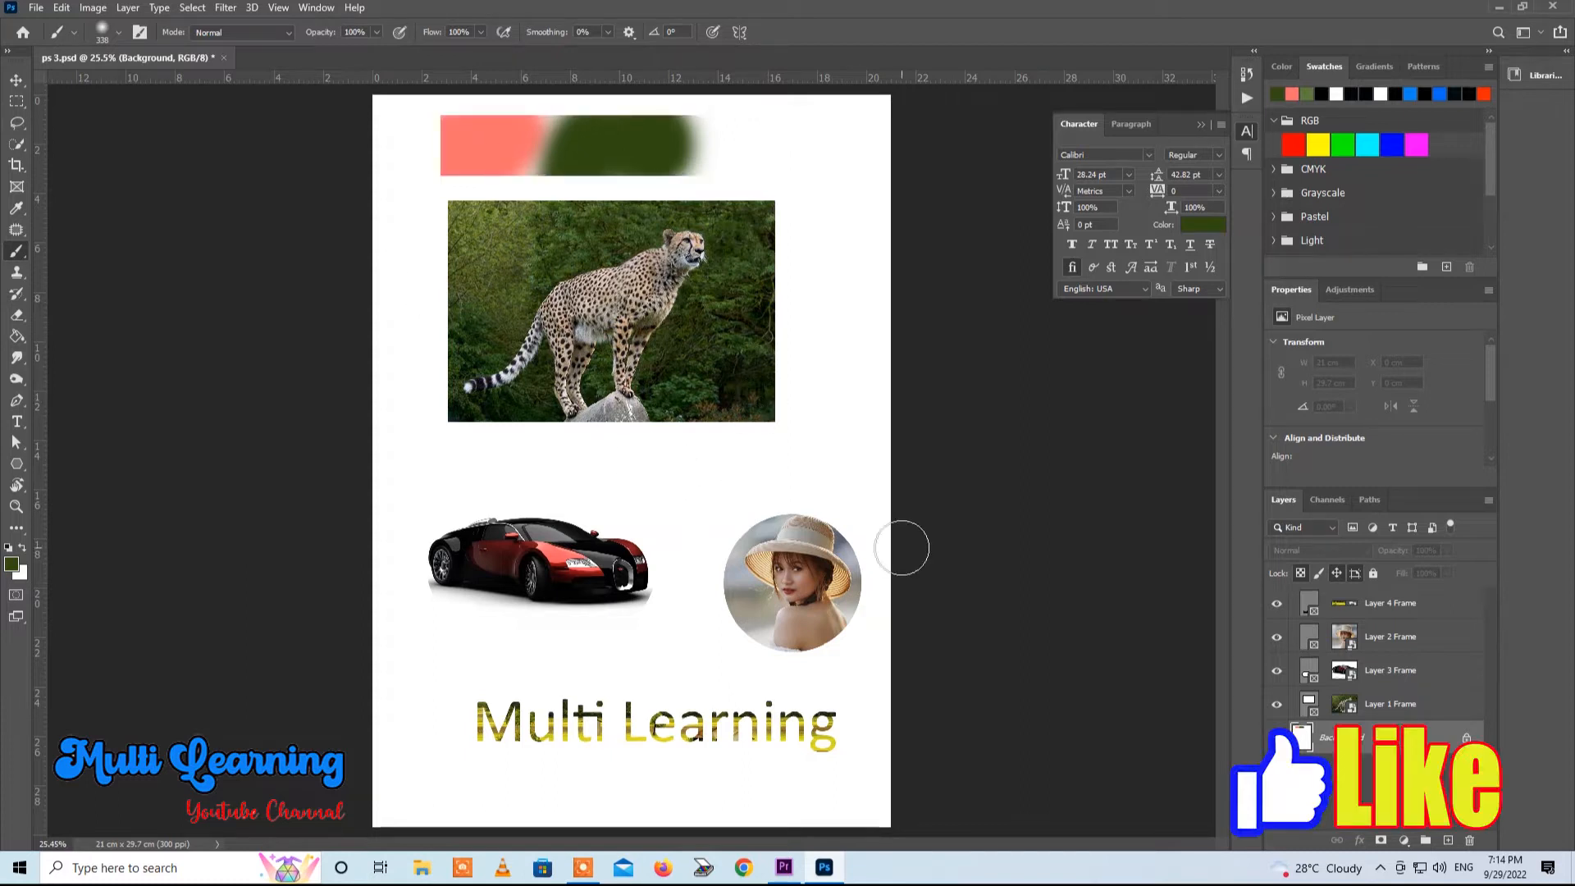
Step: Select the red and green painted strip above the cheetah with a rectangular marquee and clear it to white
{"action": "left_click", "coordinate": [20, 231]}
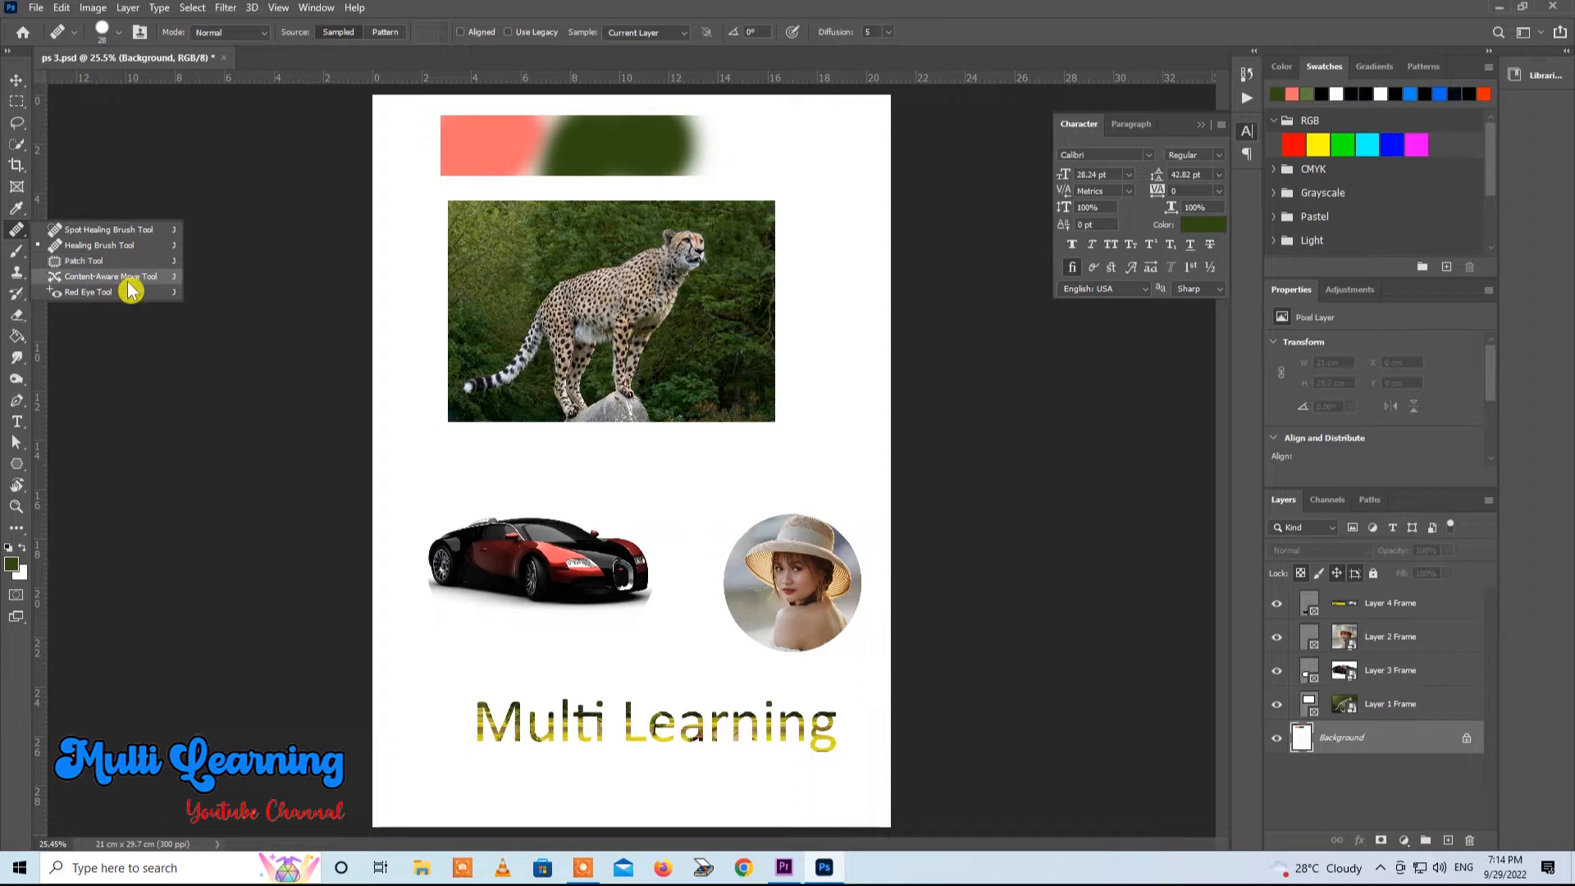
{"action": "left_click", "coordinate": [436, 13]}
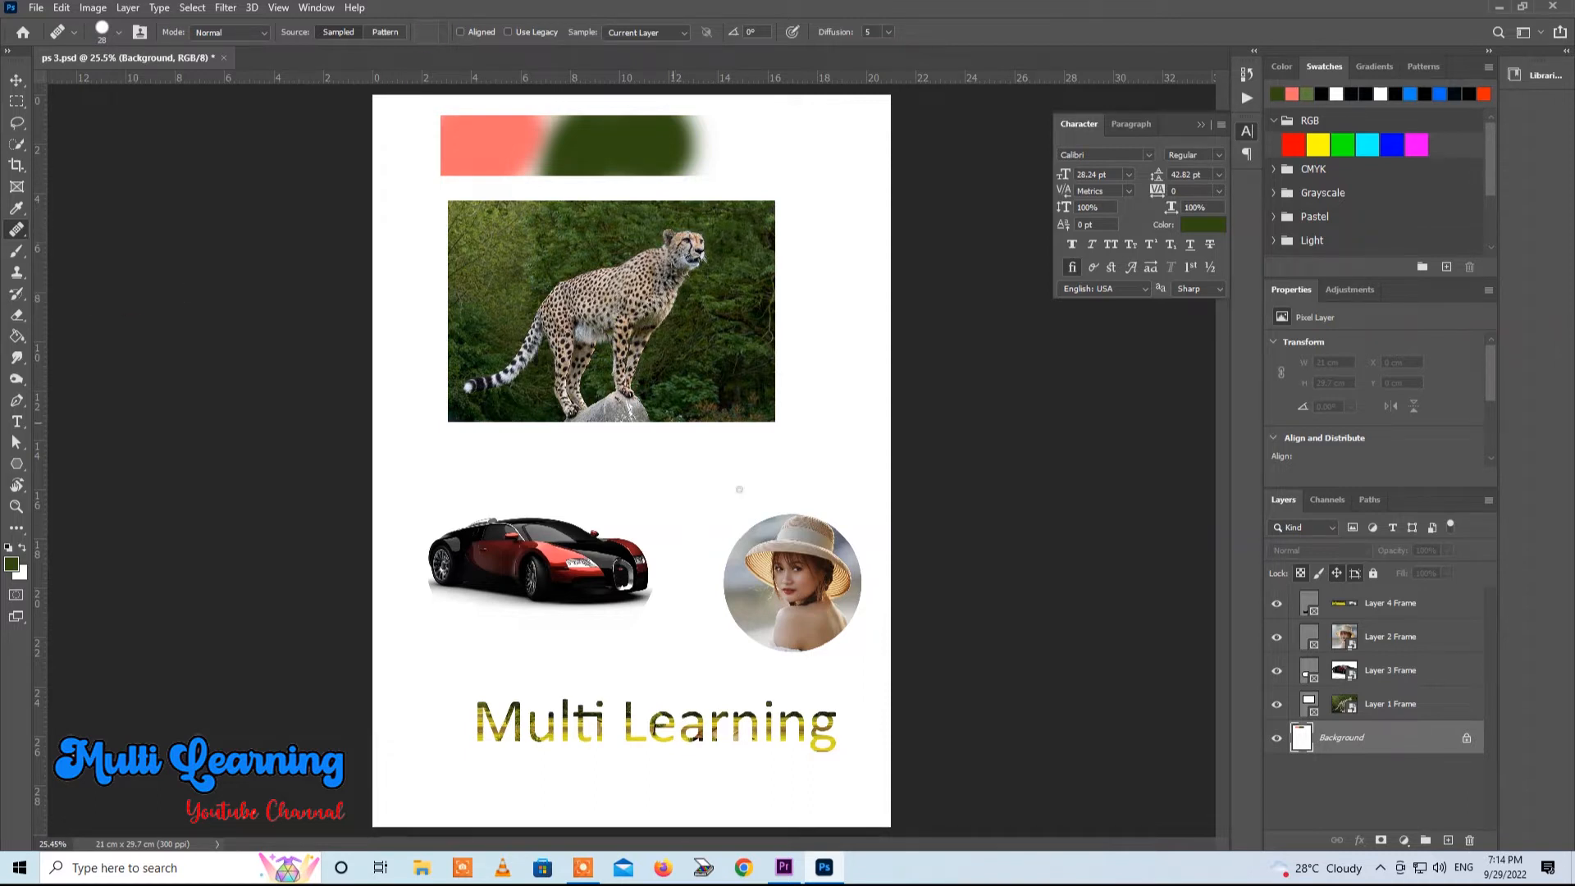
{"action": "left_click", "coordinate": [17, 100]}
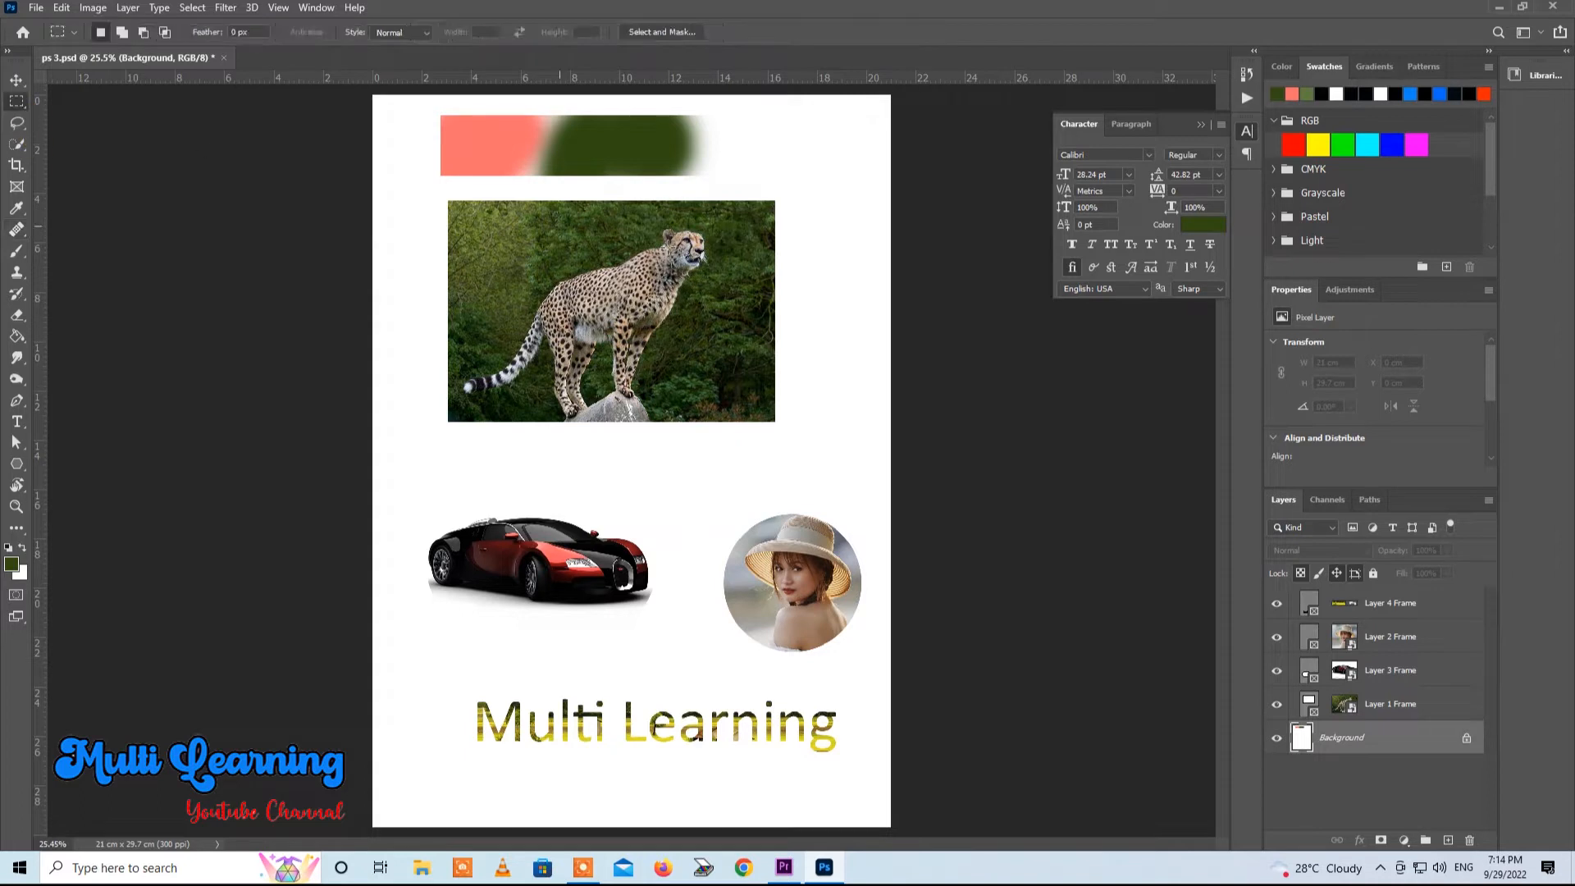
{"action": "left_click_drag", "start_coordinate": [426, 106], "coordinate": [763, 187]}
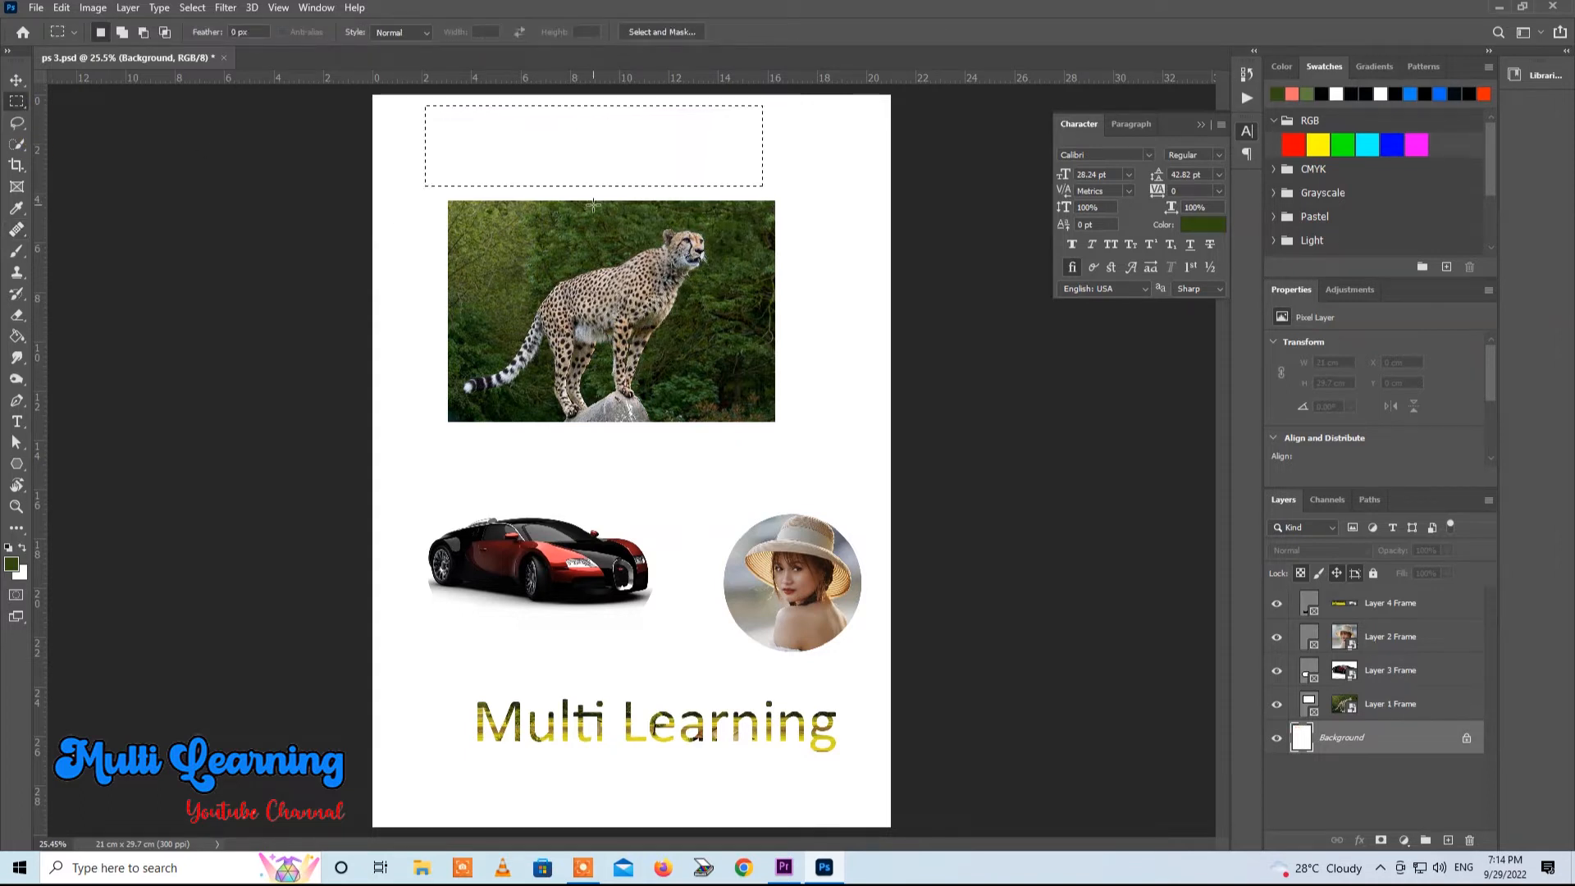
Step: Delete Layer 4 Frame with the "Multi Learning" lettering and select Layer 2 Frame
{"action": "left_click", "coordinate": [1417, 611]}
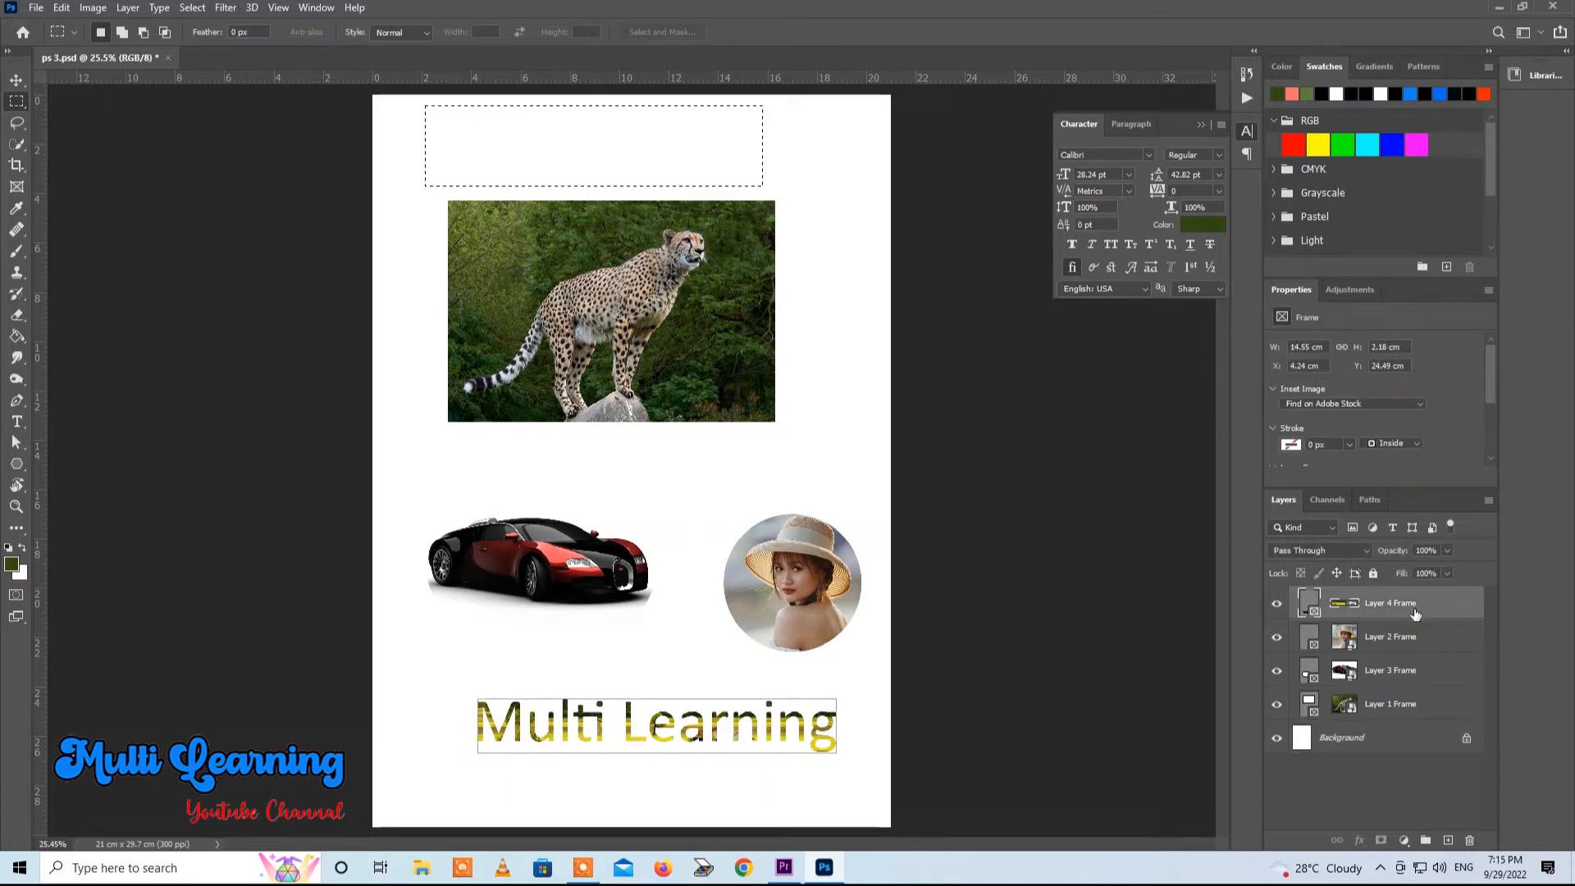
{"action": "right_click", "coordinate": [1417, 611]}
{"action": "left_click", "coordinate": [1285, 272]}
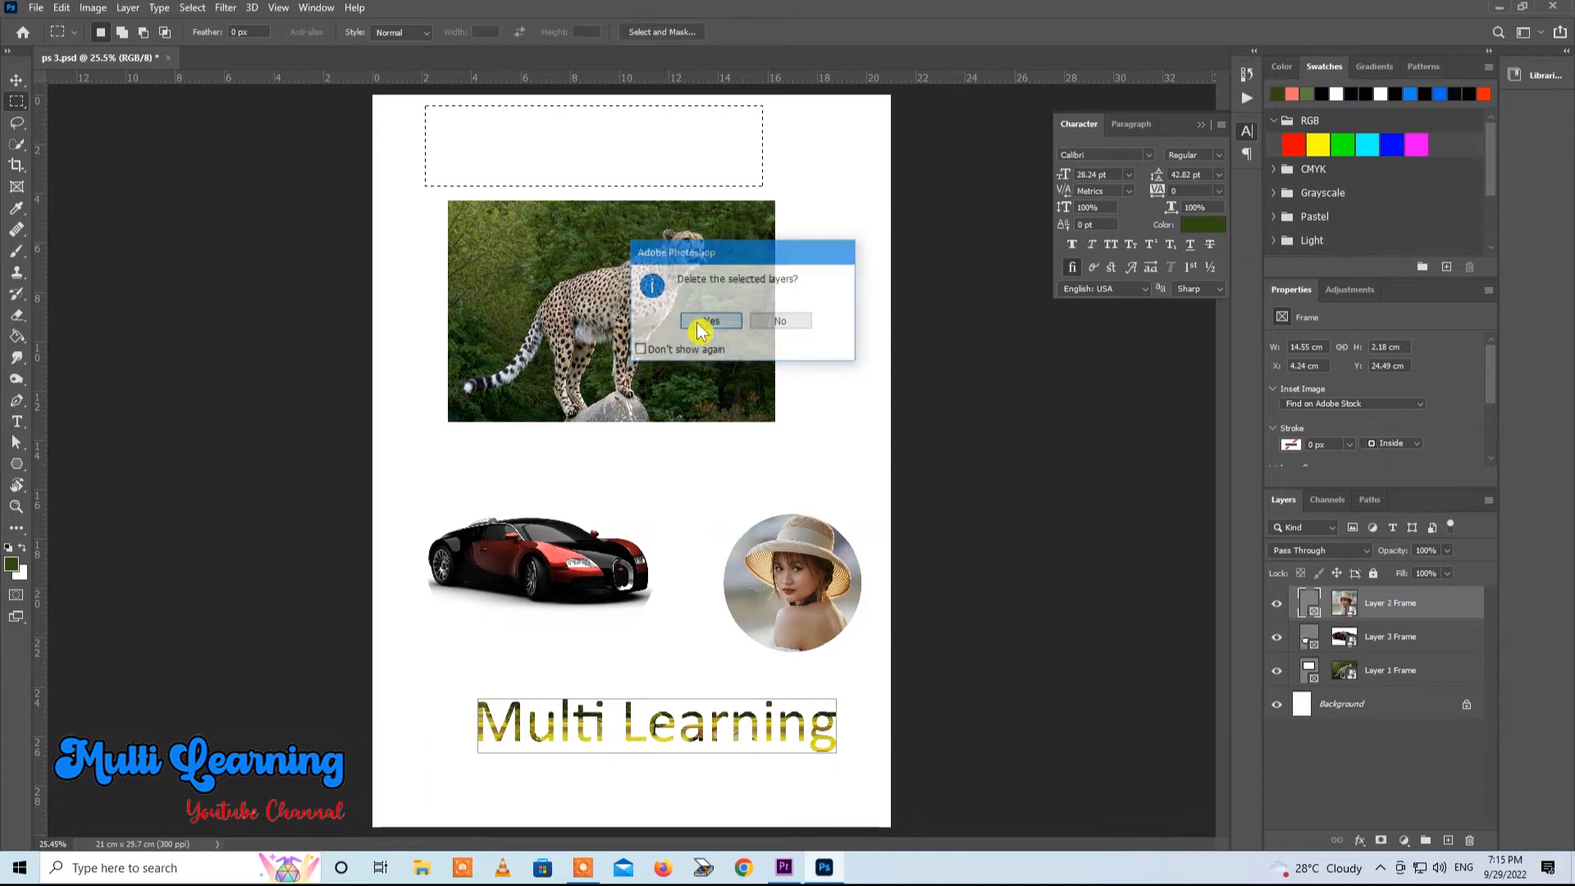
{"action": "left_click", "coordinate": [703, 320]}
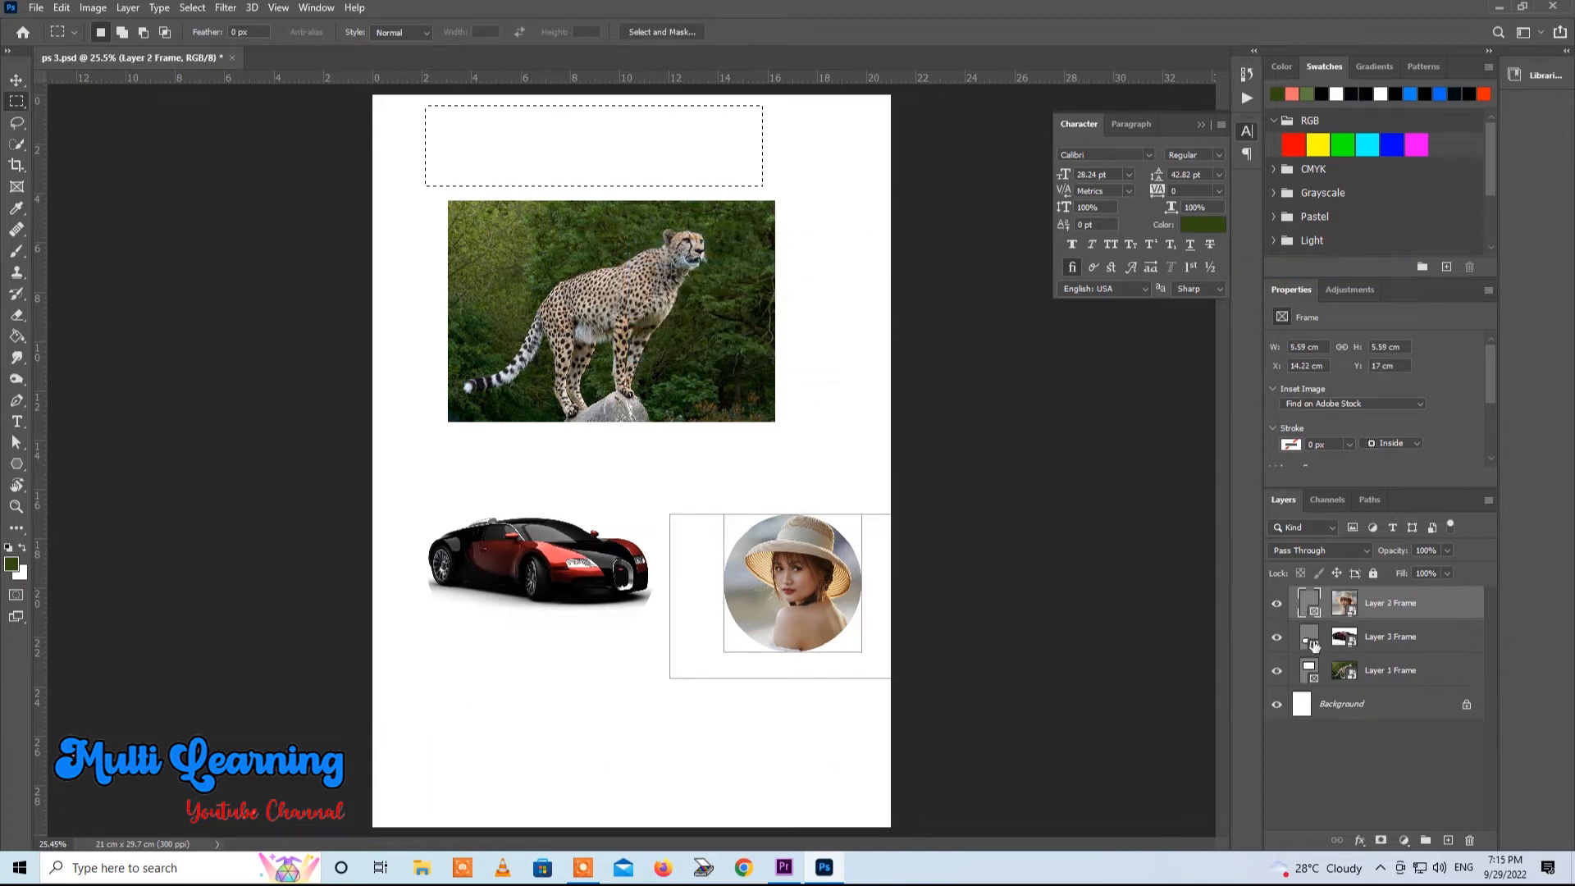
{"action": "left_click", "coordinate": [1393, 609]}
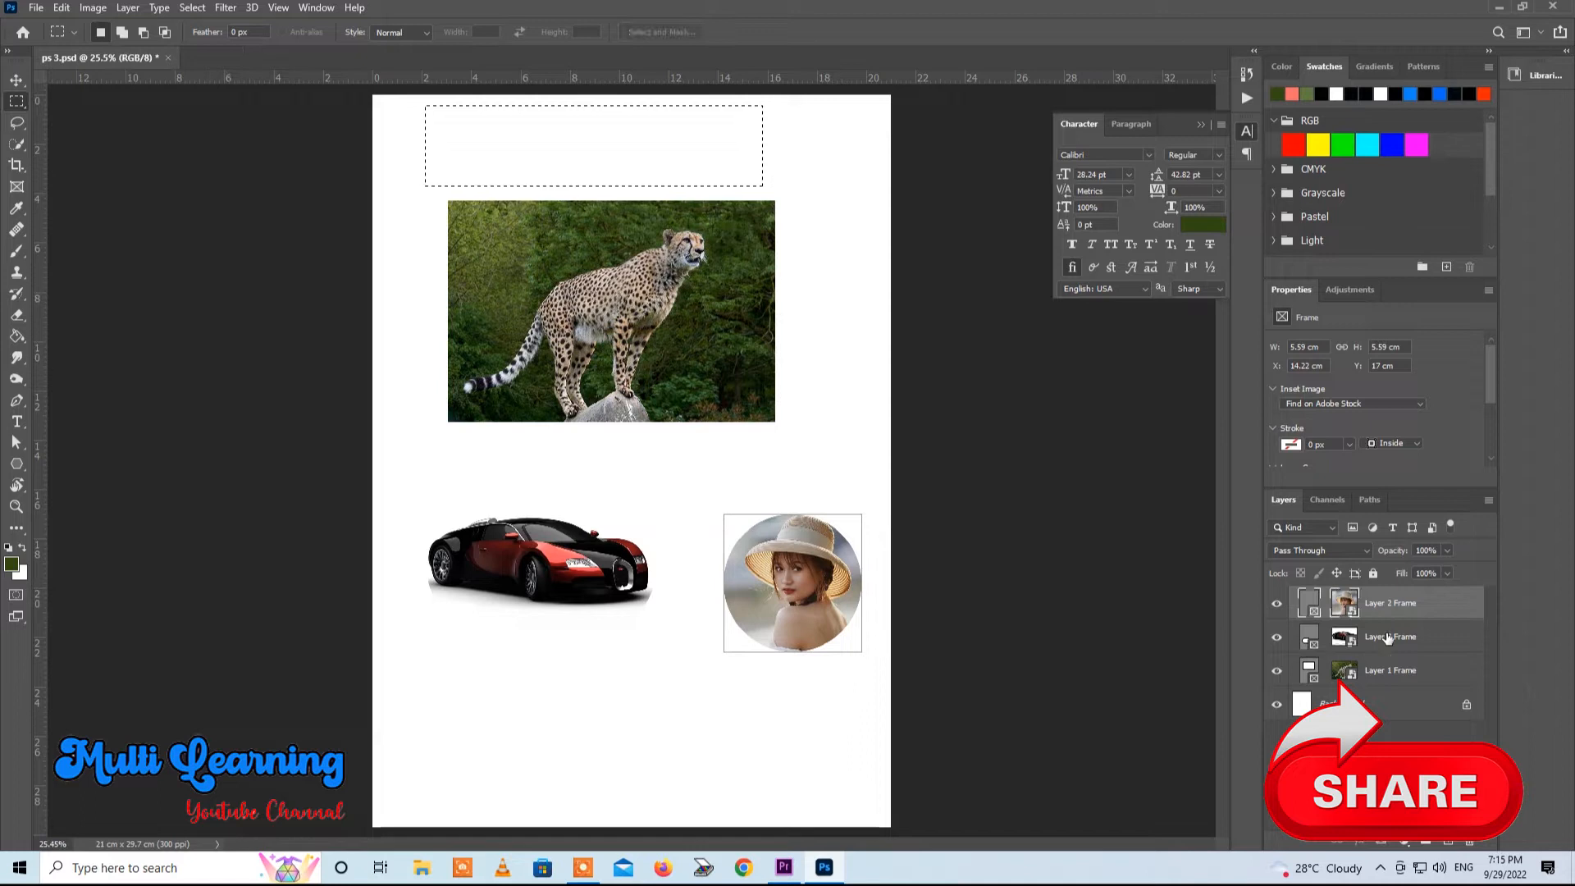
Step: Select Layer 2 Frame, Layer 3 Frame and Layer 1 Frame together and delete them with their pictures
{"action": "left_click", "coordinate": [1406, 673], "text": "shift"}
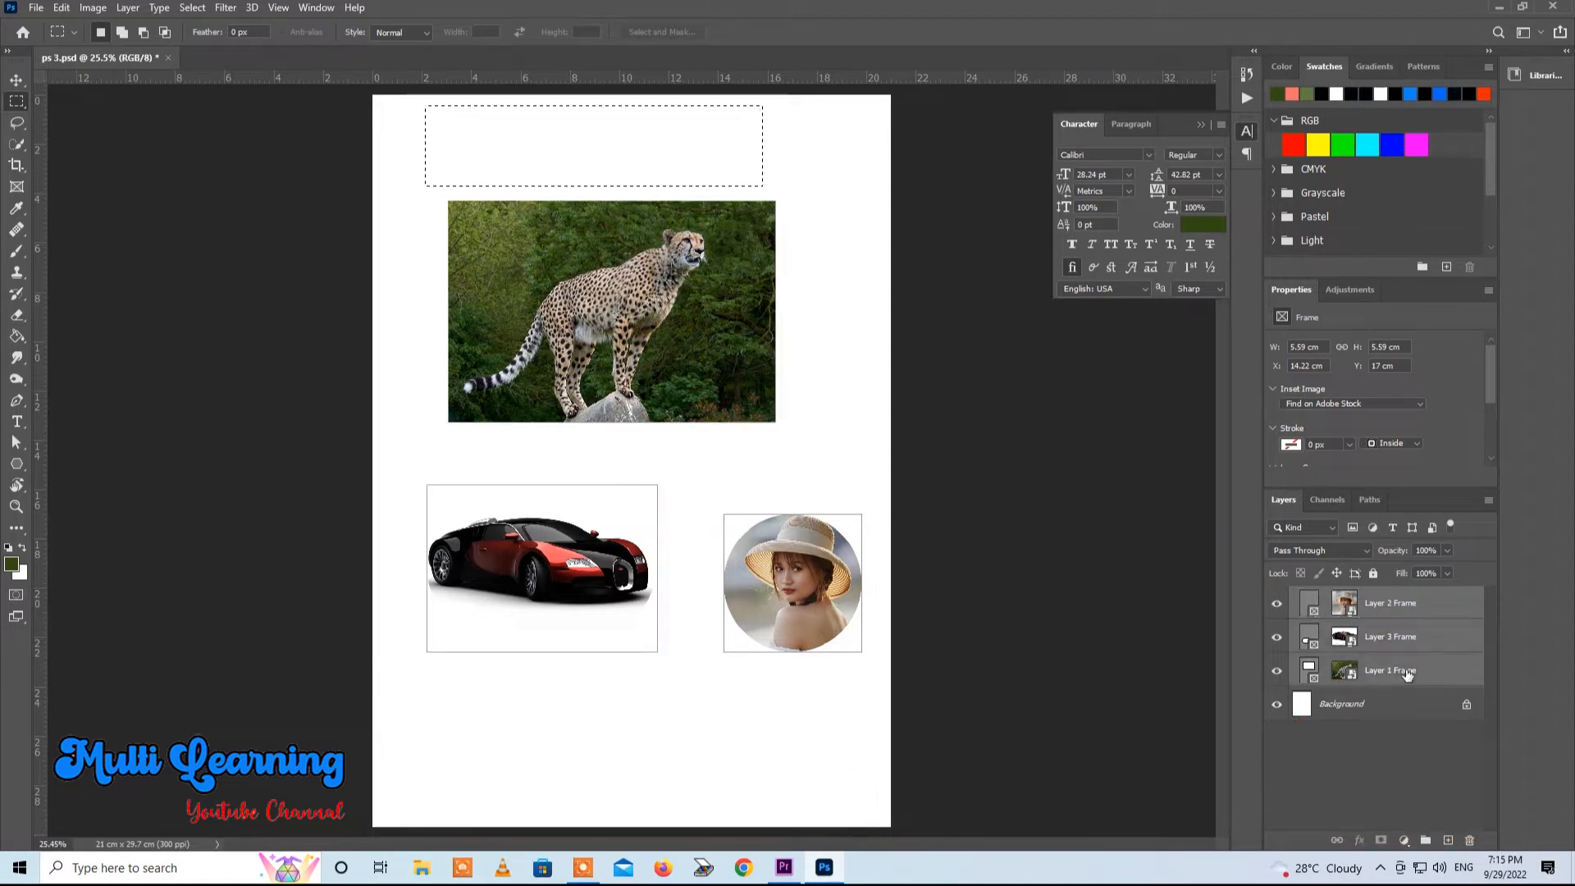
{"action": "right_click", "coordinate": [1386, 605]}
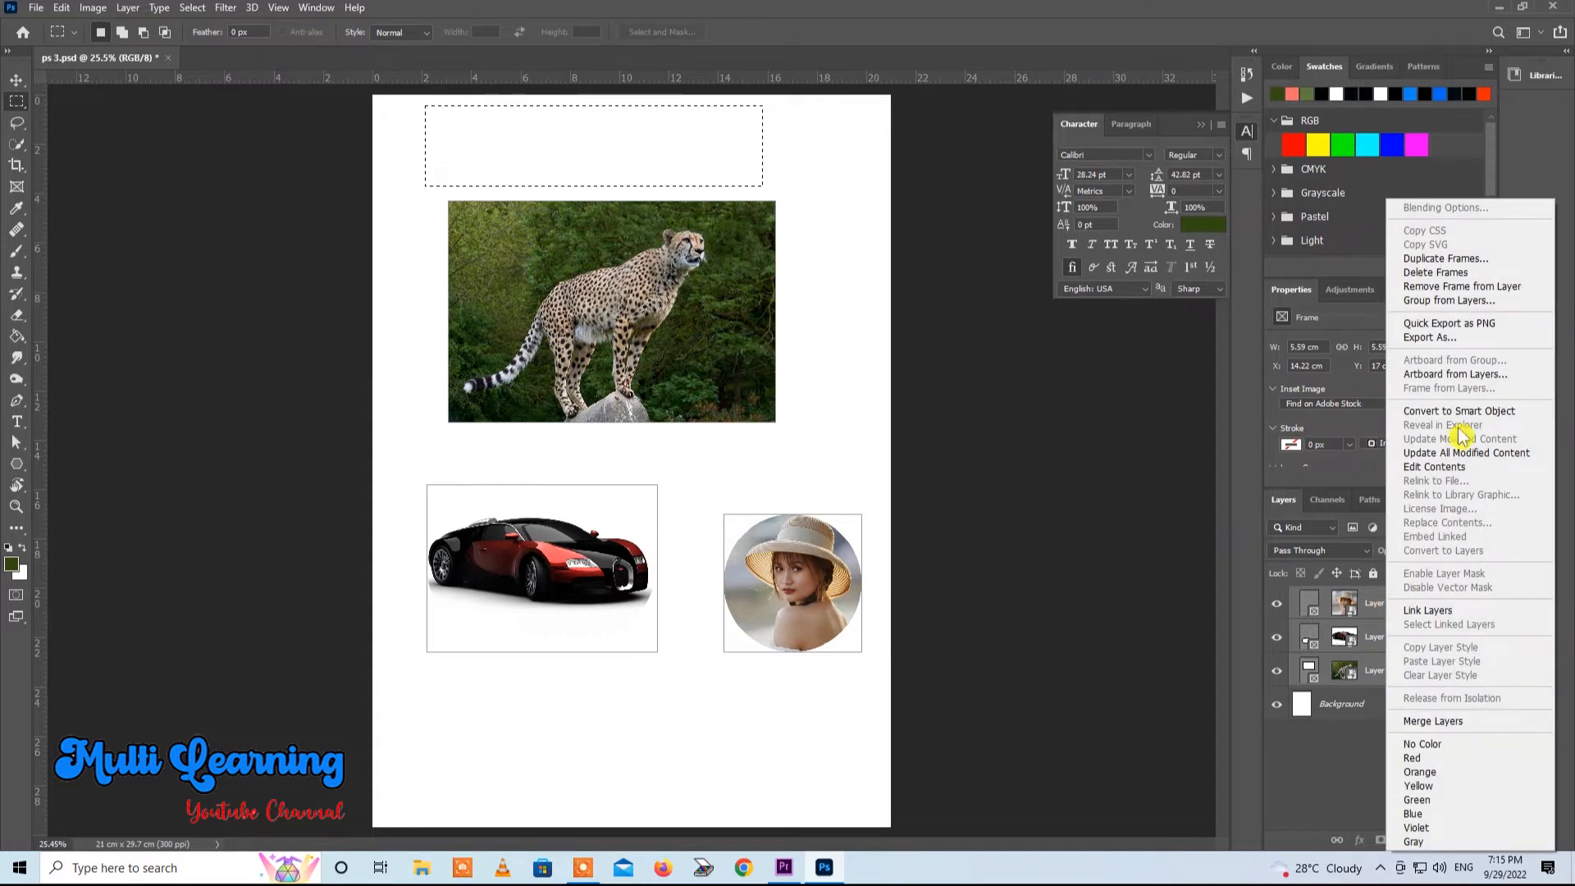
{"action": "left_click", "coordinate": [1419, 275]}
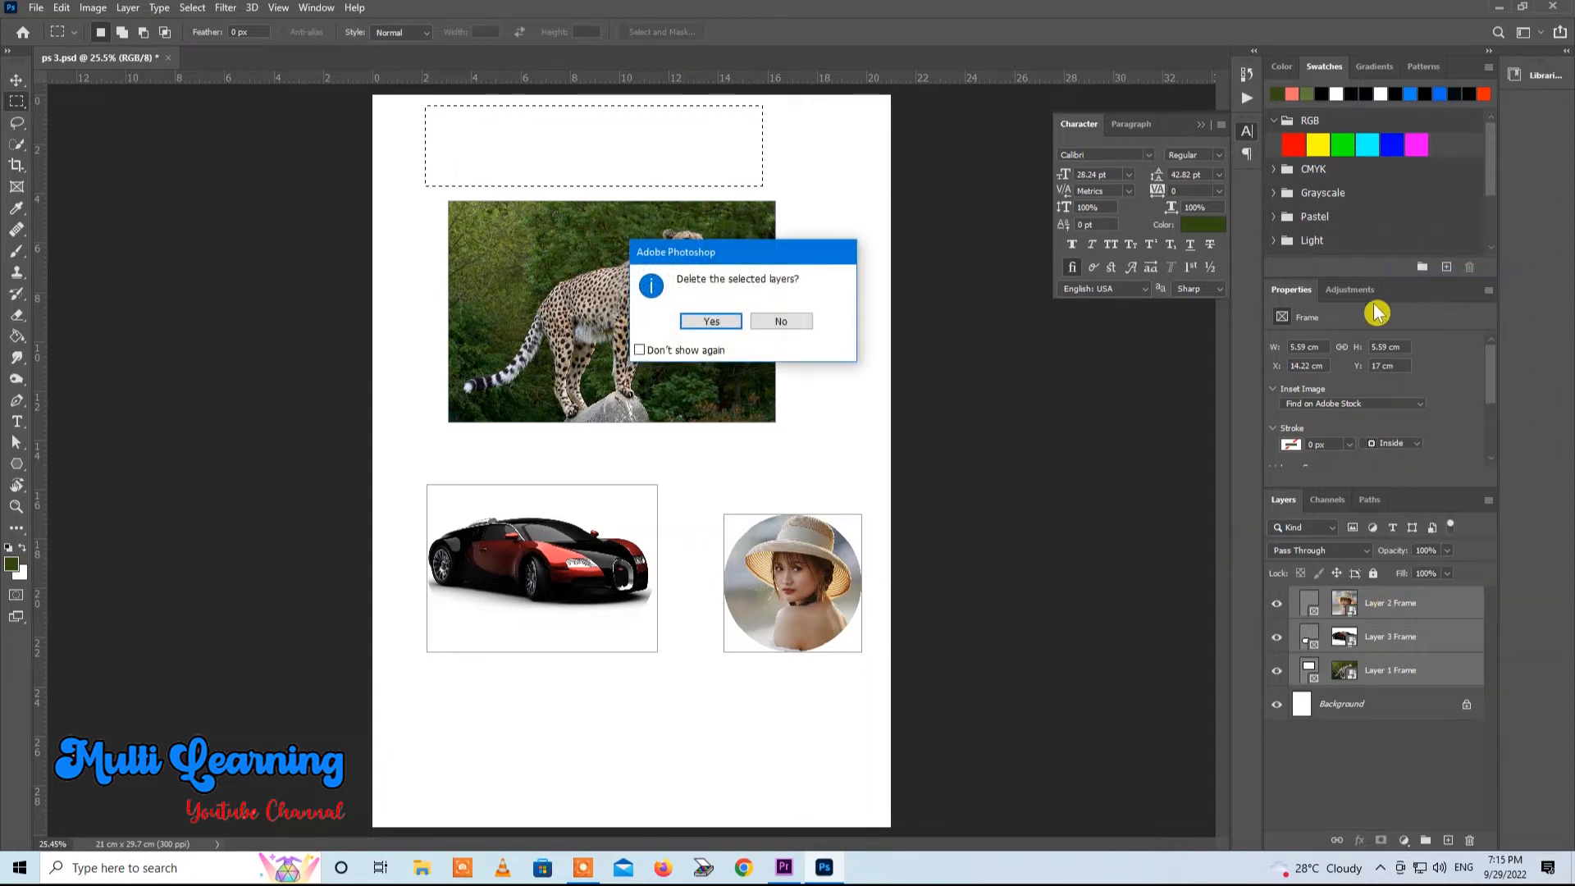
{"action": "left_click", "coordinate": [701, 325]}
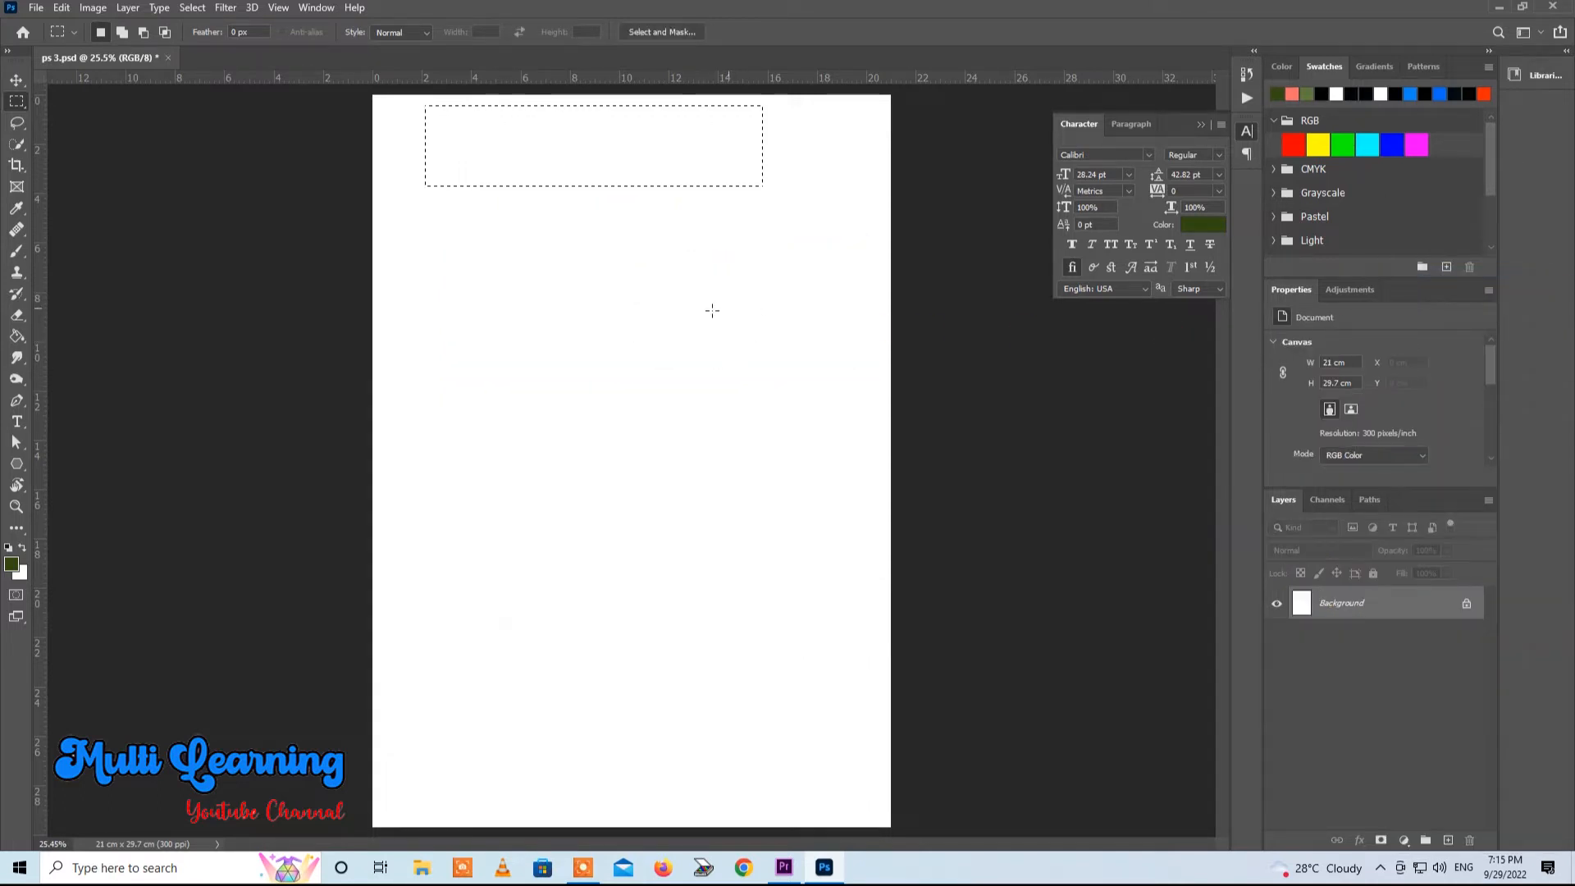
Step: Open the pexels JPG portrait of the curly-haired woman holding string lights
{"action": "left_click", "coordinate": [835, 506]}
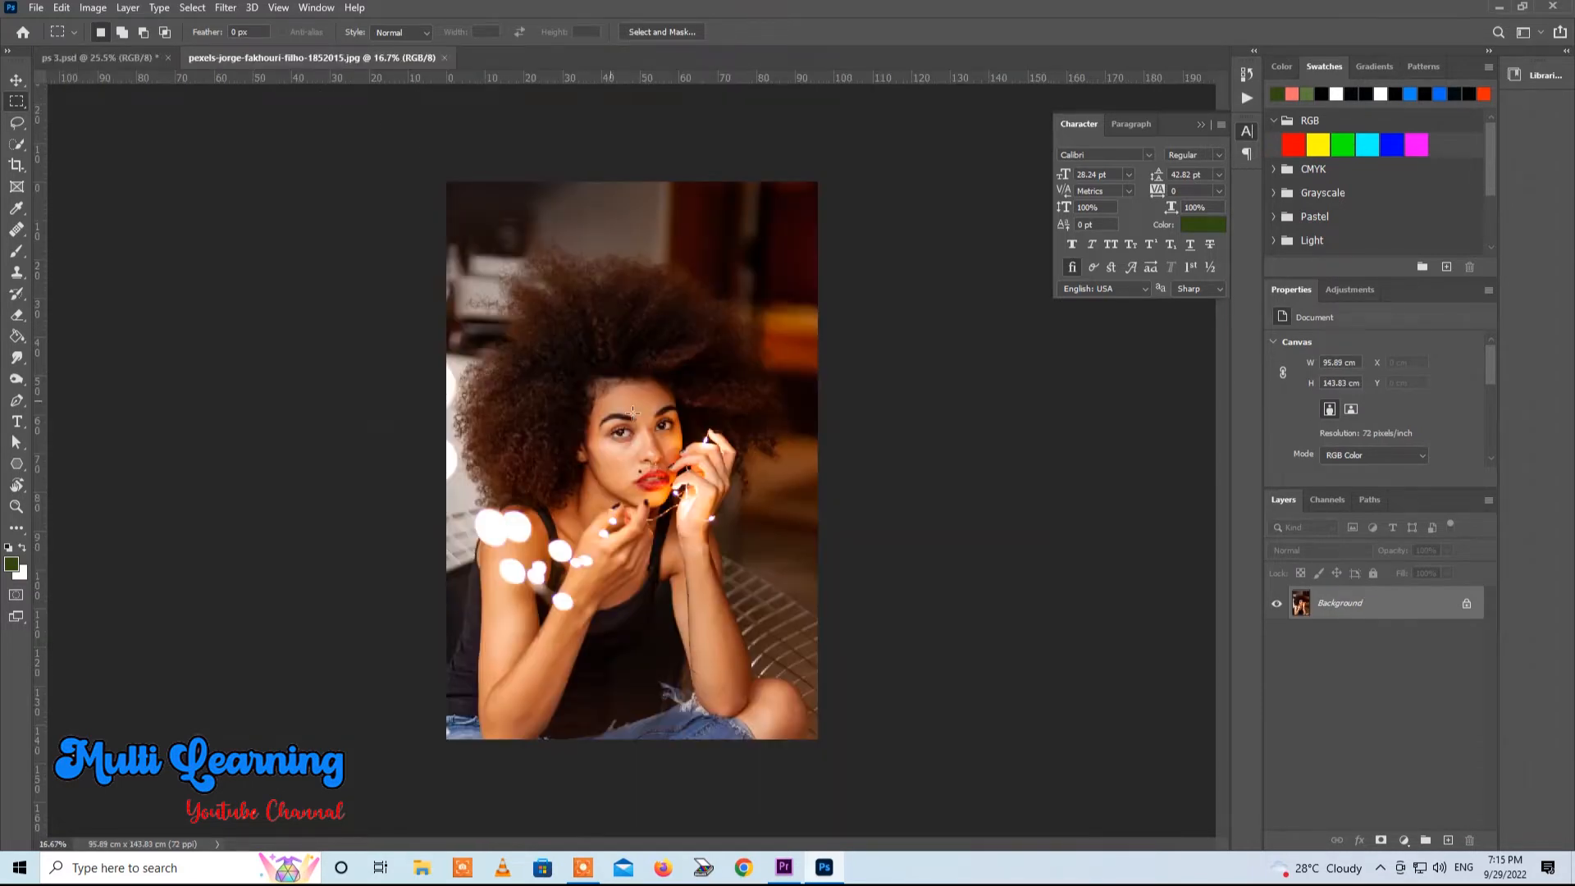
{"action": "scroll", "coordinate": [633, 412], "scroll_direction": "up", "scroll_amount": 3}
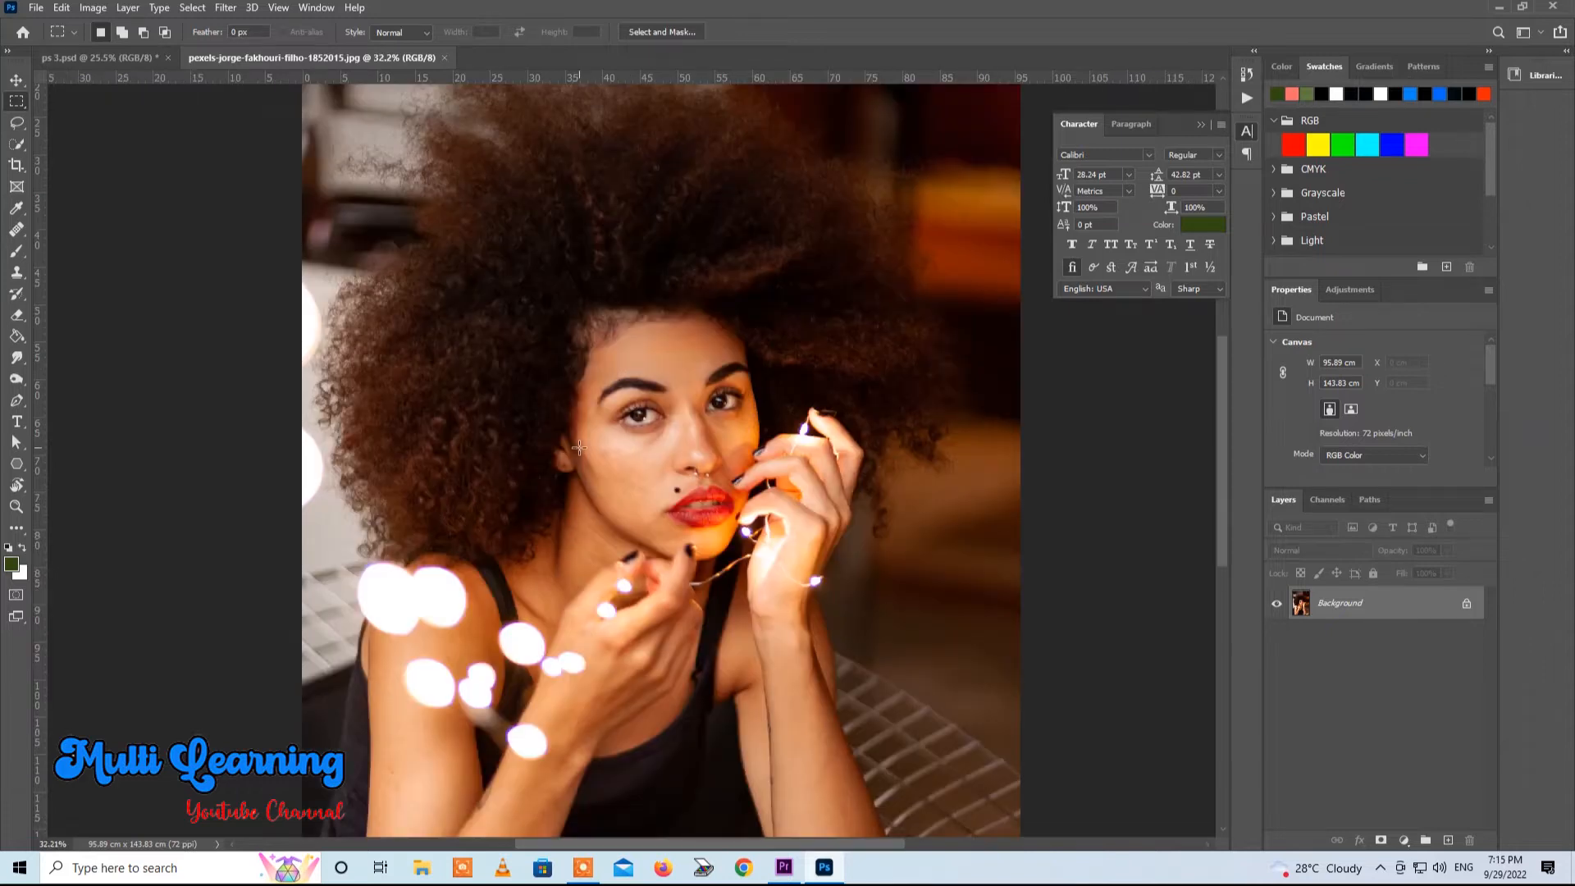
{"action": "scroll", "coordinate": [581, 447], "scroll_direction": "up", "scroll_amount": 2}
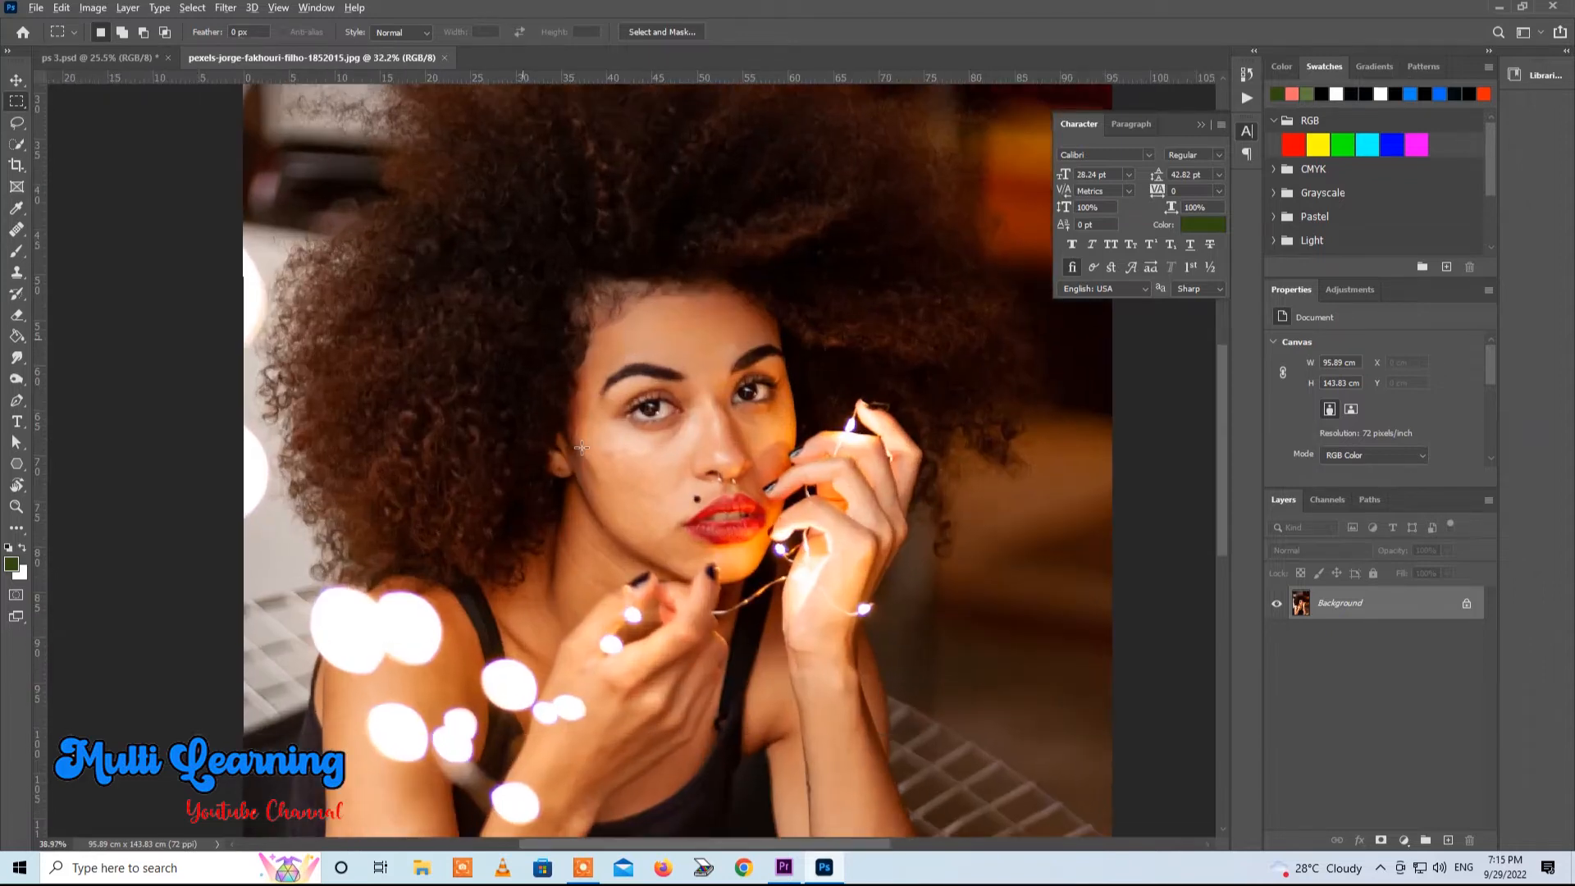
{"action": "scroll", "coordinate": [581, 447], "scroll_direction": "up", "scroll_amount": 2}
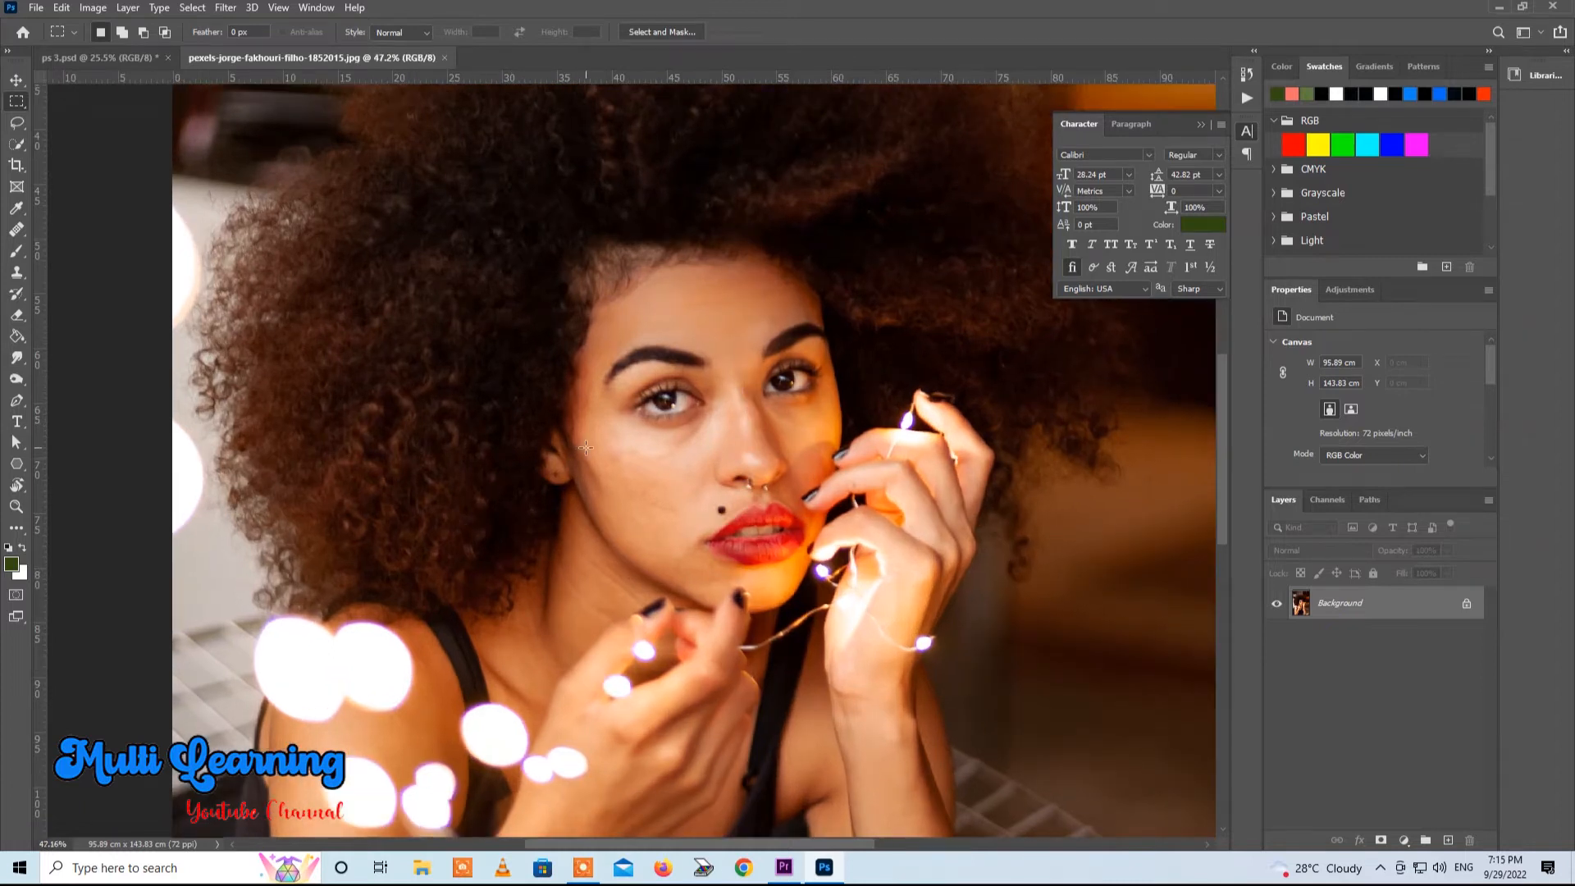
Step: Remove the dark mole above the woman's lip with the Spot Healing Brush at 29 px
{"action": "mouse_move", "coordinate": [17, 238]}
{"action": "left_mouse_down"}
{"action": "mouse_move", "coordinate": [80, 244]}
{"action": "mouse_move", "coordinate": [86, 230]}
{"action": "left_mouse_up"}
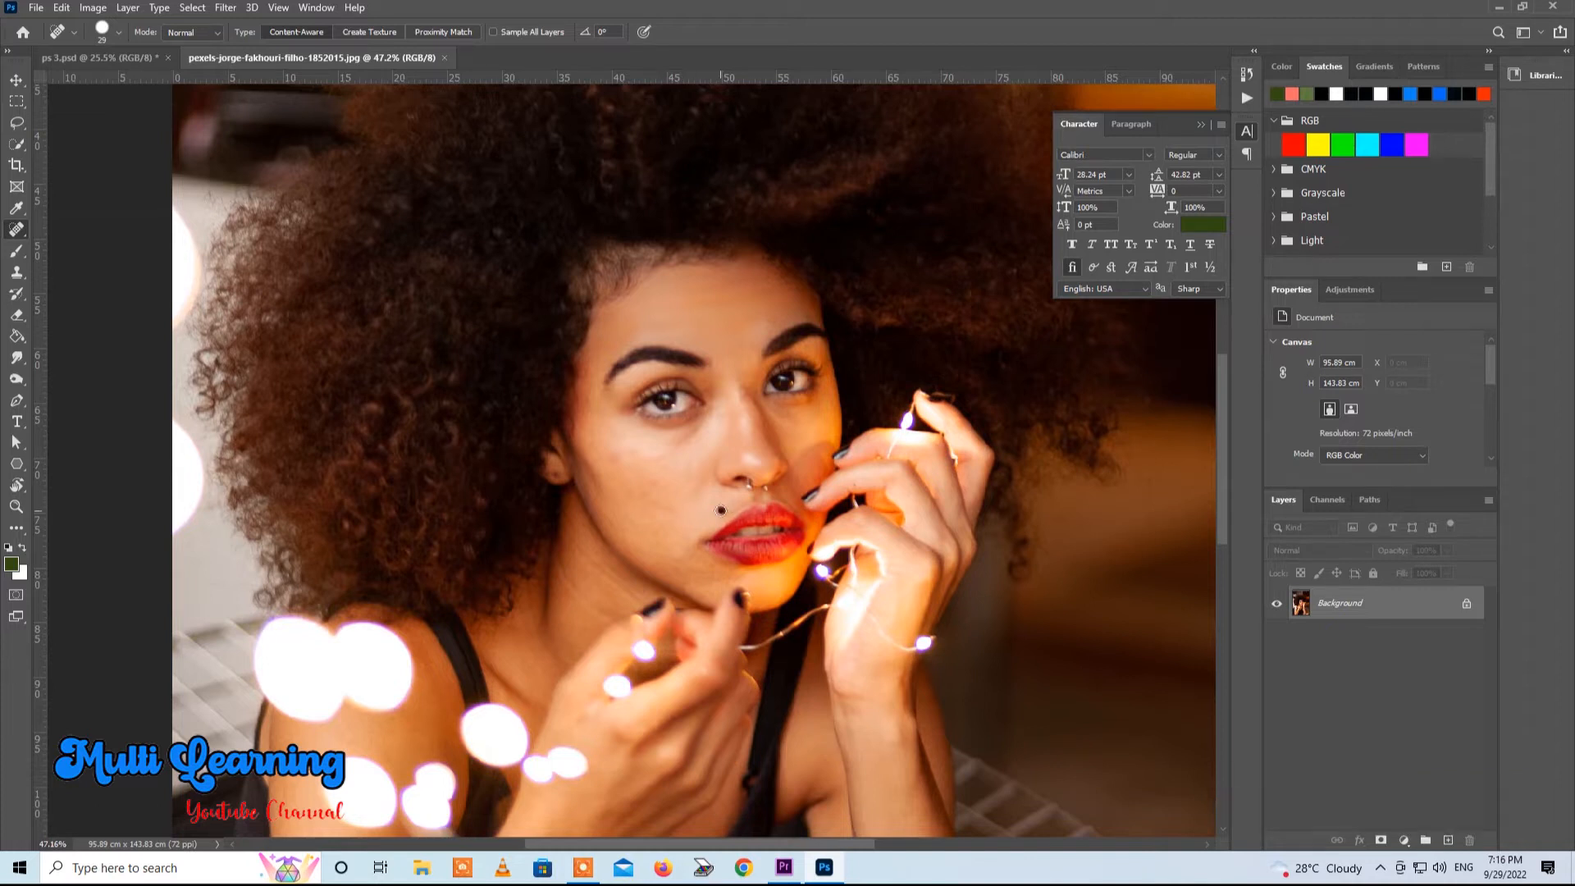
{"action": "right_click", "coordinate": [672, 464]}
{"action": "mouse_move", "coordinate": [703, 497]}
{"action": "left_mouse_down"}
{"action": "mouse_move", "coordinate": [765, 498]}
{"action": "mouse_move", "coordinate": [716, 498]}
{"action": "left_mouse_up"}
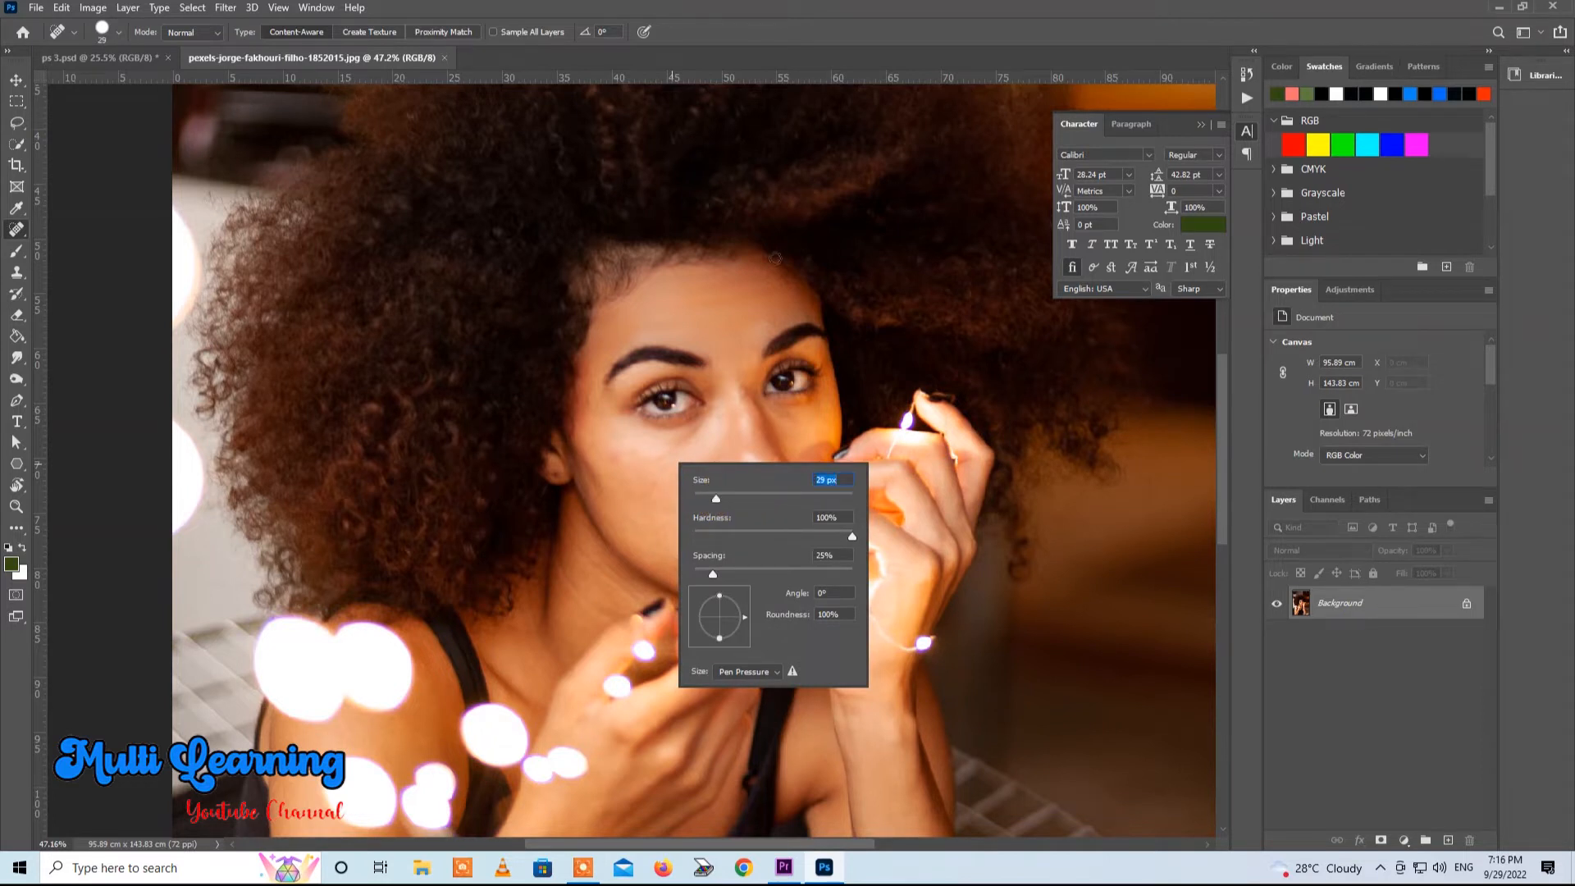
{"action": "key", "text": "Return"}
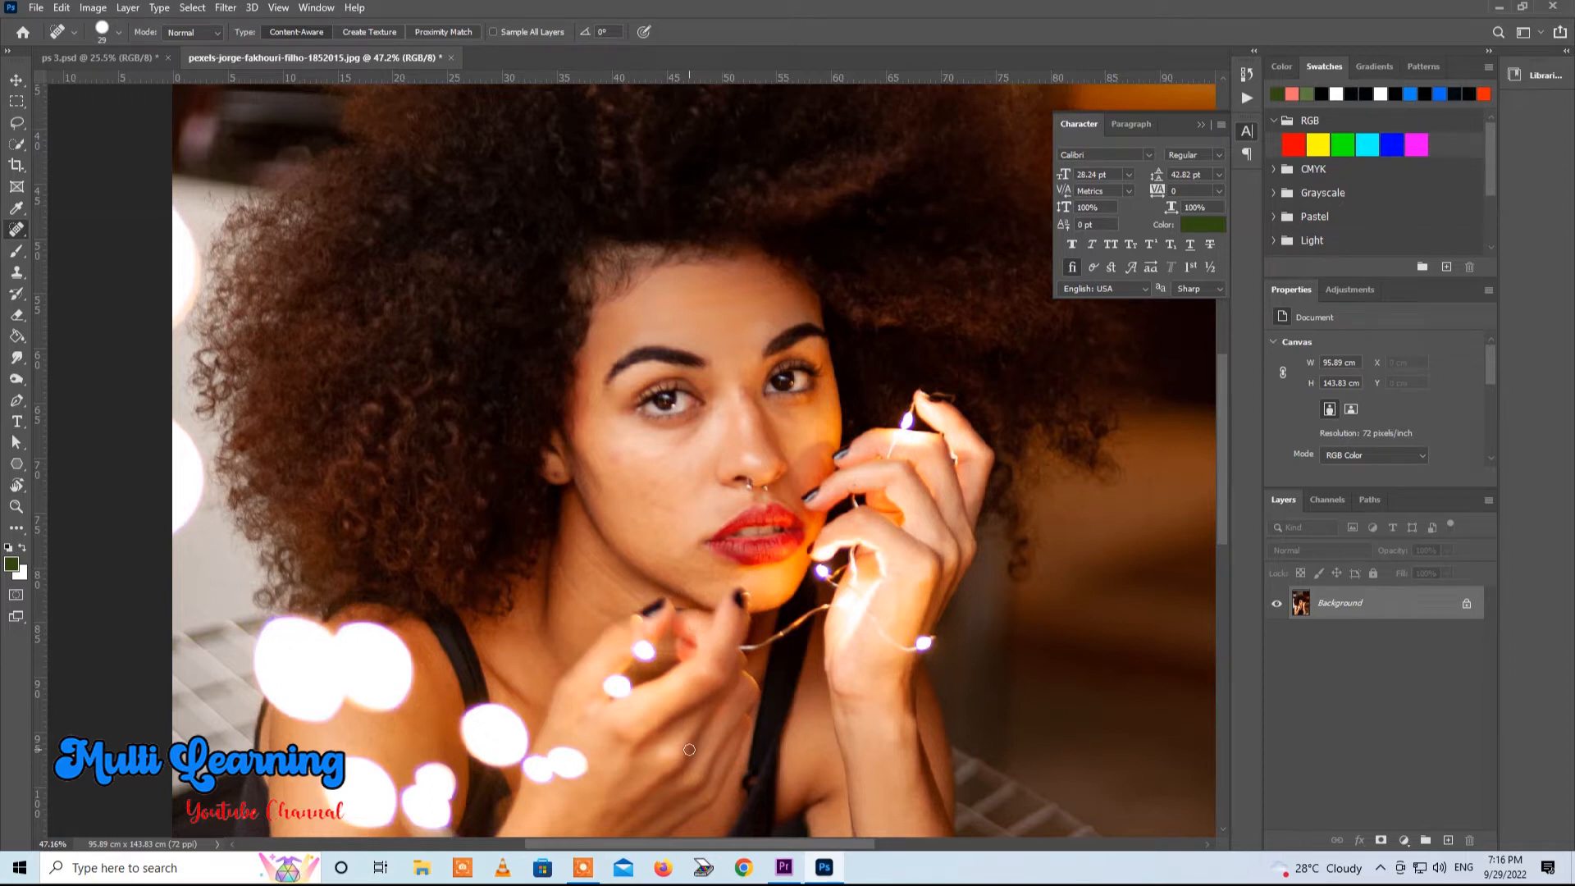
Step: Switch to the Healing Brush and set its size to 51 px
{"action": "right_click", "coordinate": [16, 230]}
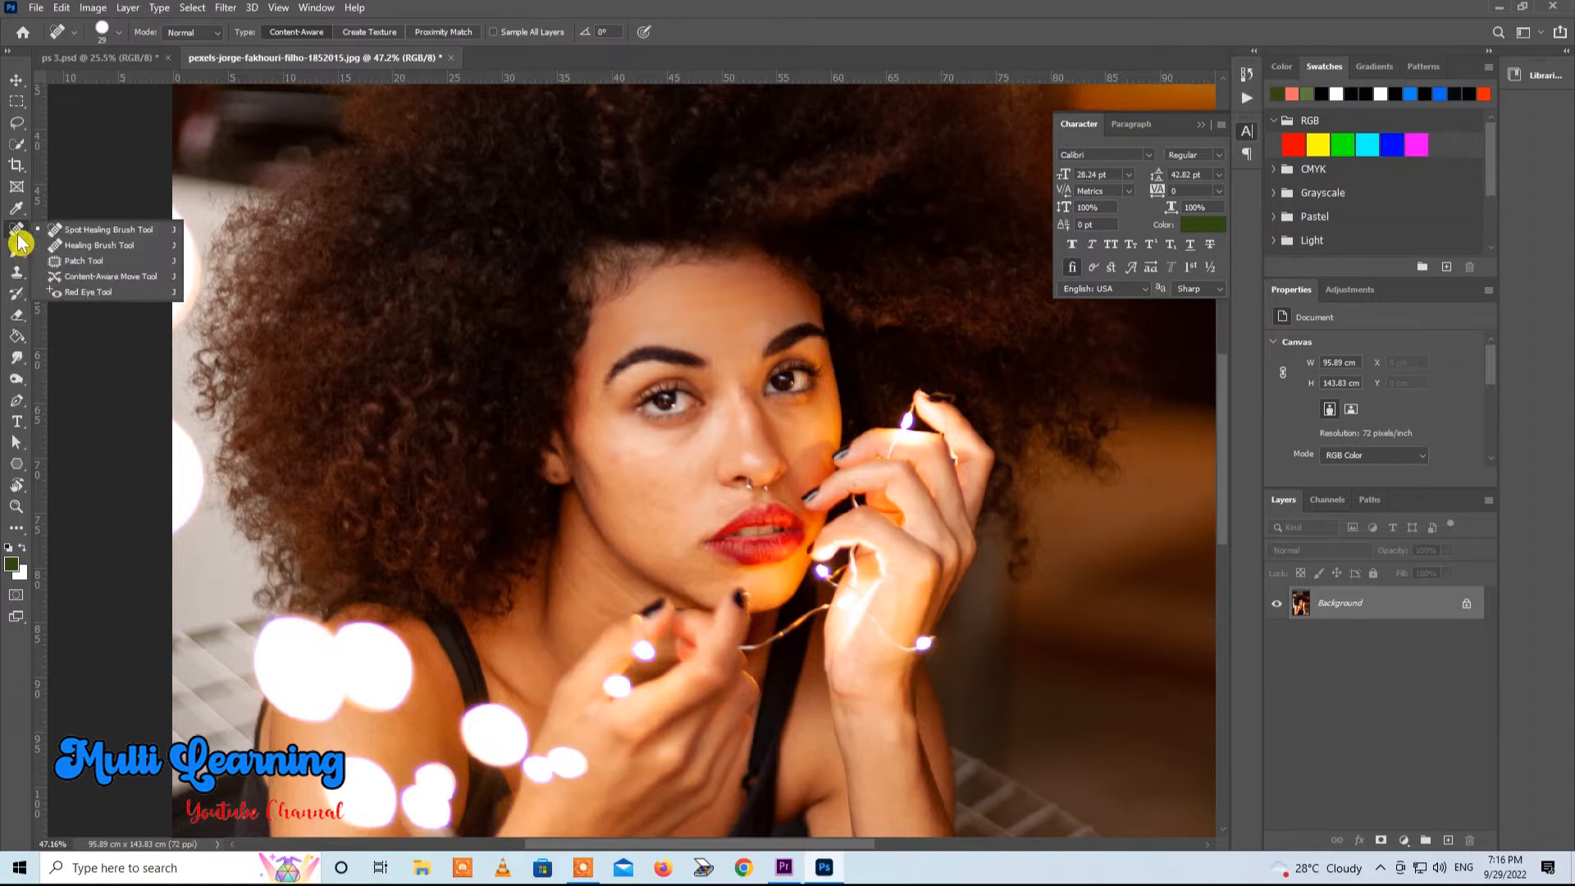
{"action": "left_click", "coordinate": [97, 247]}
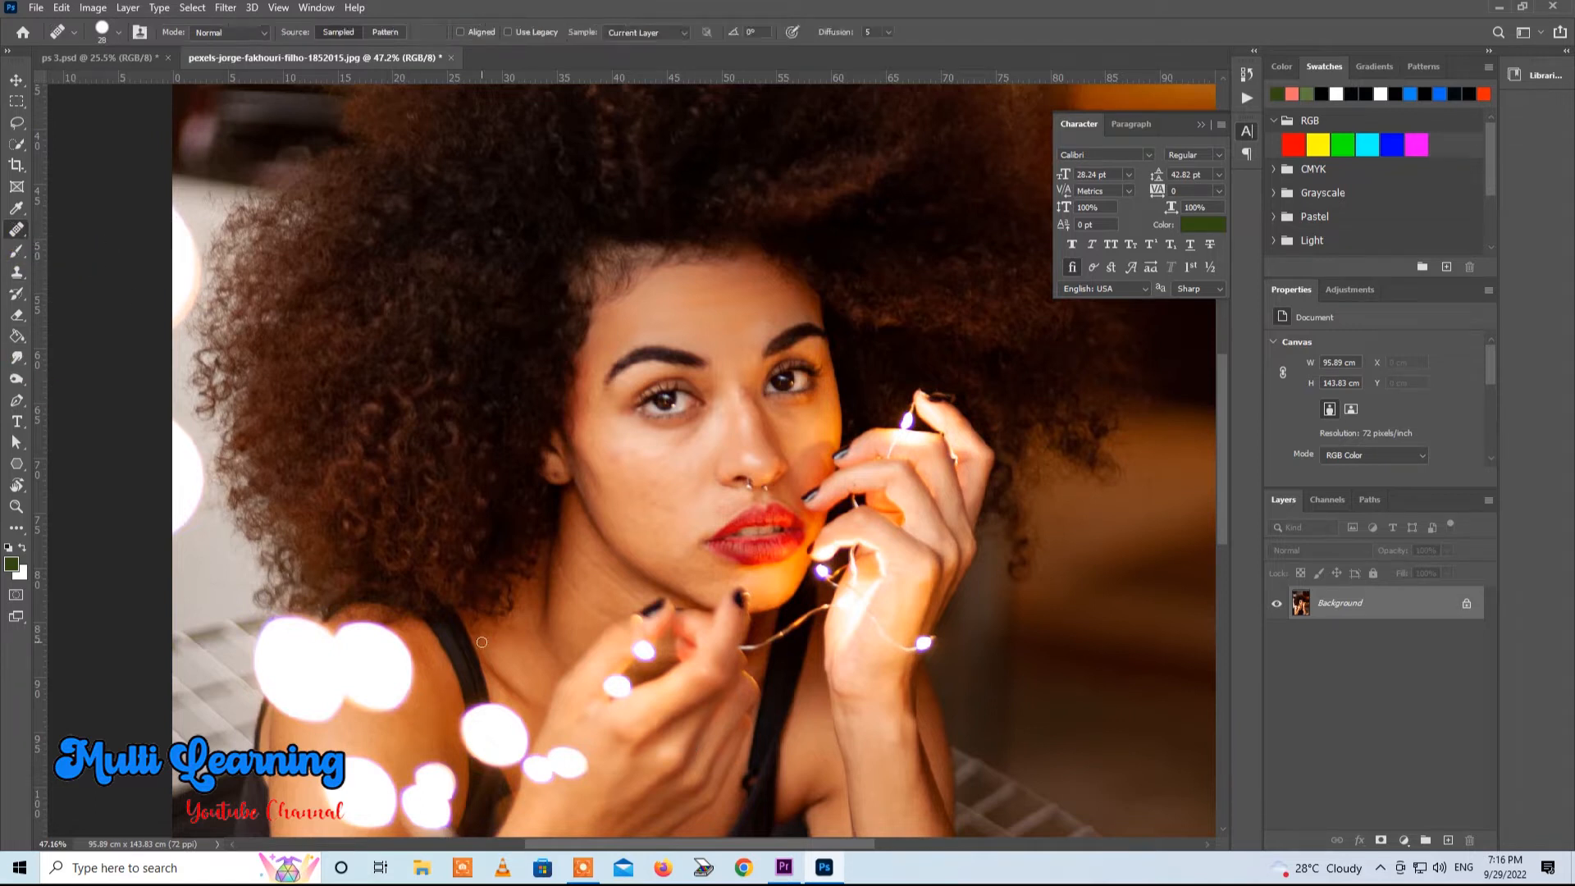
{"action": "right_click", "coordinate": [576, 743]}
{"action": "left_click_drag", "start_coordinate": [621, 663], "coordinate": [639, 665]}
Step: Try to heal the white light spots by the woman's hand without defining a source point
{"action": "left_click", "coordinate": [569, 743]}
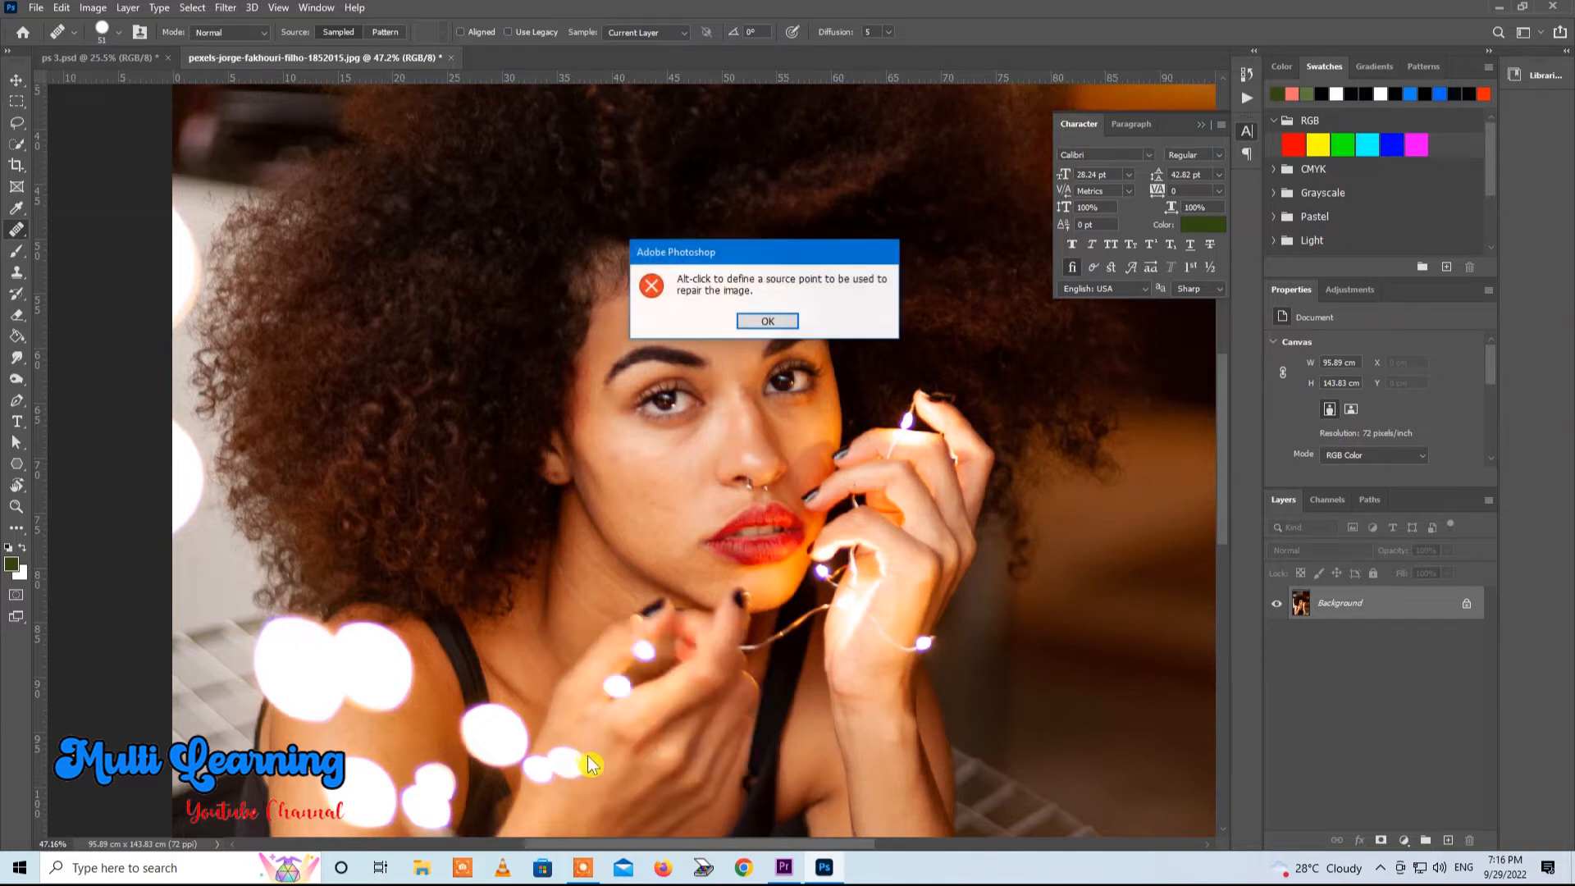
{"action": "left_click", "coordinate": [758, 324]}
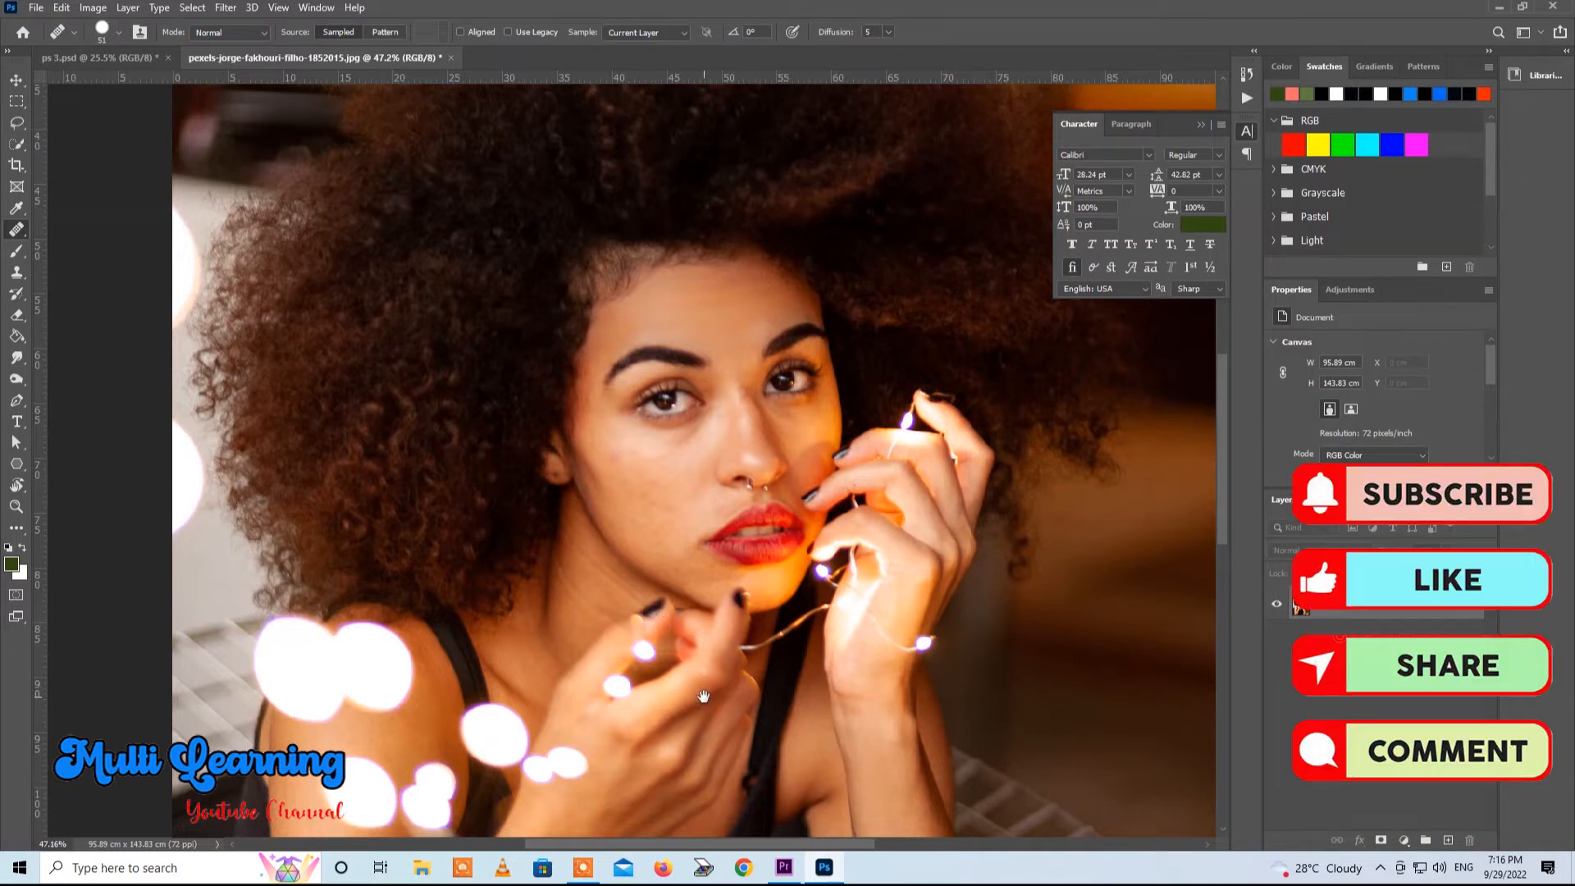
{"action": "left_click_drag", "start_coordinate": [704, 696], "coordinate": [715, 489]}
{"action": "left_click_drag", "start_coordinate": [716, 391], "coordinate": [717, 389]}
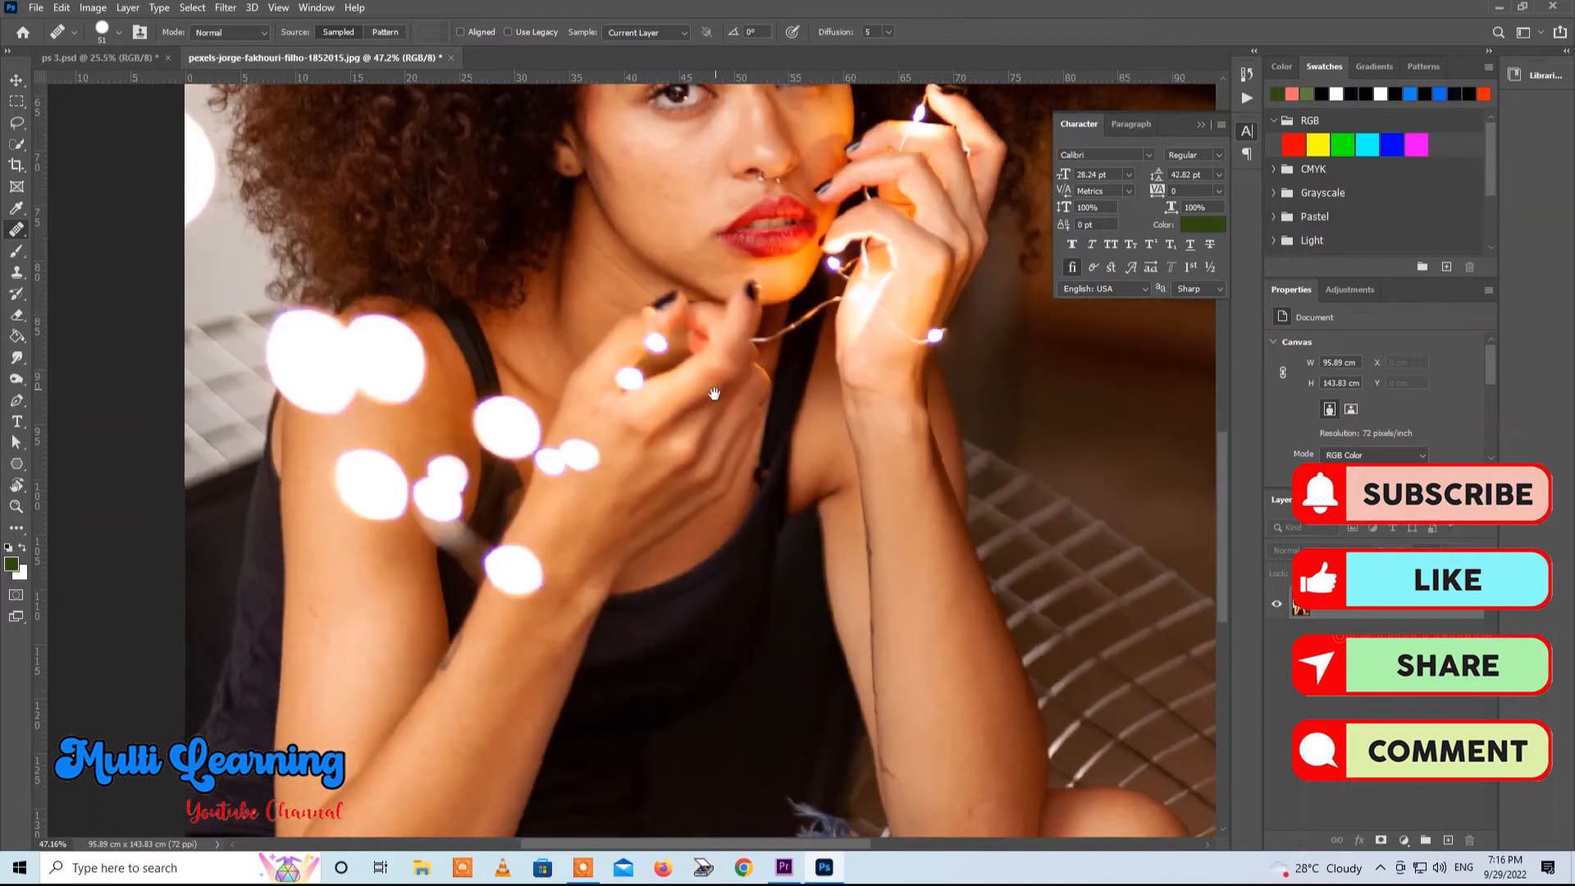
{"action": "left_click", "coordinate": [581, 434]}
{"action": "left_click", "coordinate": [759, 323]}
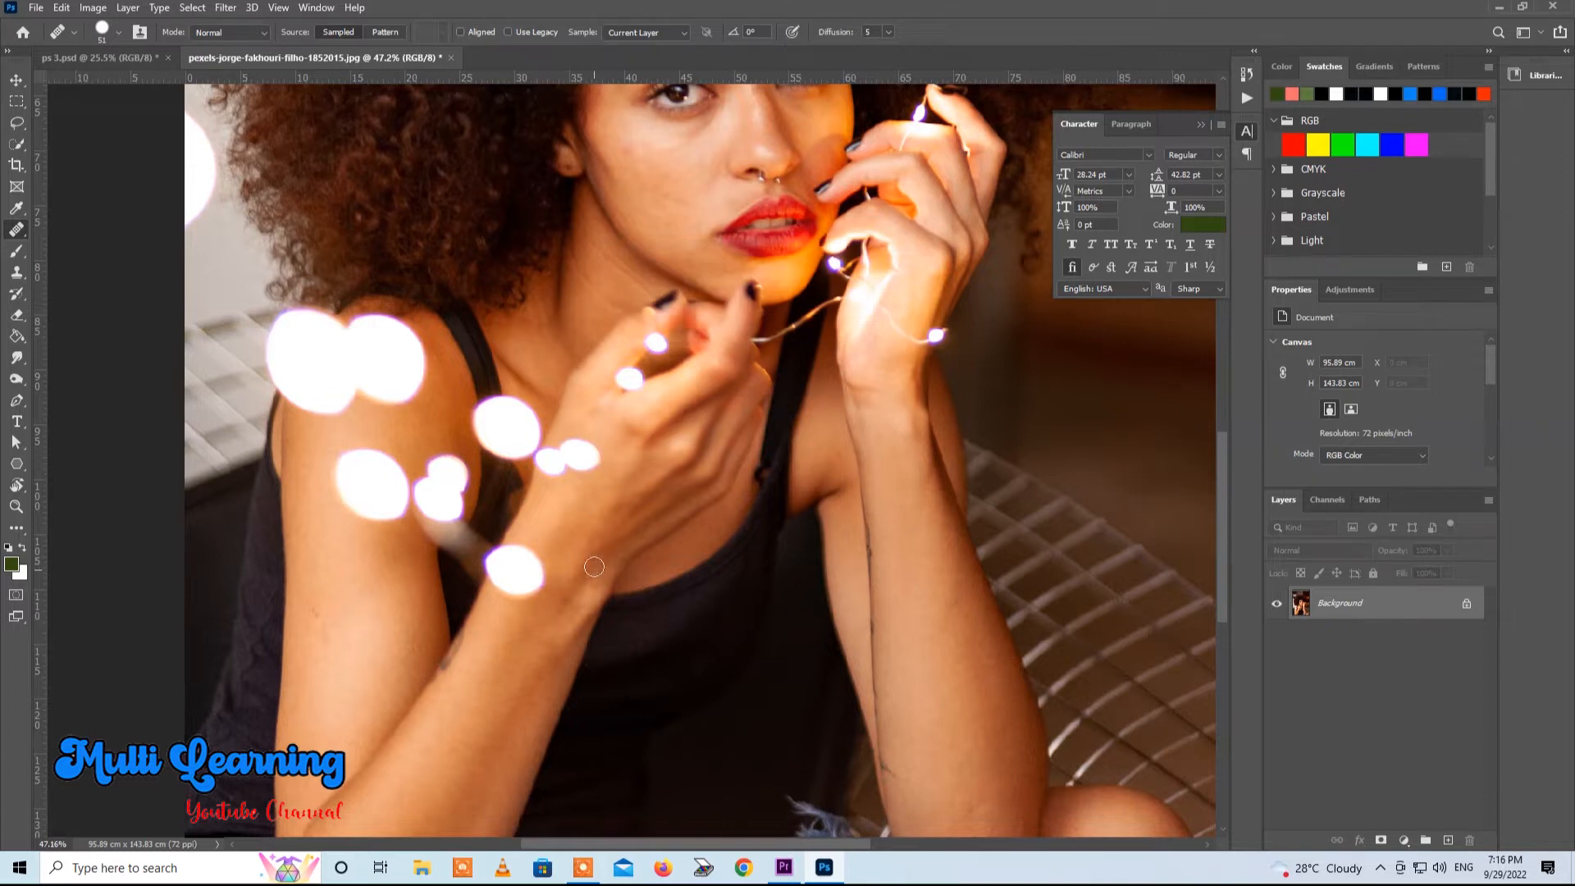
Step: Sample nearby forearm skin with the Healing Brush and paint it over the white light spot at the wrist
{"action": "left_click", "coordinate": [535, 526], "text": "alt"}
{"action": "mouse_move", "coordinate": [526, 560]}
{"action": "left_mouse_down"}
{"action": "mouse_move", "coordinate": [544, 529]}
{"action": "mouse_move", "coordinate": [521, 568]}
{"action": "left_mouse_up"}
{"action": "left_click", "coordinate": [564, 509], "text": "alt"}
{"action": "left_click", "coordinate": [550, 517], "text": "alt"}
{"action": "left_click", "coordinate": [524, 583]}
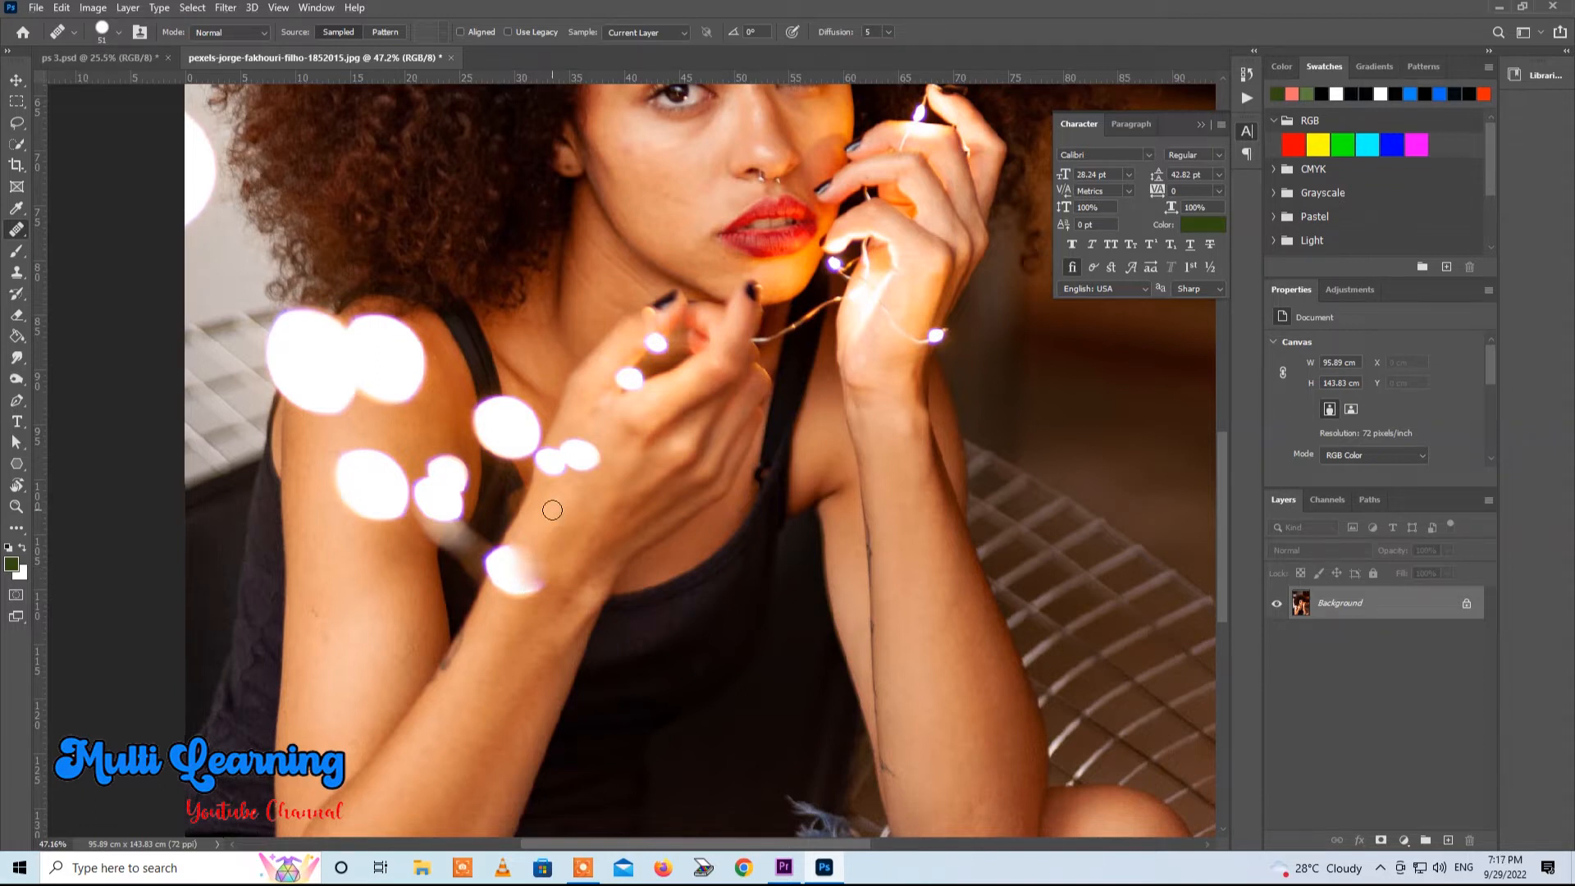
{"action": "mouse_move", "coordinate": [522, 550]}
{"action": "left_mouse_down"}
{"action": "mouse_move", "coordinate": [537, 583]}
{"action": "mouse_move", "coordinate": [514, 595]}
{"action": "mouse_move", "coordinate": [524, 554]}
{"action": "mouse_move", "coordinate": [505, 593]}
{"action": "left_mouse_up"}
{"action": "left_click", "coordinate": [502, 640], "text": "alt"}
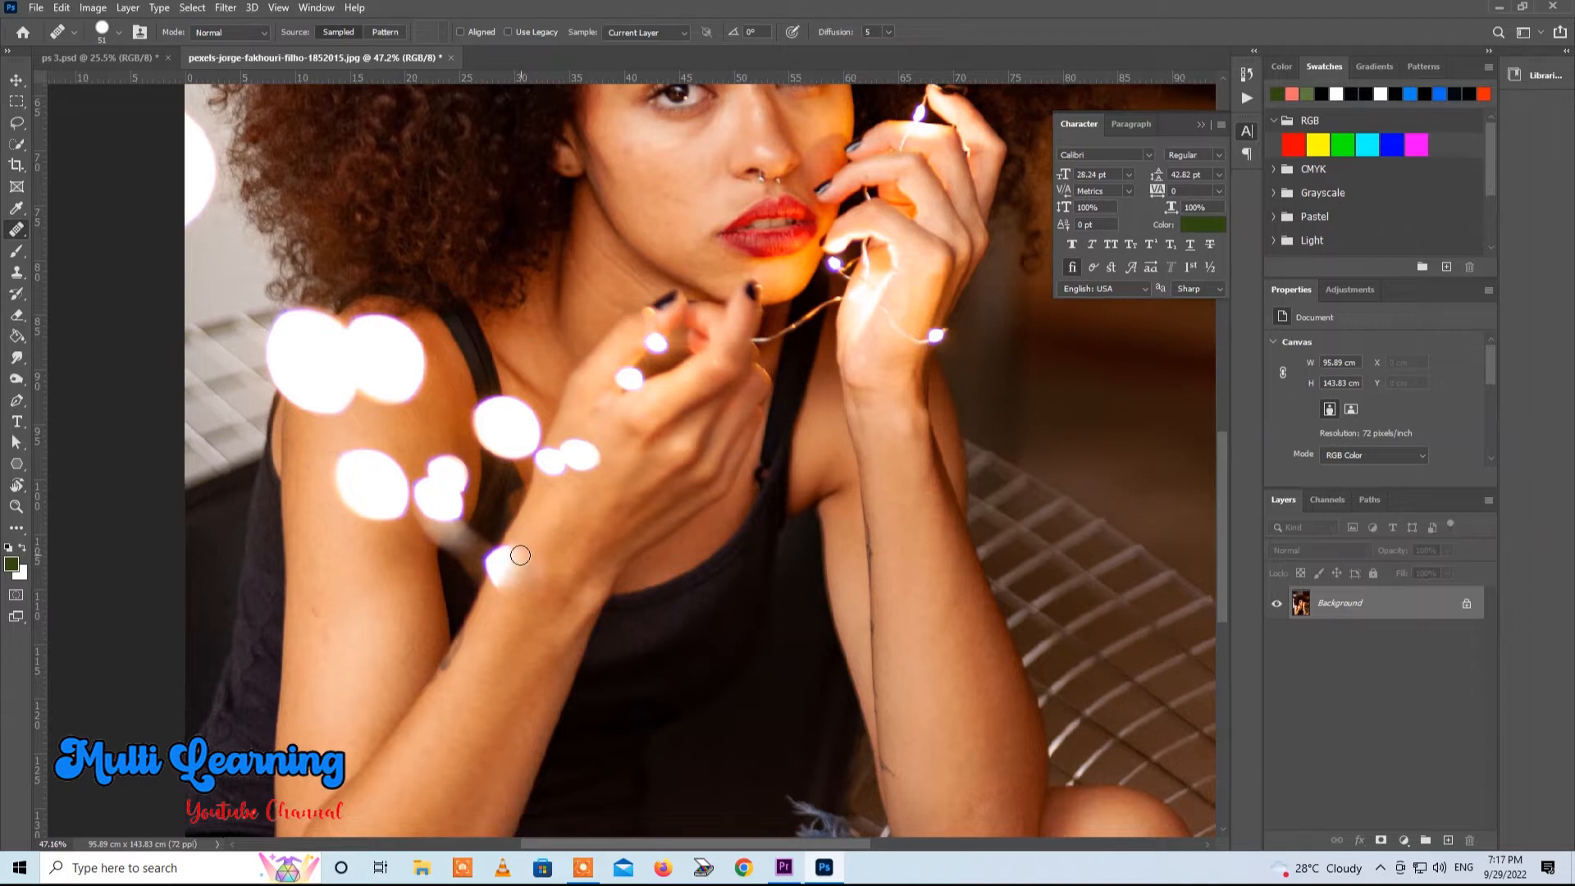
{"action": "left_click_drag", "start_coordinate": [520, 555], "coordinate": [496, 561]}
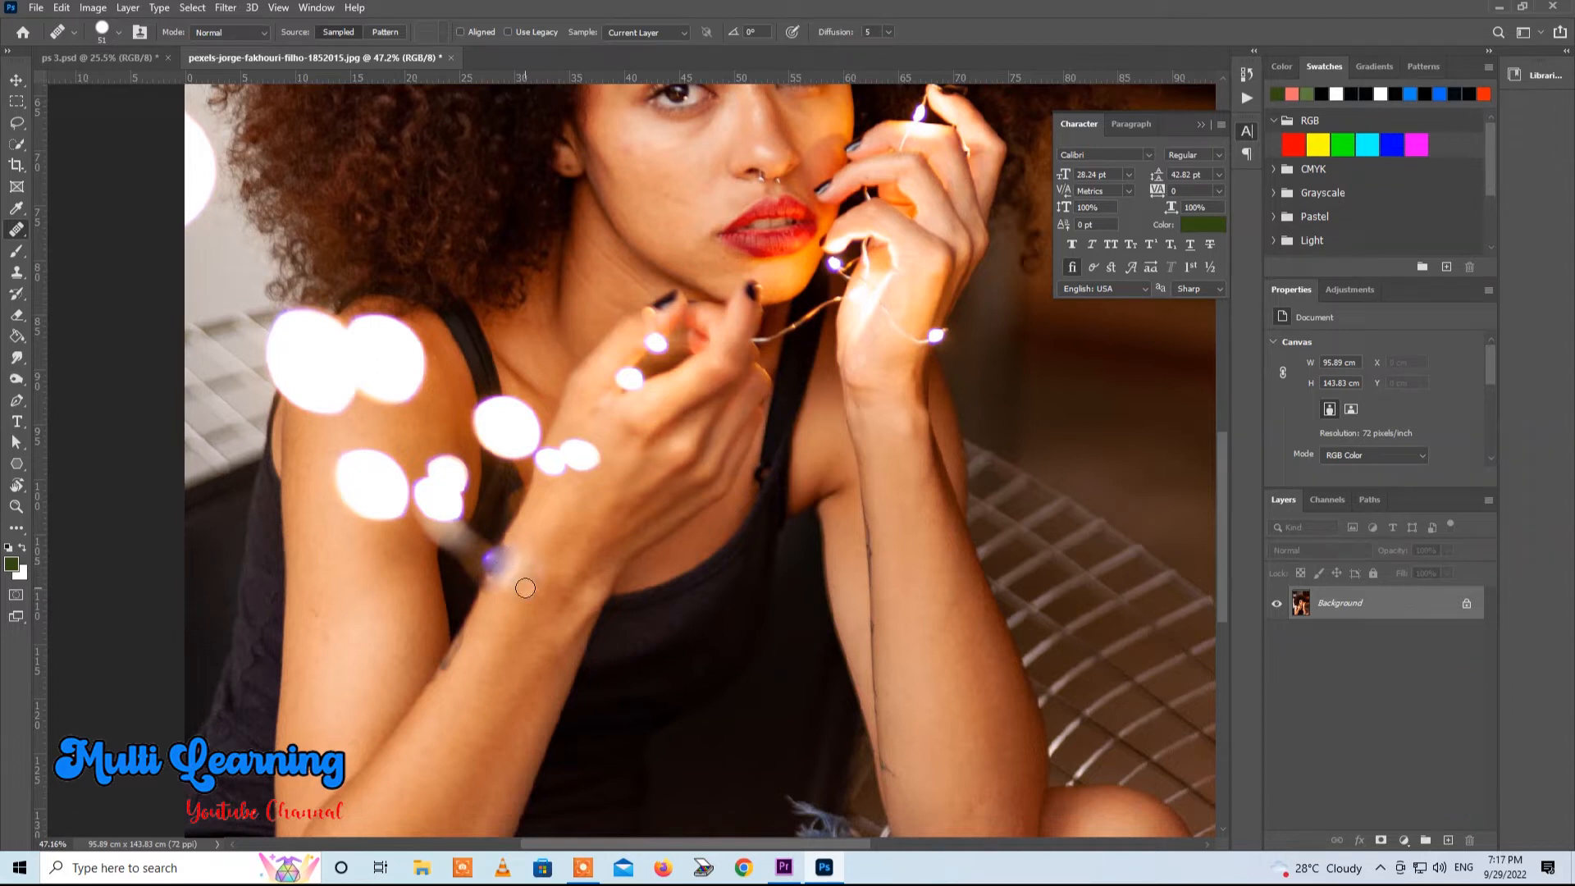
Step: Patch the white light spot on the upper arm with clean skin from below using the Patch tool, and deselect
{"action": "right_click", "coordinate": [18, 232]}
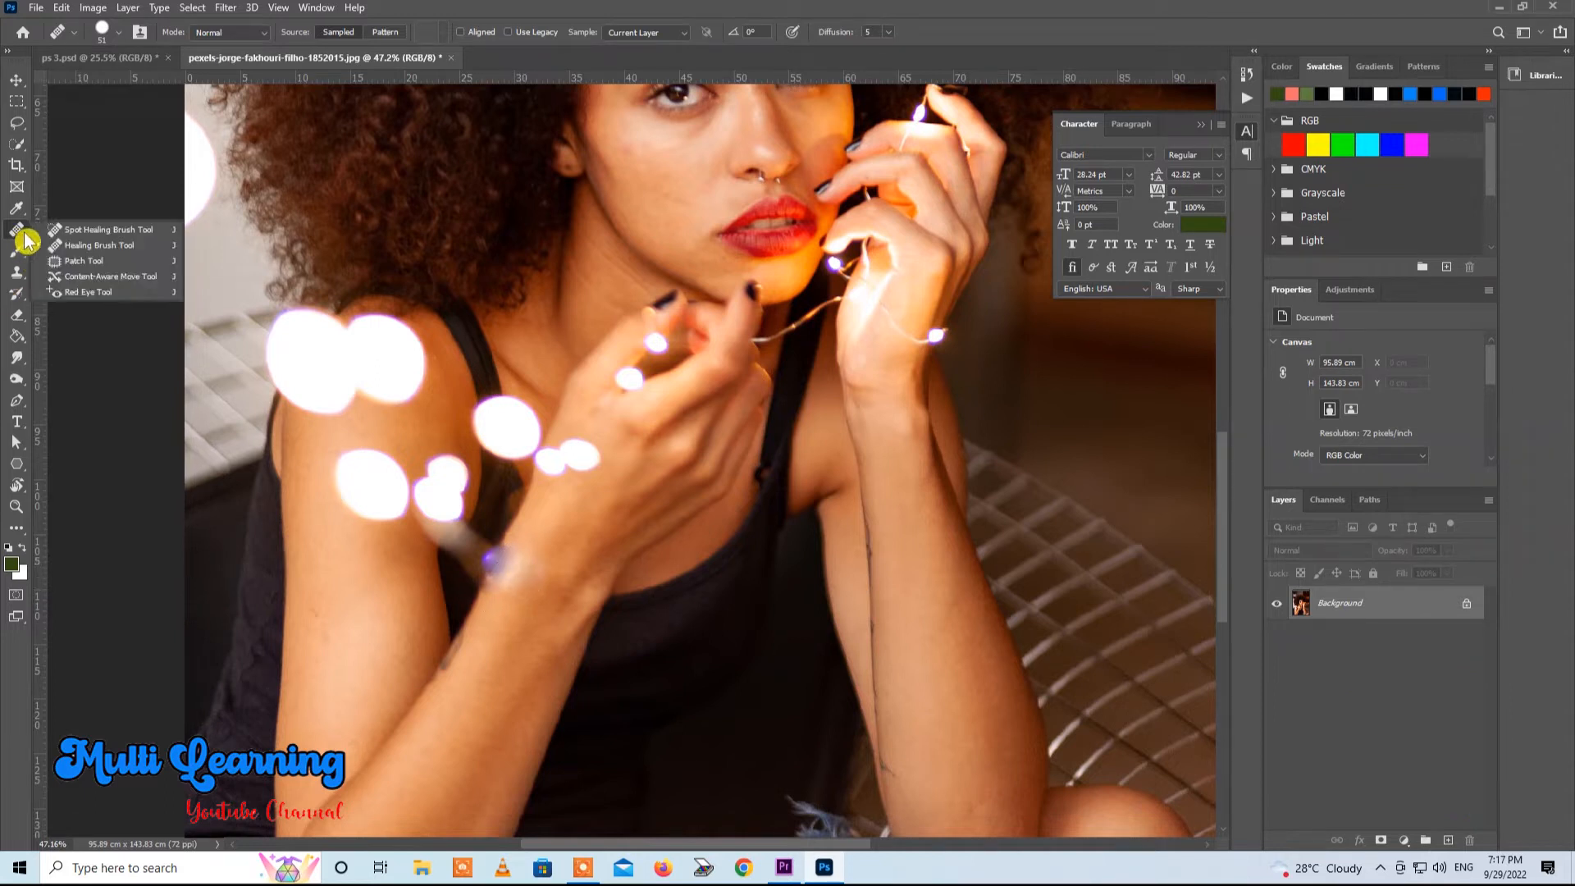
{"action": "left_click", "coordinate": [86, 262]}
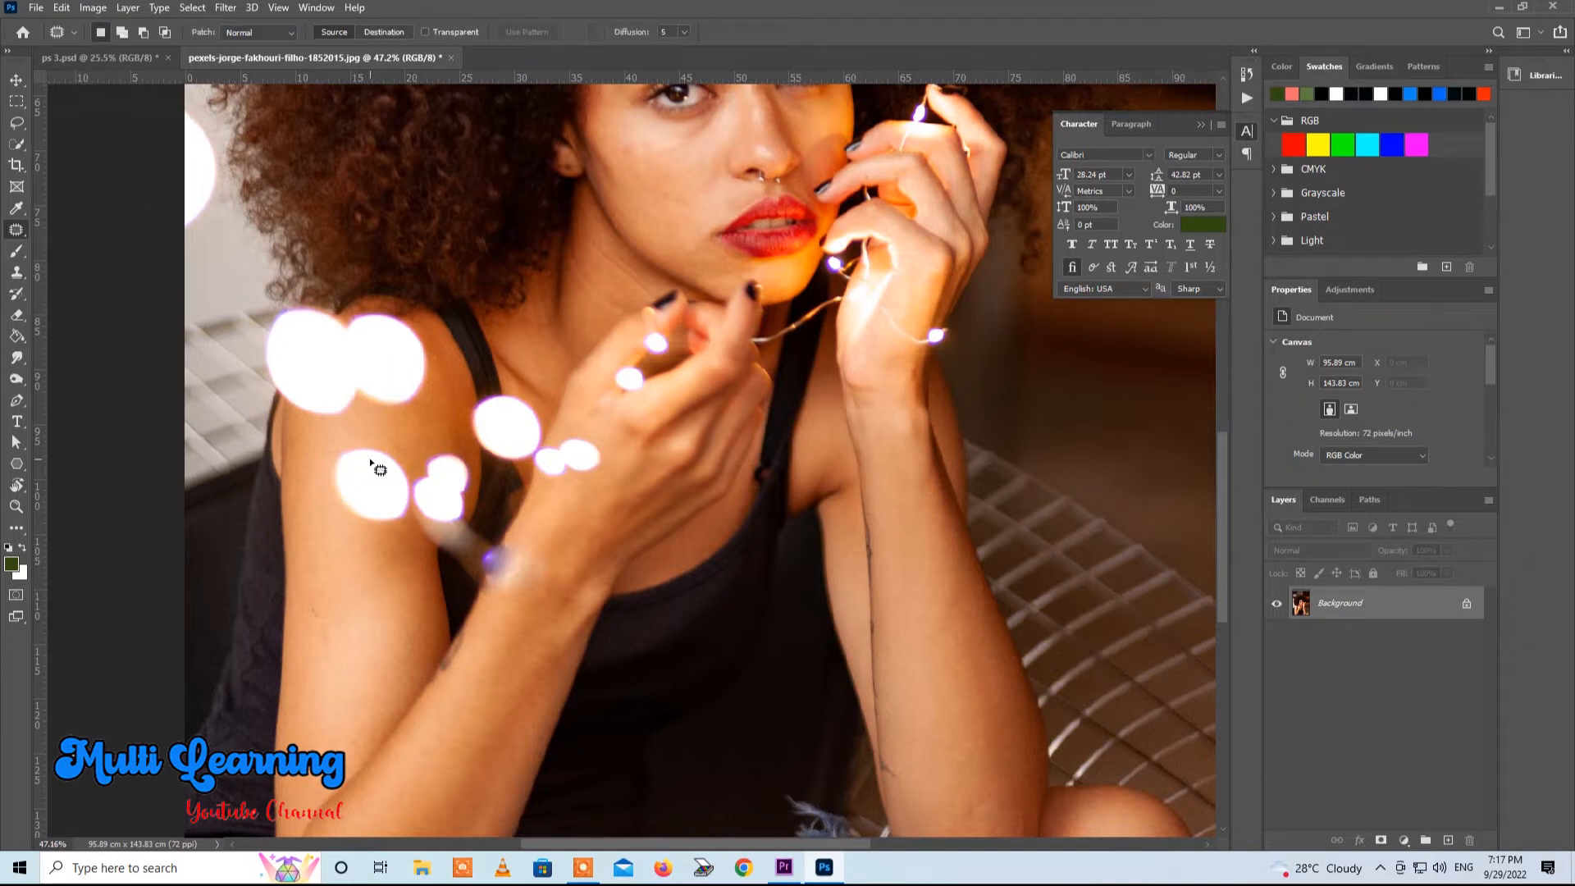
{"action": "mouse_move", "coordinate": [326, 509]}
{"action": "left_mouse_down"}
{"action": "mouse_move", "coordinate": [388, 509]}
{"action": "mouse_move", "coordinate": [374, 448]}
{"action": "left_mouse_up"}
{"action": "left_click_drag", "start_coordinate": [369, 481], "coordinate": [353, 598]}
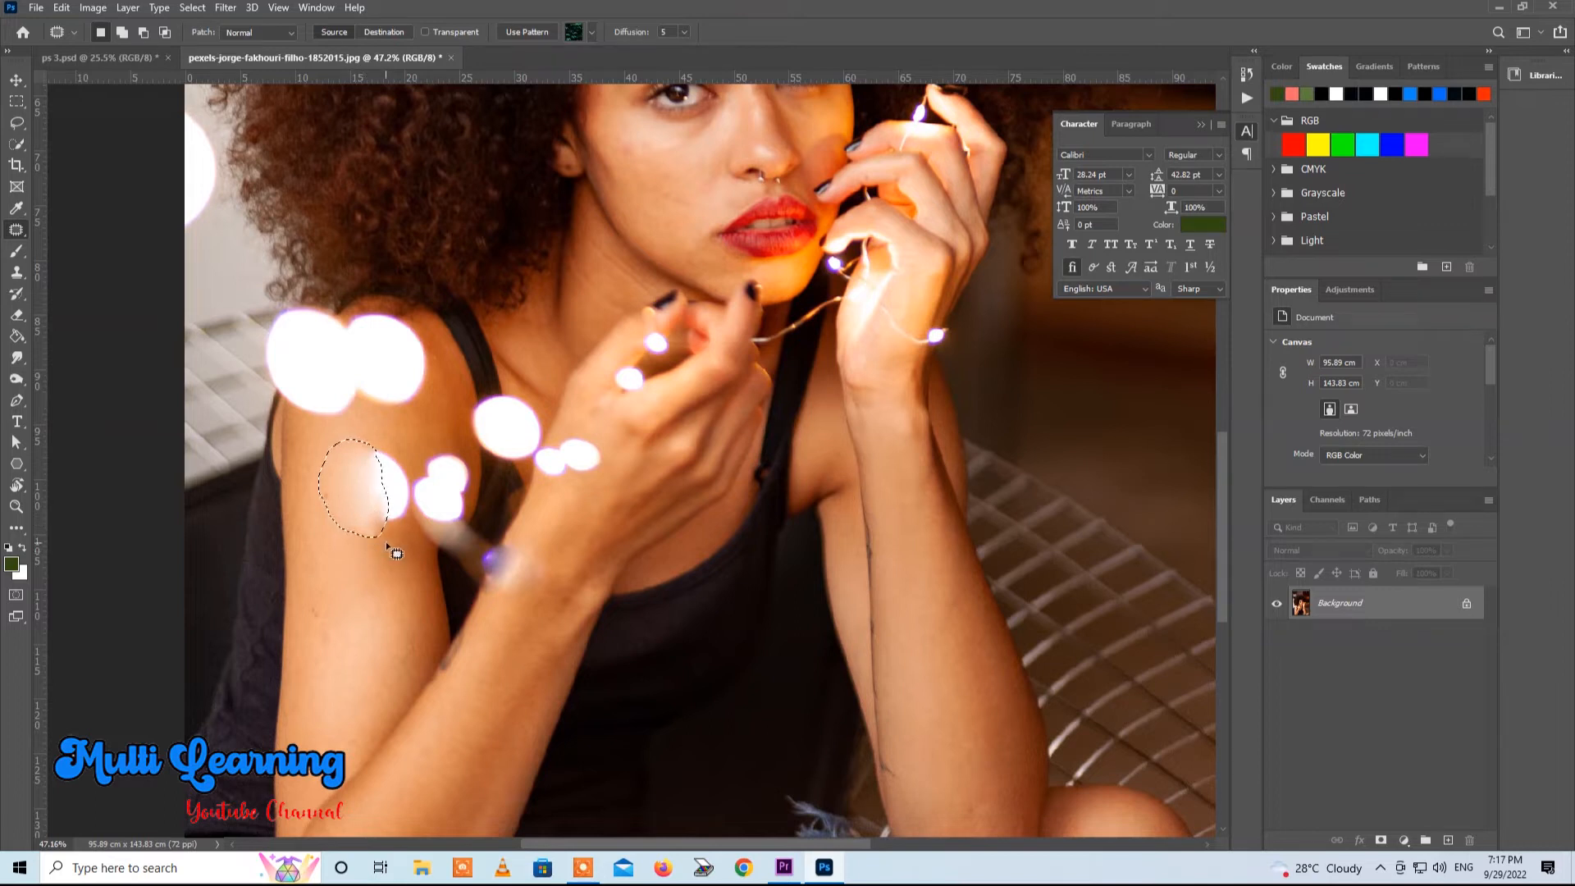
{"action": "left_click", "coordinate": [405, 559]}
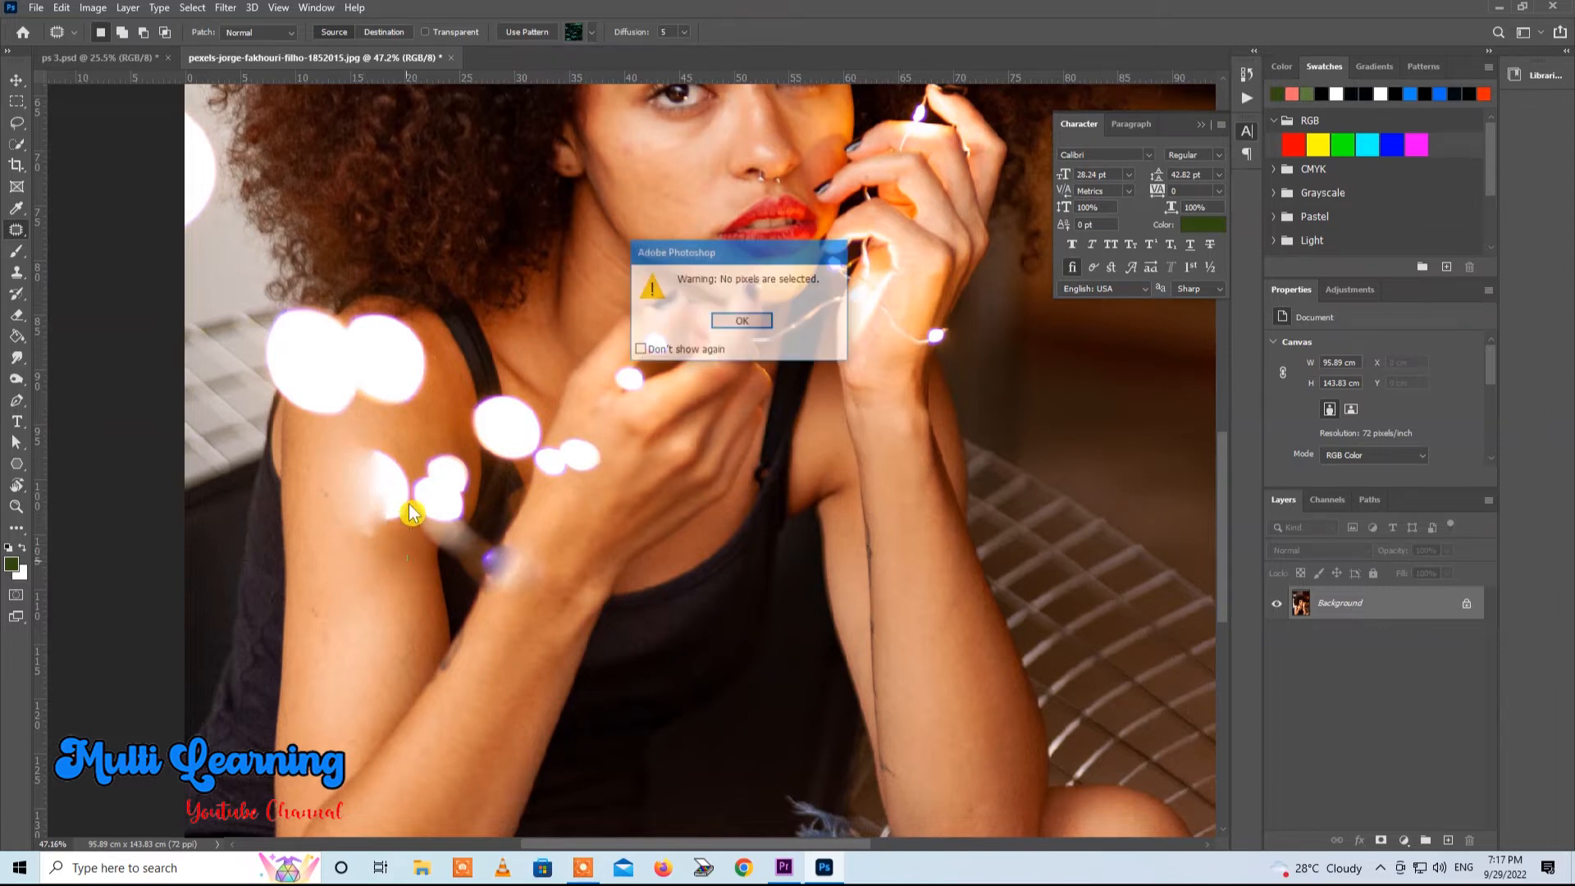
{"action": "left_click", "coordinate": [741, 328]}
{"action": "left_click_drag", "start_coordinate": [361, 547], "coordinate": [377, 589]}
{"action": "key", "text": "ctrl+d"}
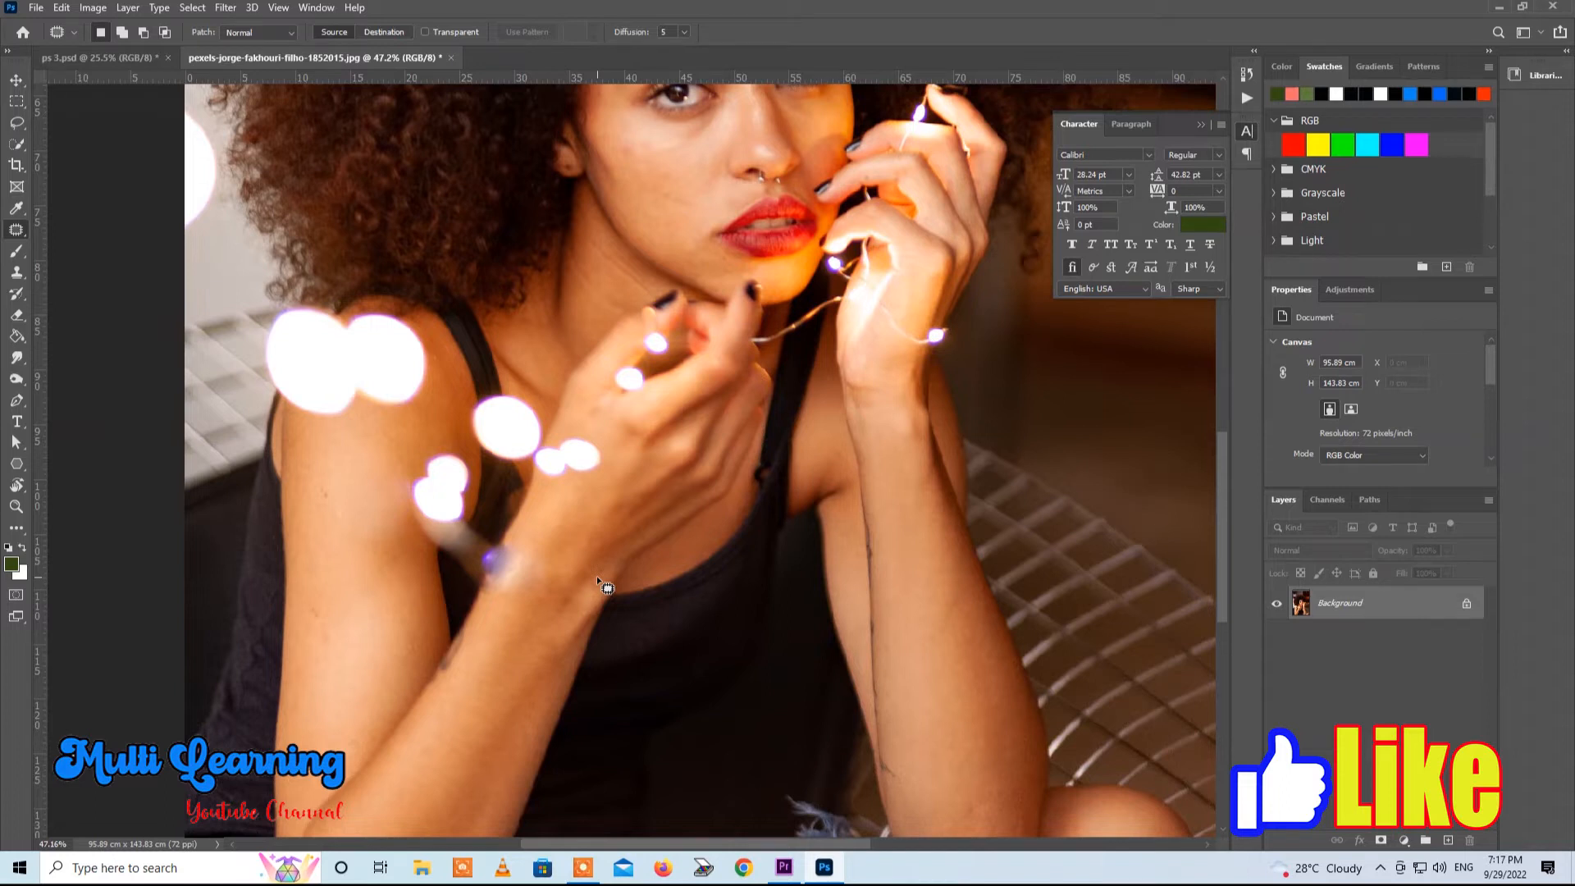
Step: Outline part of the white light spots on the shoulder with the Content-Aware Move tool
{"action": "right_click", "coordinate": [15, 262]}
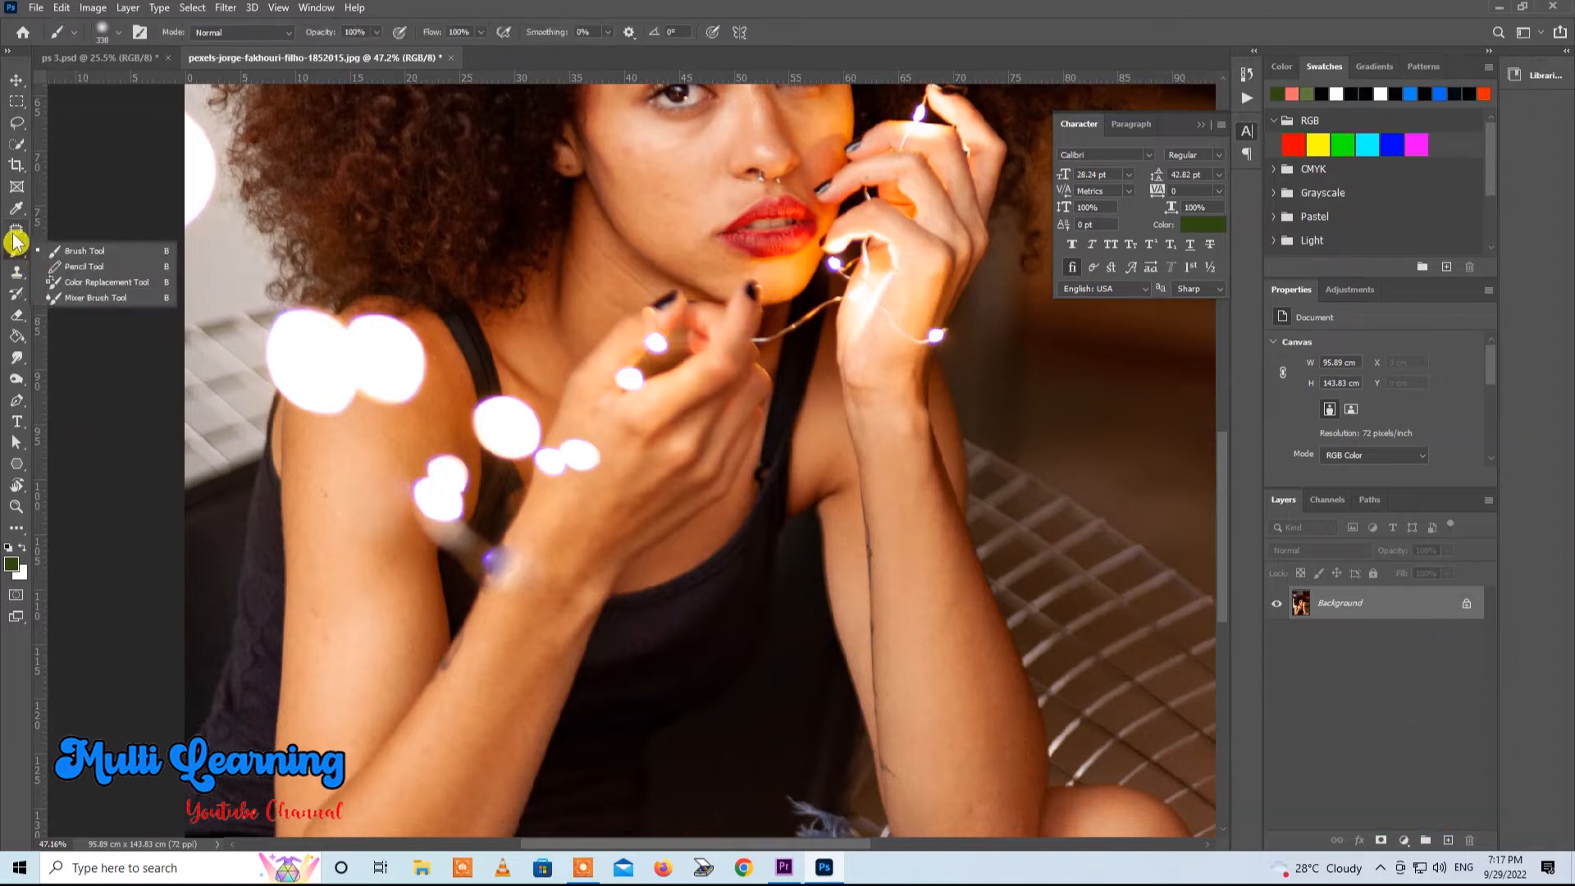
{"action": "left_click", "coordinate": [16, 241]}
{"action": "right_click", "coordinate": [15, 235]}
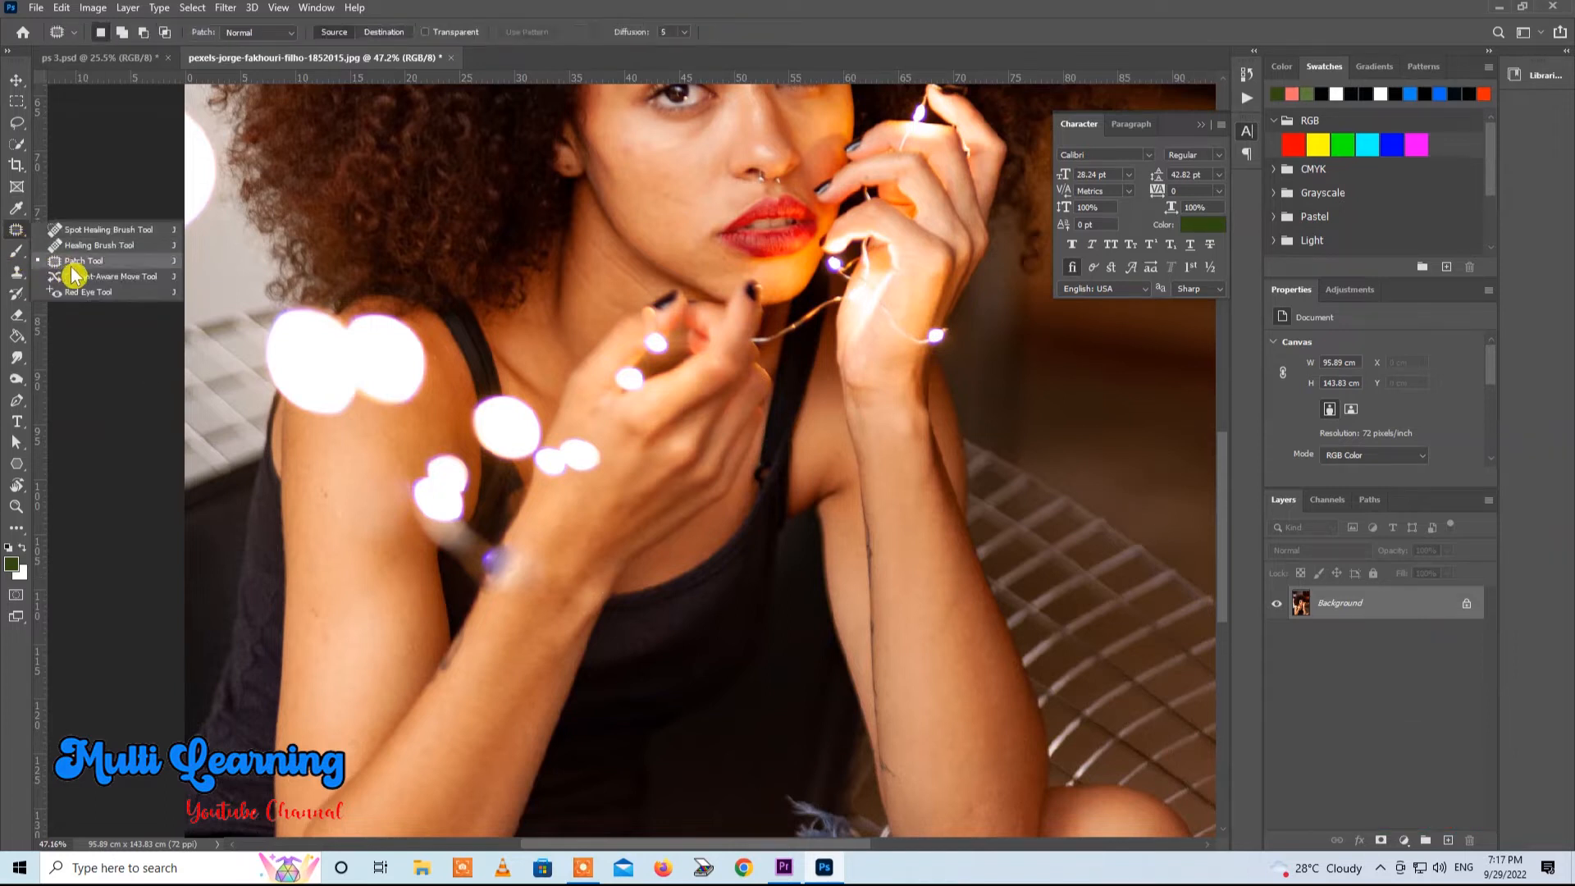
{"action": "left_click", "coordinate": [123, 277]}
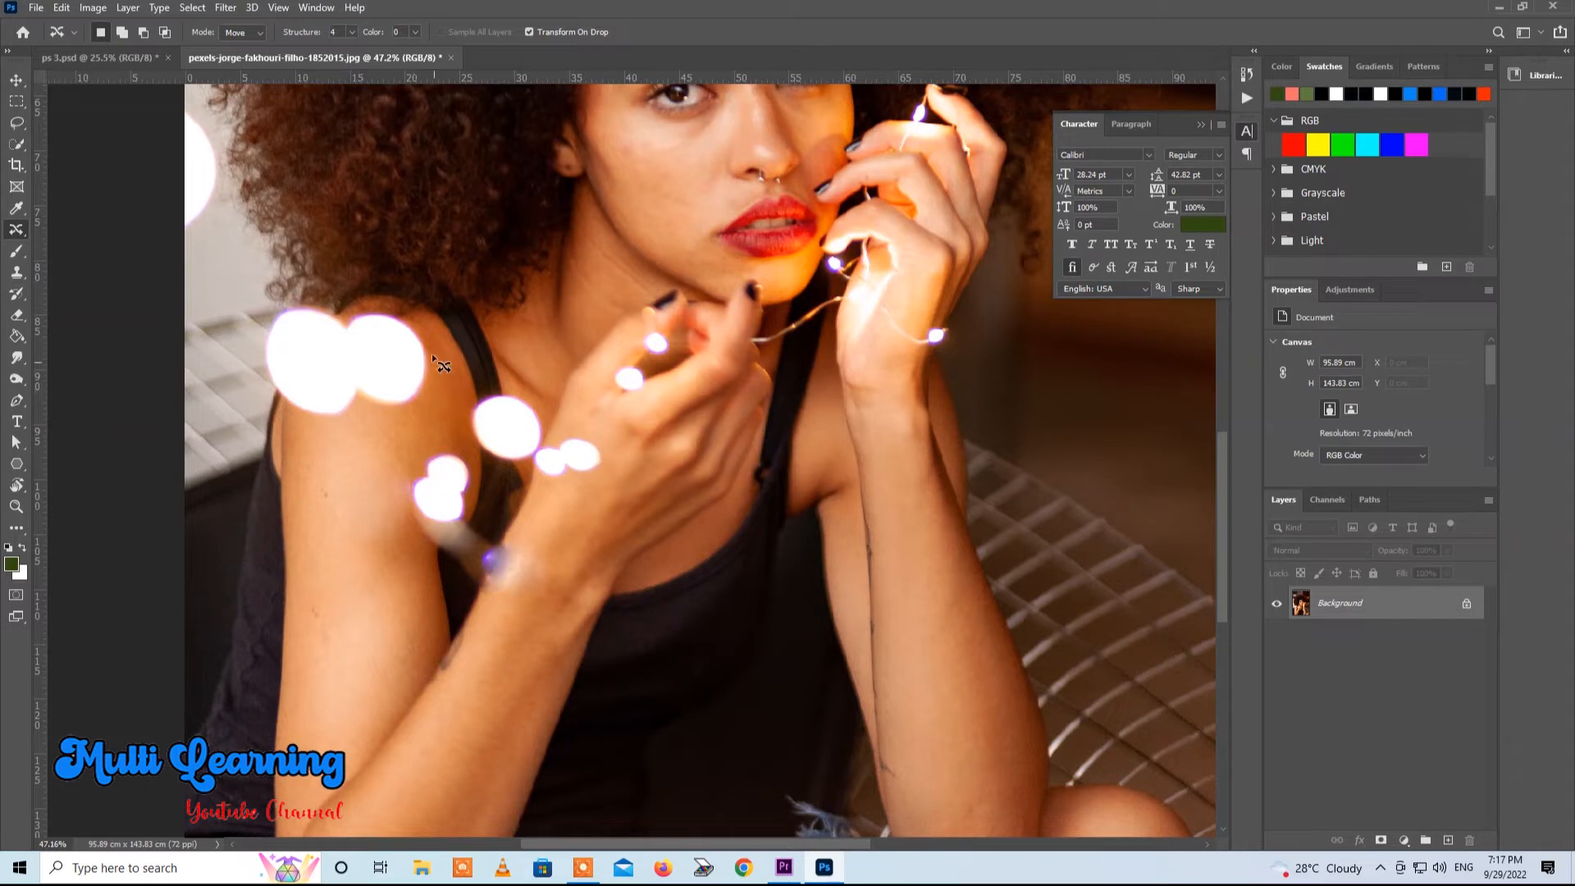
{"action": "mouse_move", "coordinate": [371, 361]}
{"action": "left_mouse_down"}
{"action": "mouse_move", "coordinate": [332, 391]}
{"action": "mouse_move", "coordinate": [344, 429]}
{"action": "left_mouse_up"}
Step: Fill the outlined shoulder area using Content-Aware contents with Color Adaptation, Normal mode and 100% opacity
{"action": "left_click", "coordinate": [17, 104]}
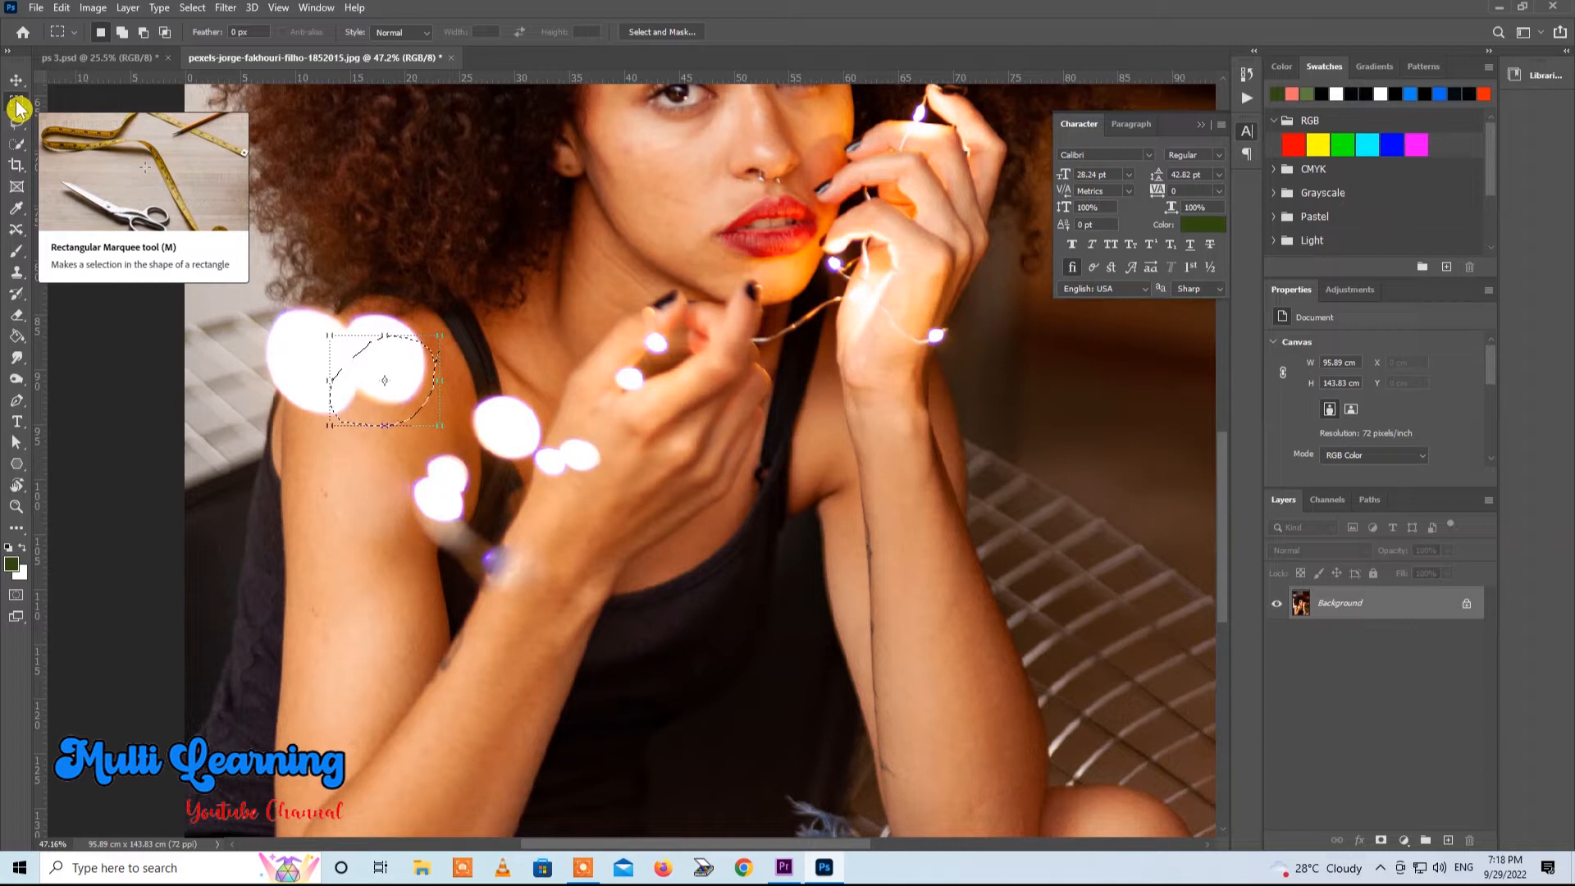
{"action": "right_click", "coordinate": [390, 360]}
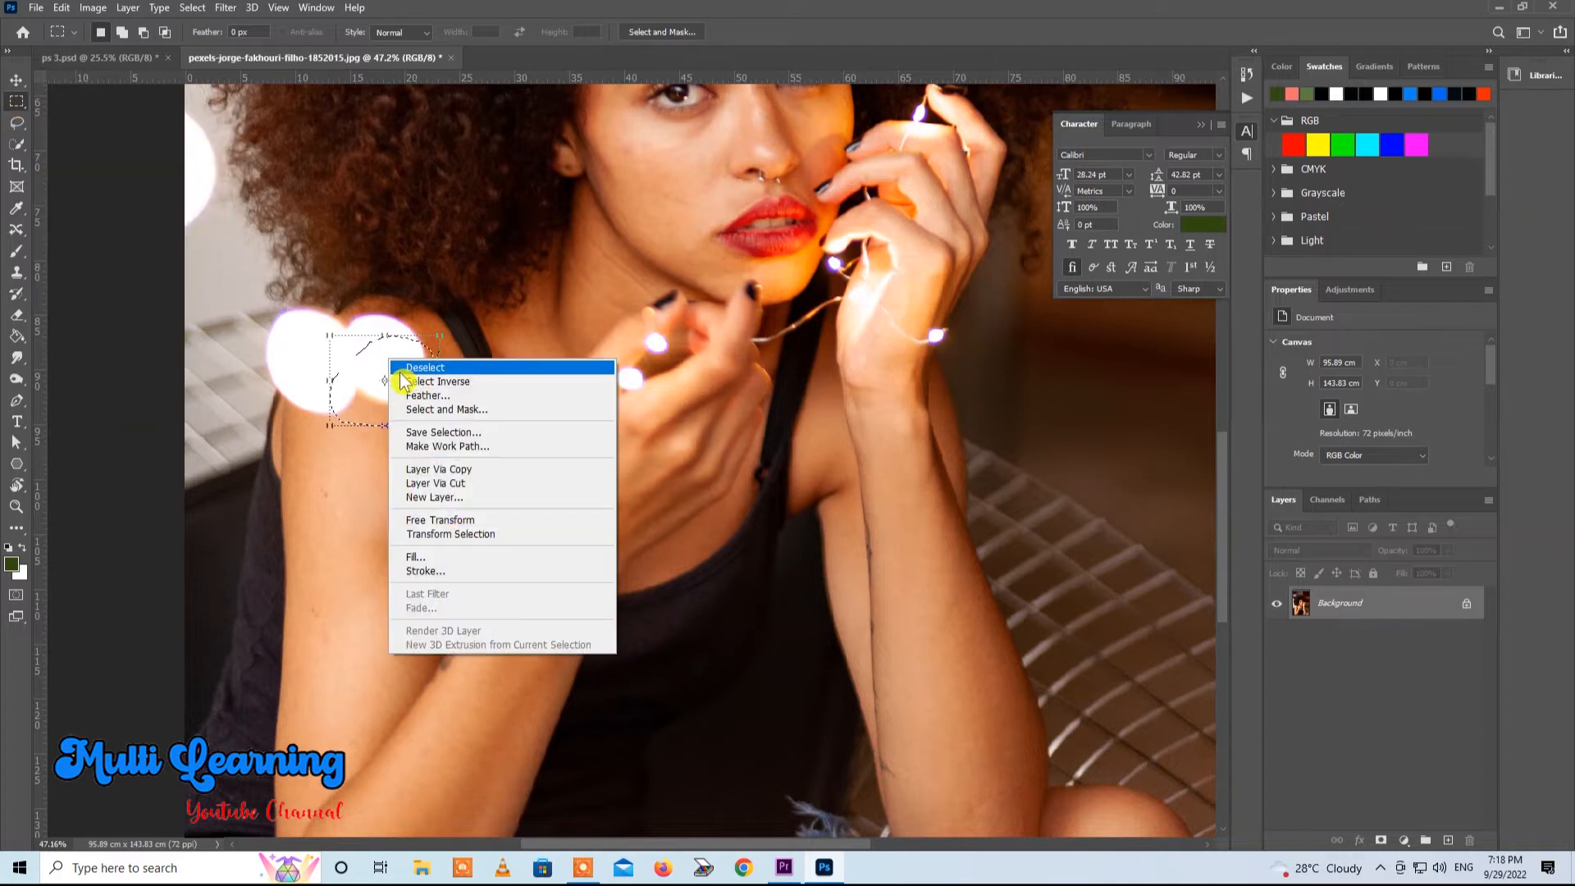
{"action": "left_click", "coordinate": [416, 559]}
{"action": "left_click", "coordinate": [831, 230]}
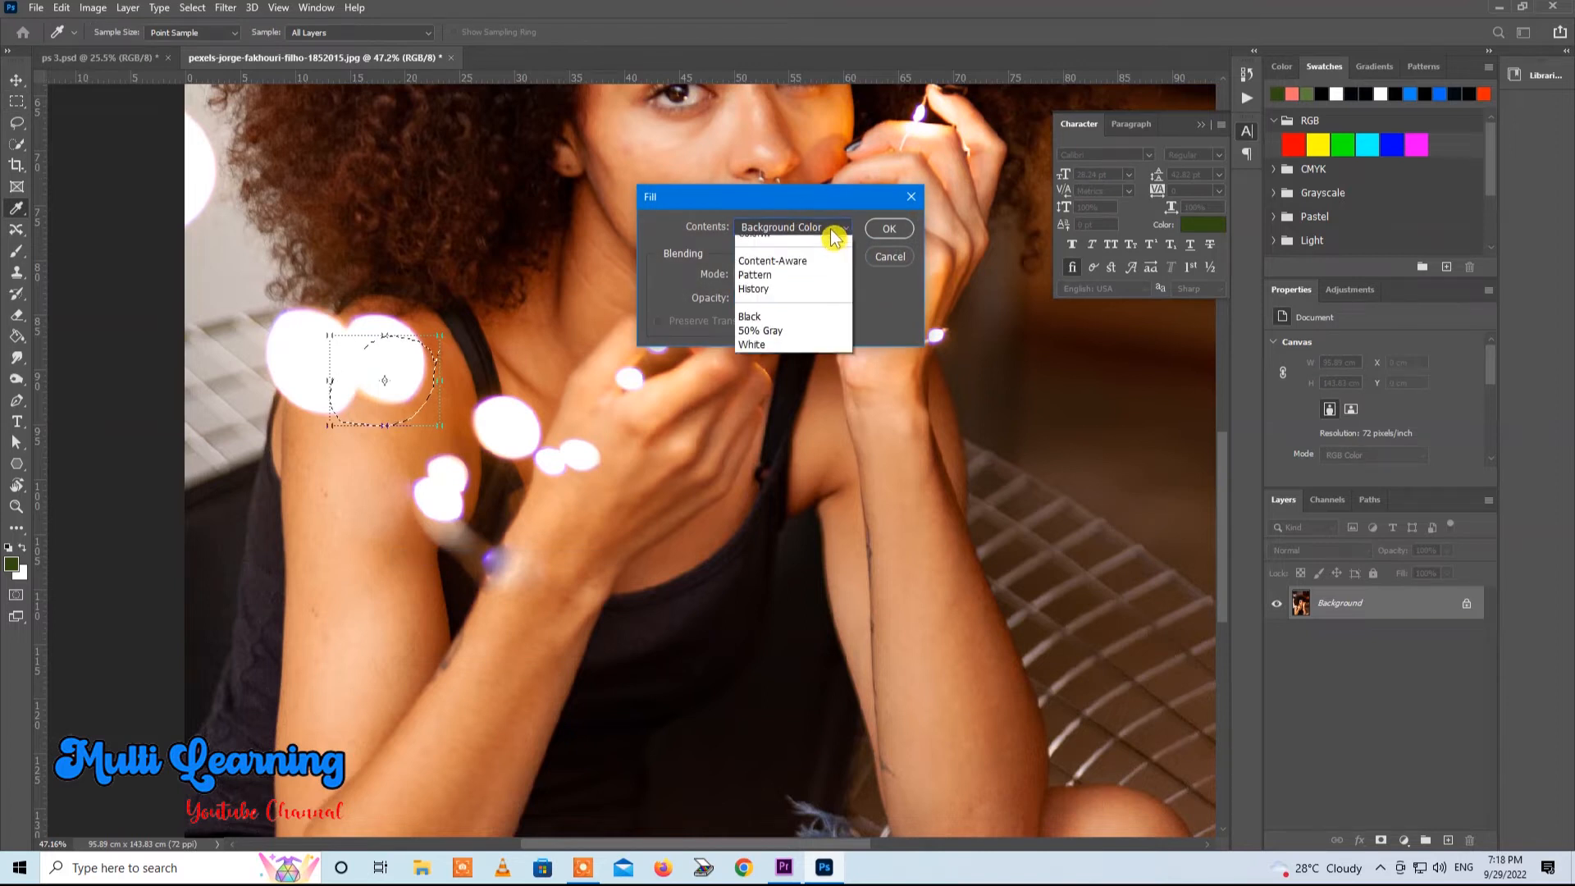
{"action": "left_click", "coordinate": [772, 299]}
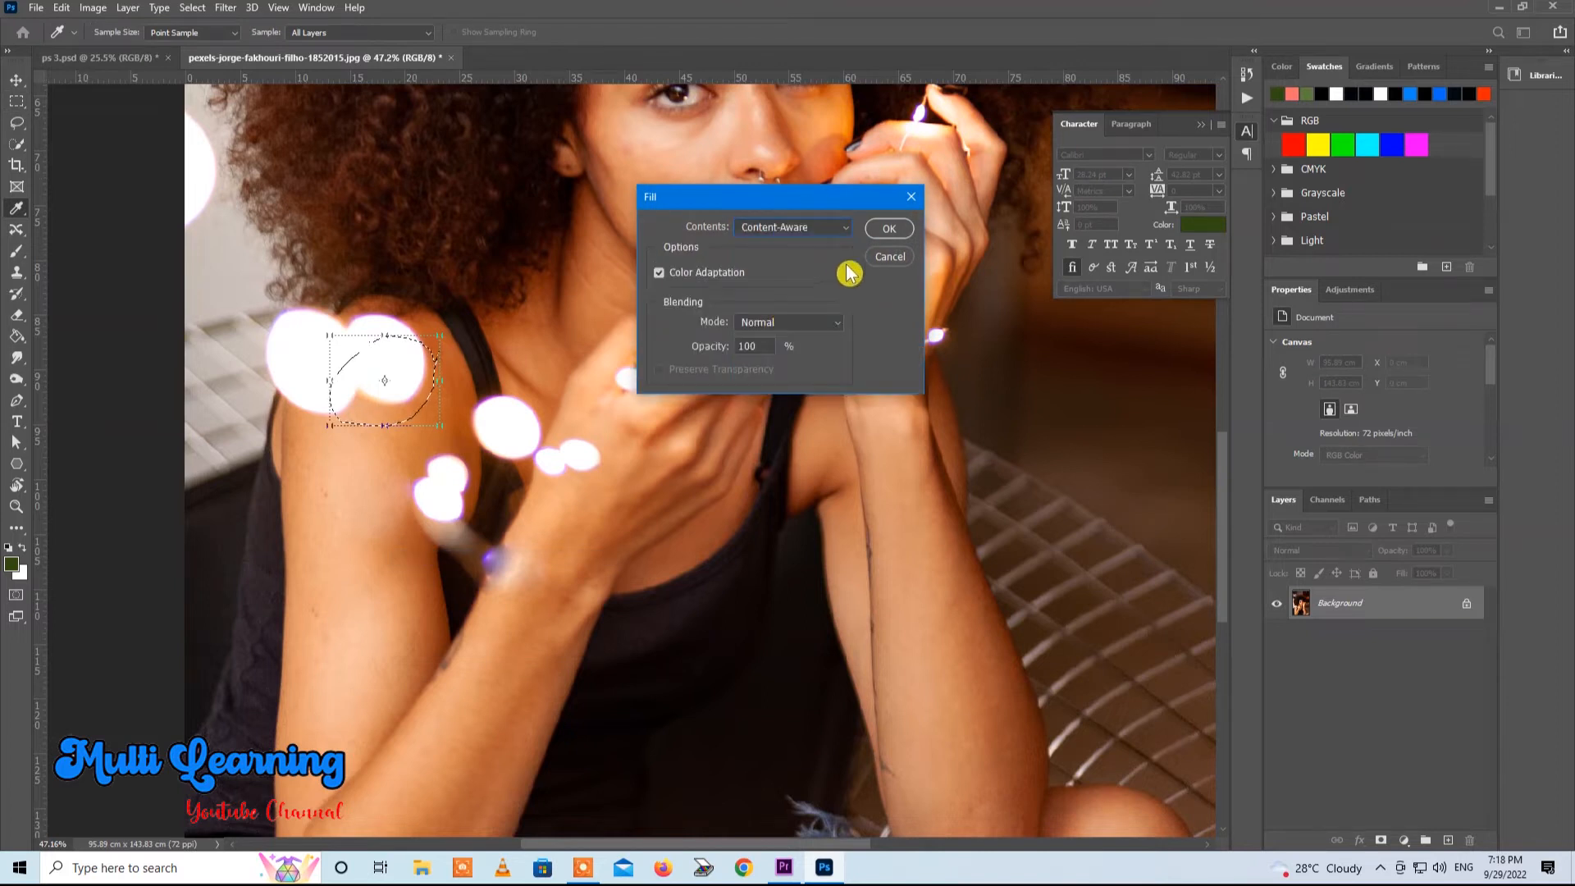
{"action": "left_click", "coordinate": [889, 228]}
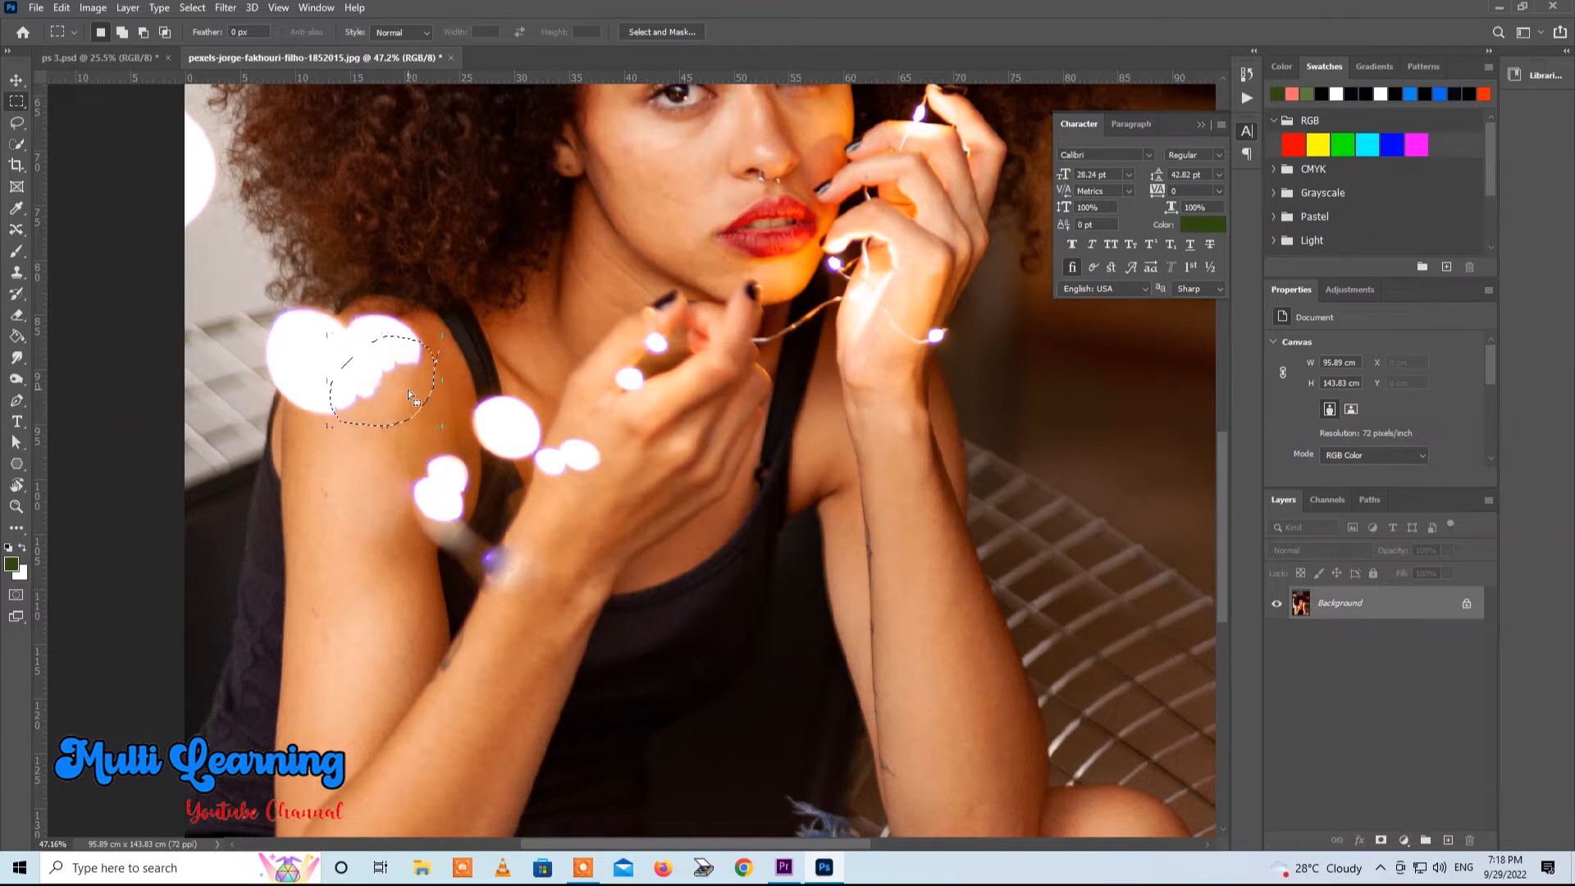
Step: Open the image fashion-3190854_1920 from the photoshop tutorial accessories folder
{"action": "left_click", "coordinate": [18, 231]}
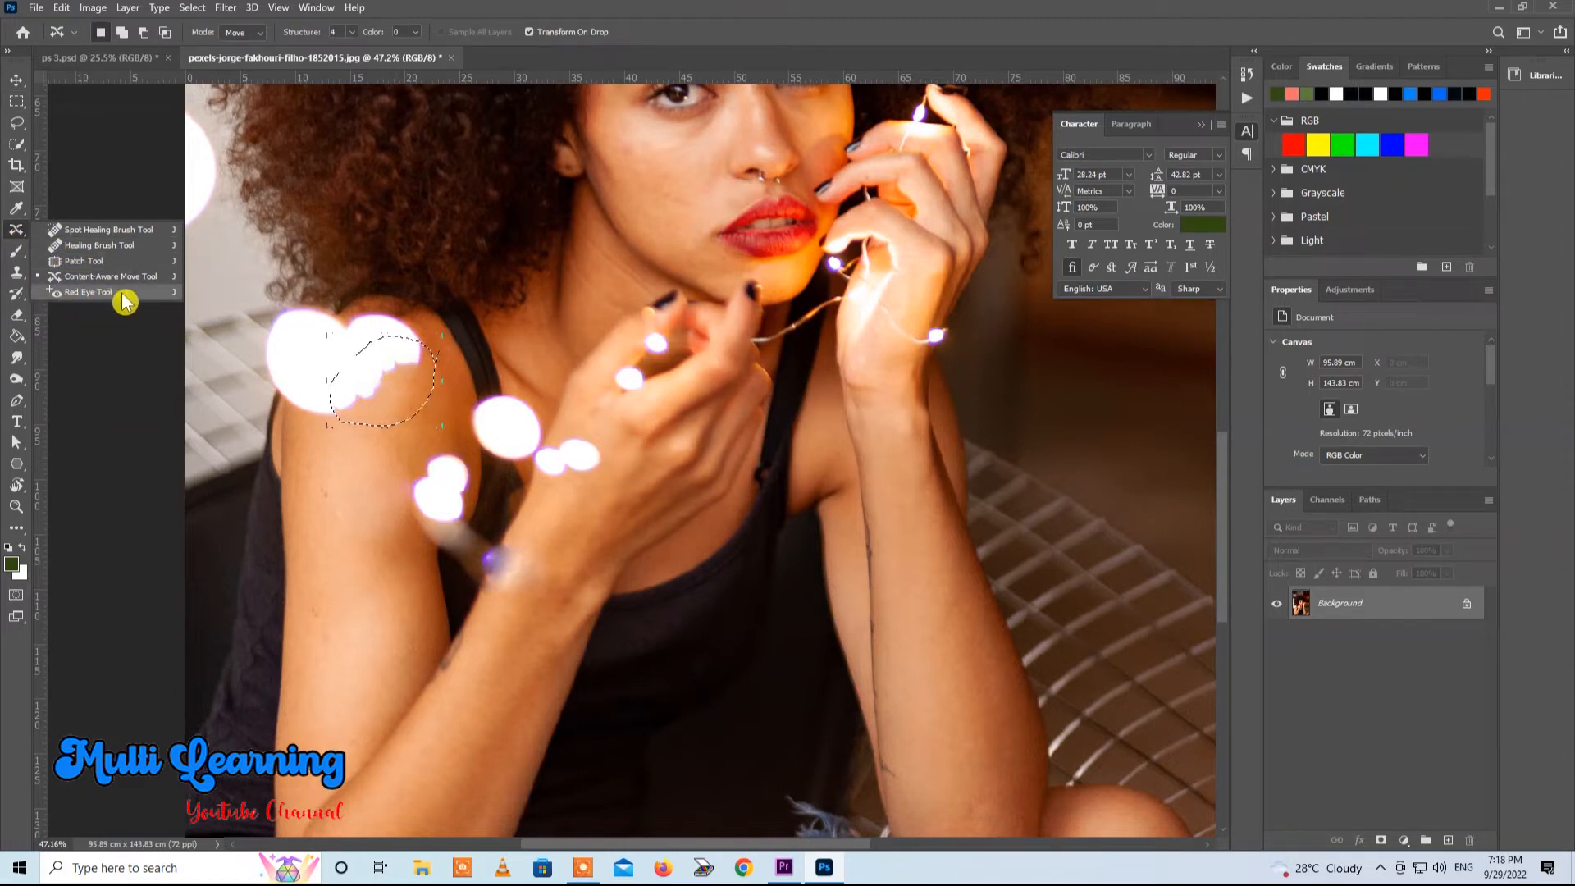
{"action": "left_click", "coordinate": [255, 72]}
{"action": "left_click", "coordinate": [33, 8]}
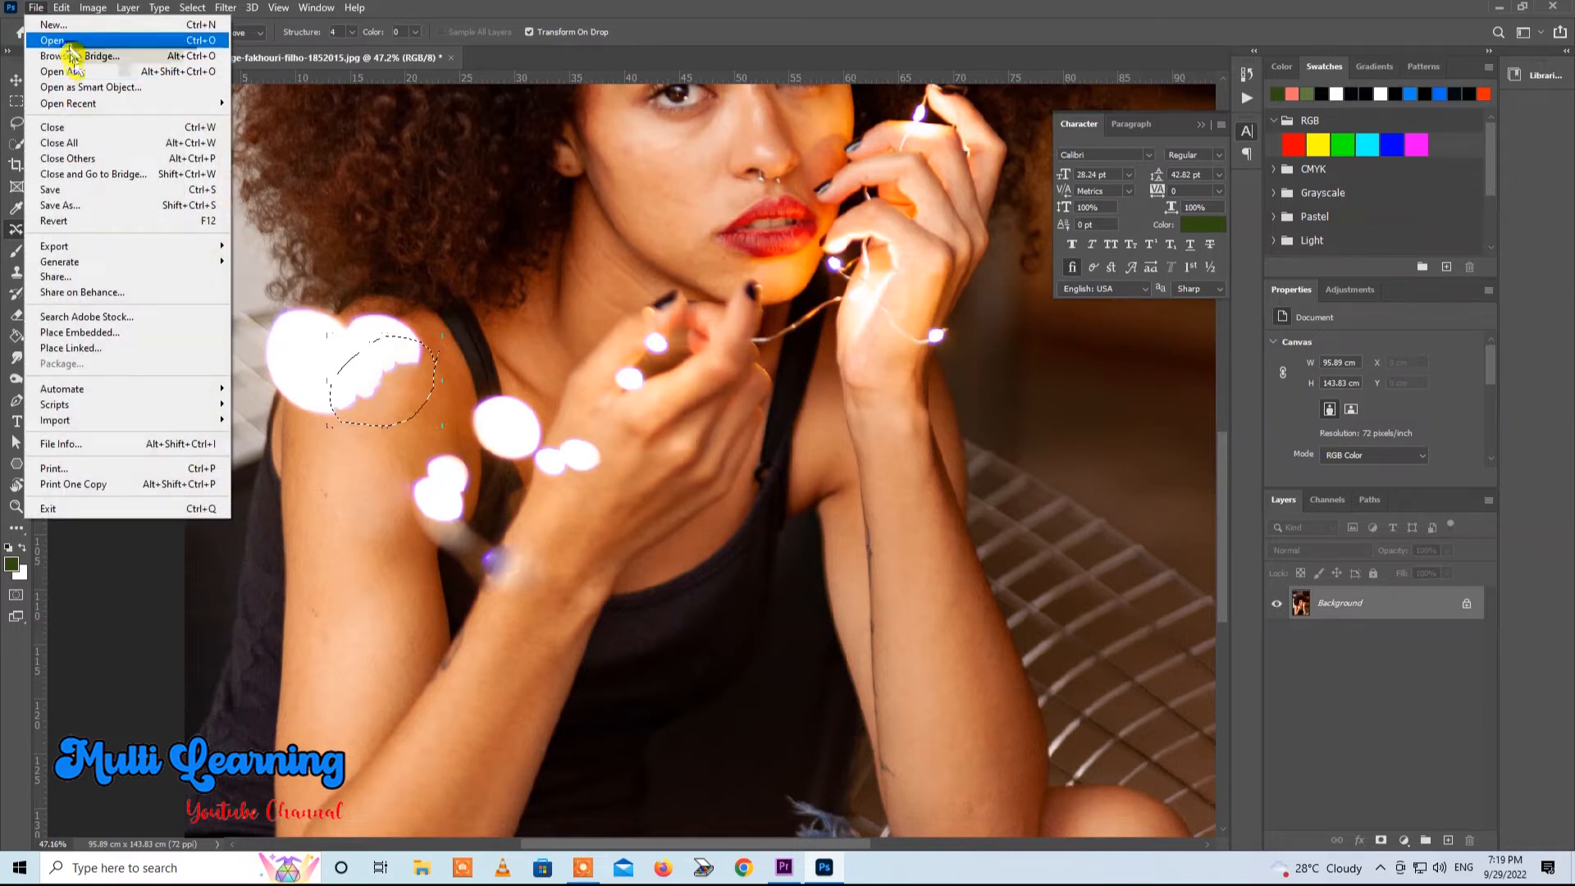
{"action": "left_click", "coordinate": [59, 40]}
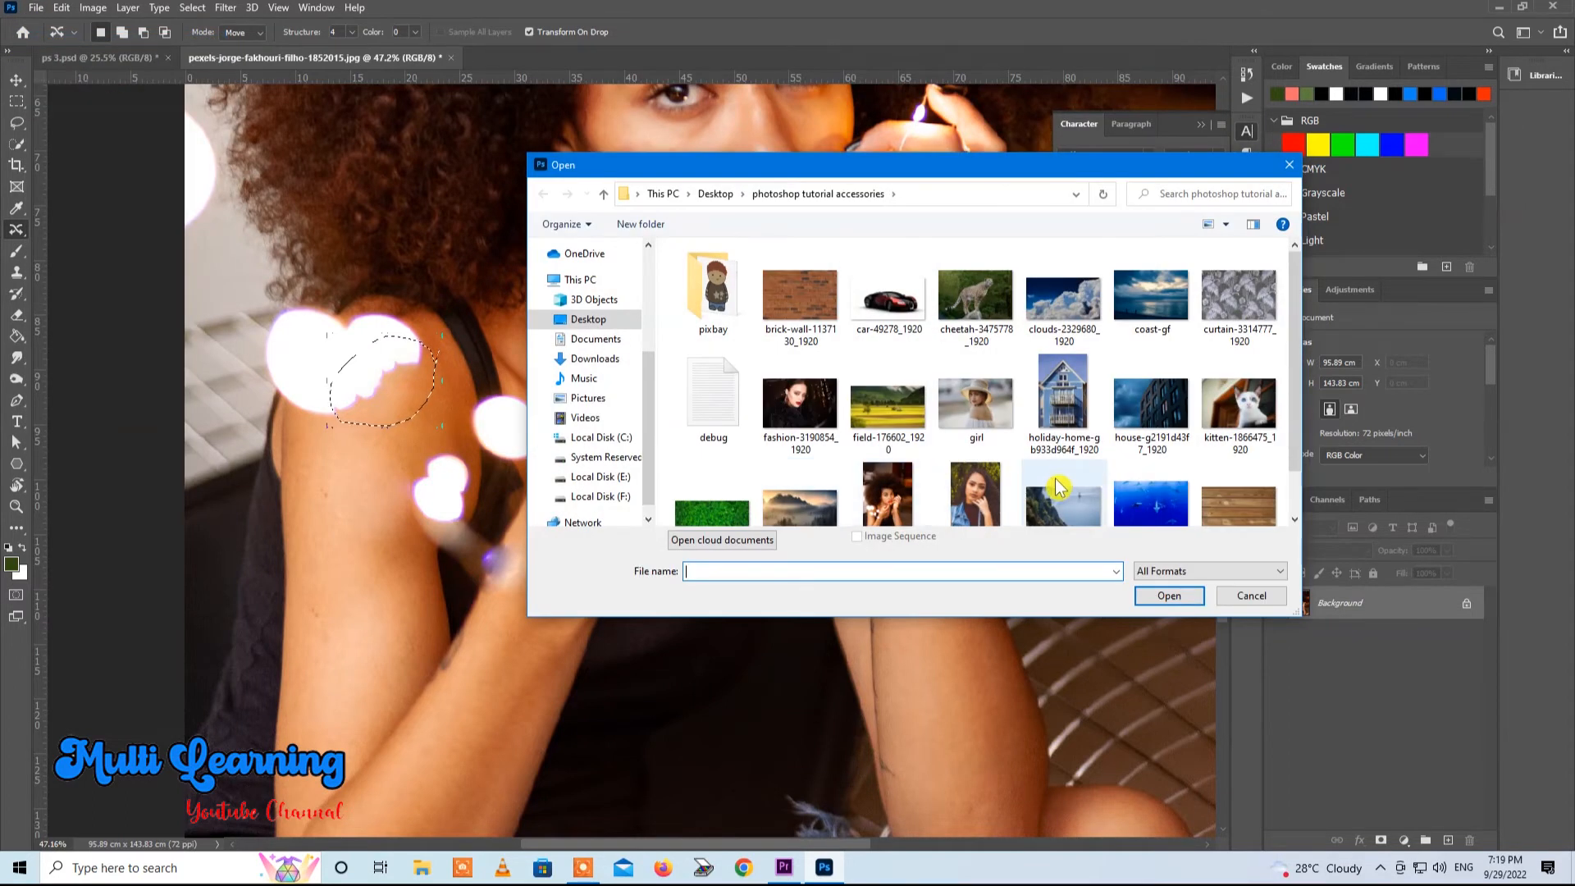
{"action": "left_click", "coordinate": [800, 403]}
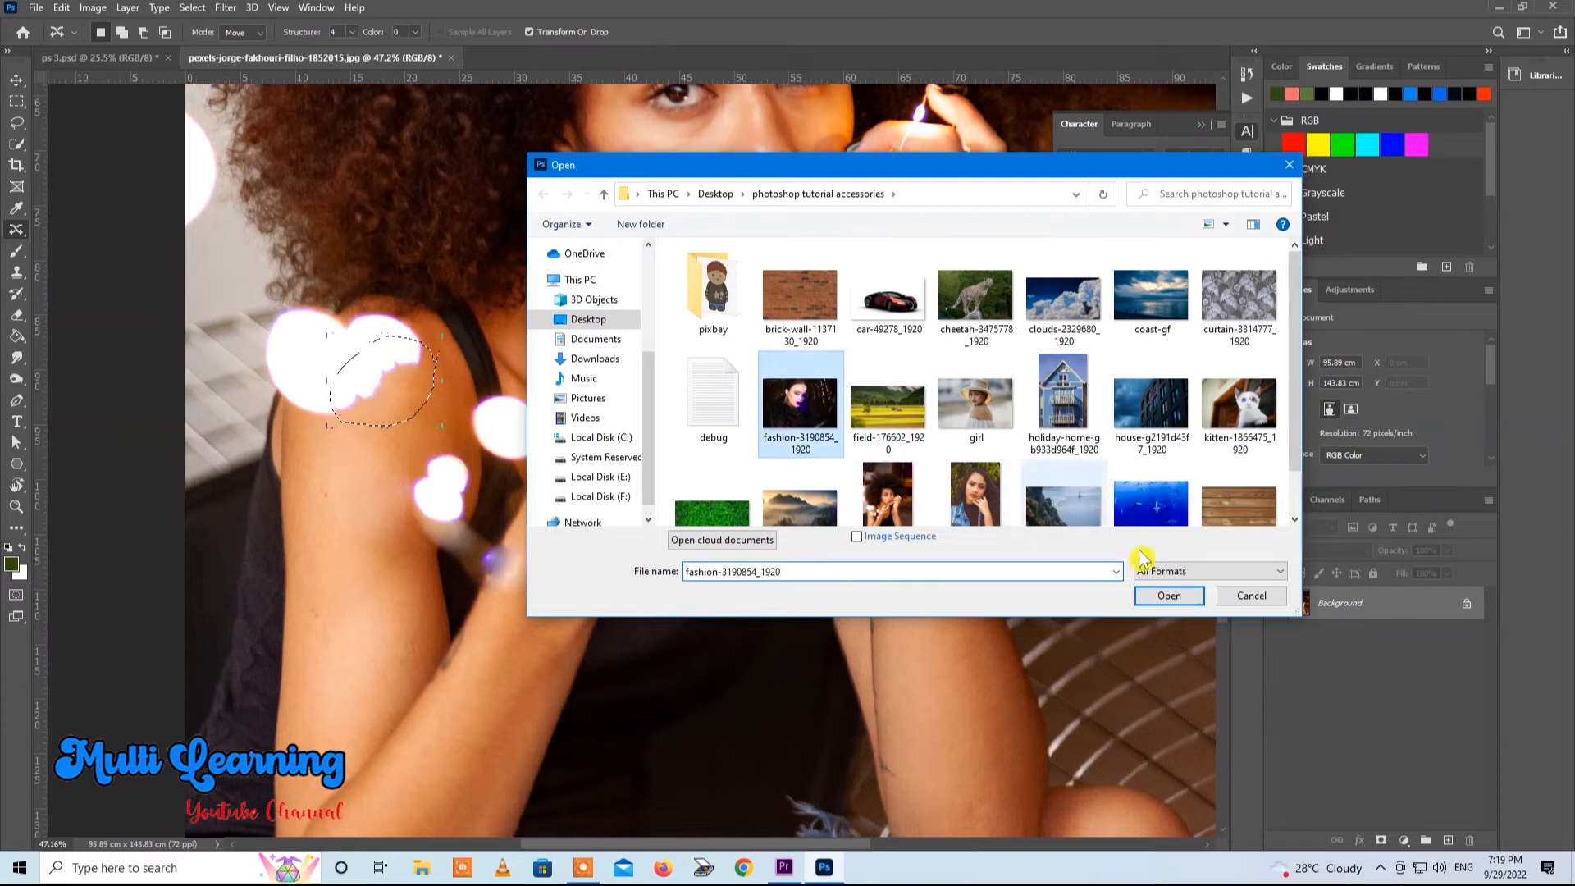
{"action": "left_click", "coordinate": [1168, 597]}
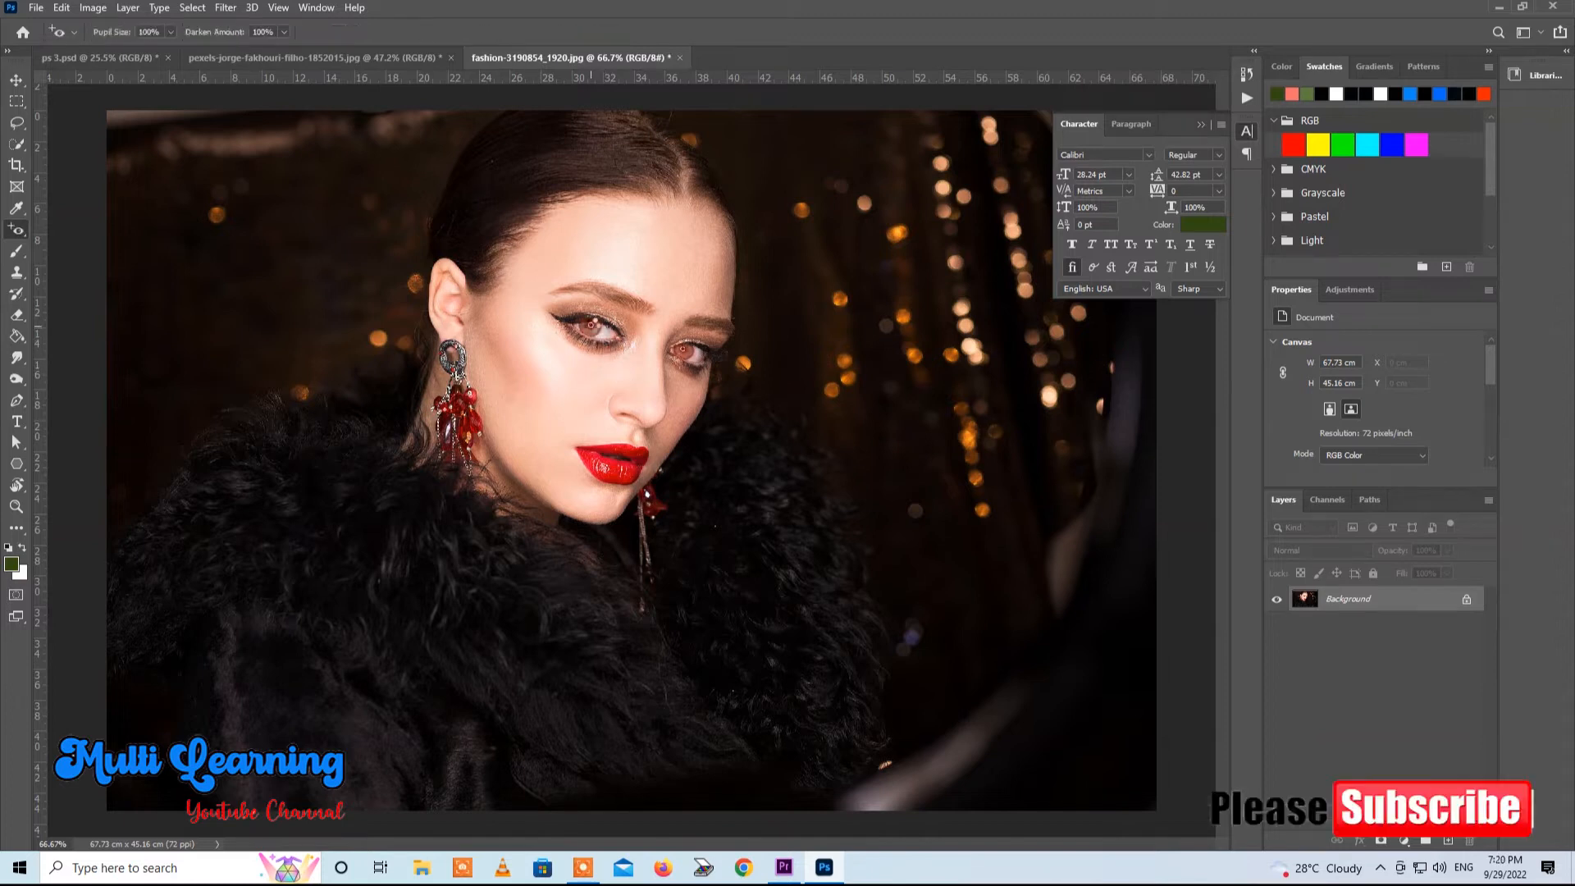
Step: Correct the red pupils of both eyes in the portrait with the Red Eye tool
{"action": "left_click", "coordinate": [593, 326]}
{"action": "left_click", "coordinate": [688, 352]}
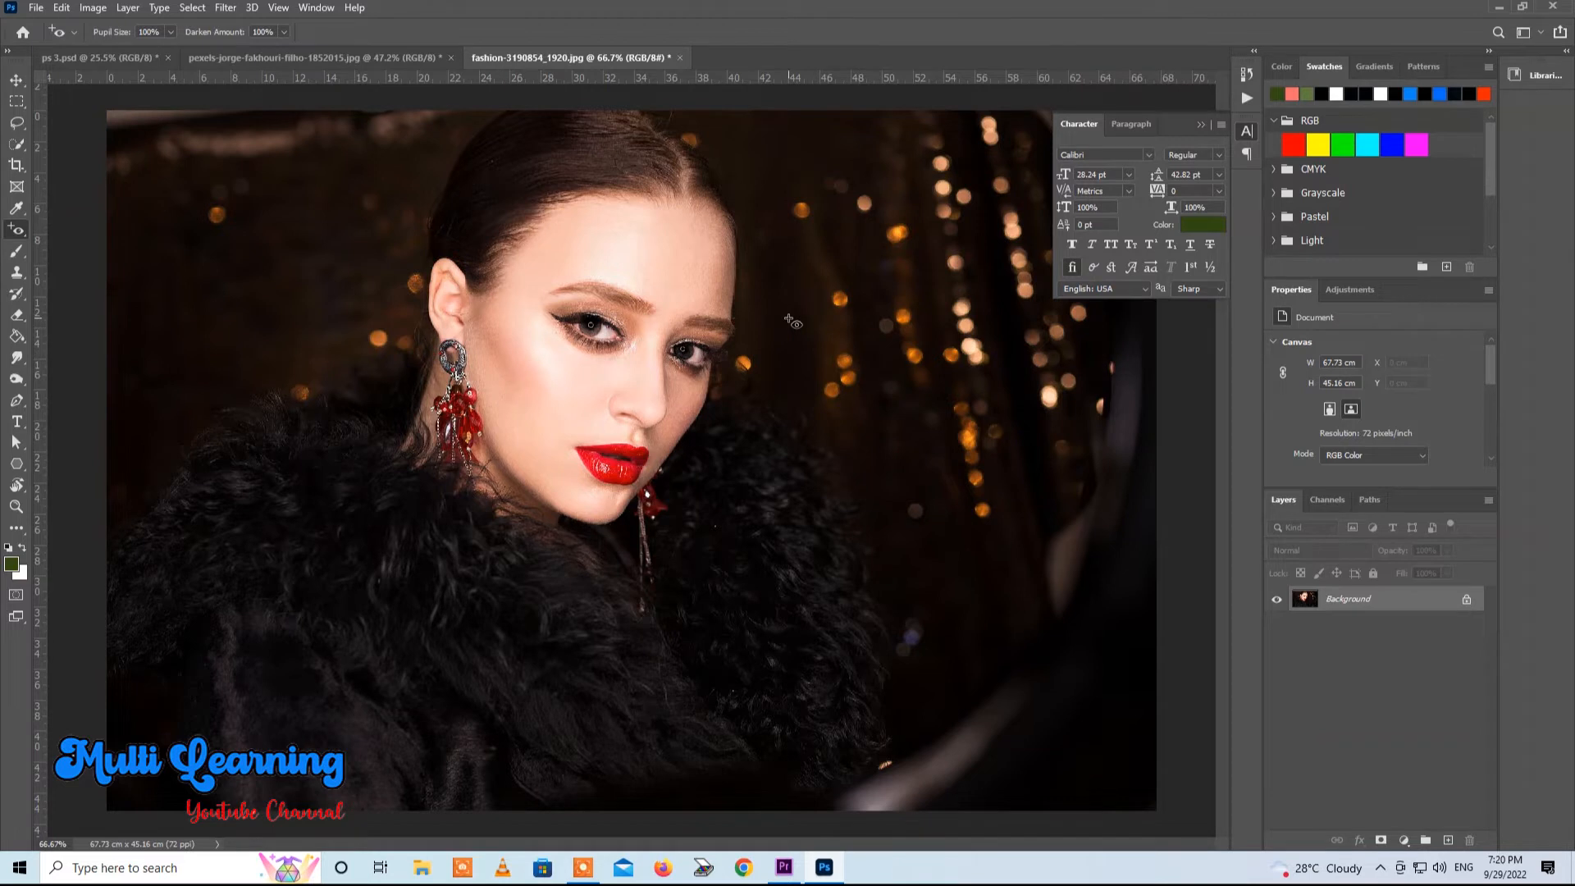
{"action": "key", "text": "ctrl+minus"}
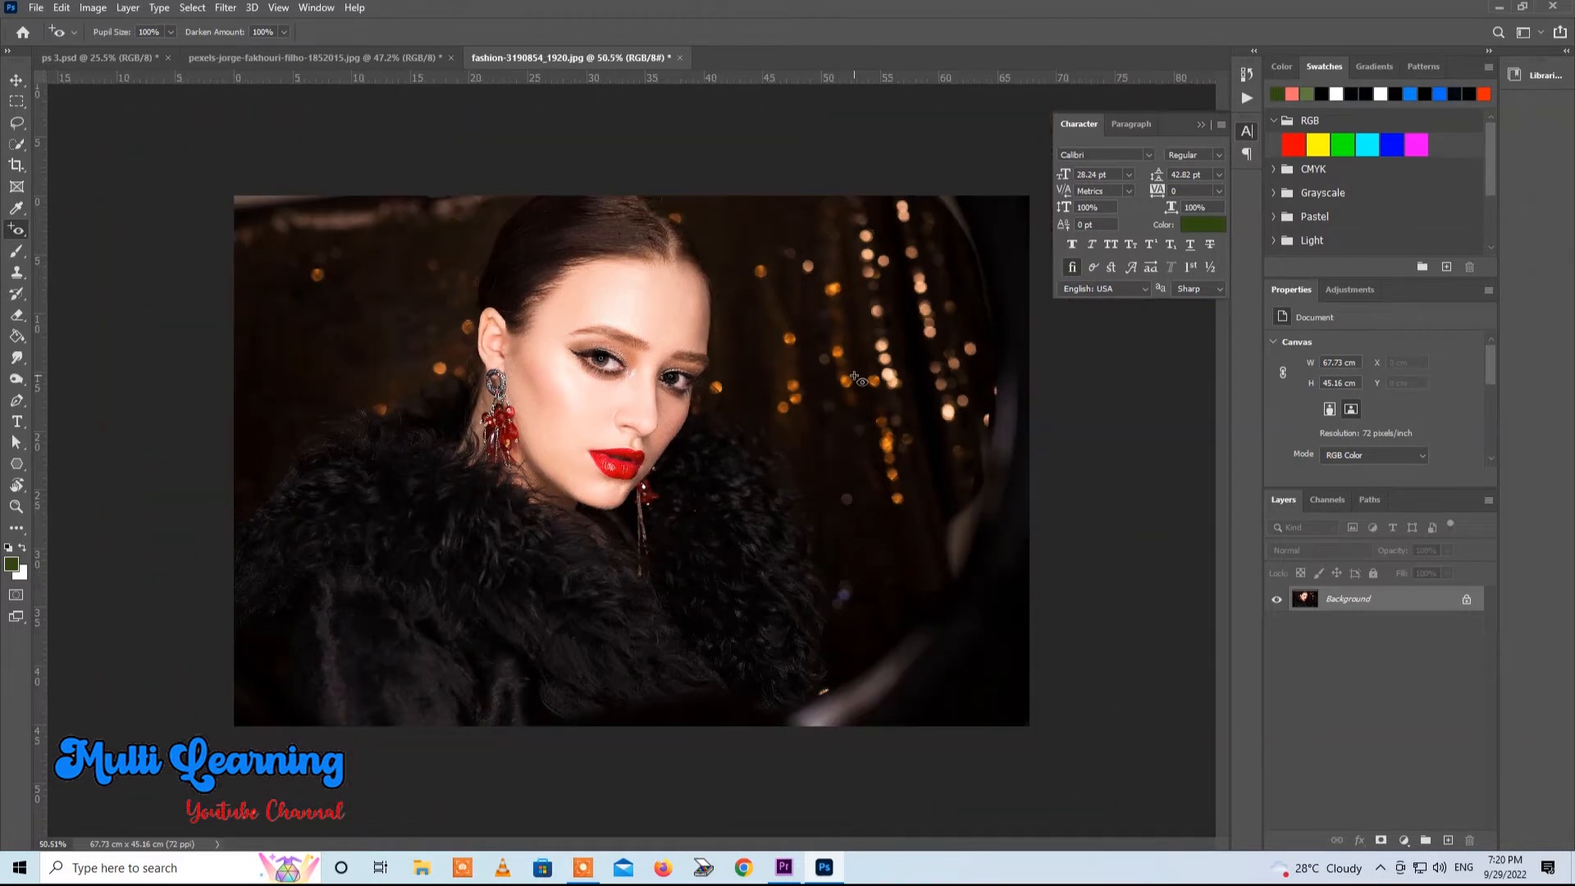
Step: Paint a wide, soft dark green curve around the face and over the fur collar with the 338 px Brush
{"action": "right_click", "coordinate": [17, 230]}
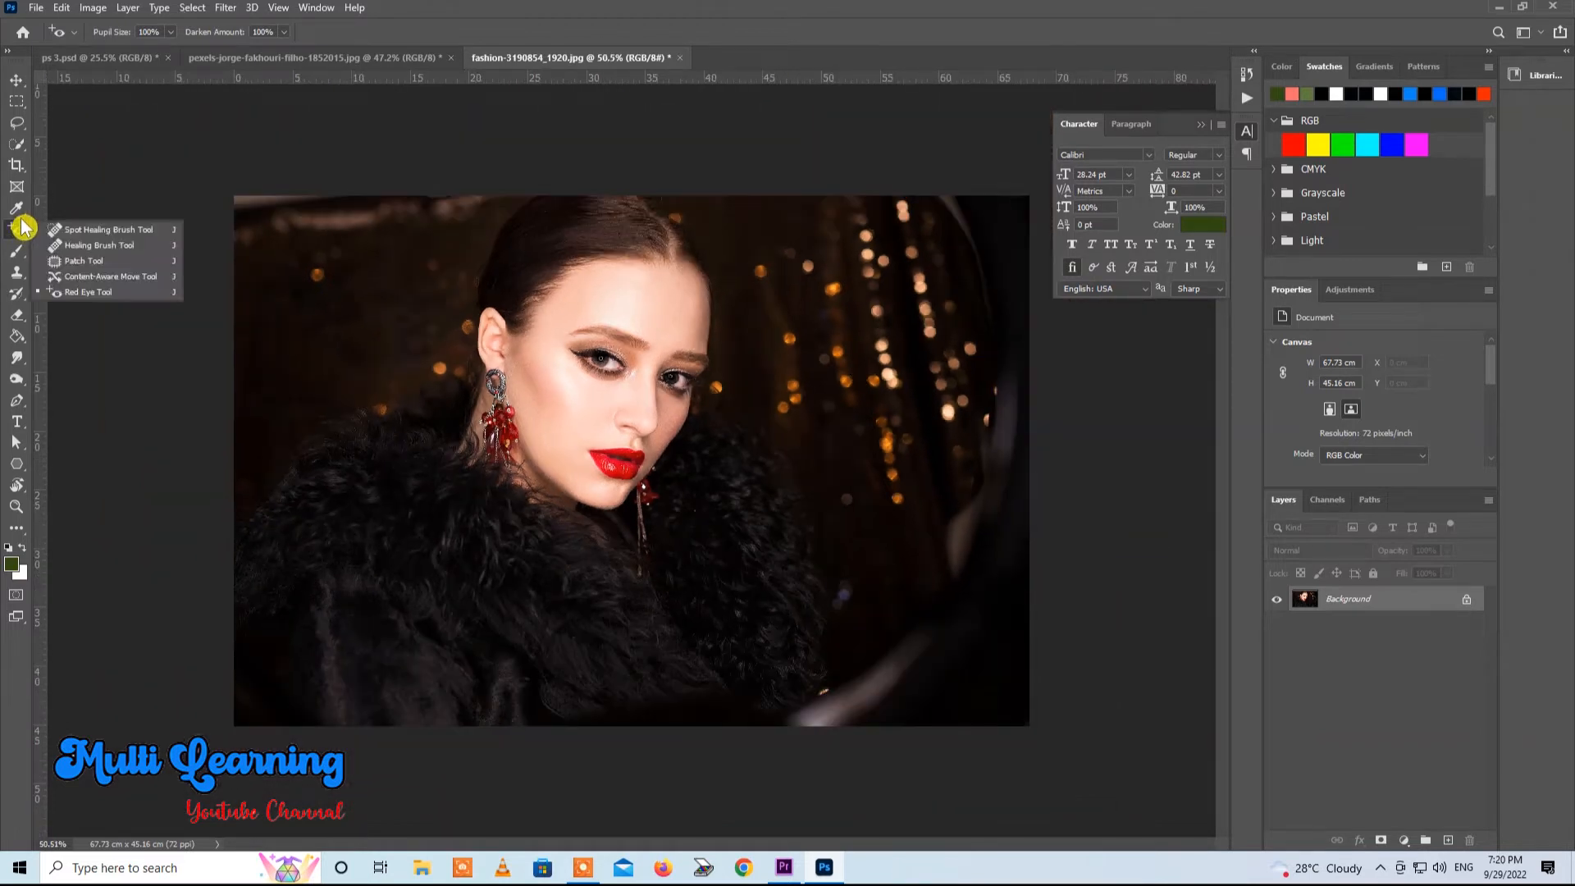
{"action": "left_click", "coordinate": [72, 232]}
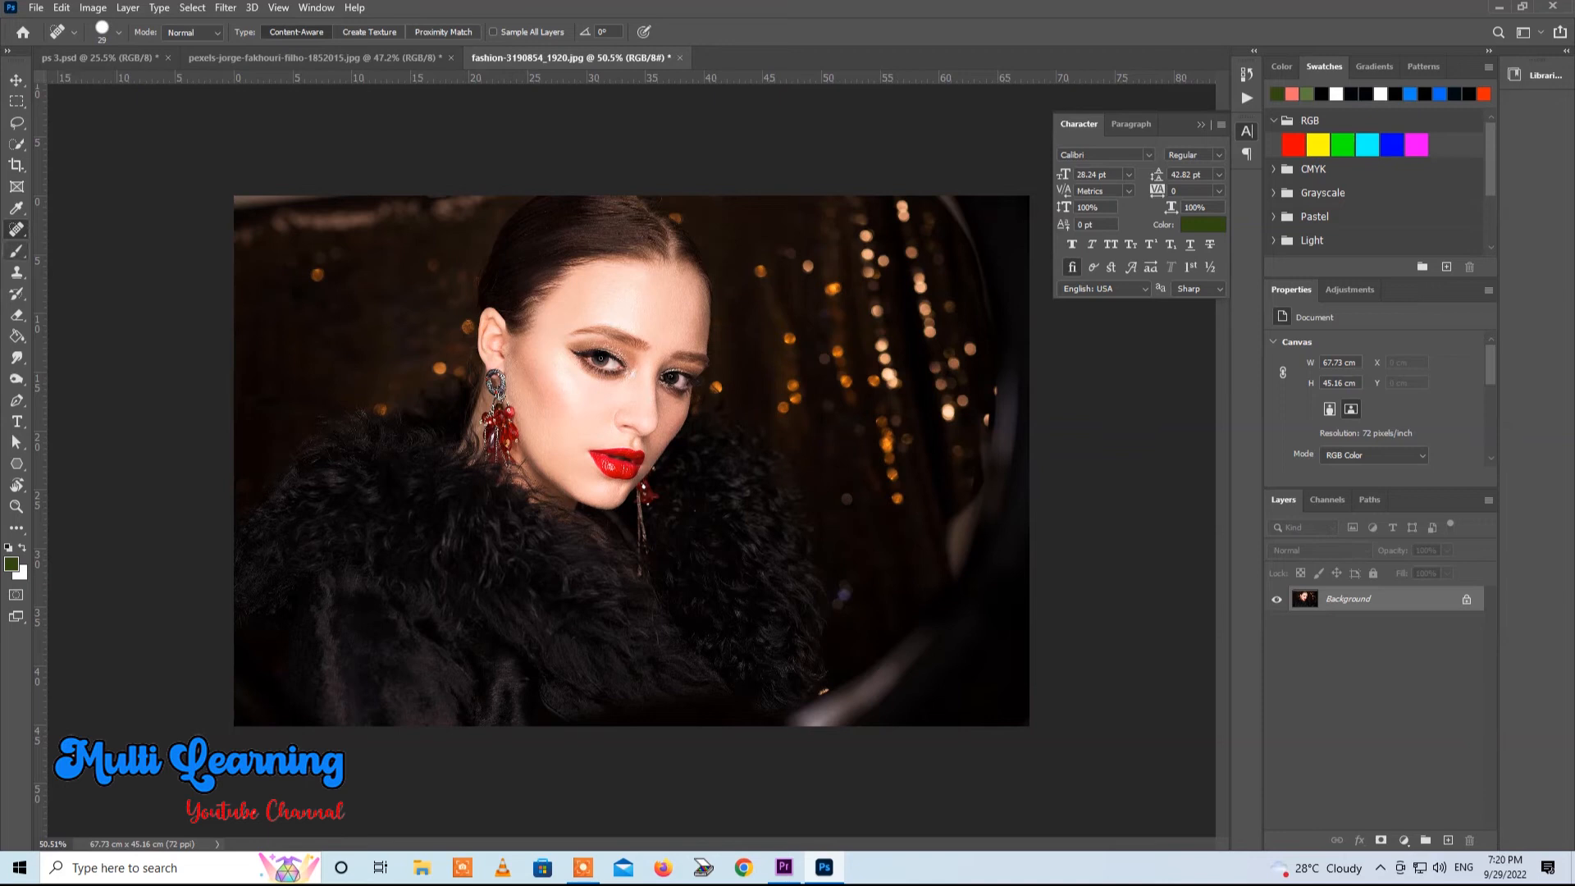
{"action": "left_click", "coordinate": [16, 255]}
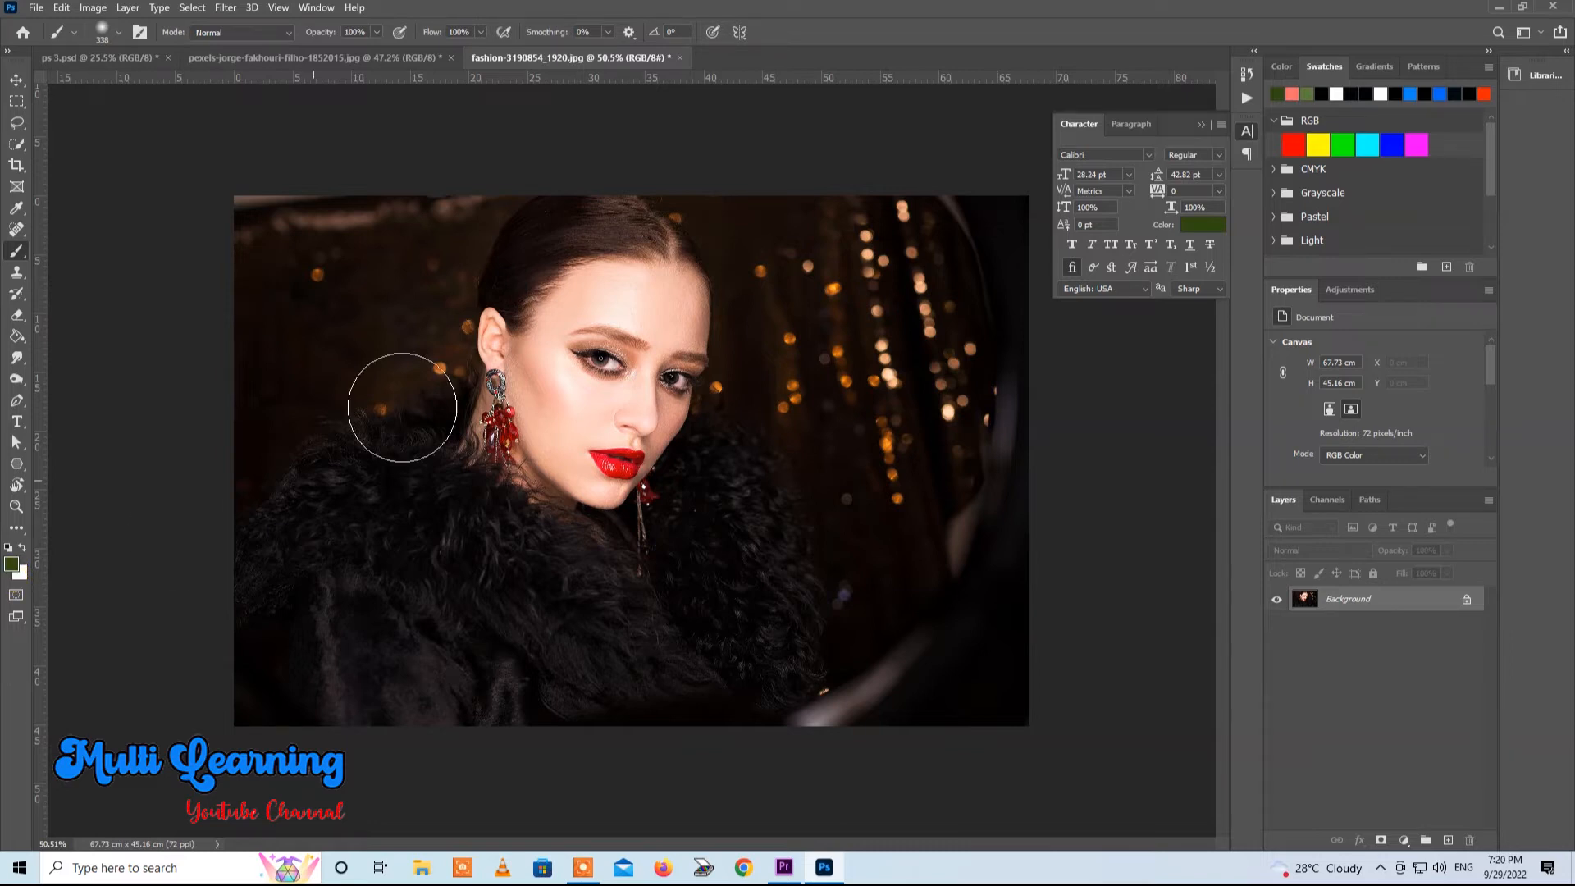
{"action": "mouse_move", "coordinate": [380, 263]}
{"action": "left_mouse_down"}
{"action": "mouse_move", "coordinate": [338, 312]}
{"action": "mouse_move", "coordinate": [338, 411]}
{"action": "mouse_move", "coordinate": [391, 497]}
{"action": "mouse_move", "coordinate": [621, 559]}
{"action": "mouse_move", "coordinate": [703, 528]}
{"action": "left_mouse_up"}
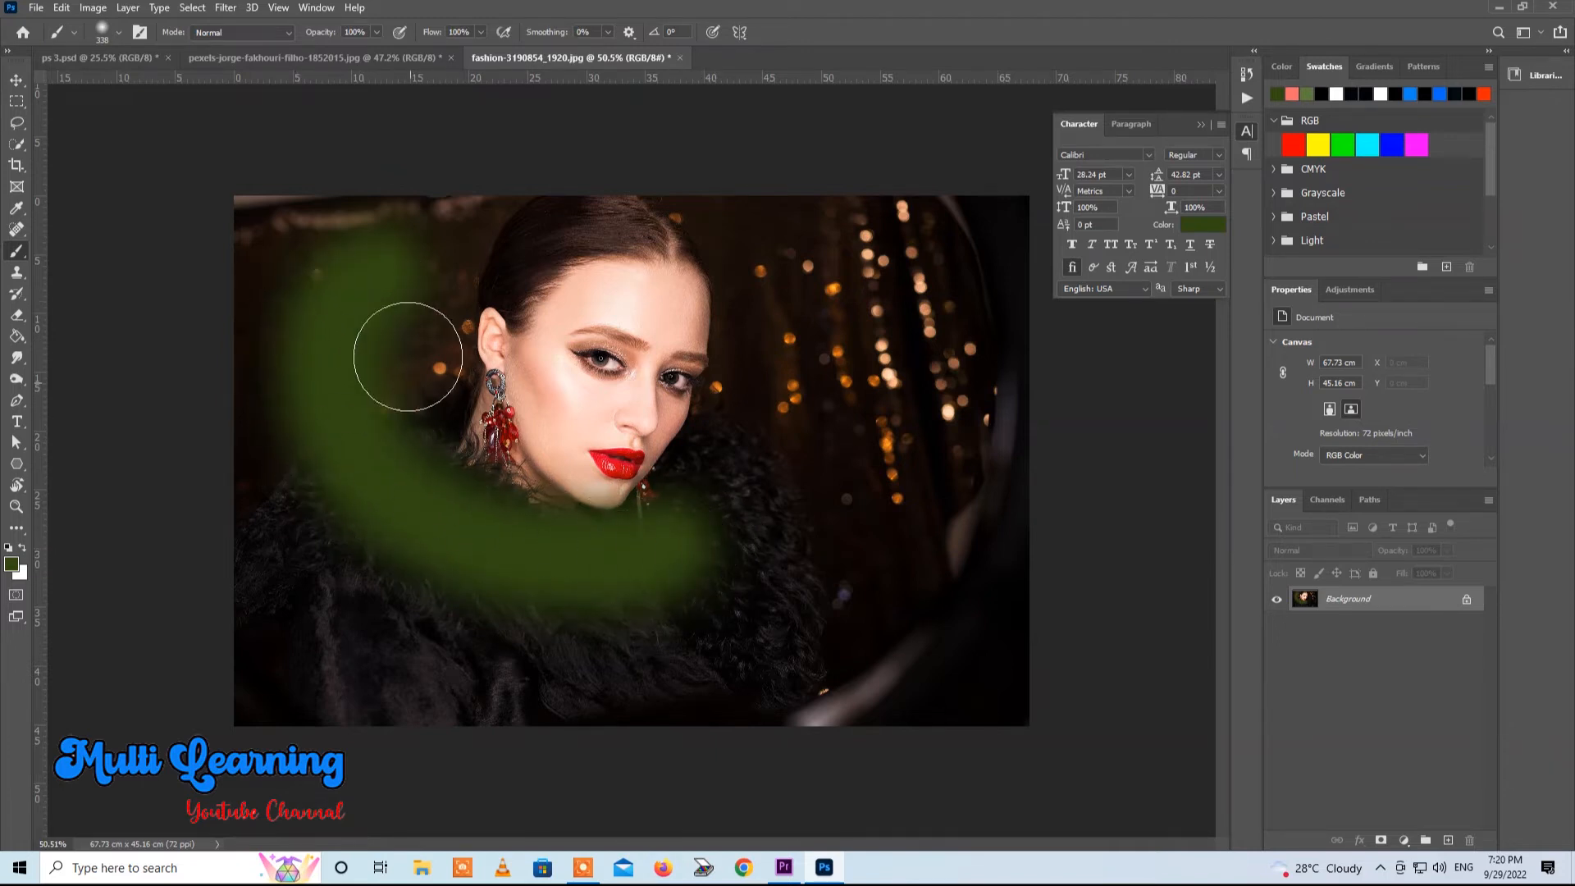
{"action": "left_click_drag", "start_coordinate": [686, 517], "coordinate": [671, 532]}
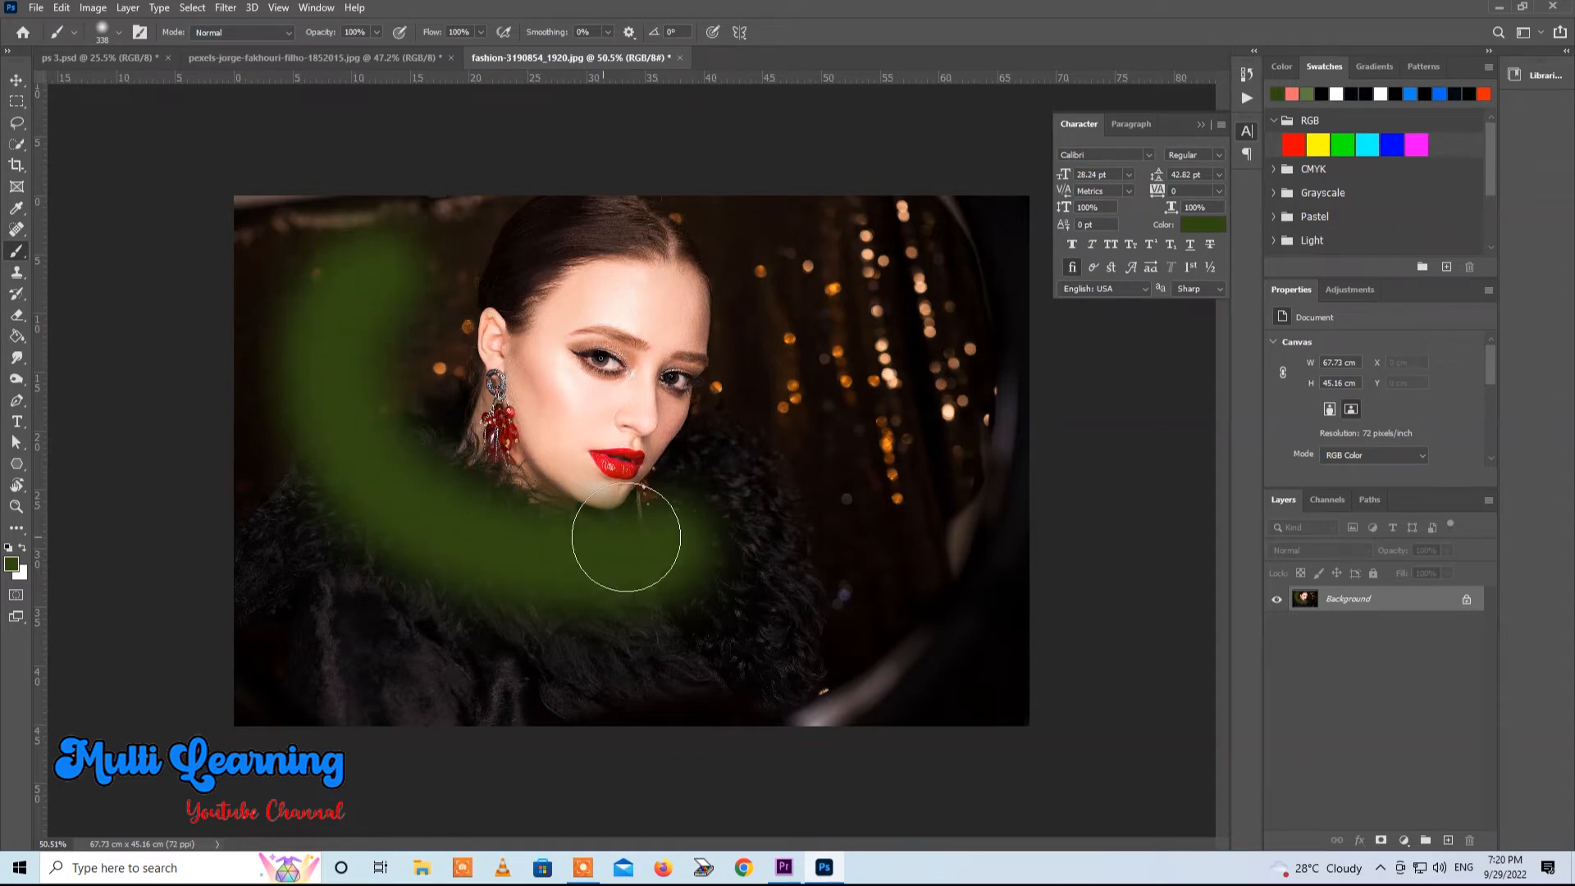
Step: Reduce the brush size to 72 px and paint a soft green zigzag over the background lights beside the head
{"action": "right_click", "coordinate": [760, 336]}
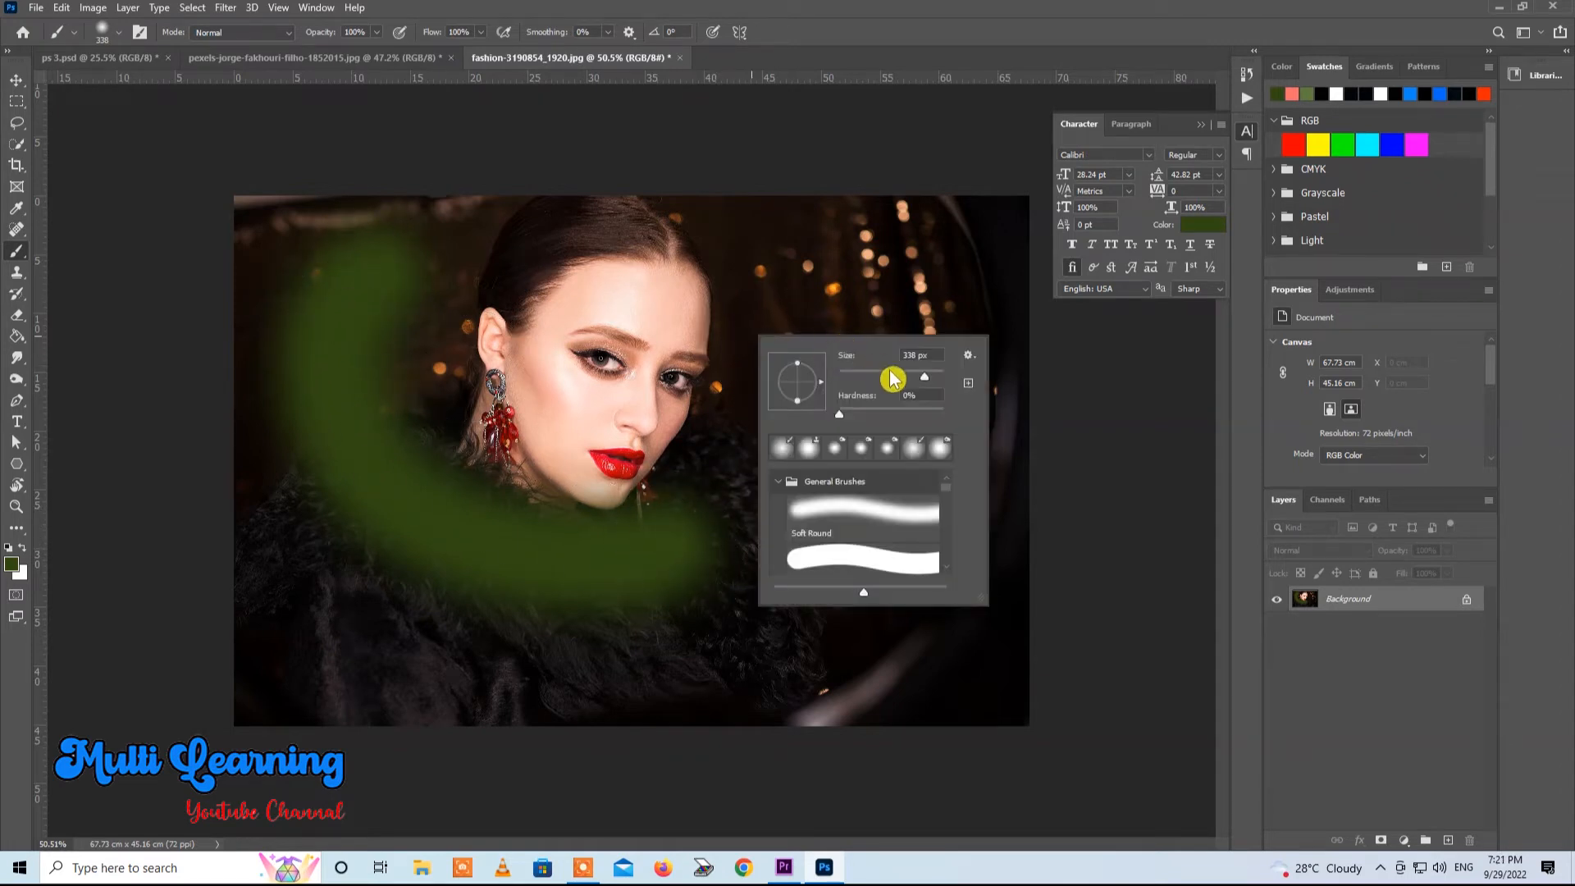
{"action": "left_click_drag", "start_coordinate": [925, 377], "coordinate": [877, 376]}
{"action": "mouse_move", "coordinate": [745, 233]}
{"action": "left_mouse_down"}
{"action": "mouse_move", "coordinate": [904, 273]}
{"action": "mouse_move", "coordinate": [761, 371]}
{"action": "left_mouse_up"}
Step: Set the brush hardness to 100% and paint a wavy green stroke from the background lights across the face
{"action": "right_click", "coordinate": [768, 400]}
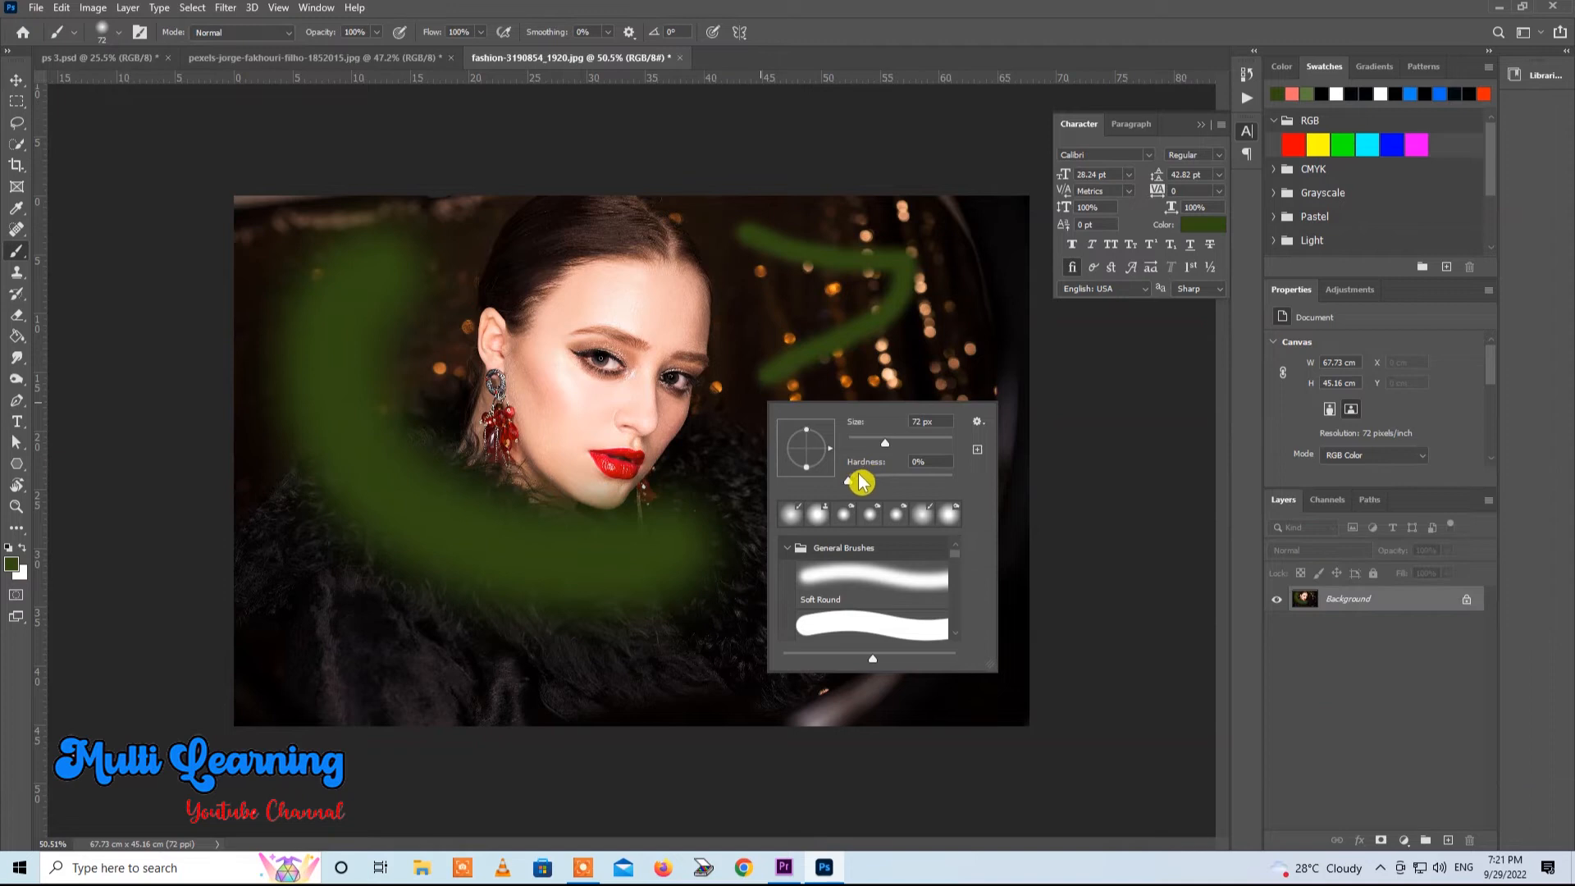
{"action": "left_click_drag", "start_coordinate": [850, 484], "coordinate": [971, 496]}
{"action": "mouse_move", "coordinate": [968, 310]}
{"action": "left_mouse_down"}
{"action": "mouse_move", "coordinate": [915, 374]}
{"action": "mouse_move", "coordinate": [882, 489]}
{"action": "mouse_move", "coordinate": [848, 535]}
{"action": "mouse_move", "coordinate": [771, 465]}
{"action": "mouse_move", "coordinate": [618, 418]}
{"action": "mouse_move", "coordinate": [341, 493]}
{"action": "left_mouse_up"}
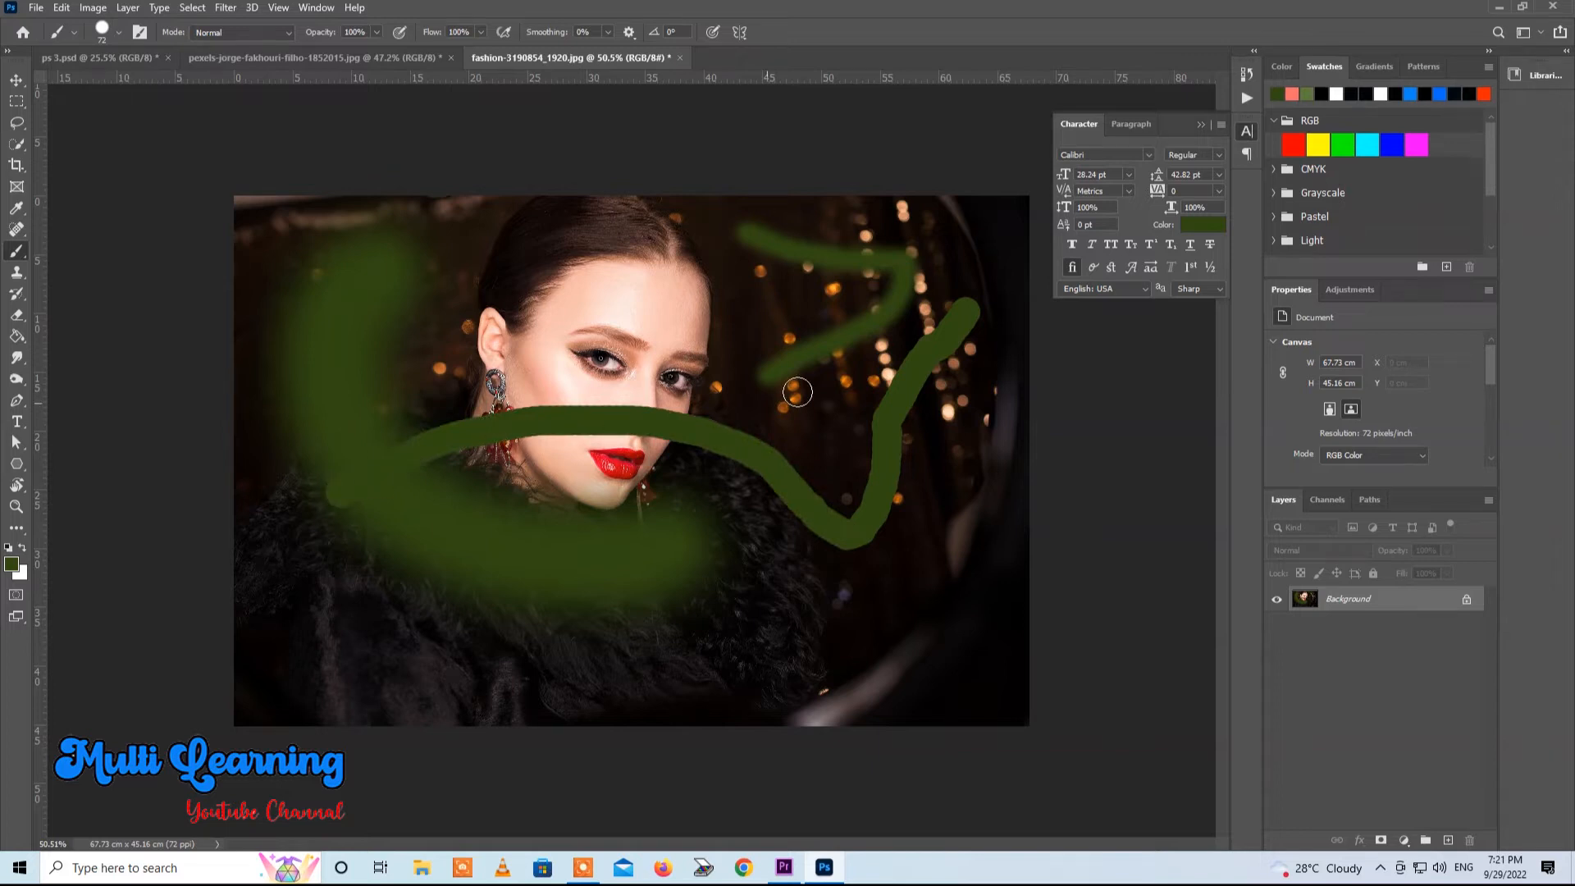
Step: Lower the brush hardness to 33% and paint a curved green stroke from the background beside the face down to the chin
{"action": "right_click", "coordinate": [846, 368]}
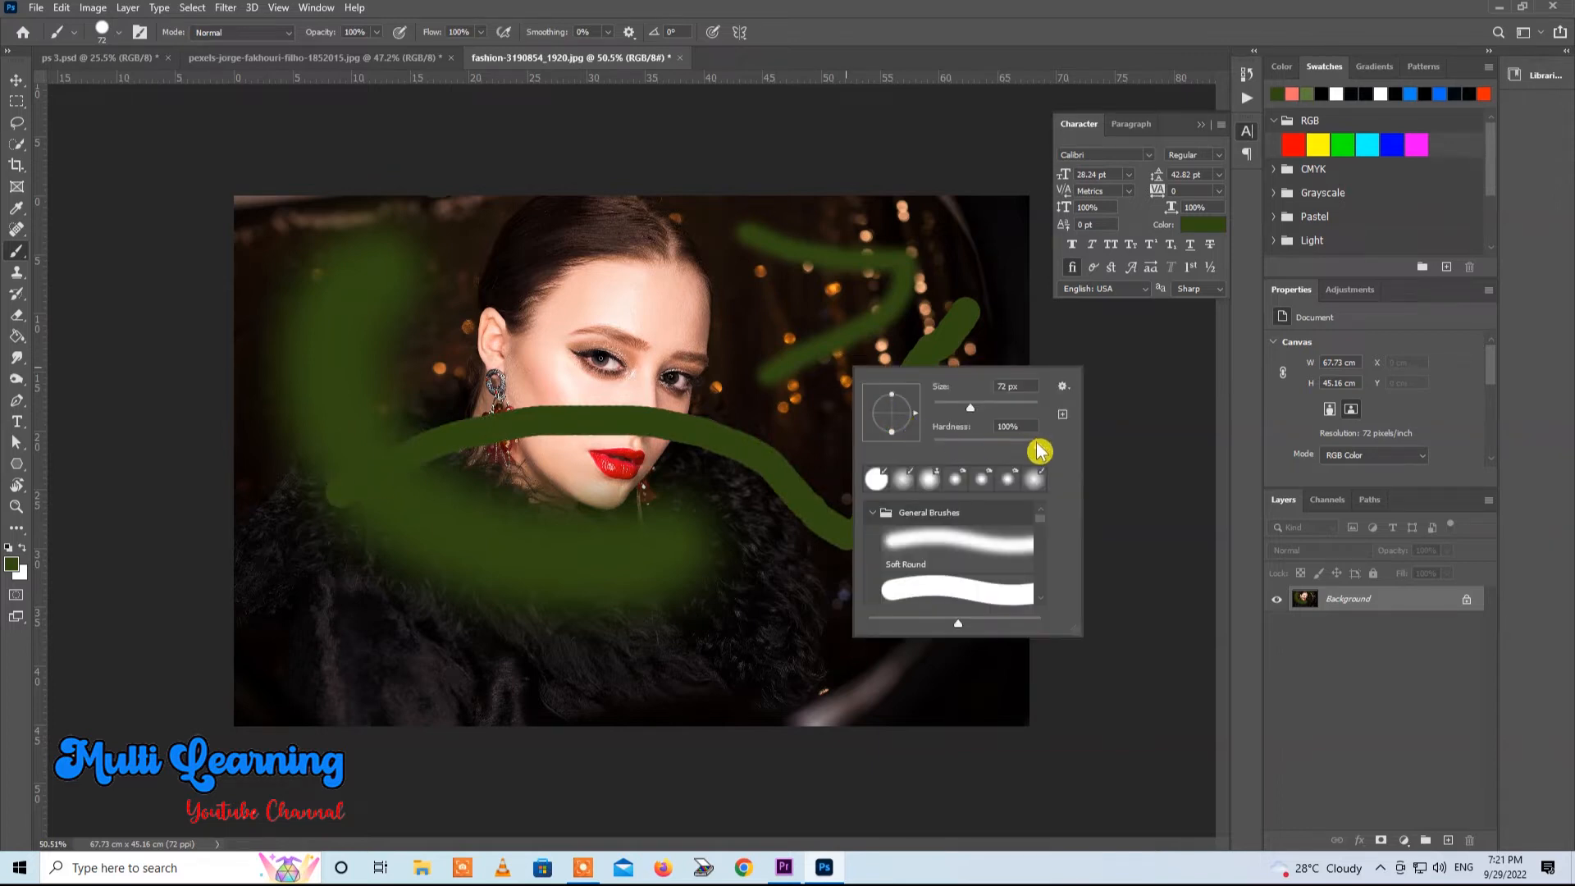
{"action": "mouse_move", "coordinate": [1038, 444]}
{"action": "left_mouse_down"}
{"action": "mouse_move", "coordinate": [931, 443]}
{"action": "mouse_move", "coordinate": [983, 443]}
{"action": "mouse_move", "coordinate": [970, 442]}
{"action": "left_mouse_up"}
{"action": "left_click", "coordinate": [782, 313]}
{"action": "mouse_move", "coordinate": [786, 297]}
{"action": "left_mouse_down"}
{"action": "mouse_move", "coordinate": [736, 360]}
{"action": "mouse_move", "coordinate": [725, 472]}
{"action": "mouse_move", "coordinate": [689, 524]}
{"action": "left_mouse_up"}
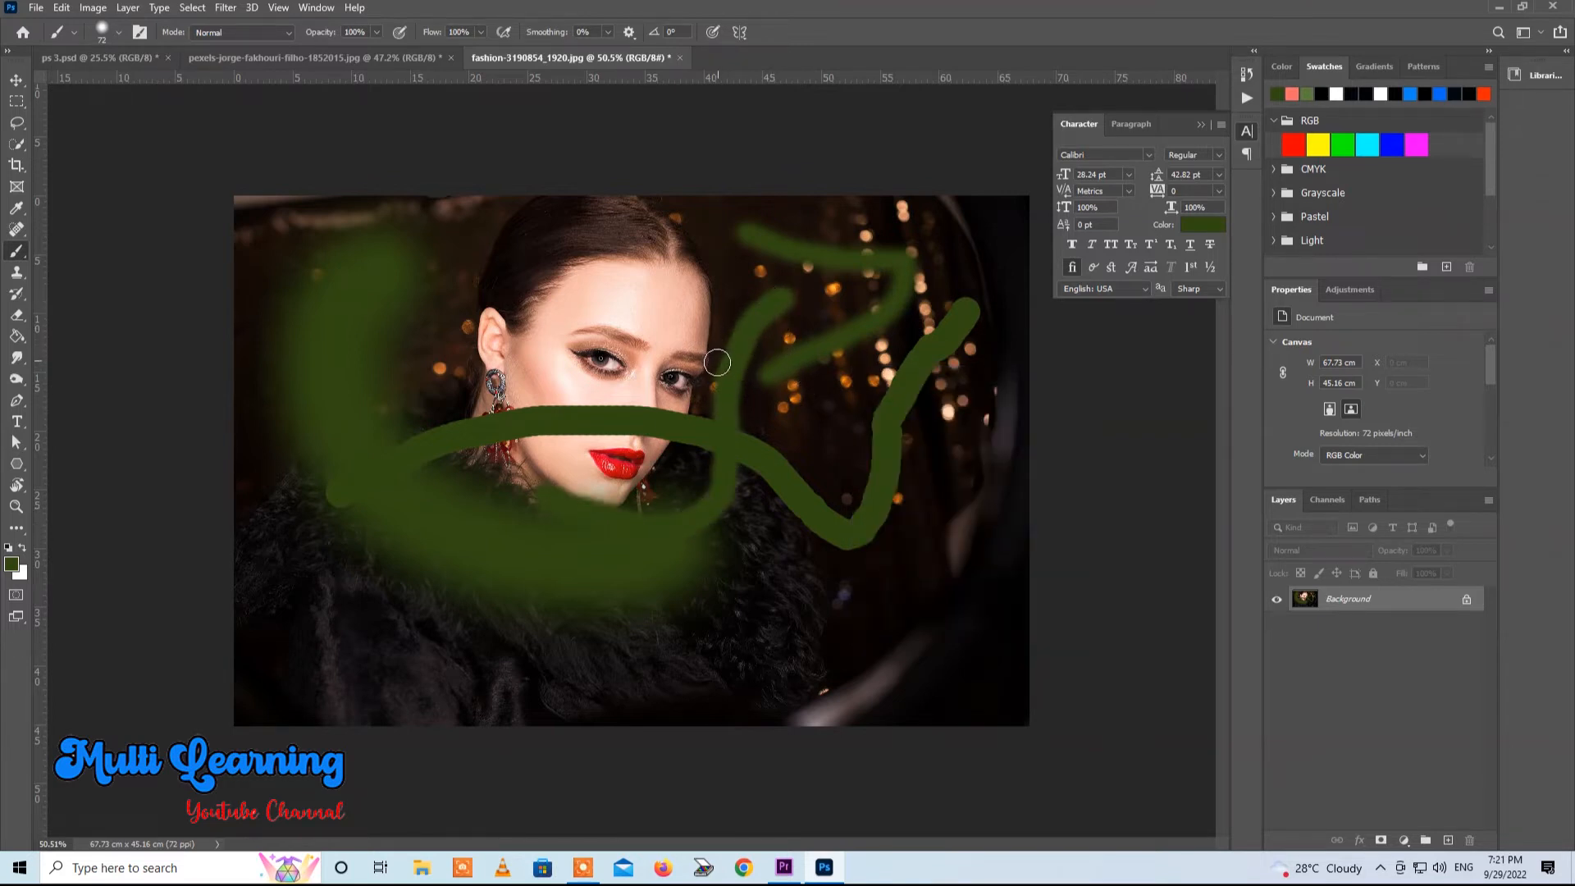
Step: Raise the brush hardness back to 100% and paint a curved green stroke across the forehead and eyes
{"action": "right_click", "coordinate": [849, 285]}
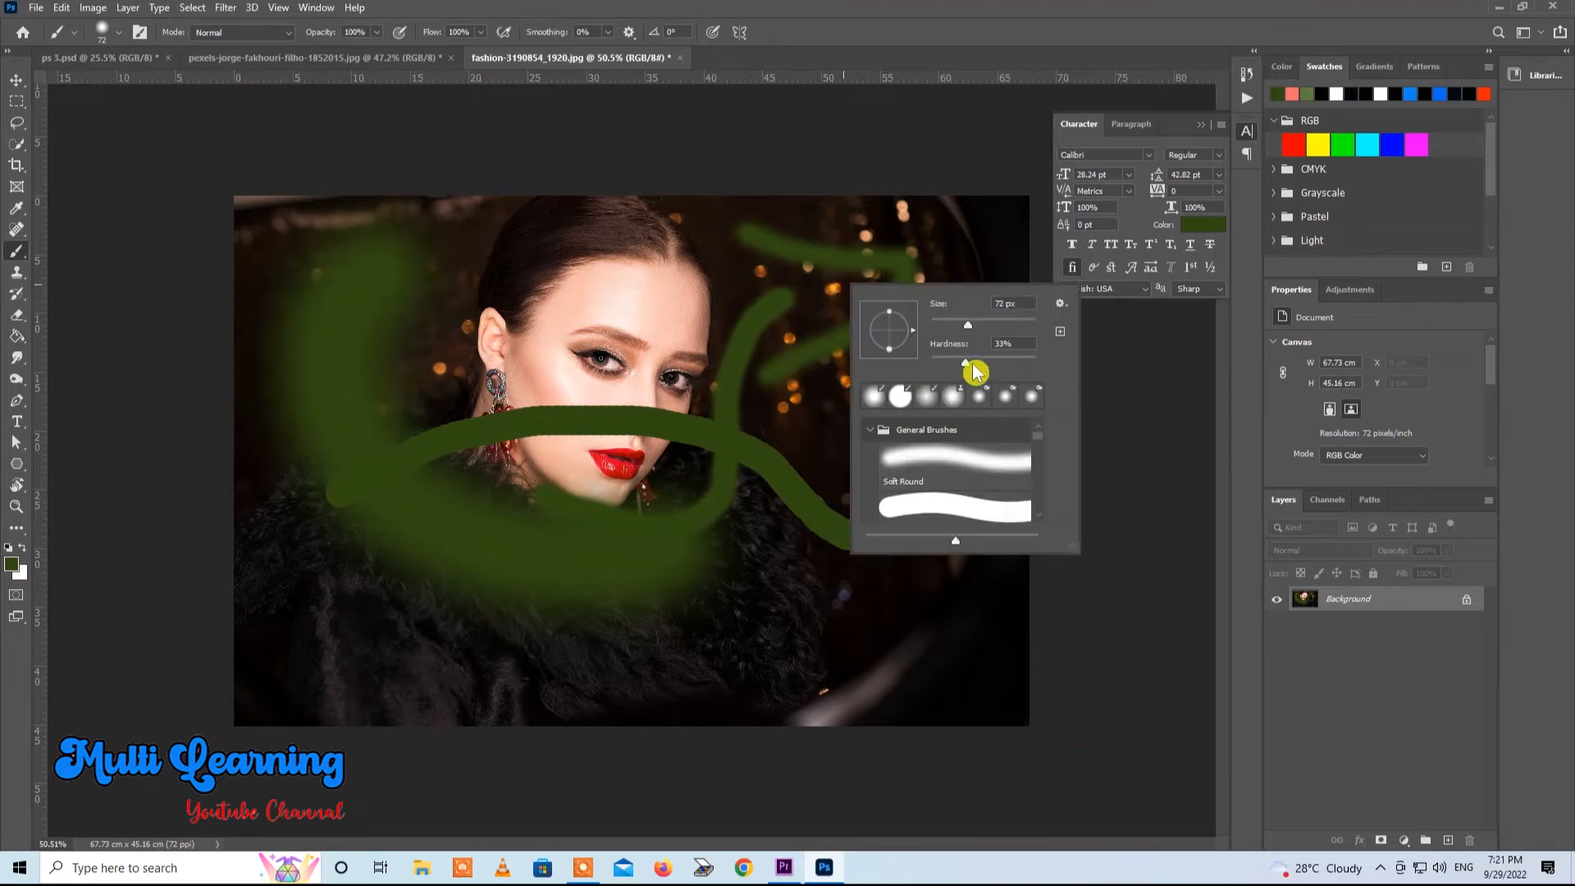
{"action": "left_click", "coordinate": [723, 236]}
{"action": "mouse_move", "coordinate": [722, 233]}
{"action": "left_mouse_down"}
{"action": "mouse_move", "coordinate": [648, 377]}
{"action": "mouse_move", "coordinate": [376, 295]}
{"action": "mouse_move", "coordinate": [295, 302]}
{"action": "left_mouse_up"}
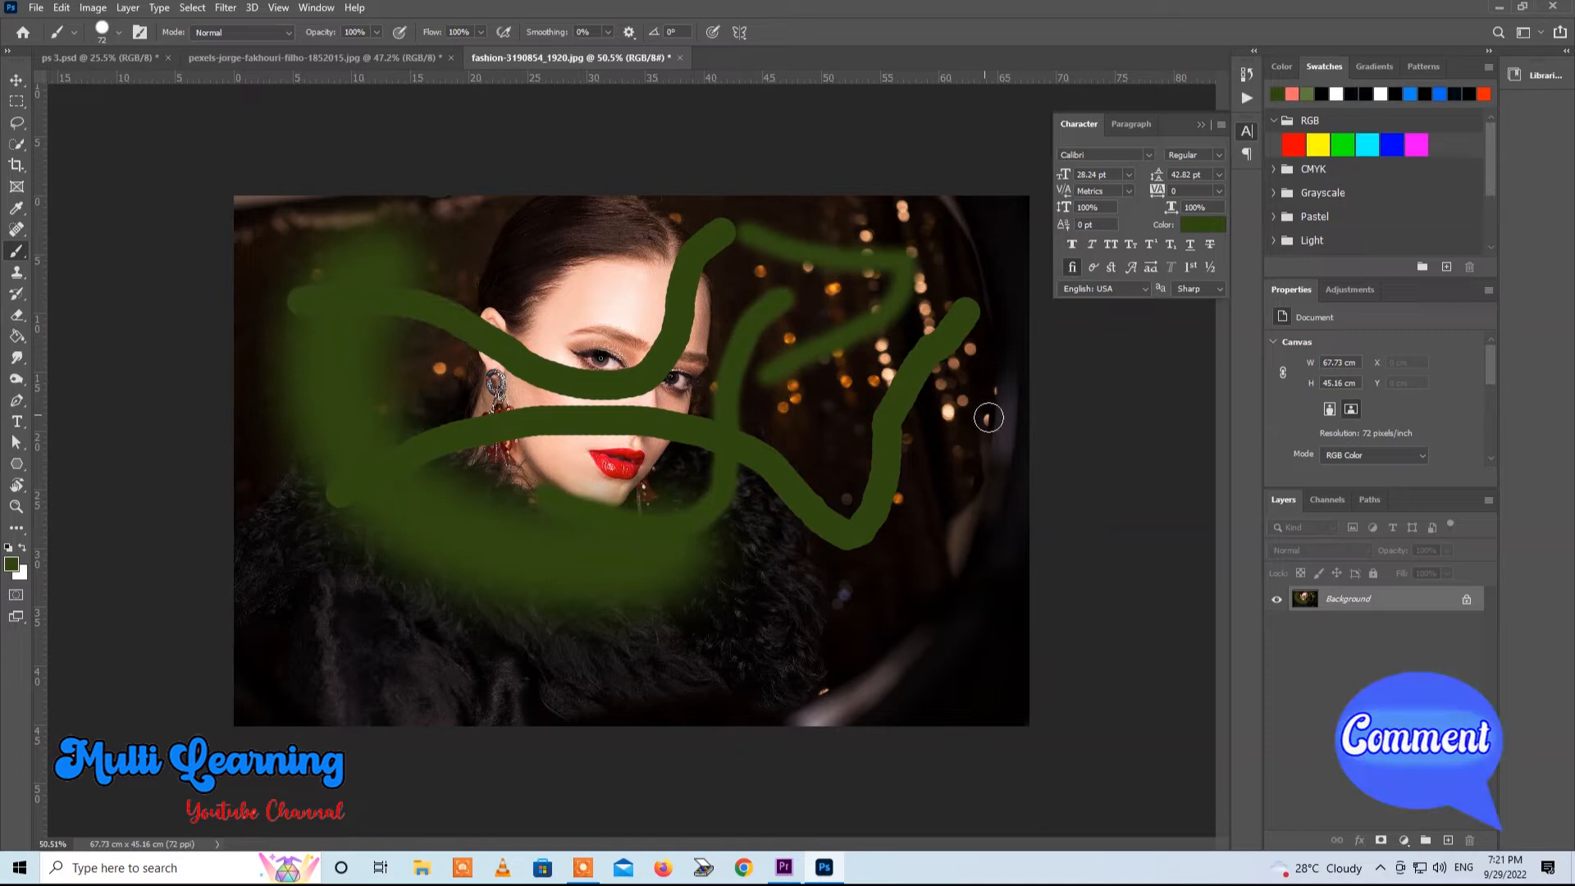
Step: Choose a rough-edged 152 px brush preset and paint textured green strokes over the face and across the fur coat
{"action": "right_click", "coordinate": [808, 269]}
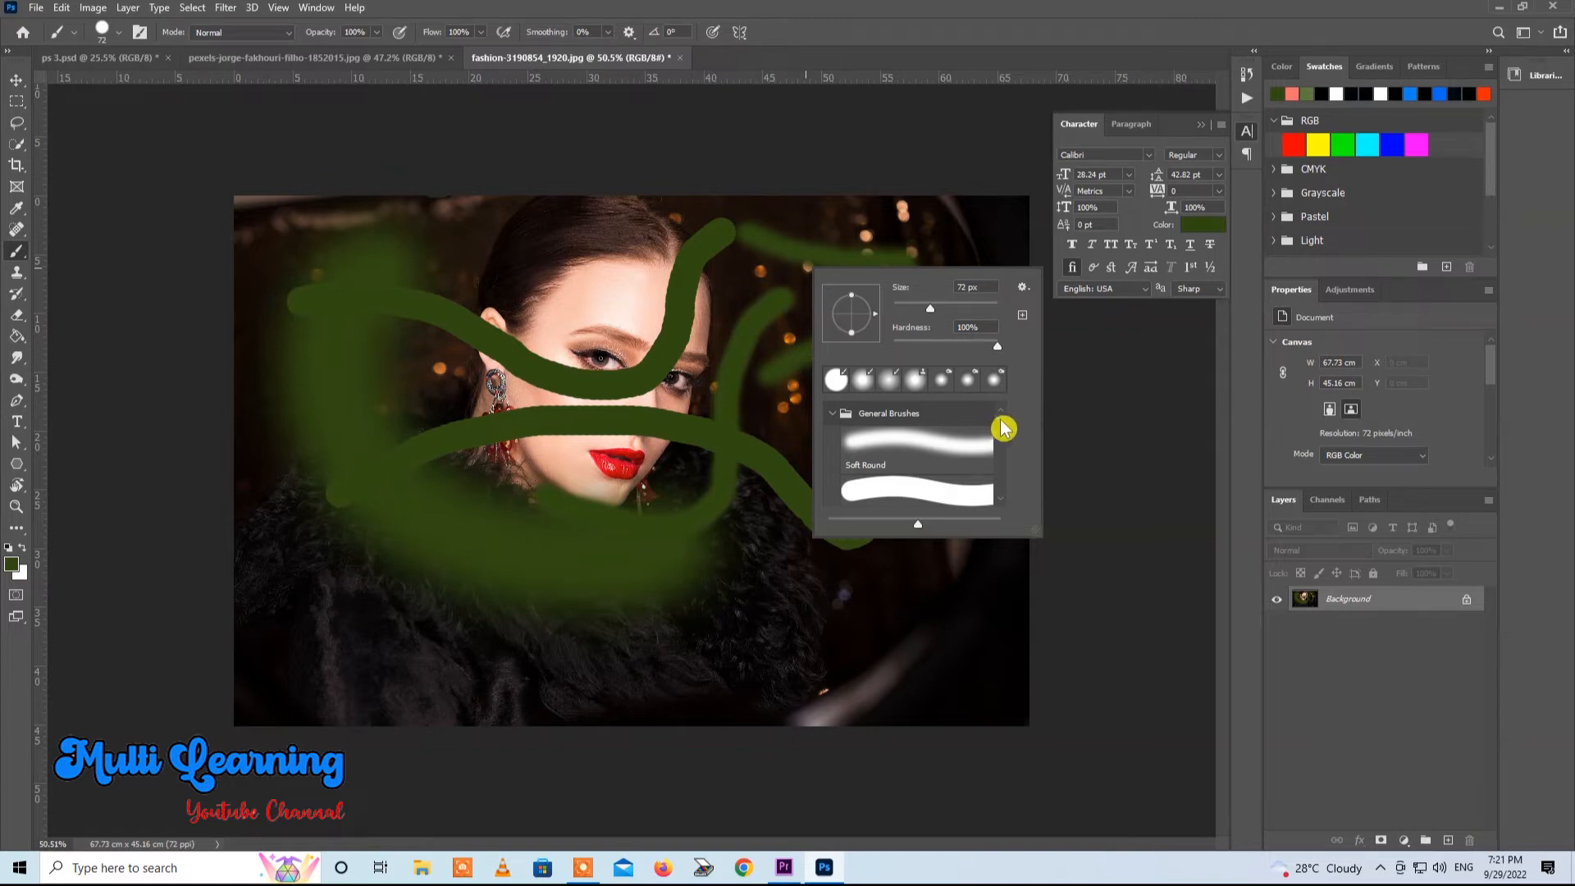
{"action": "left_click_drag", "start_coordinate": [1006, 422], "coordinate": [1006, 463]}
{"action": "left_click", "coordinate": [926, 472]}
{"action": "left_click", "coordinate": [909, 322]}
{"action": "left_click", "coordinate": [789, 249]}
{"action": "mouse_move", "coordinate": [763, 279]}
{"action": "left_mouse_down"}
{"action": "mouse_move", "coordinate": [597, 377]}
{"action": "mouse_move", "coordinate": [476, 282]}
{"action": "mouse_move", "coordinate": [831, 465]}
{"action": "left_mouse_up"}
{"action": "left_click_drag", "start_coordinate": [722, 611], "coordinate": [369, 622]}
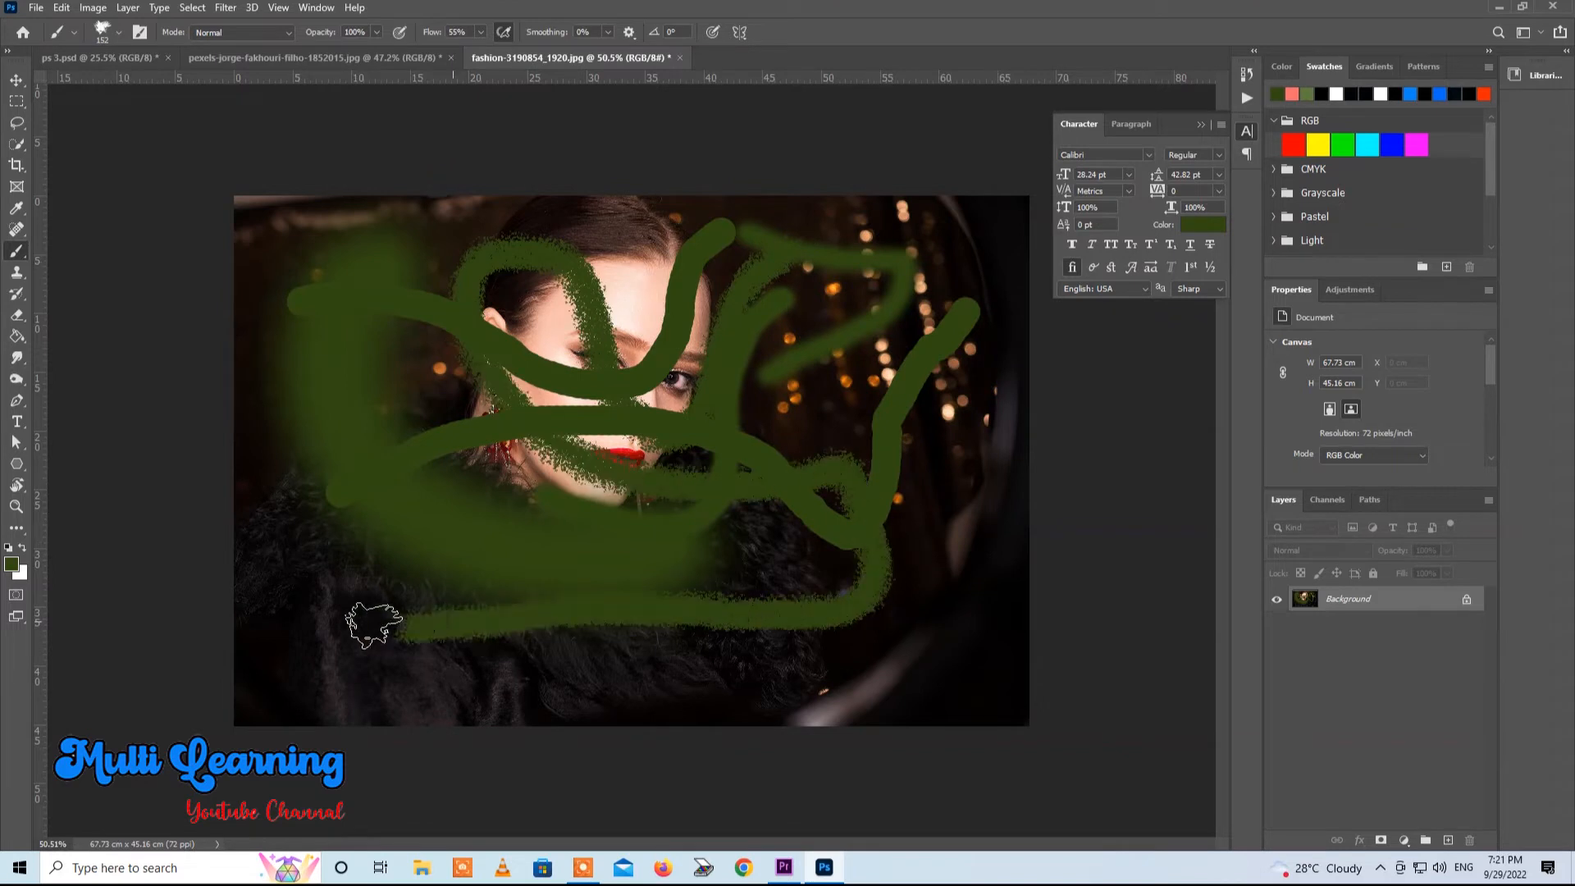
Step: Choose the KYLE Bonus Chunky Charcoal brush at 112 px and paint a green stroke down the background and along the image's lower edge
{"action": "right_click", "coordinate": [780, 394]}
{"action": "scroll", "coordinate": [975, 591], "scroll_direction": "down", "scroll_amount": 3}
{"action": "scroll", "coordinate": [974, 586], "scroll_direction": "down", "scroll_amount": 5}
{"action": "scroll", "coordinate": [974, 583], "scroll_direction": "down", "scroll_amount": 3}
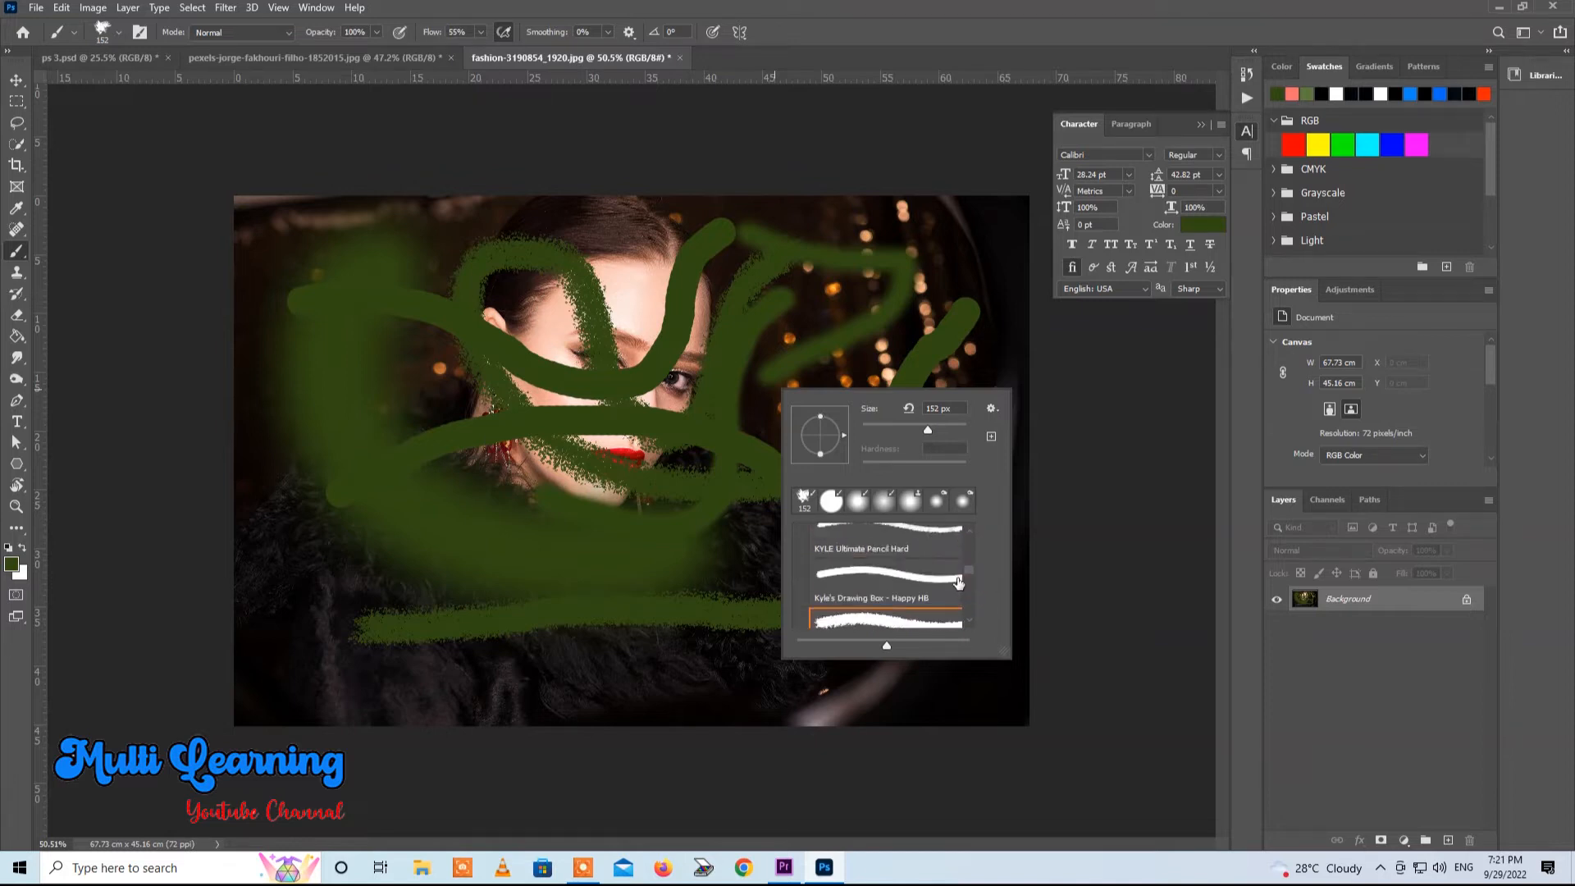
{"action": "left_click", "coordinate": [949, 555]}
{"action": "mouse_move", "coordinate": [949, 239]}
{"action": "left_mouse_down"}
{"action": "mouse_move", "coordinate": [935, 303]}
{"action": "mouse_move", "coordinate": [970, 409]}
{"action": "mouse_move", "coordinate": [975, 542]}
{"action": "mouse_move", "coordinate": [946, 654]}
{"action": "mouse_move", "coordinate": [856, 695]}
{"action": "mouse_move", "coordinate": [563, 676]}
{"action": "left_mouse_up"}
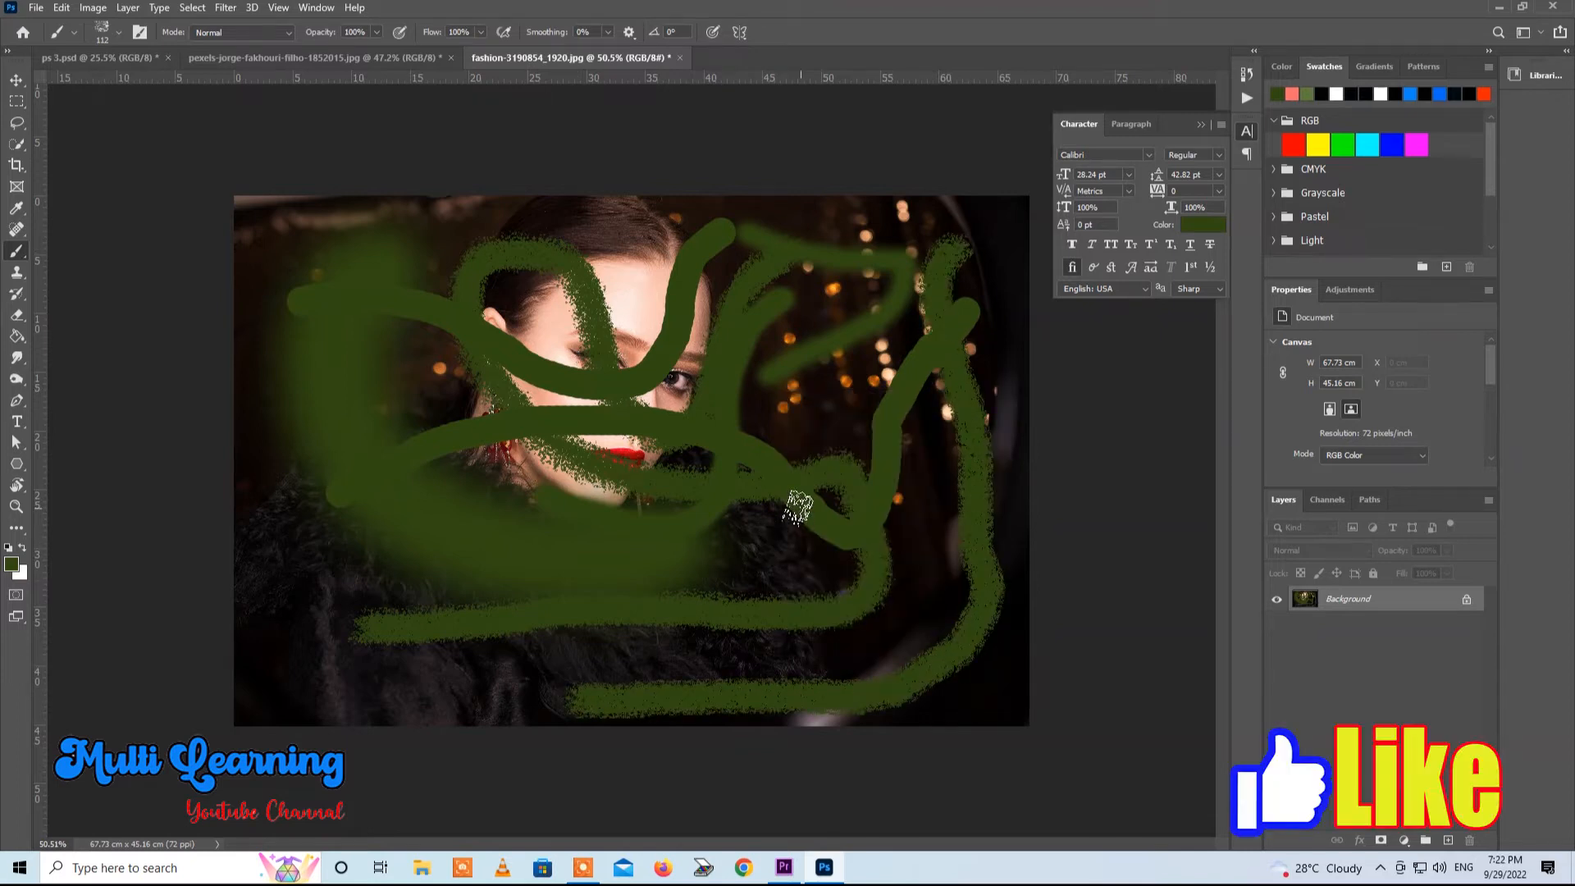
Step: Pick a 174 px smudge brush preset with 24% strength and smear the green strokes over the background and fur coat
{"action": "right_click", "coordinate": [384, 251]}
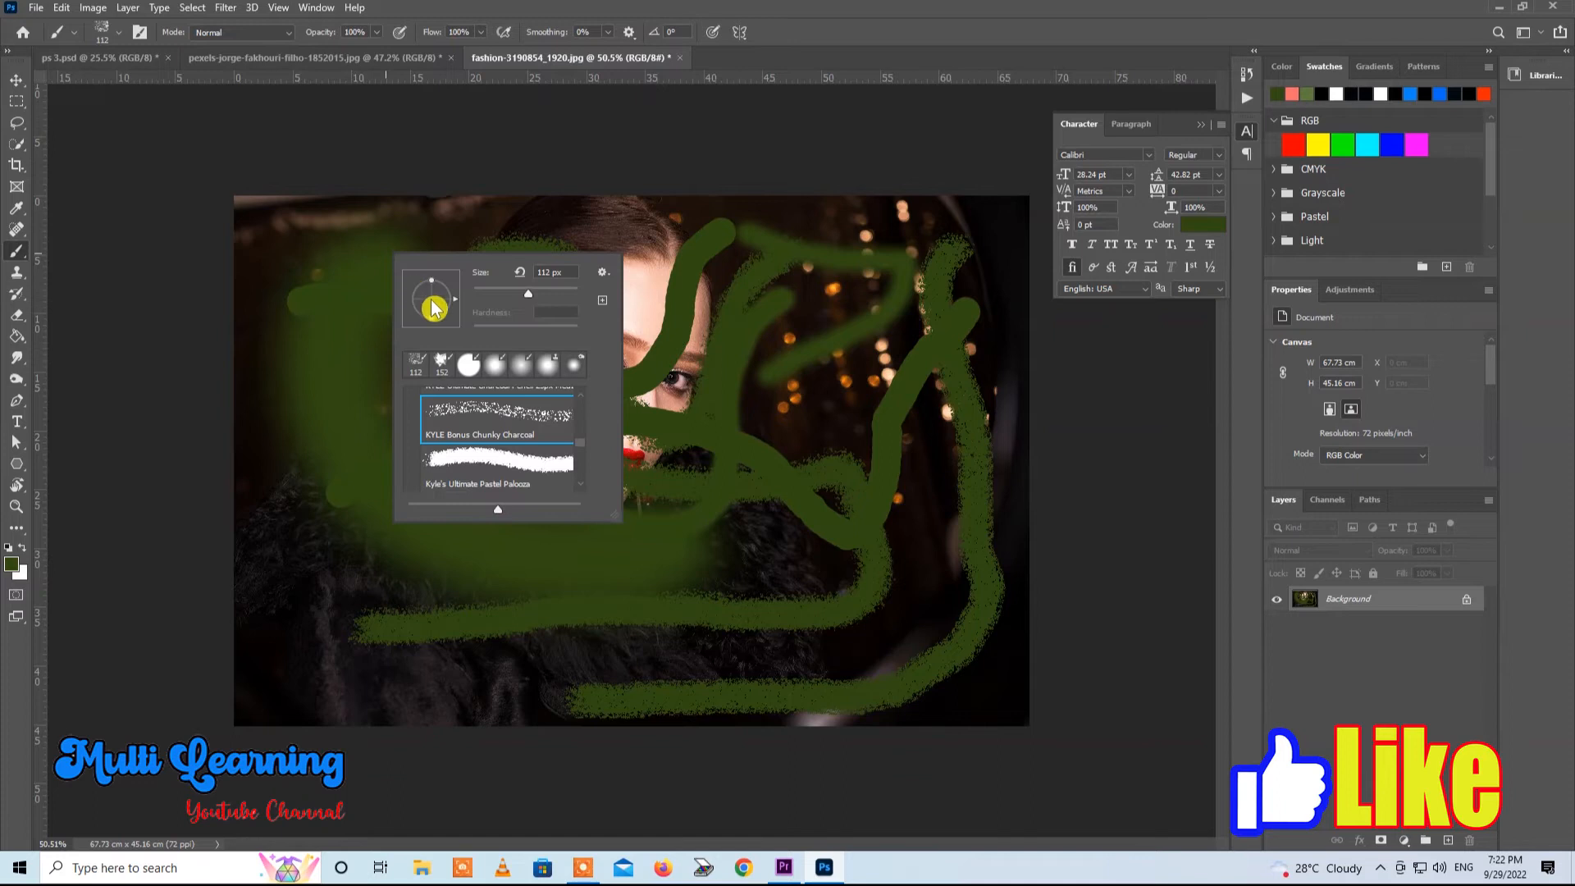
{"action": "scroll", "coordinate": [589, 460], "scroll_direction": "down", "scroll_amount": 5}
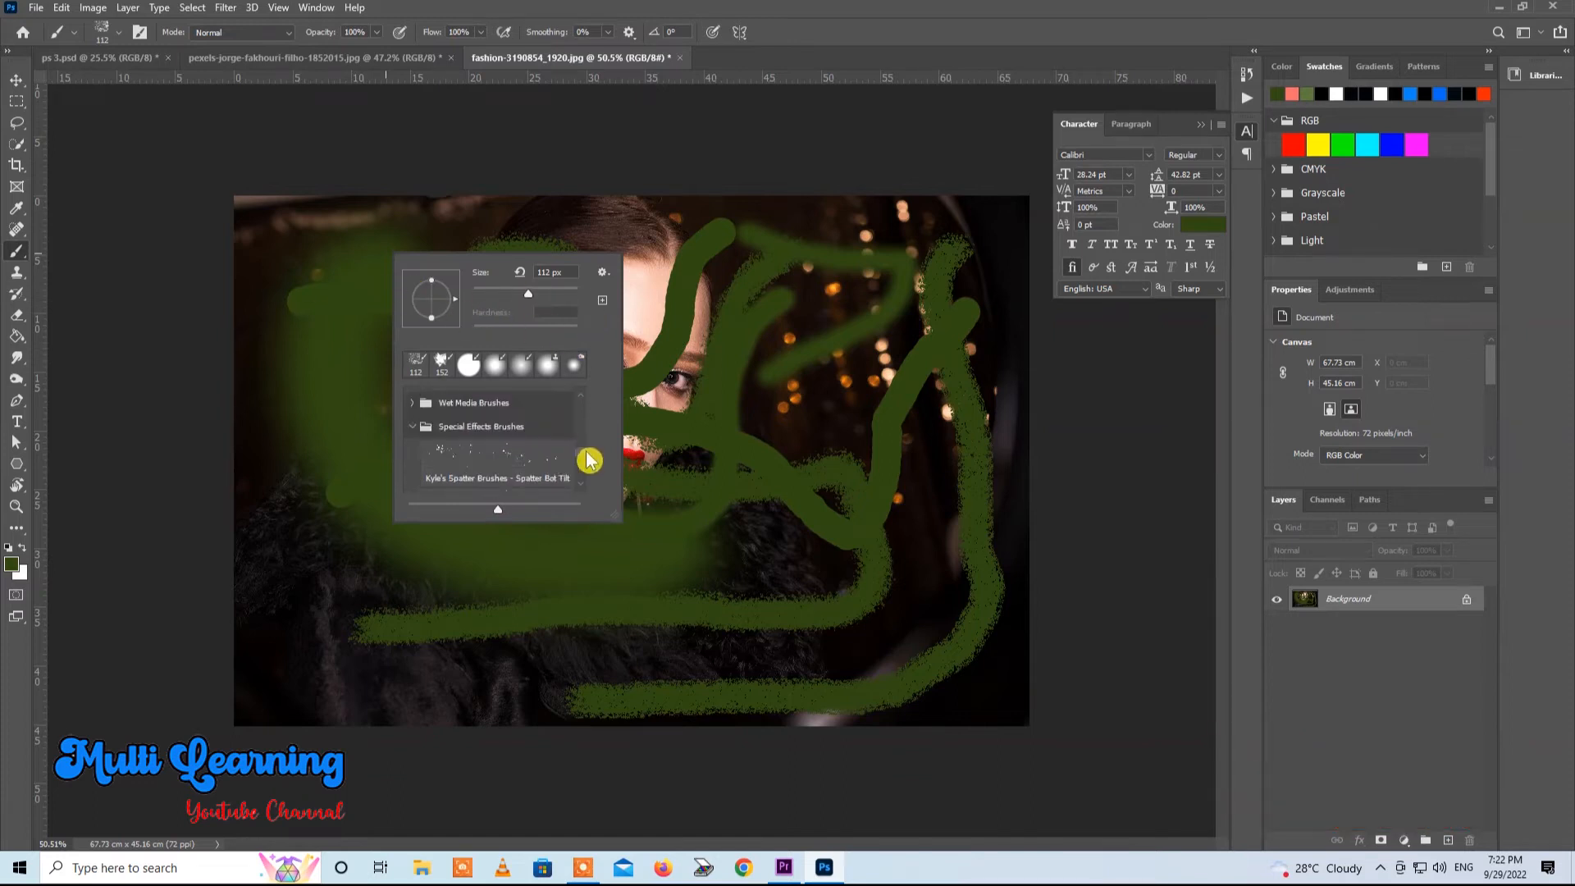
{"action": "scroll", "coordinate": [589, 459], "scroll_direction": "down", "scroll_amount": 2}
{"action": "scroll", "coordinate": [591, 466], "scroll_direction": "down", "scroll_amount": 1}
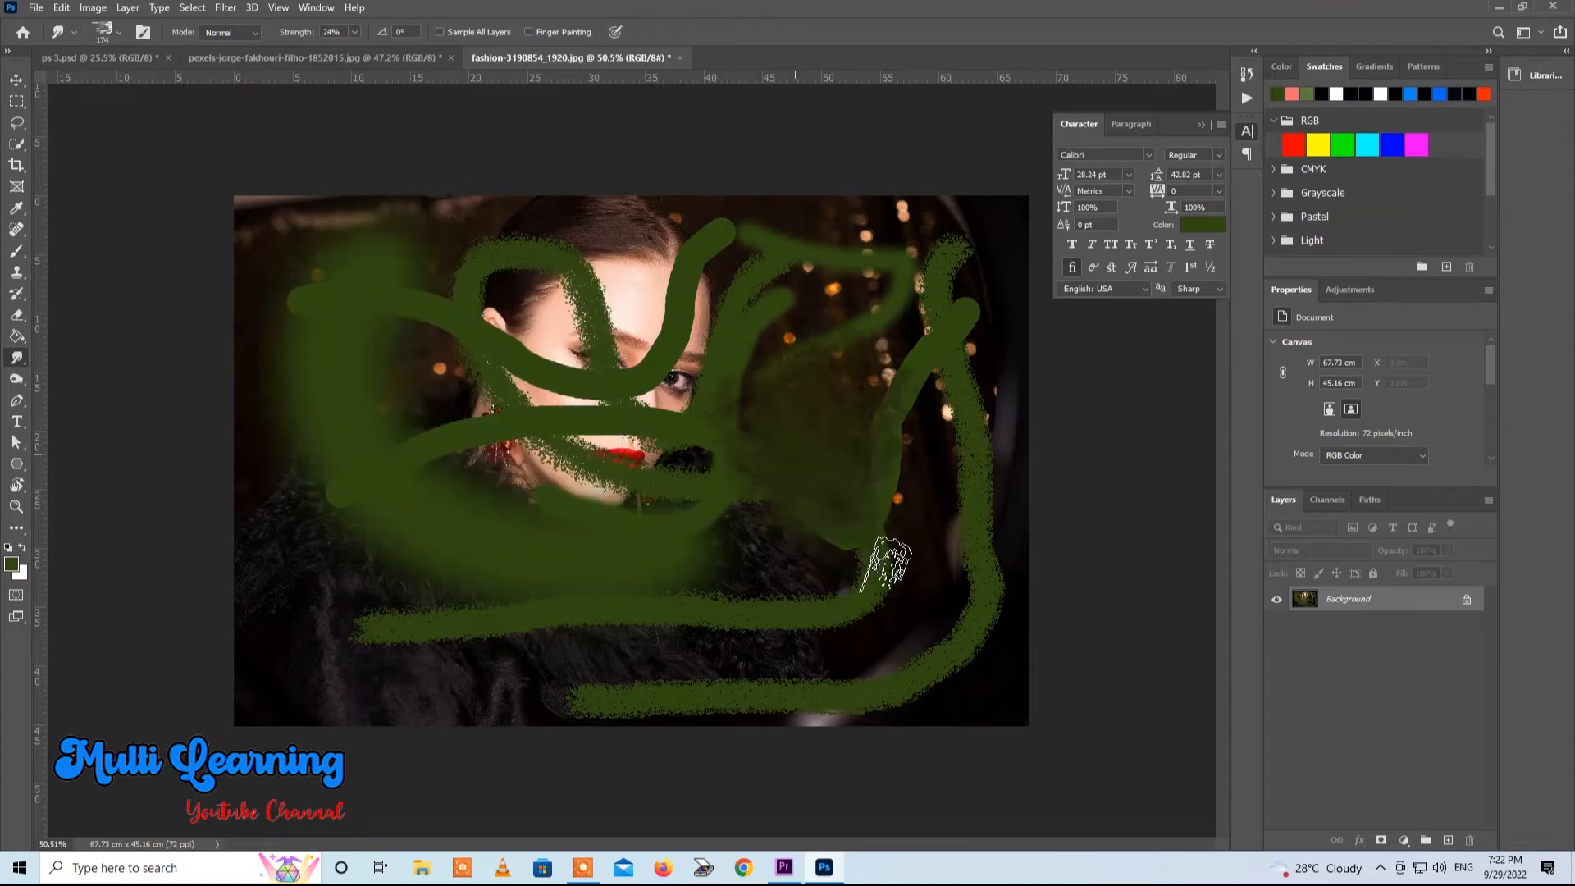
{"action": "mouse_move", "coordinate": [294, 542]}
{"action": "left_mouse_down"}
{"action": "mouse_move", "coordinate": [389, 621]}
{"action": "mouse_move", "coordinate": [560, 663]}
{"action": "mouse_move", "coordinate": [745, 626]}
{"action": "left_mouse_up"}
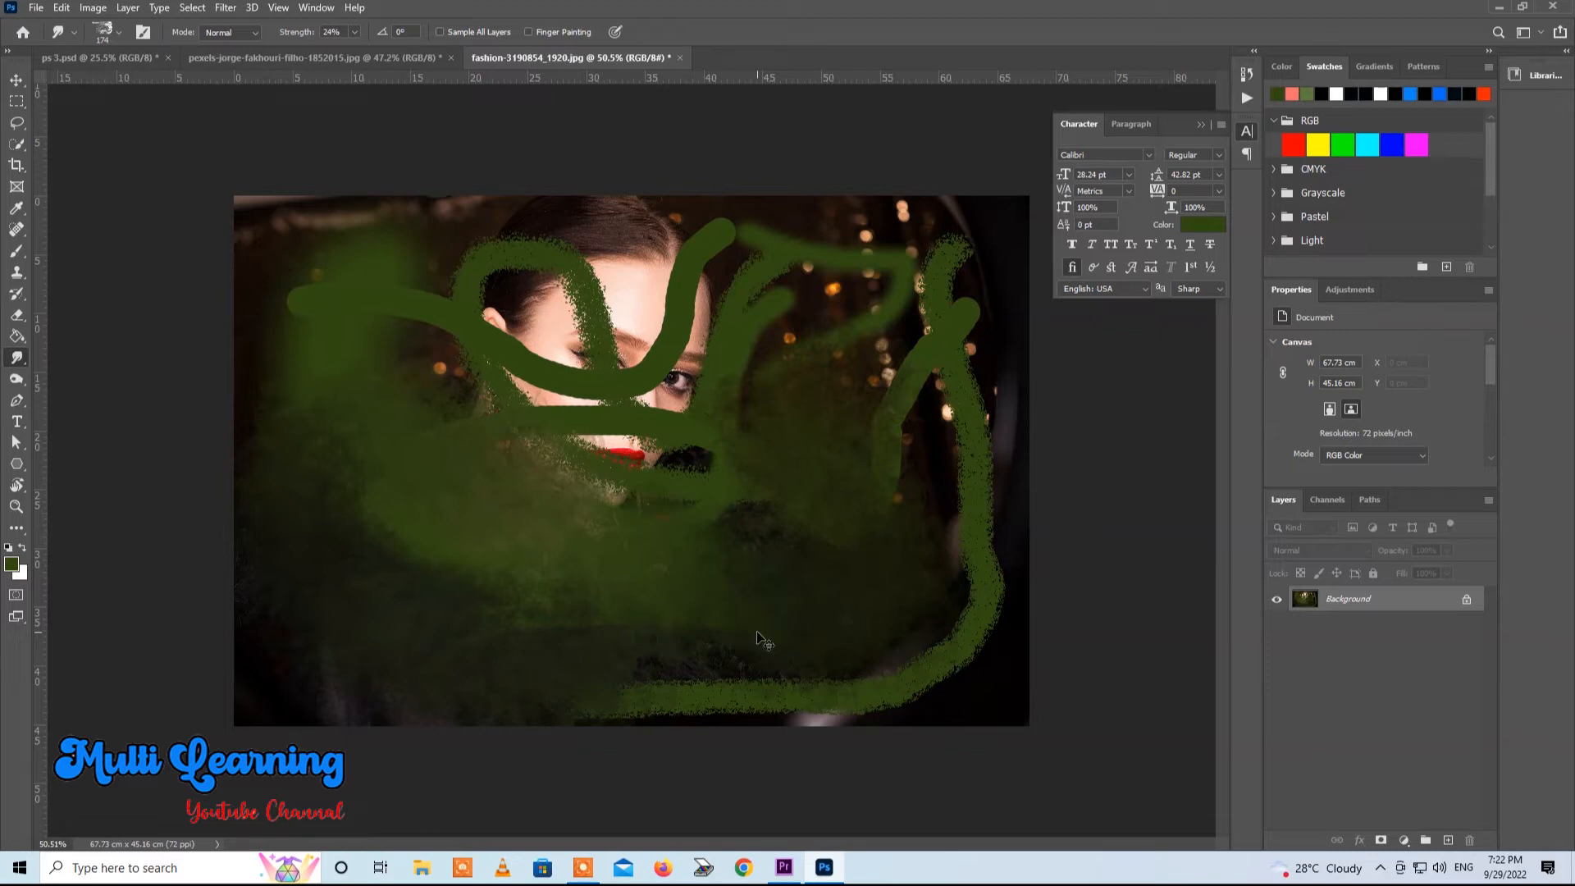
Step: Undo all the smudging and green brush strokes on the portrait
{"action": "key", "text": "ctrl+z"}
{"action": "key", "text": "ctrl+z"}
{"action": "key", "text": "ctrl+z"}
{"action": "key", "text": "ctrl+z"}
{"action": "key", "text": "ctrl+z"}
{"action": "key", "text": "ctrl+z"}
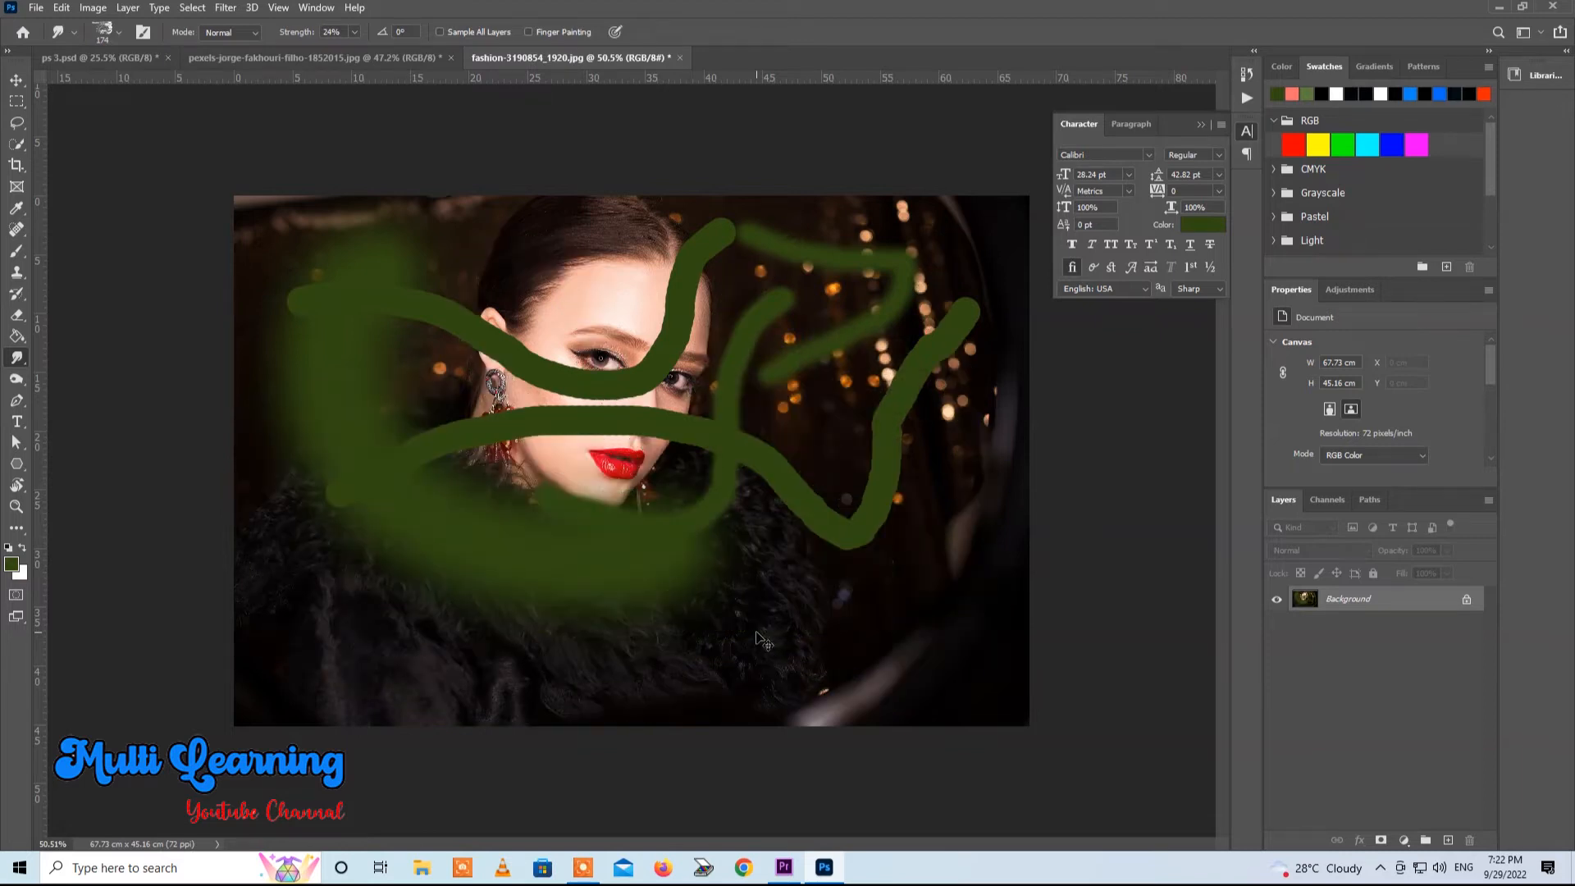
{"action": "key", "text": "ctrl+z"}
{"action": "key", "text": "ctrl+z"}
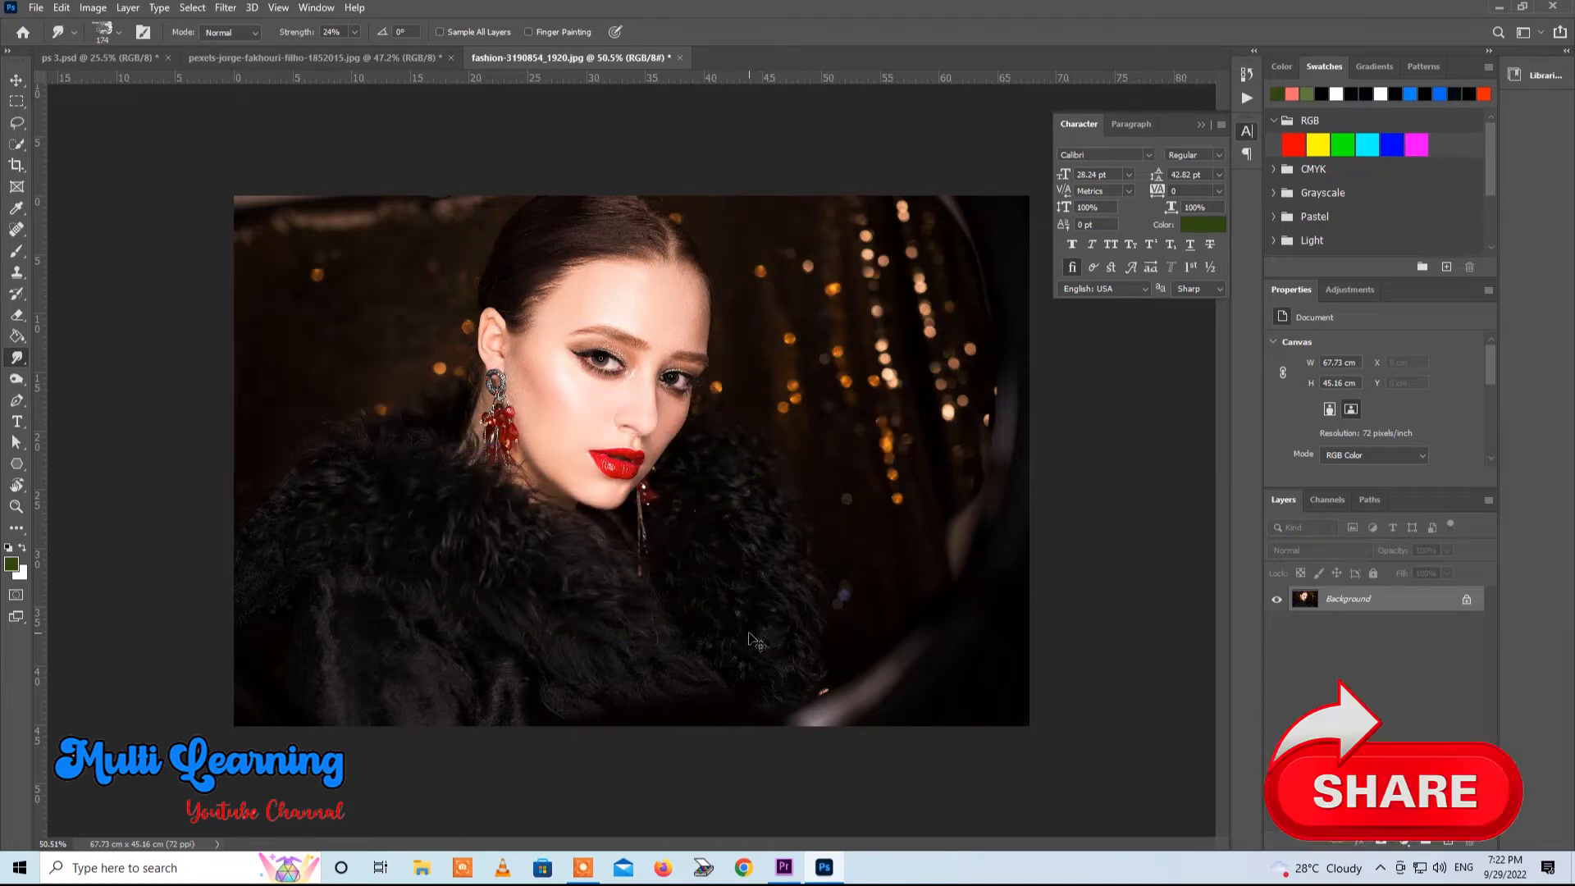
Step: Redo all the green brush strokes and the smudging on the portrait
{"action": "key", "text": "ctrl+shift+z"}
{"action": "key", "text": "ctrl+shift+z"}
{"action": "key", "text": "ctrl+shift+z"}
{"action": "key", "text": "ctrl+shift+z"}
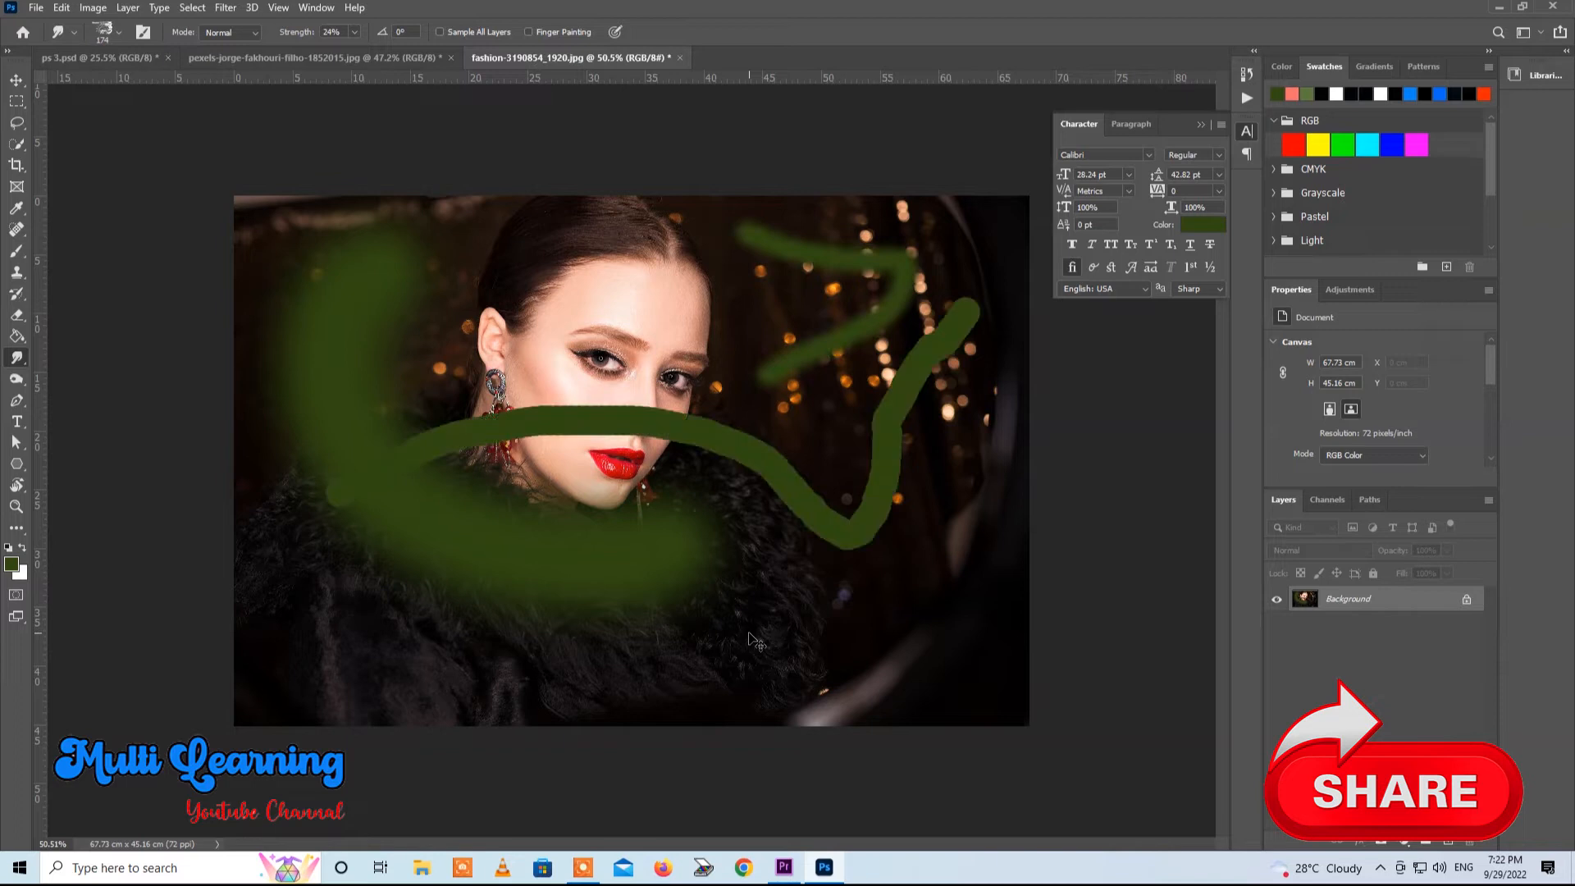
{"action": "key", "text": "ctrl+shift+z"}
{"action": "key", "text": "ctrl+shift+z"}
{"action": "key", "text": "ctrl+shift+z"}
{"action": "key", "text": "ctrl+shift+z"}
{"action": "key", "text": "ctrl+shift+z"}
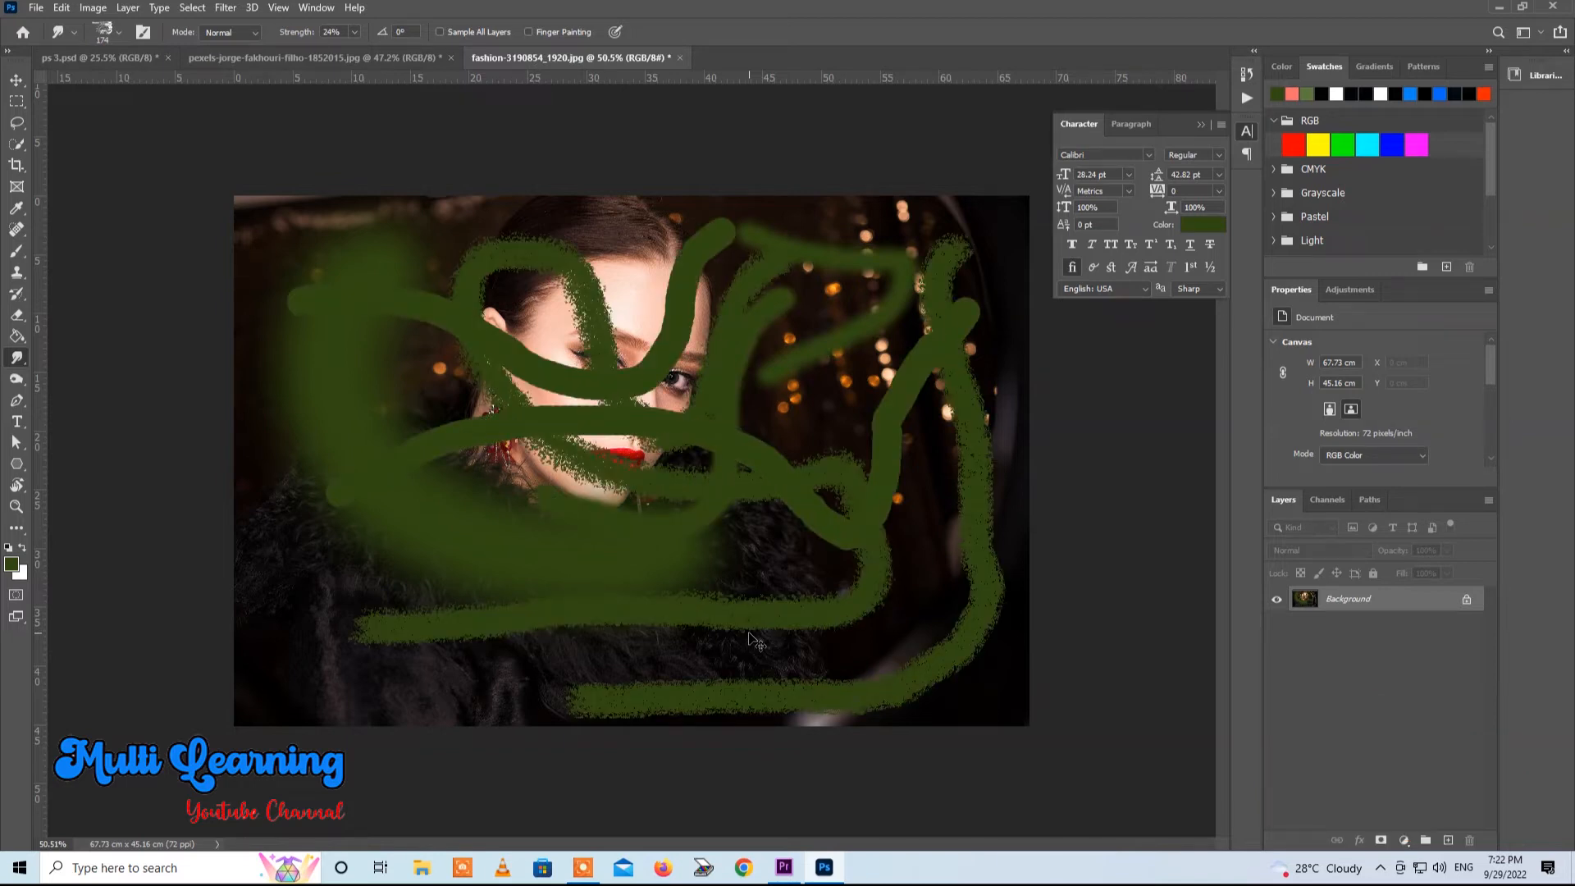
{"action": "key", "text": "ctrl+shift+z"}
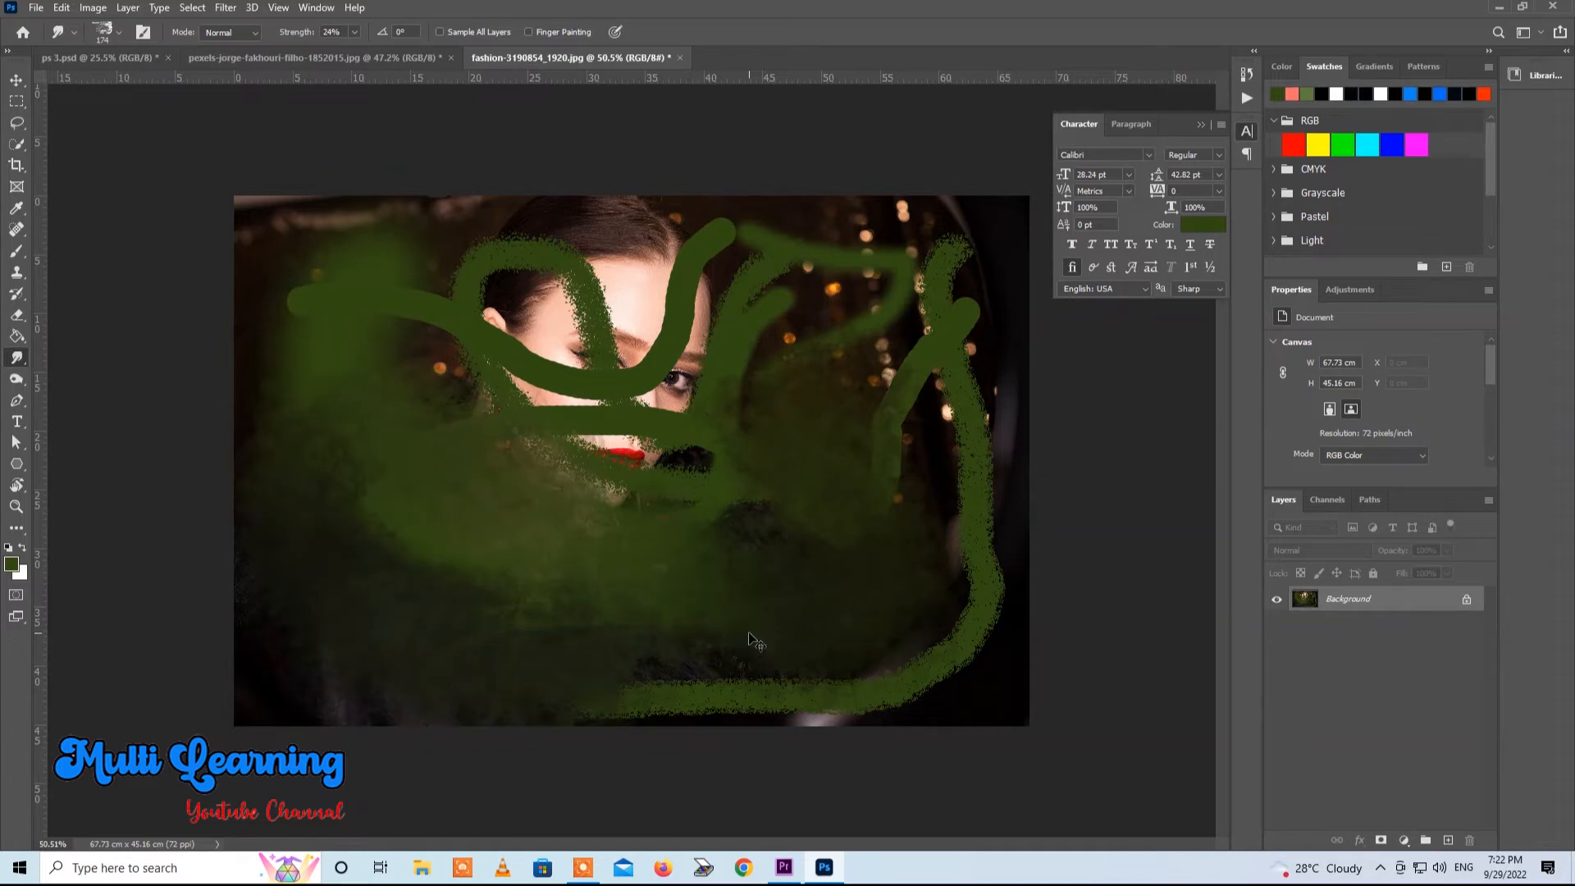
Step: Undo the restored smudging and brush strokes again, back to the unpainted portrait
{"action": "key", "text": "ctrl+z"}
{"action": "key", "text": "ctrl+z"}
{"action": "key", "text": "ctrl+z"}
{"action": "key", "text": "ctrl+z"}
{"action": "key", "text": "ctrl+z"}
{"action": "key", "text": "ctrl+z"}
{"action": "key", "text": "ctrl+z"}
{"action": "key", "text": "ctrl+z"}
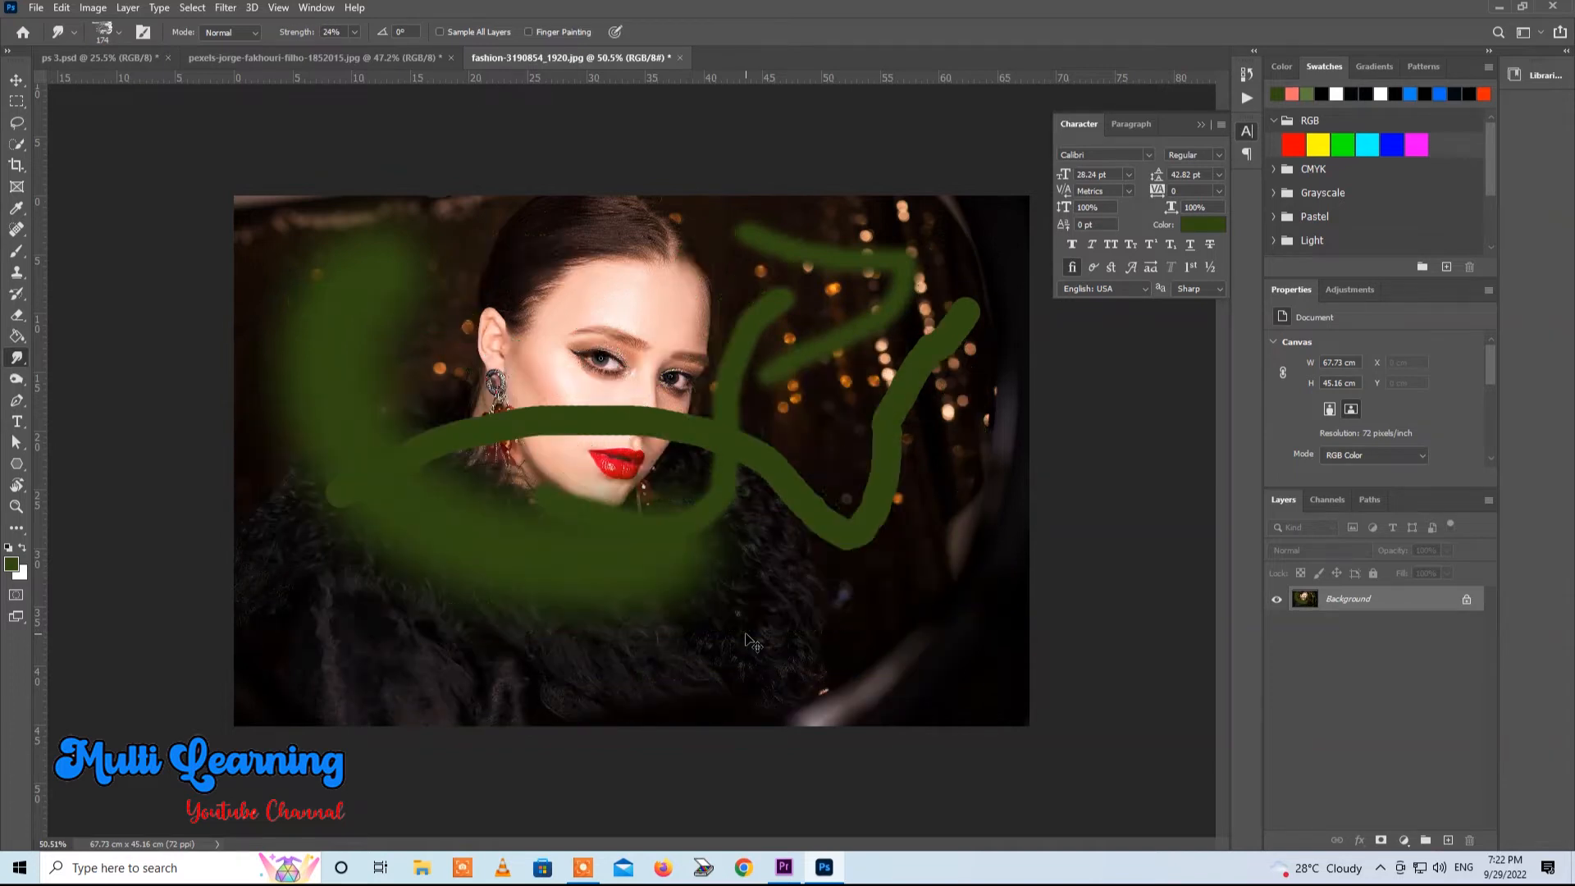
{"action": "key", "text": "ctrl+z"}
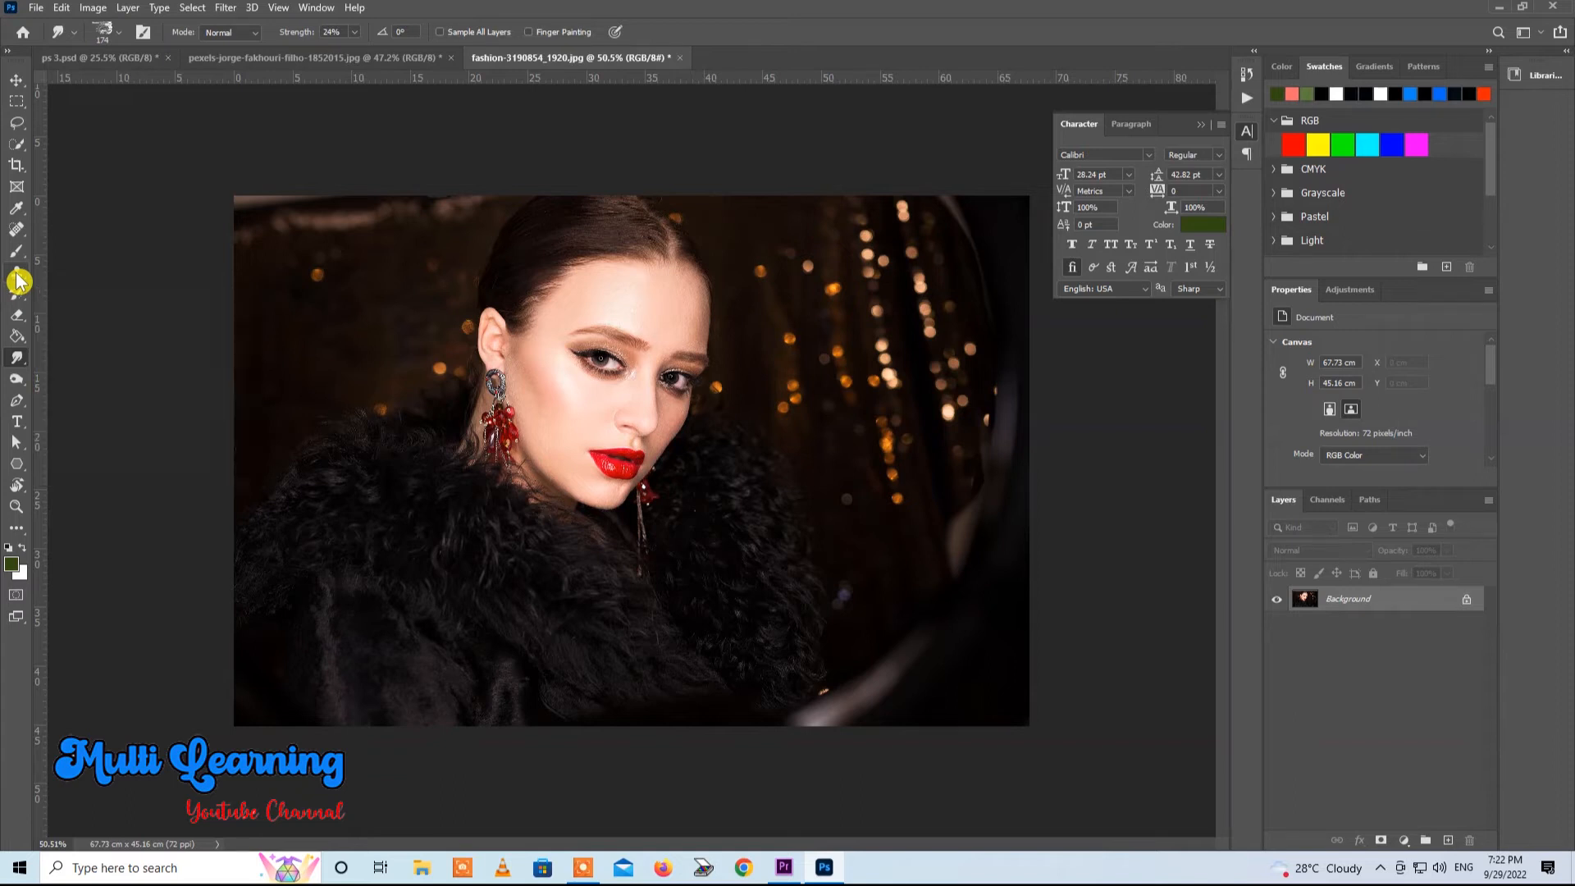
Step: With the Clone Stamp, sample the woman's eyes and paint copies of them onto the cheeks below
{"action": "left_click", "coordinate": [17, 276]}
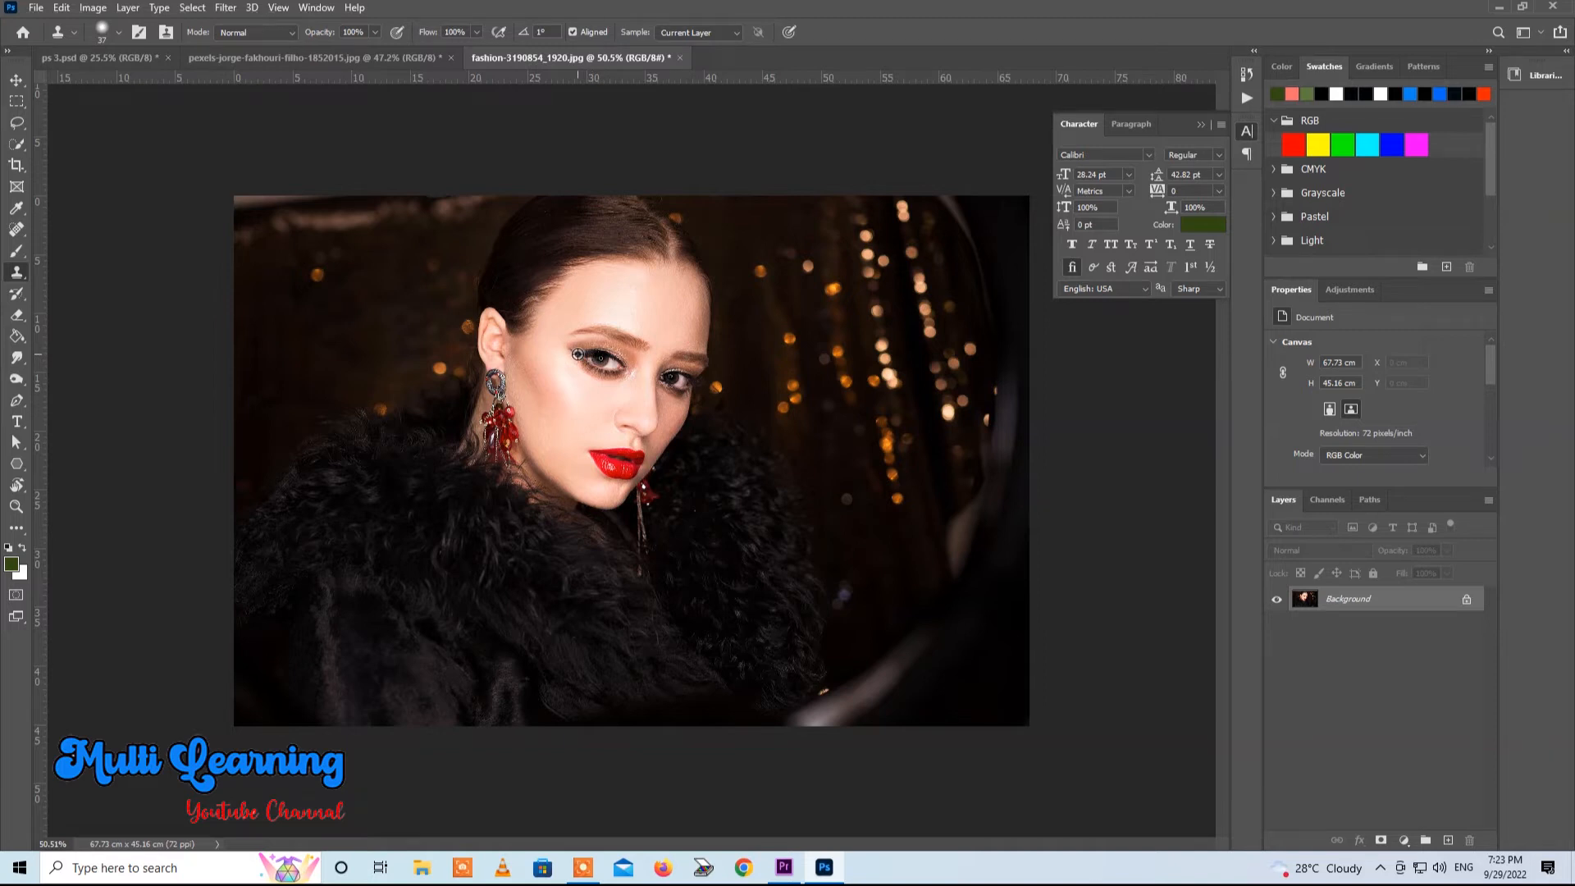
{"action": "left_click", "coordinate": [602, 359], "text": "alt"}
{"action": "left_click_drag", "start_coordinate": [526, 385], "coordinate": [550, 404]}
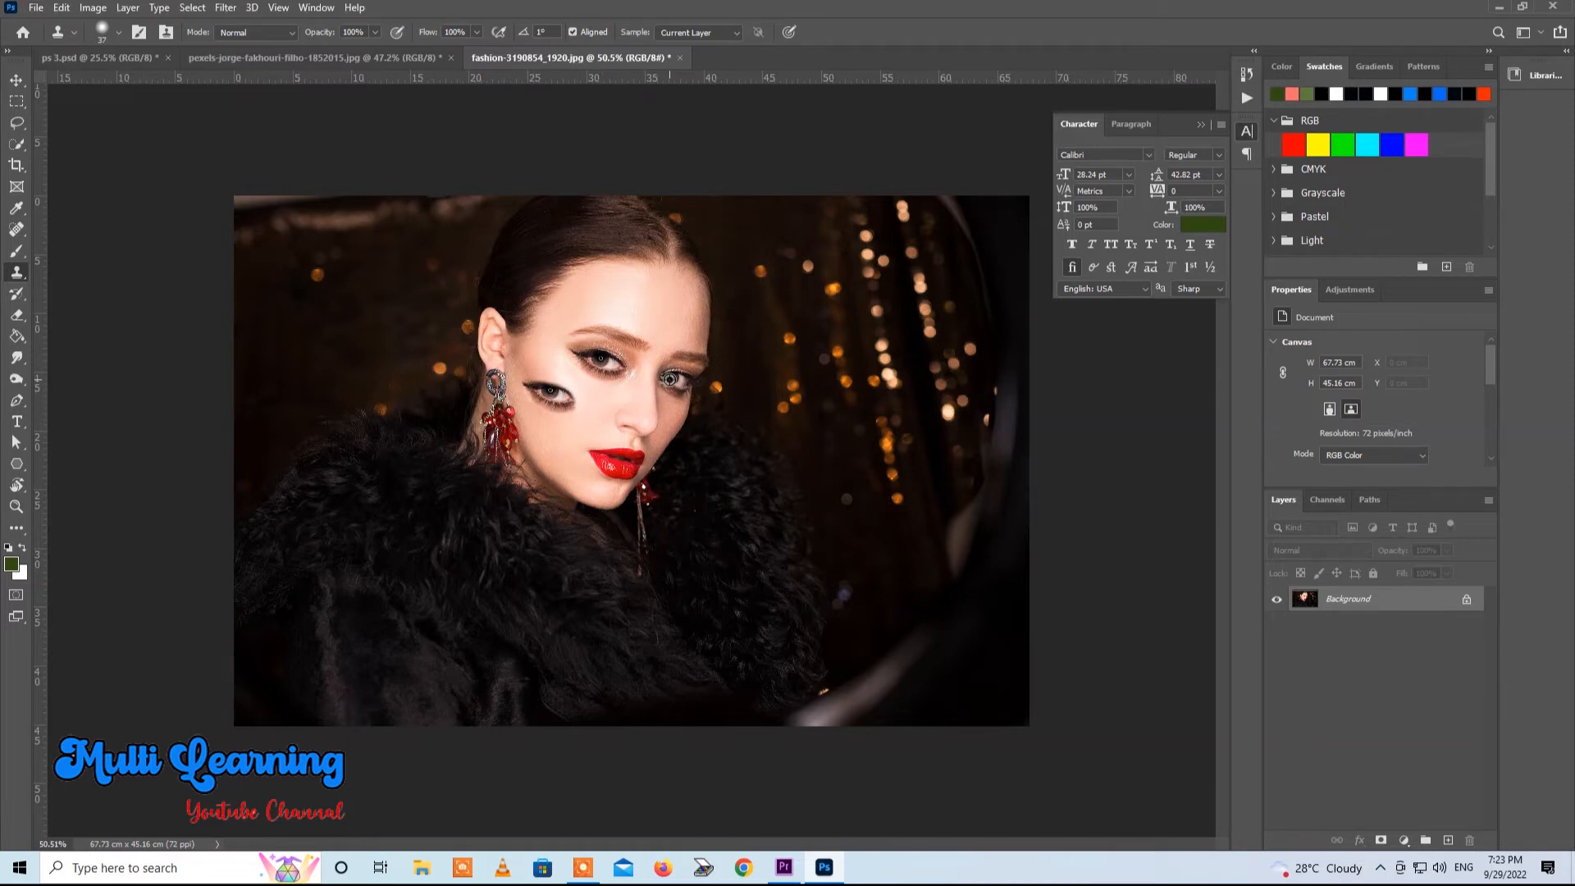
{"action": "left_click", "coordinate": [666, 426]}
Step: Switch to the Pattern Stamp tool and choose the dark green pattern from the Grass group
{"action": "left_click", "coordinate": [17, 276]}
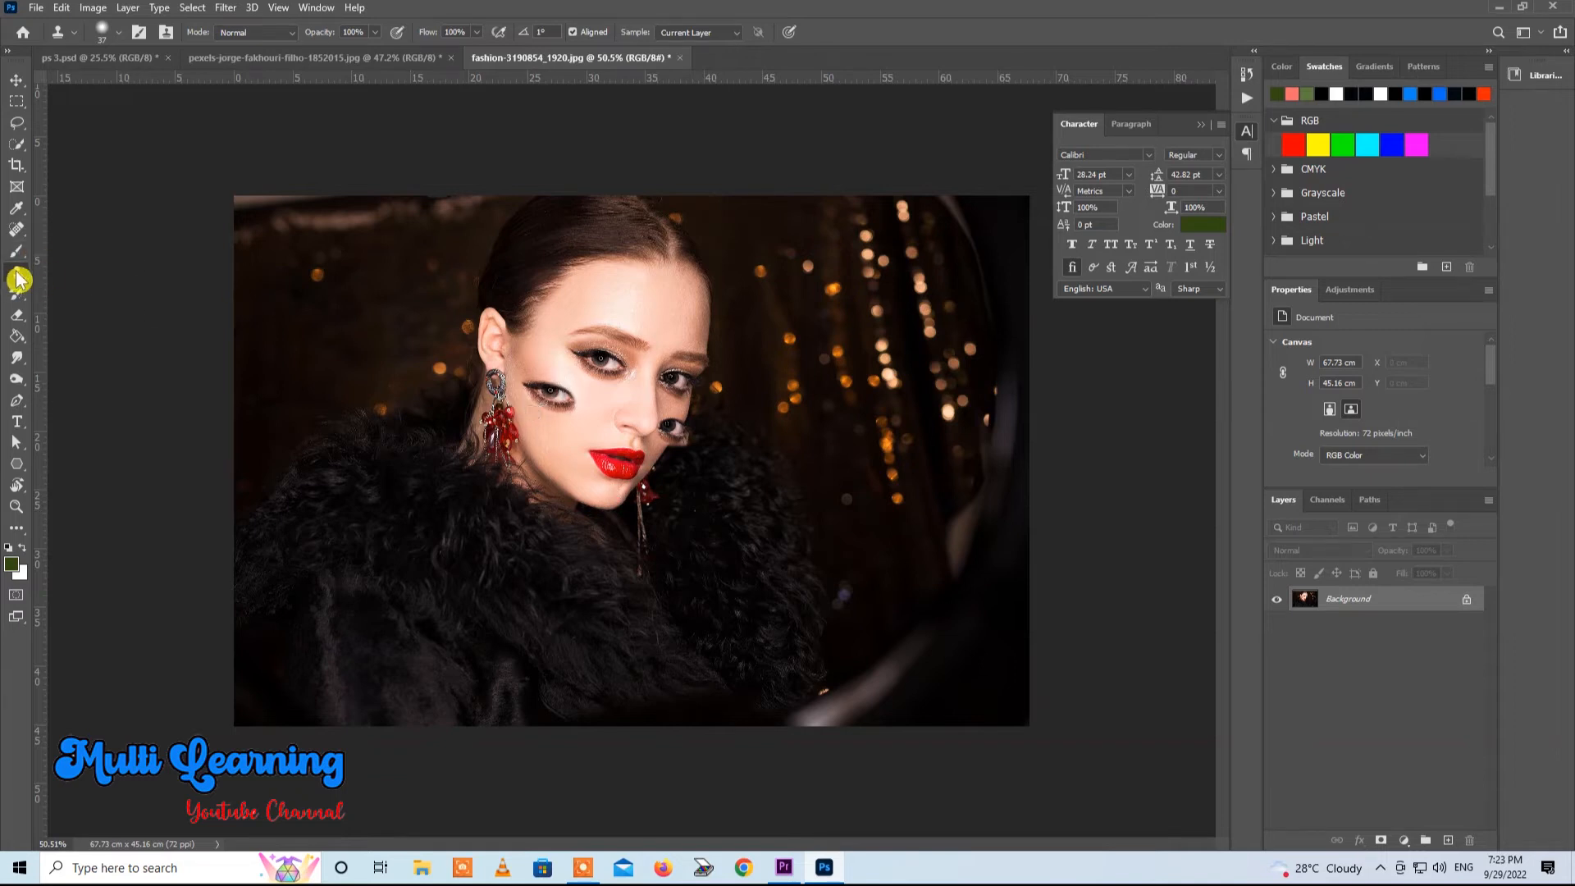
{"action": "left_click", "coordinate": [18, 279]}
{"action": "right_click", "coordinate": [22, 280]}
{"action": "left_click", "coordinate": [86, 293]}
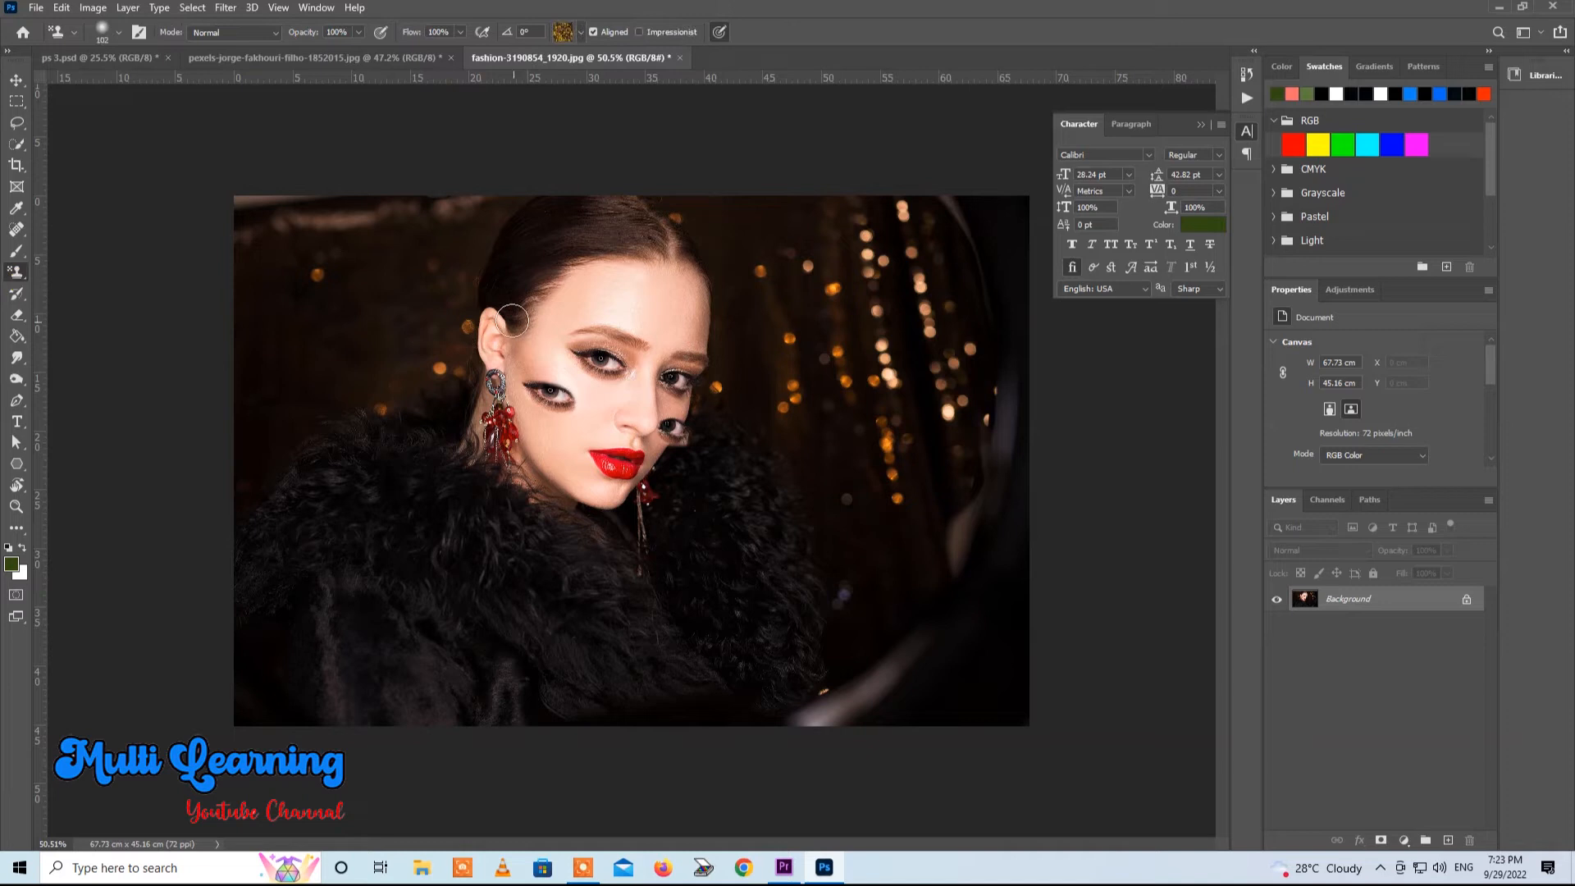
{"action": "left_click", "coordinate": [582, 33]}
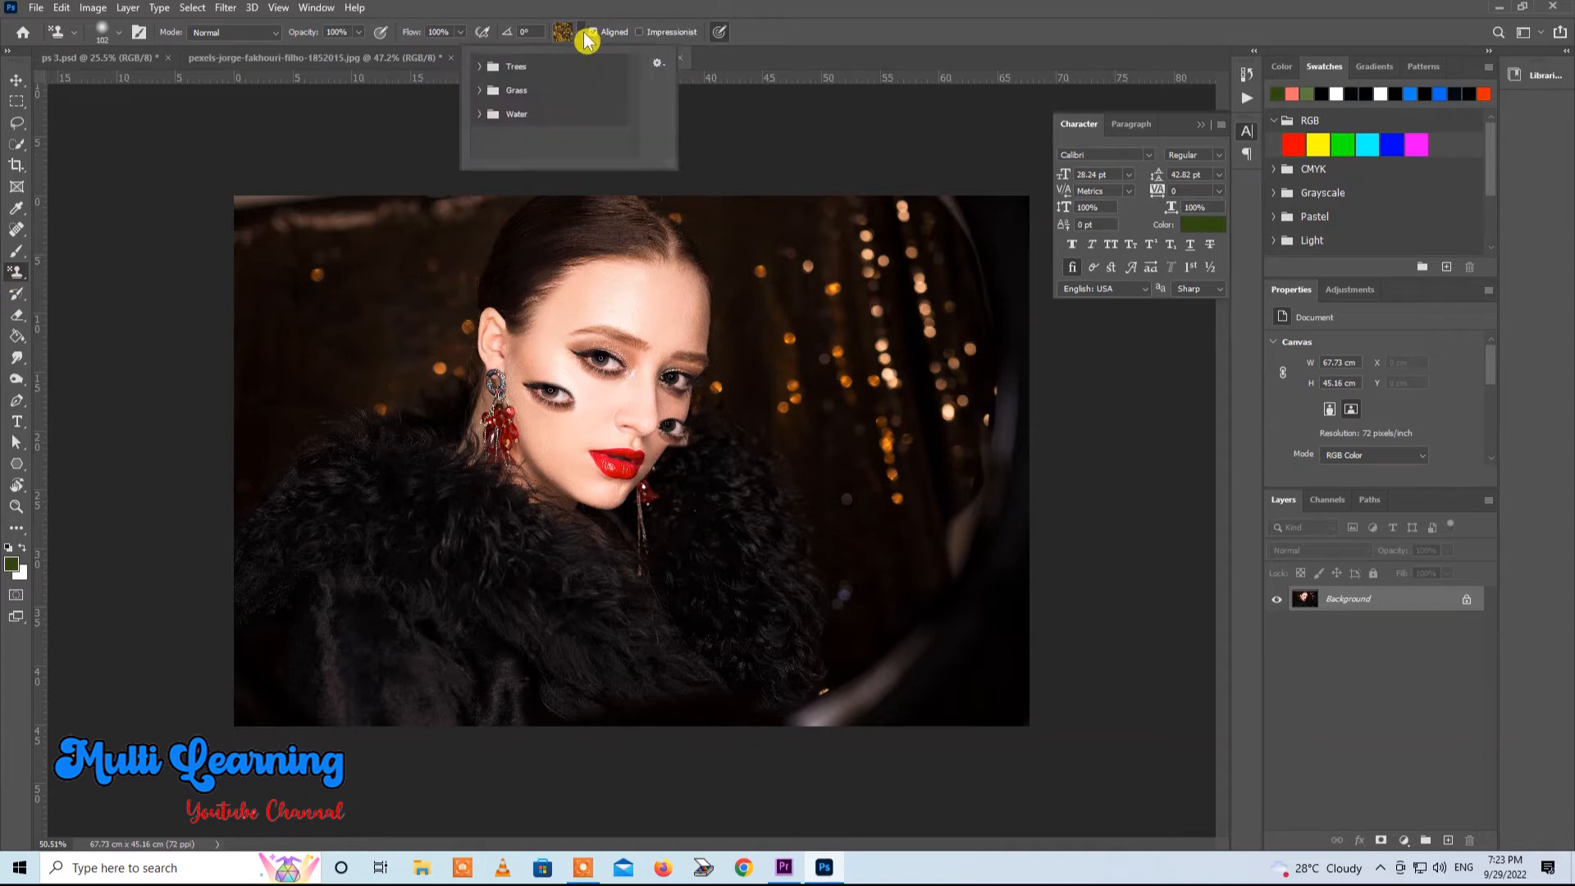
{"action": "left_click", "coordinate": [513, 91]}
{"action": "left_click", "coordinate": [481, 91]}
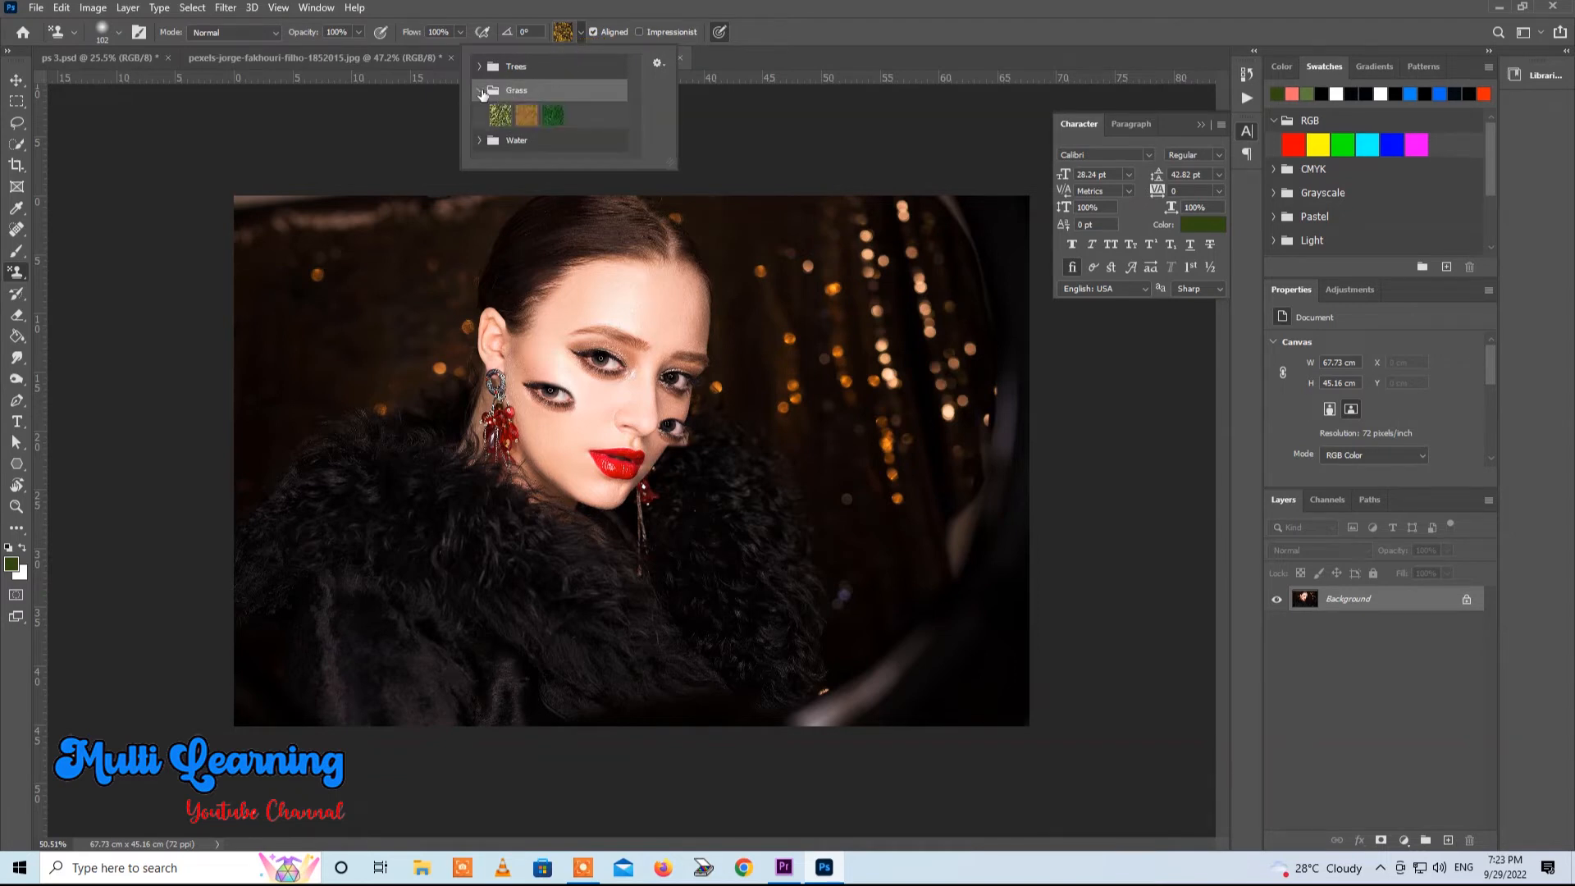
{"action": "left_click", "coordinate": [548, 119]}
Step: Paint the grass pattern over the dark background around the woman, enlarging the brush for the broad areas
{"action": "mouse_move", "coordinate": [250, 226]}
{"action": "left_mouse_down"}
{"action": "mouse_move", "coordinate": [308, 215]}
{"action": "mouse_move", "coordinate": [467, 250]}
{"action": "mouse_move", "coordinate": [232, 263]}
{"action": "mouse_move", "coordinate": [422, 352]}
{"action": "mouse_move", "coordinate": [432, 246]}
{"action": "mouse_move", "coordinate": [287, 261]}
{"action": "mouse_move", "coordinate": [385, 271]}
{"action": "mouse_move", "coordinate": [332, 345]}
{"action": "left_mouse_up"}
{"action": "mouse_move", "coordinate": [525, 204]}
{"action": "left_mouse_down"}
{"action": "mouse_move", "coordinate": [705, 246]}
{"action": "mouse_move", "coordinate": [812, 725]}
{"action": "mouse_move", "coordinate": [722, 202]}
{"action": "left_mouse_up"}
{"action": "right_click", "coordinate": [894, 214]}
{"action": "left_click_drag", "start_coordinate": [1023, 261], "coordinate": [1070, 263]}
{"action": "mouse_move", "coordinate": [784, 204]}
{"action": "left_mouse_down"}
{"action": "mouse_move", "coordinate": [821, 276]}
{"action": "mouse_move", "coordinate": [944, 416]}
{"action": "mouse_move", "coordinate": [1014, 563]}
{"action": "mouse_move", "coordinate": [935, 611]}
{"action": "mouse_move", "coordinate": [872, 265]}
{"action": "mouse_move", "coordinate": [862, 555]}
{"action": "left_mouse_up"}
Step: In the curly-haired woman's photo, clear the selection and use the History Brush to restore the shoulder and upper-arm light spots and the mole
{"action": "right_click", "coordinate": [16, 271]}
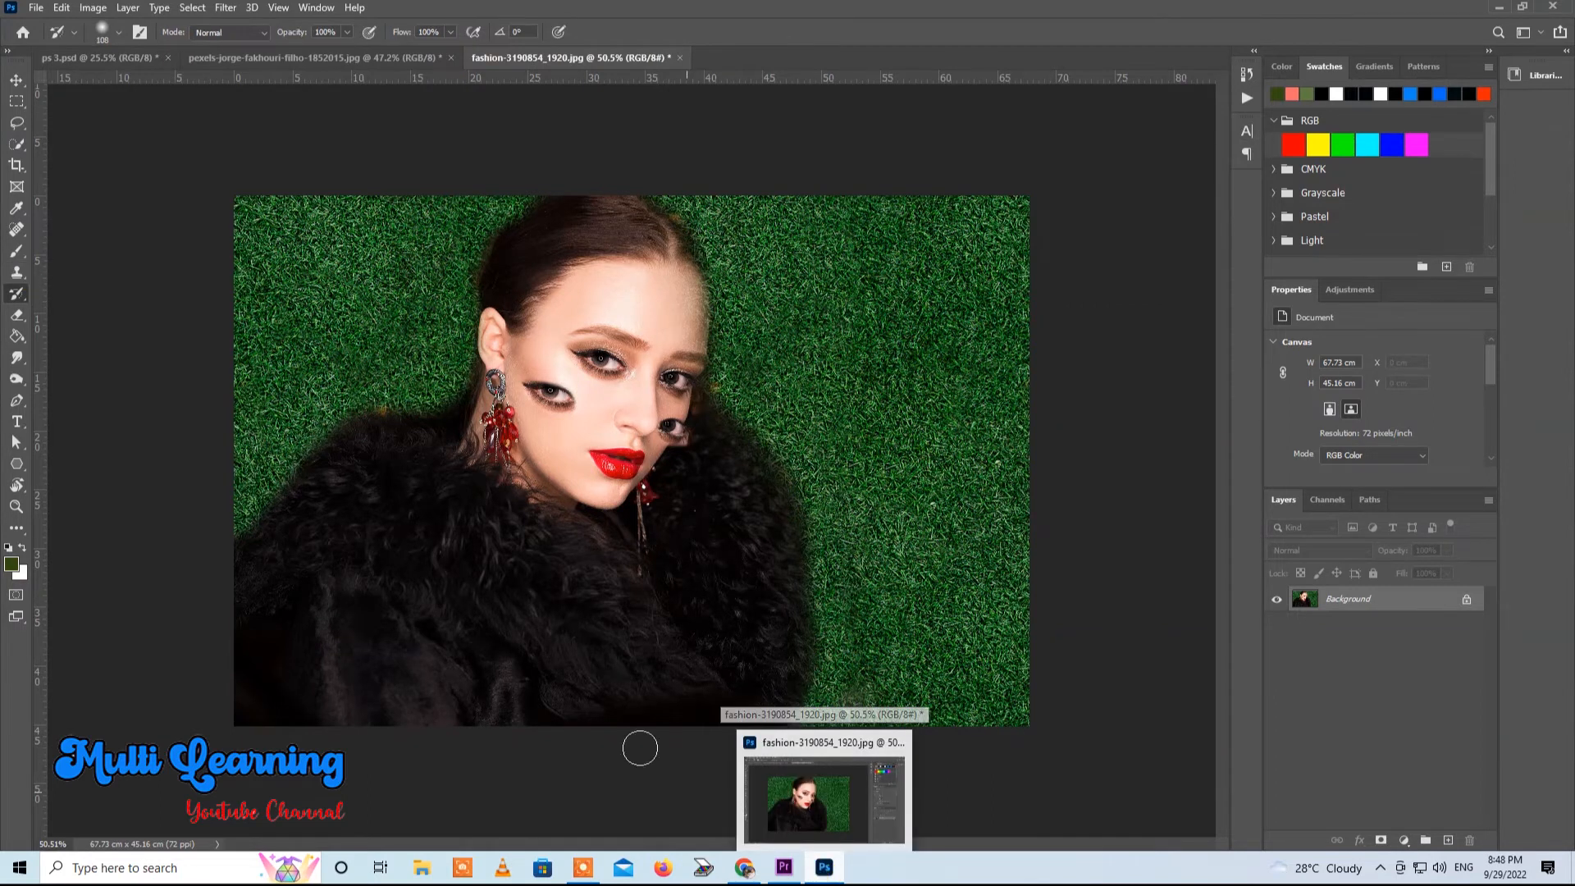
{"action": "right_click", "coordinate": [16, 297]}
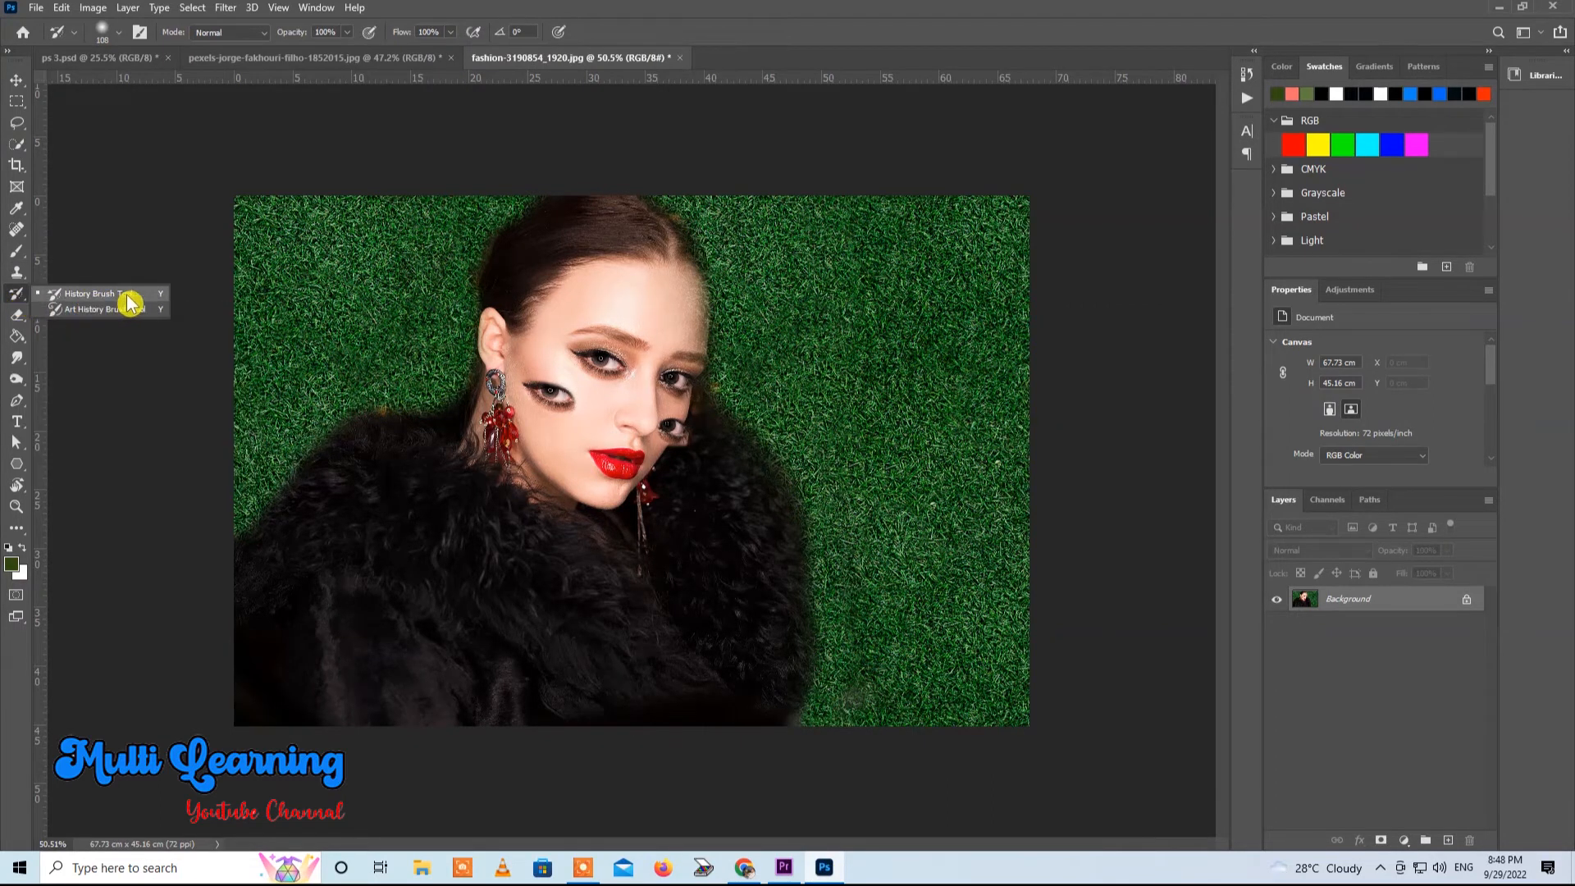
{"action": "left_click", "coordinate": [17, 297]}
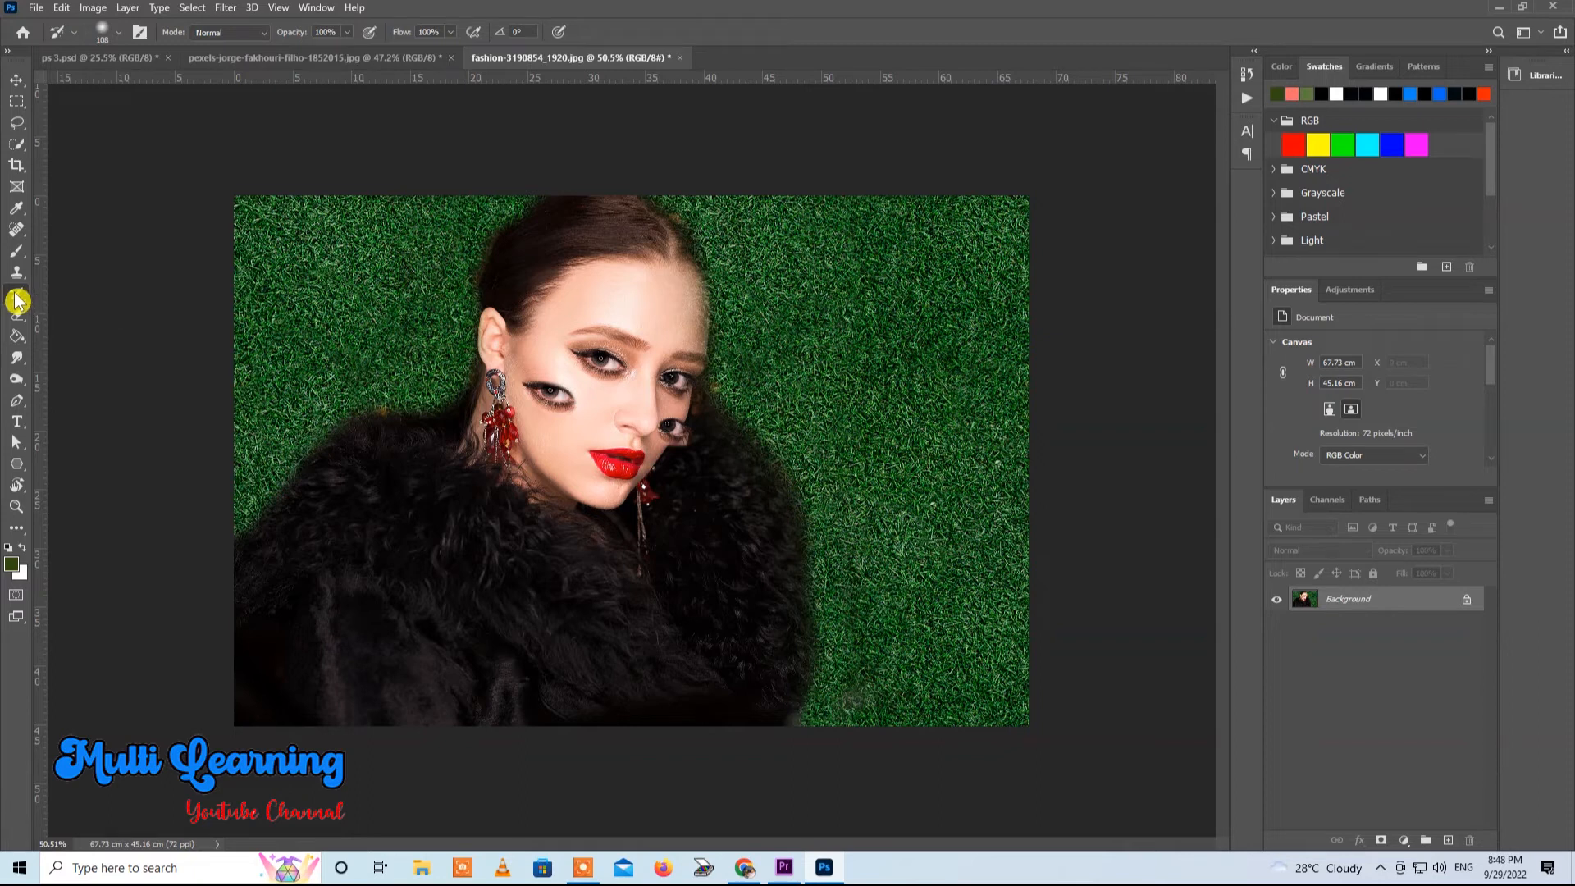
{"action": "left_click", "coordinate": [254, 59]}
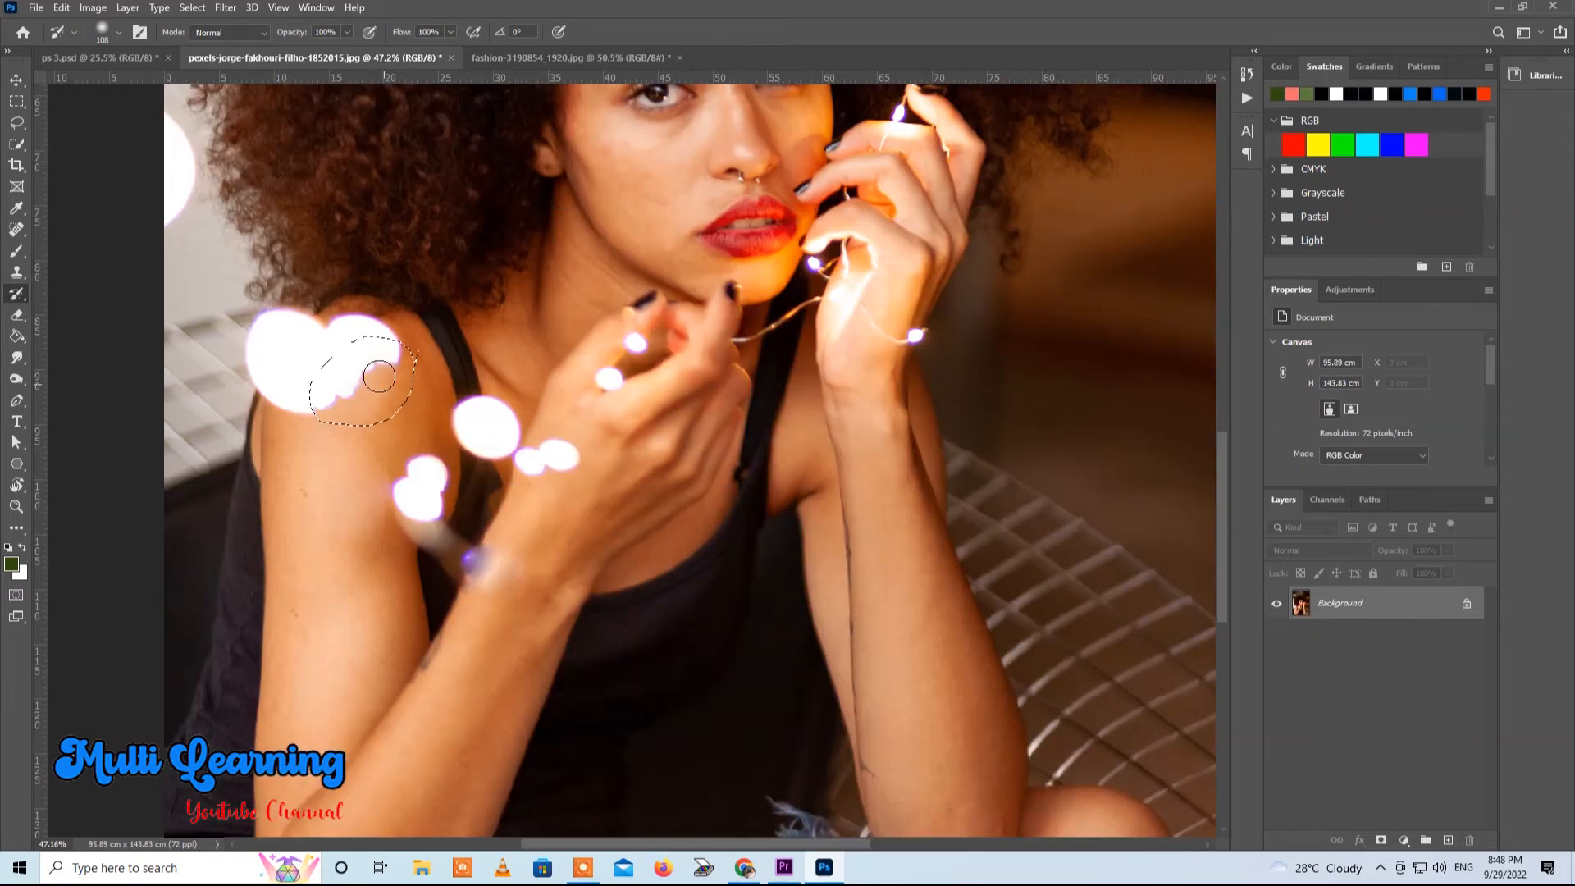
{"action": "key", "text": "ctrl+d"}
{"action": "mouse_move", "coordinate": [395, 342]}
{"action": "left_mouse_down"}
{"action": "mouse_move", "coordinate": [340, 406]}
{"action": "mouse_move", "coordinate": [397, 368]}
{"action": "mouse_move", "coordinate": [340, 406]}
{"action": "mouse_move", "coordinate": [381, 389]}
{"action": "mouse_move", "coordinate": [364, 396]}
{"action": "mouse_move", "coordinate": [350, 343]}
{"action": "left_mouse_up"}
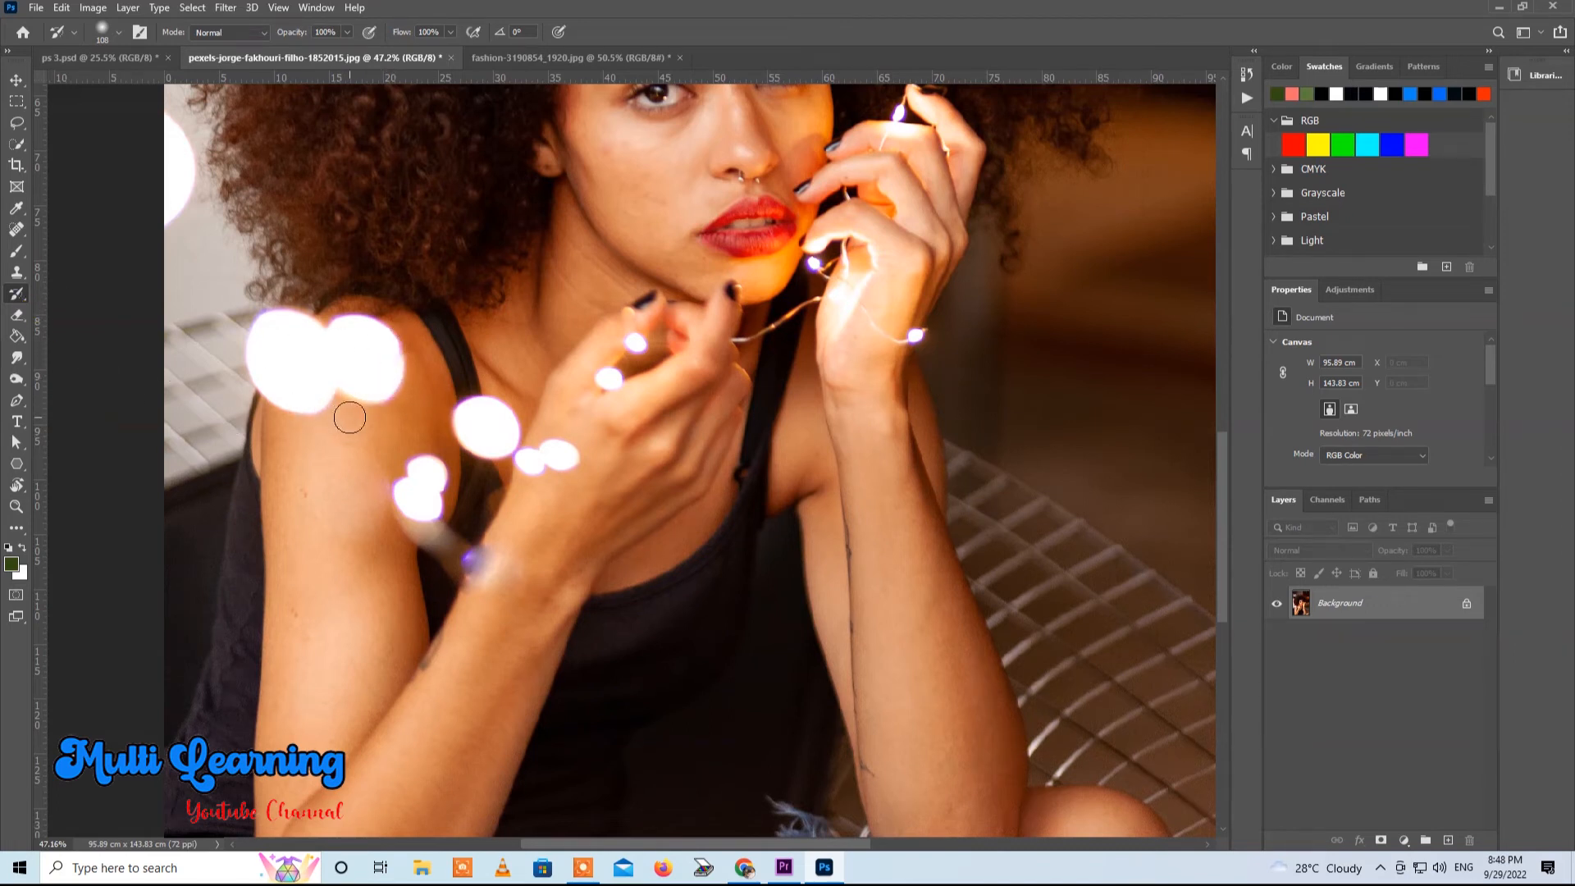
{"action": "mouse_move", "coordinate": [387, 439]}
{"action": "left_mouse_down"}
{"action": "mouse_move", "coordinate": [308, 464]}
{"action": "mouse_move", "coordinate": [352, 491]}
{"action": "mouse_move", "coordinate": [329, 450]}
{"action": "mouse_move", "coordinate": [293, 498]}
{"action": "mouse_move", "coordinate": [350, 471]}
{"action": "mouse_move", "coordinate": [413, 503]}
{"action": "mouse_move", "coordinate": [380, 522]}
{"action": "left_mouse_up"}
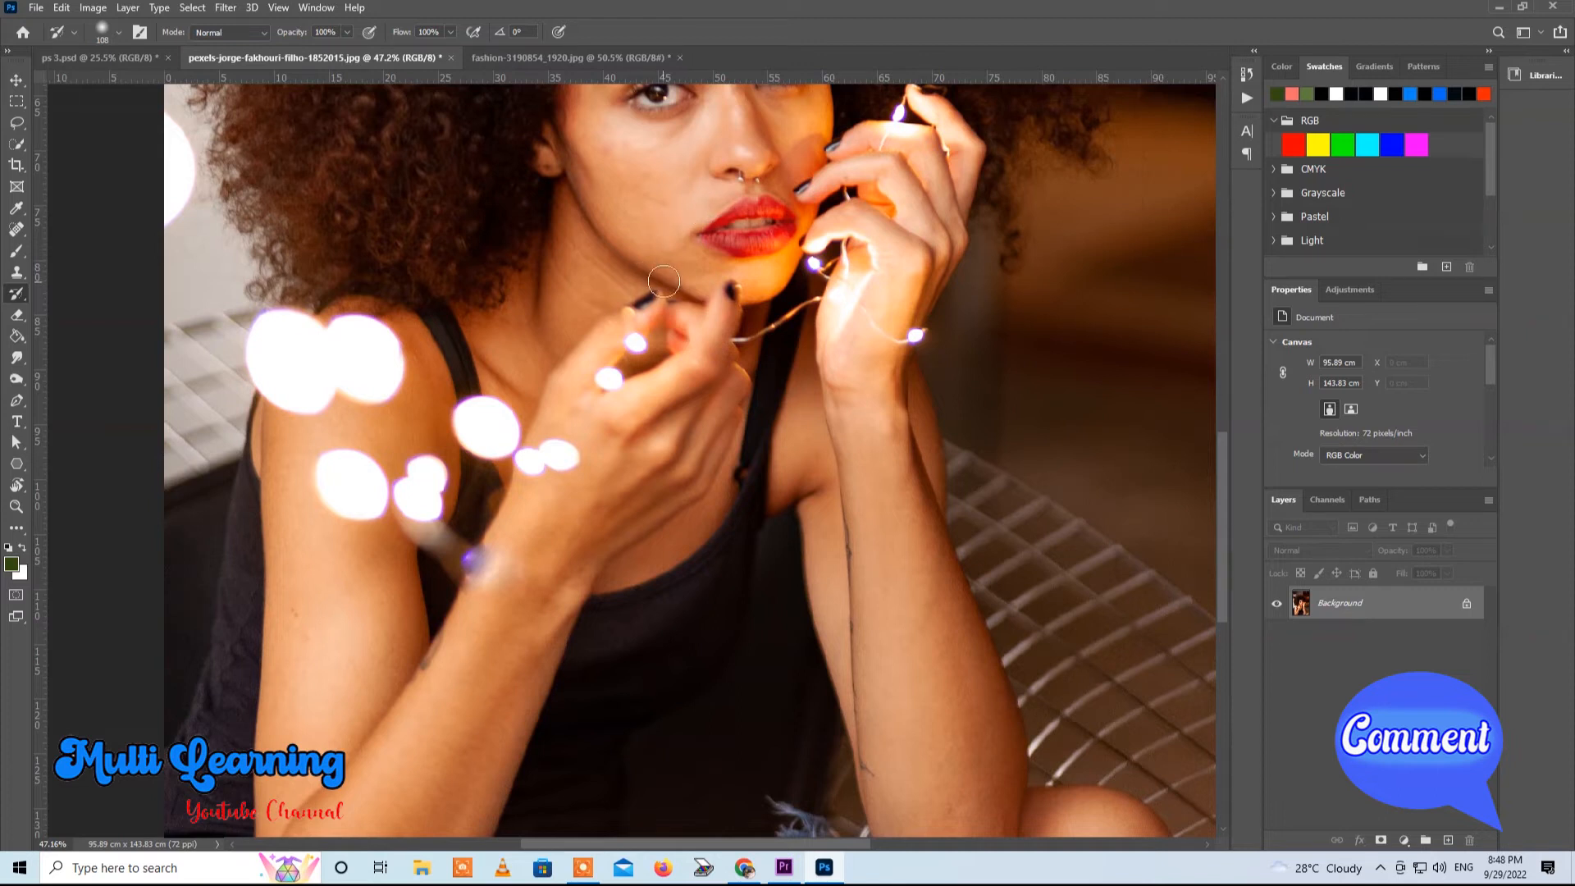
{"action": "left_click", "coordinate": [712, 202]}
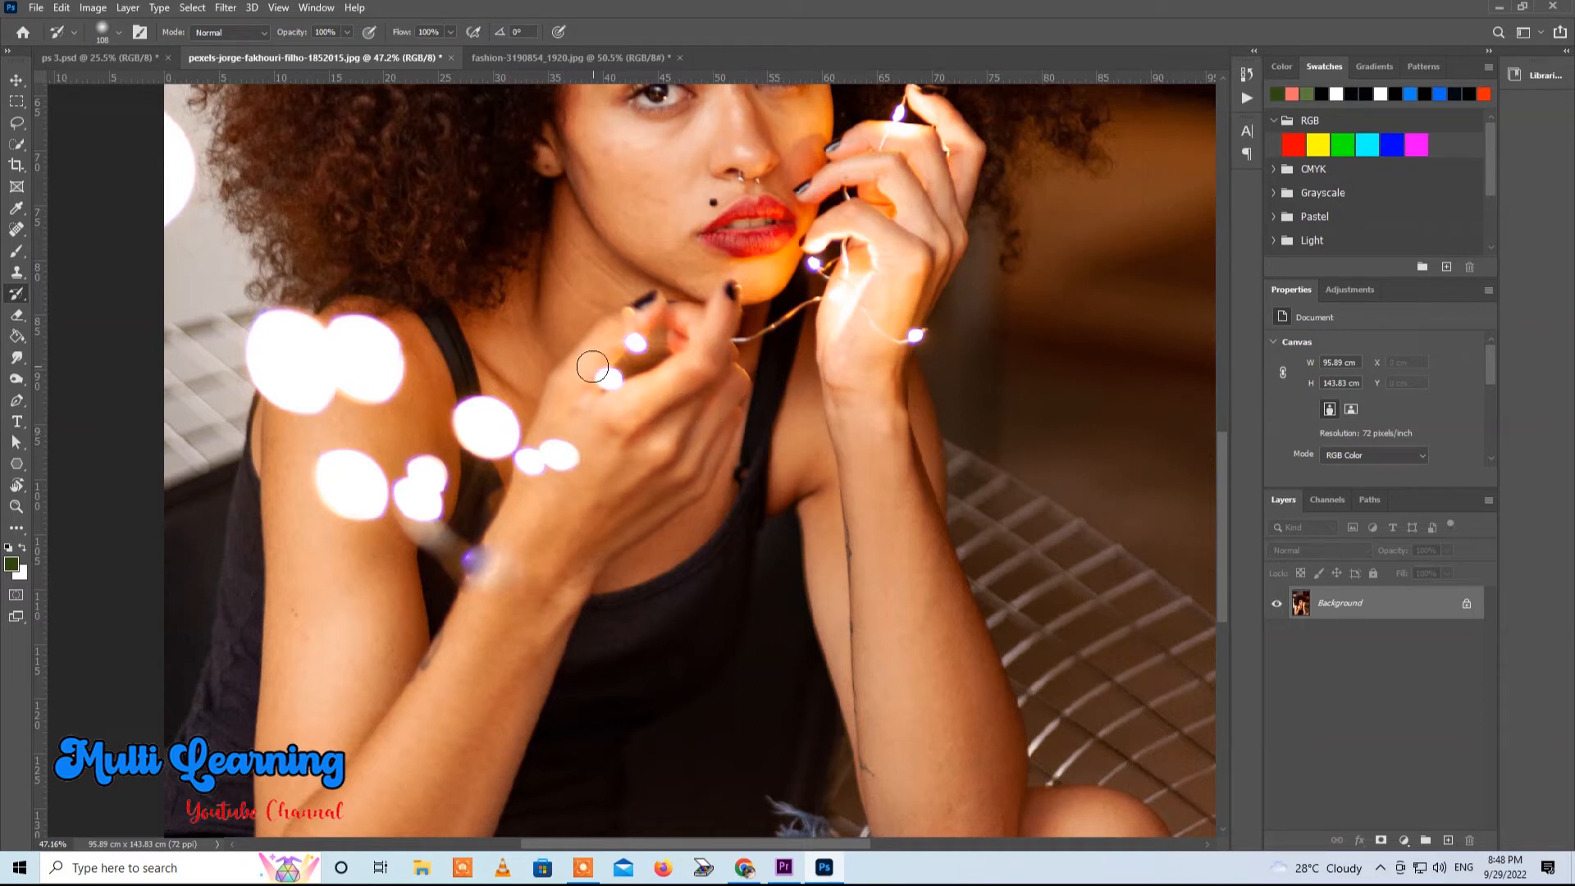
Step: Erase a patch of wall beside the shoulder in white with a 117 px Eraser, swap the colors and erase part of it in green
{"action": "left_click_drag", "start_coordinate": [17, 317], "coordinate": [79, 315]}
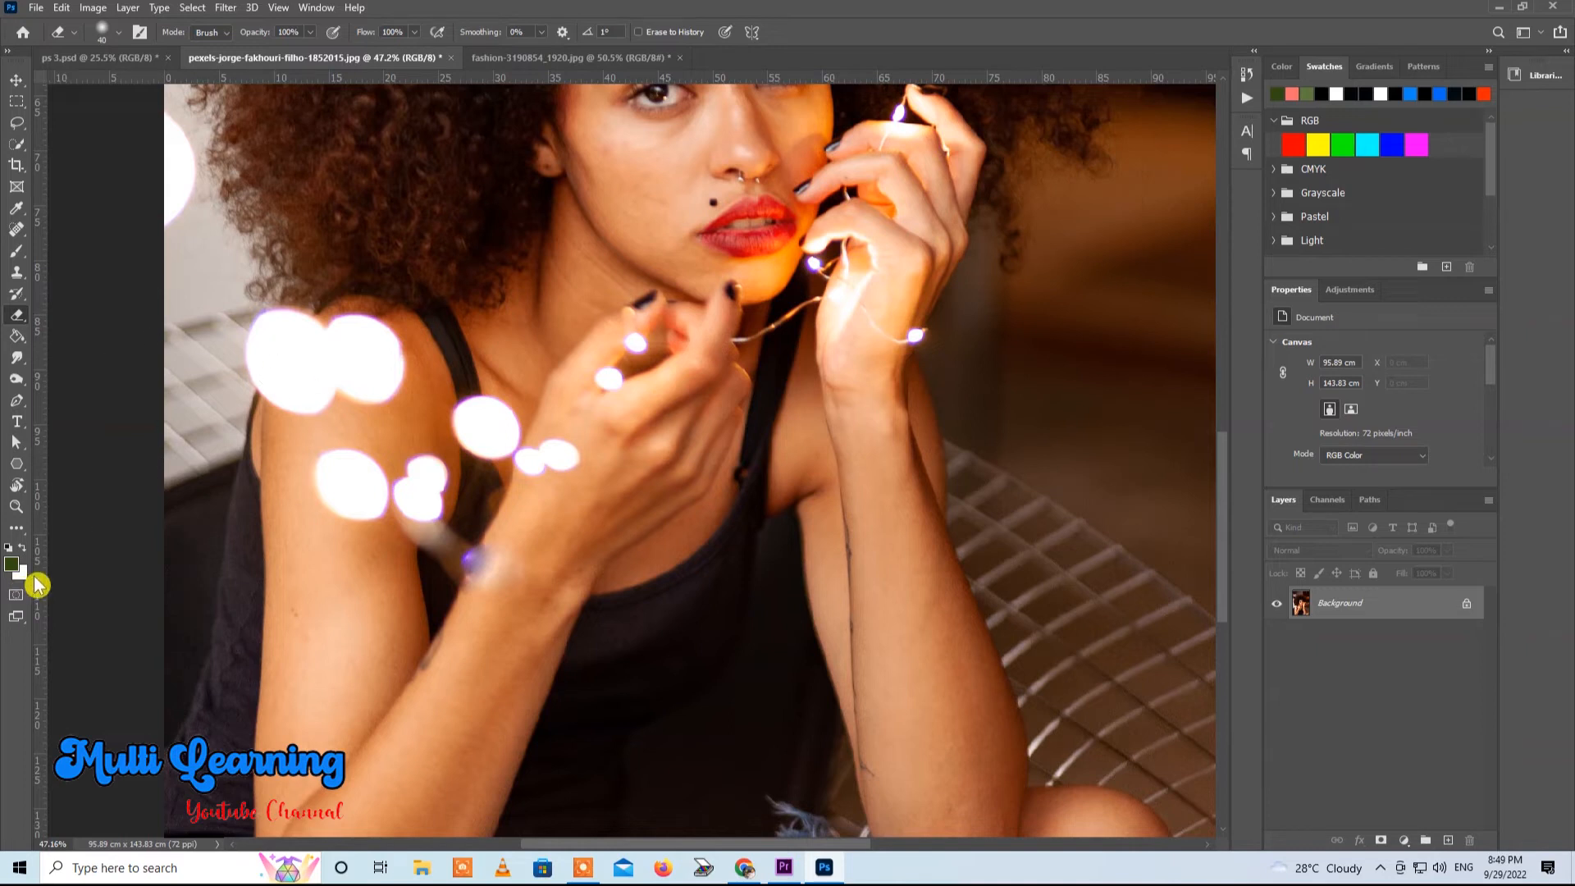
{"action": "right_click", "coordinate": [316, 315]}
{"action": "left_click_drag", "start_coordinate": [424, 354], "coordinate": [460, 355]}
{"action": "mouse_move", "coordinate": [211, 275]}
{"action": "left_mouse_down"}
{"action": "mouse_move", "coordinate": [209, 404]}
{"action": "mouse_move", "coordinate": [197, 297]}
{"action": "mouse_move", "coordinate": [185, 358]}
{"action": "left_mouse_up"}
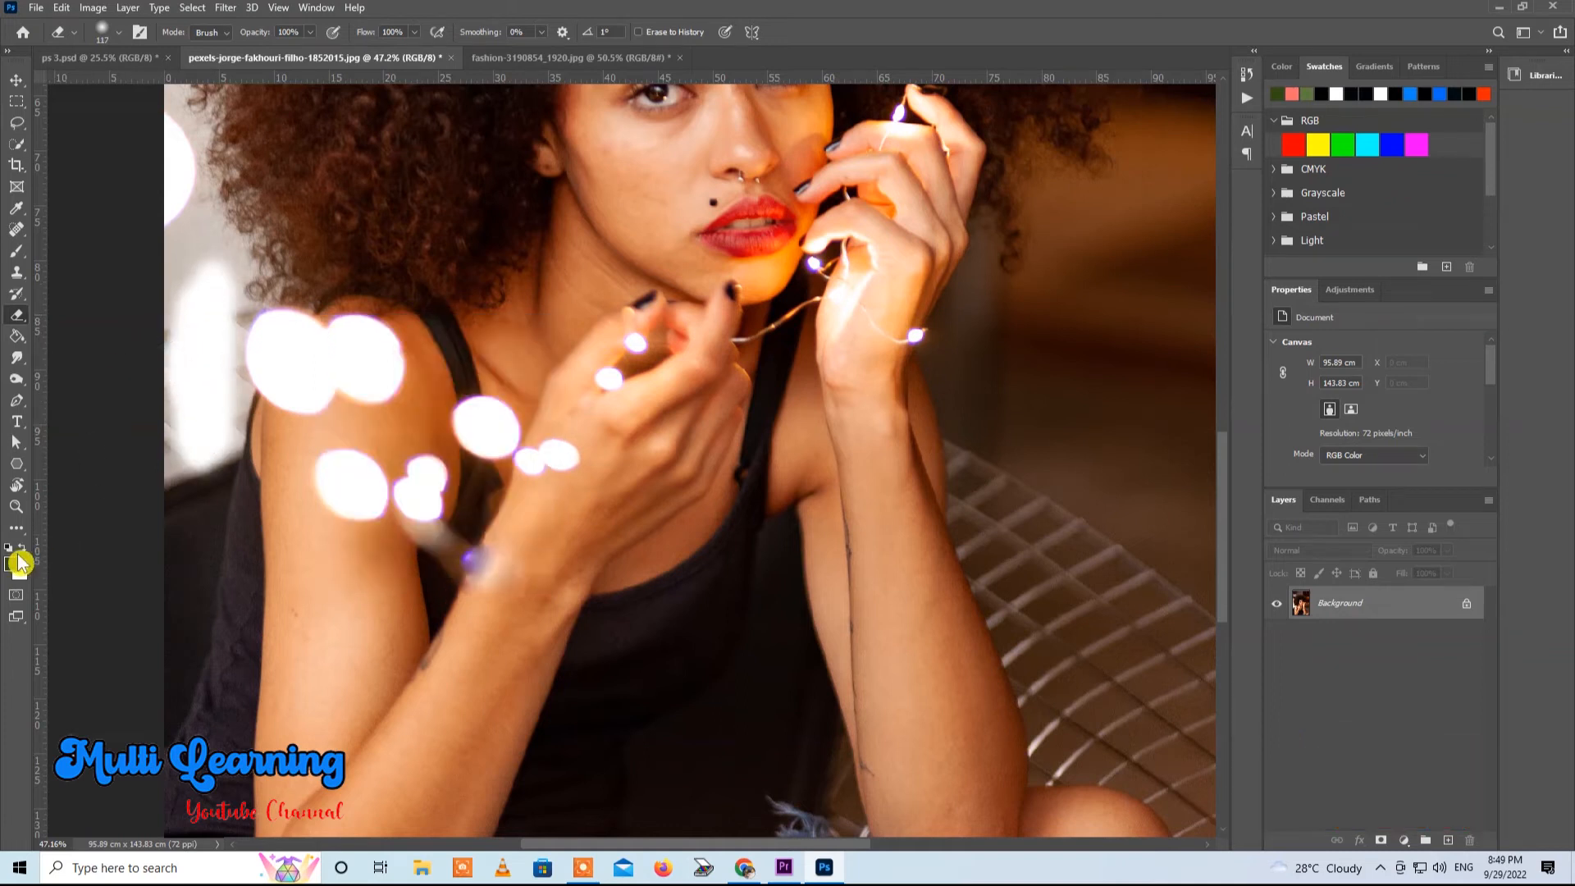
{"action": "left_click", "coordinate": [22, 547]}
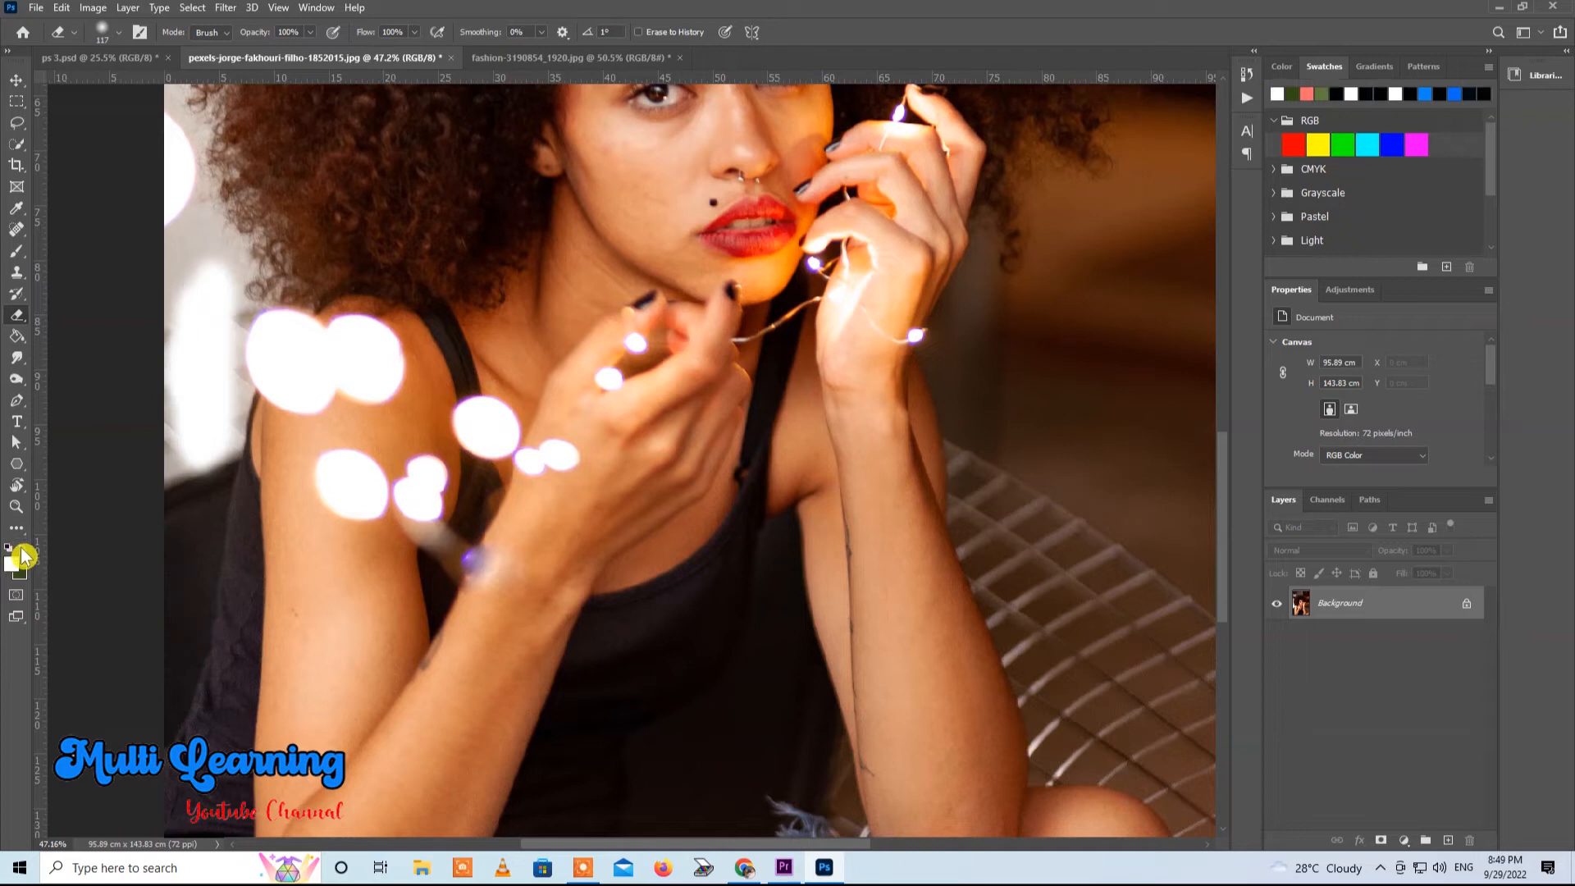
{"action": "mouse_move", "coordinate": [226, 435]}
{"action": "left_mouse_down"}
{"action": "mouse_move", "coordinate": [216, 333]}
{"action": "mouse_move", "coordinate": [193, 386]}
{"action": "mouse_move", "coordinate": [196, 447]}
{"action": "left_mouse_up"}
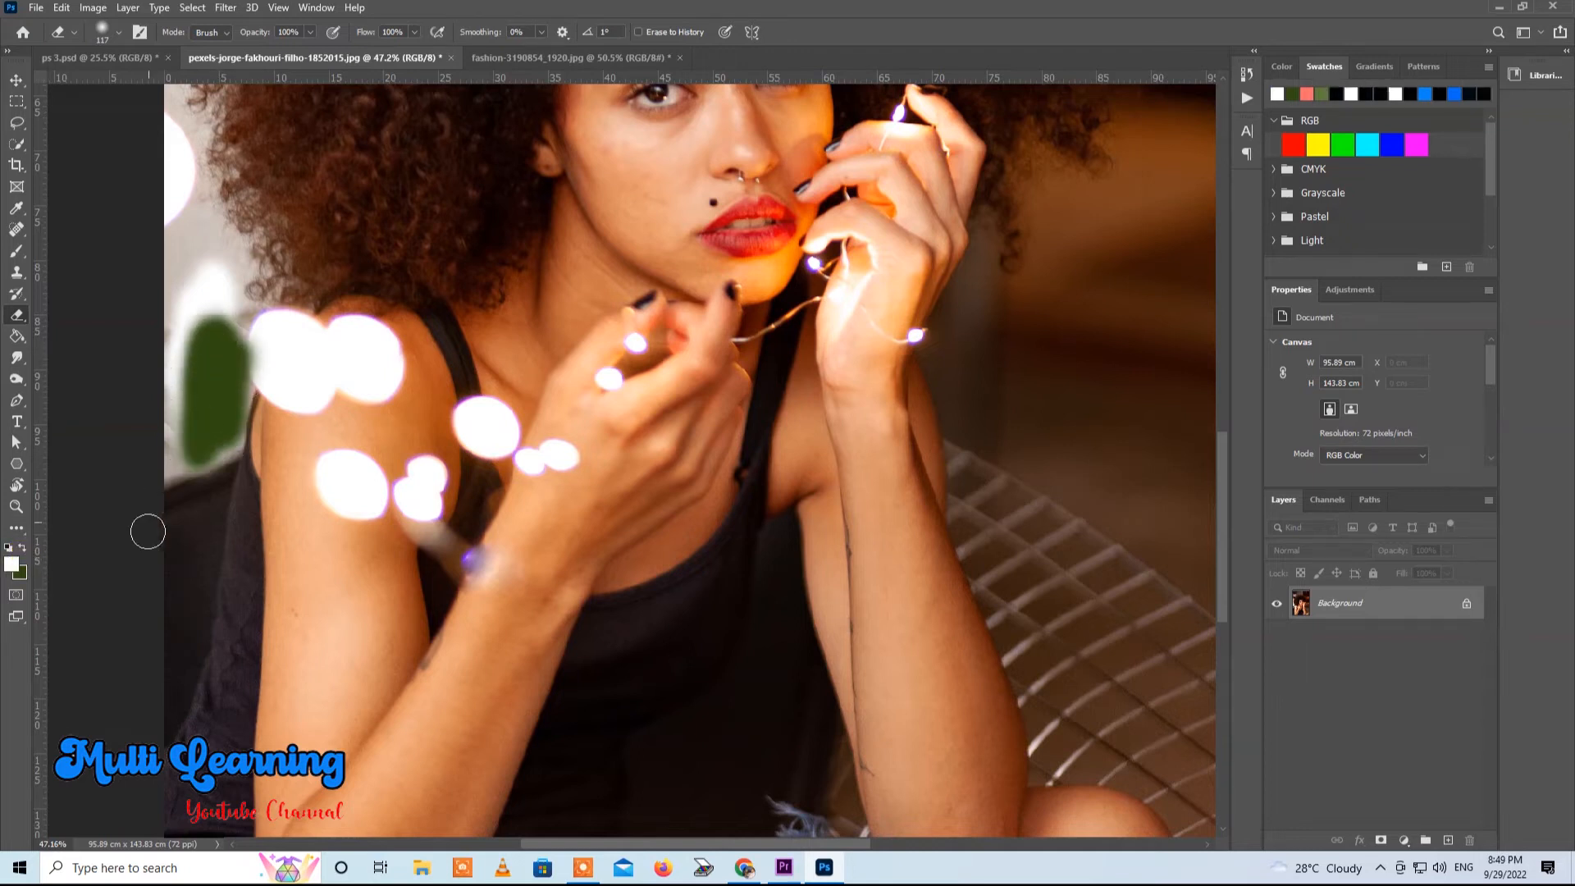
Step: Set the background color to bright cyan blue #0cd7ef
{"action": "left_click", "coordinate": [21, 574]}
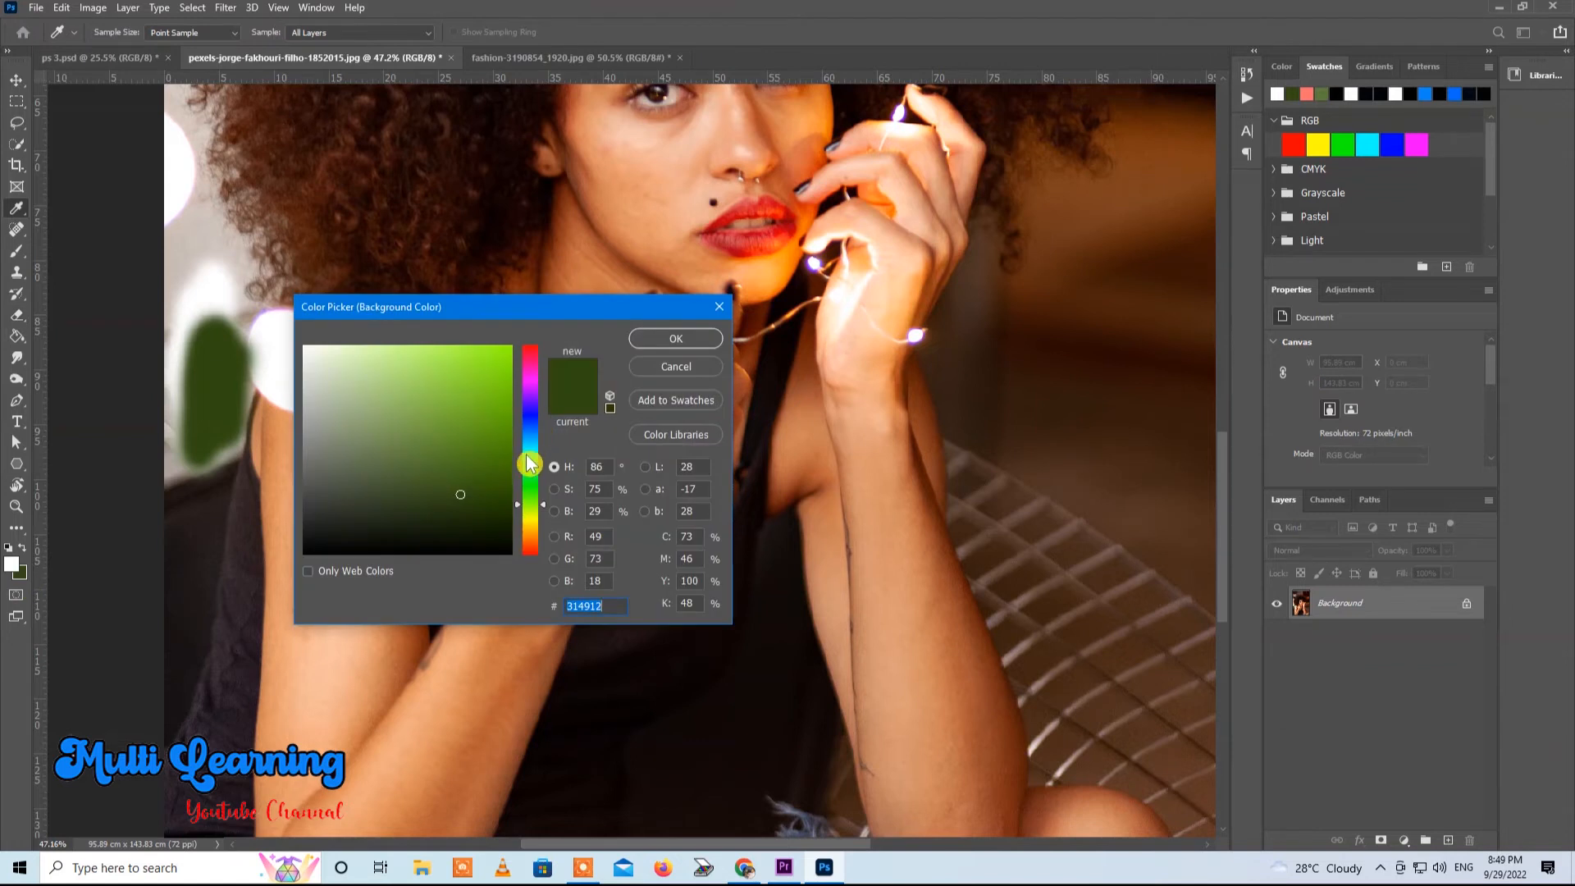
{"action": "left_click_drag", "start_coordinate": [529, 505], "coordinate": [533, 446]}
{"action": "left_click", "coordinate": [501, 358]}
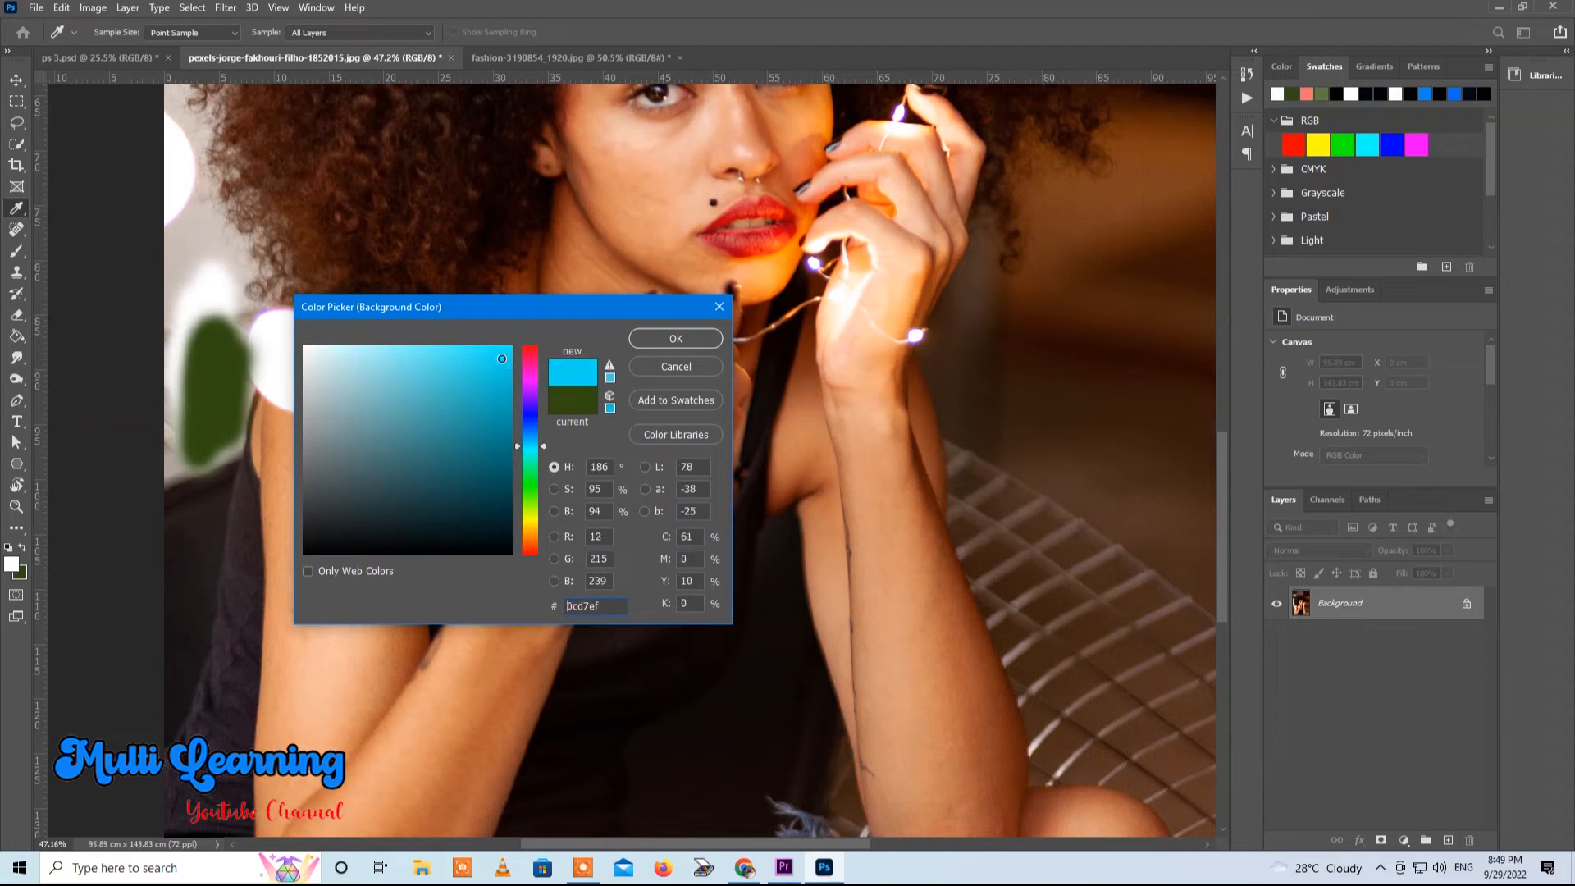
{"action": "left_click", "coordinate": [674, 340]}
{"action": "key", "text": "e"}
{"action": "mouse_move", "coordinate": [586, 258]}
{"action": "left_mouse_down"}
{"action": "mouse_move", "coordinate": [599, 352]}
{"action": "mouse_move", "coordinate": [759, 305]}
{"action": "mouse_move", "coordinate": [964, 373]}
{"action": "mouse_move", "coordinate": [911, 391]}
{"action": "mouse_move", "coordinate": [961, 403]}
{"action": "left_mouse_up"}
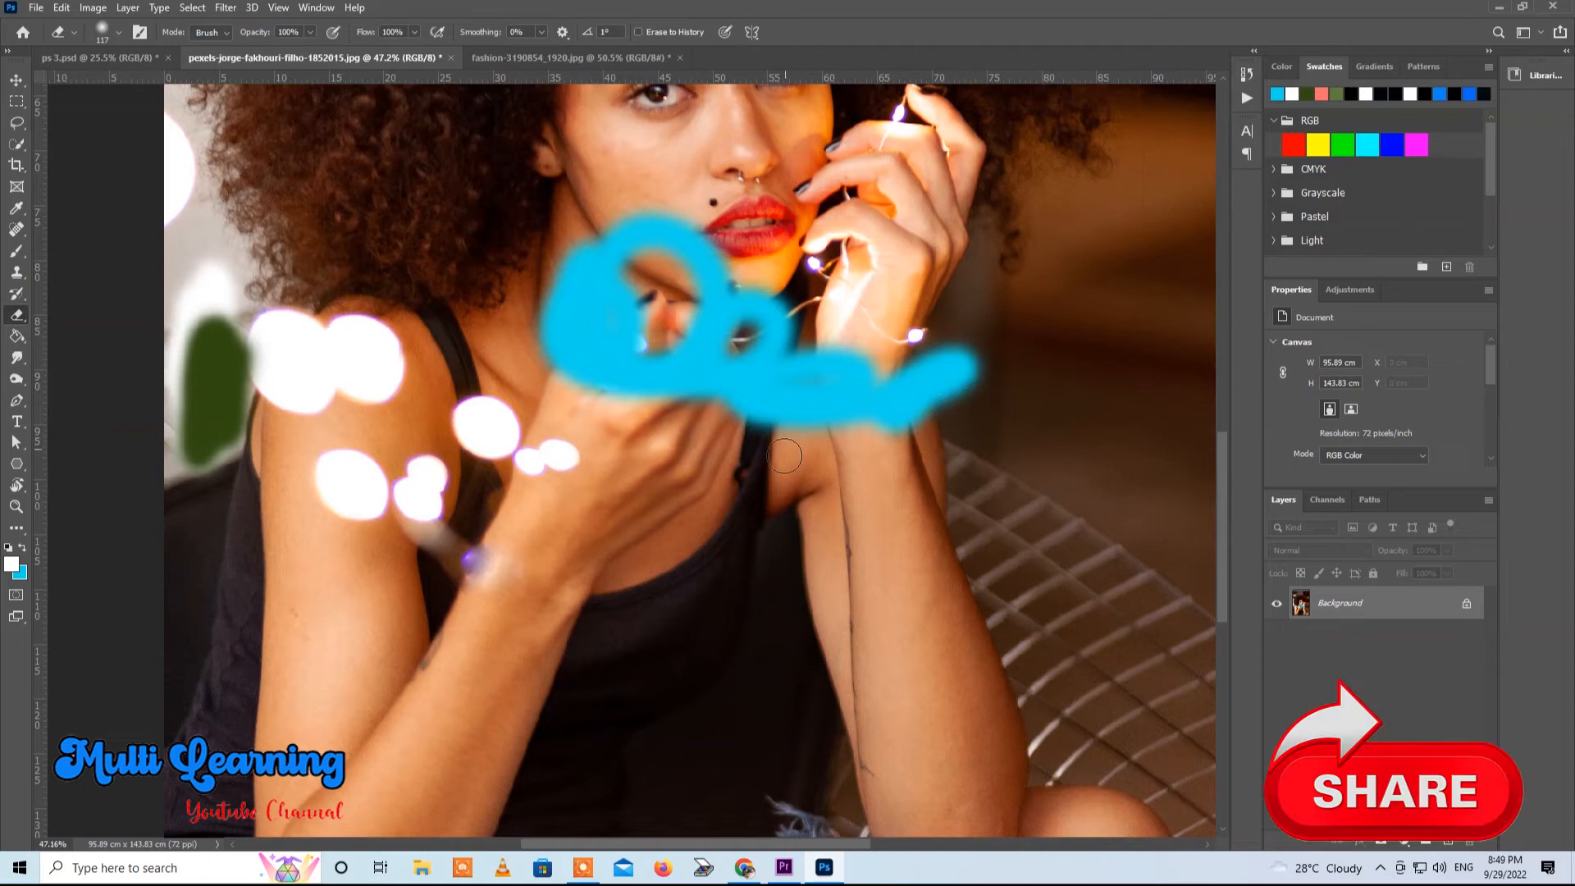
{"action": "mouse_move", "coordinate": [726, 510]}
{"action": "left_mouse_down"}
{"action": "mouse_move", "coordinate": [945, 519]}
{"action": "mouse_move", "coordinate": [966, 626]}
{"action": "mouse_move", "coordinate": [822, 659]}
{"action": "mouse_move", "coordinate": [629, 555]}
{"action": "mouse_move", "coordinate": [427, 677]}
{"action": "left_mouse_up"}
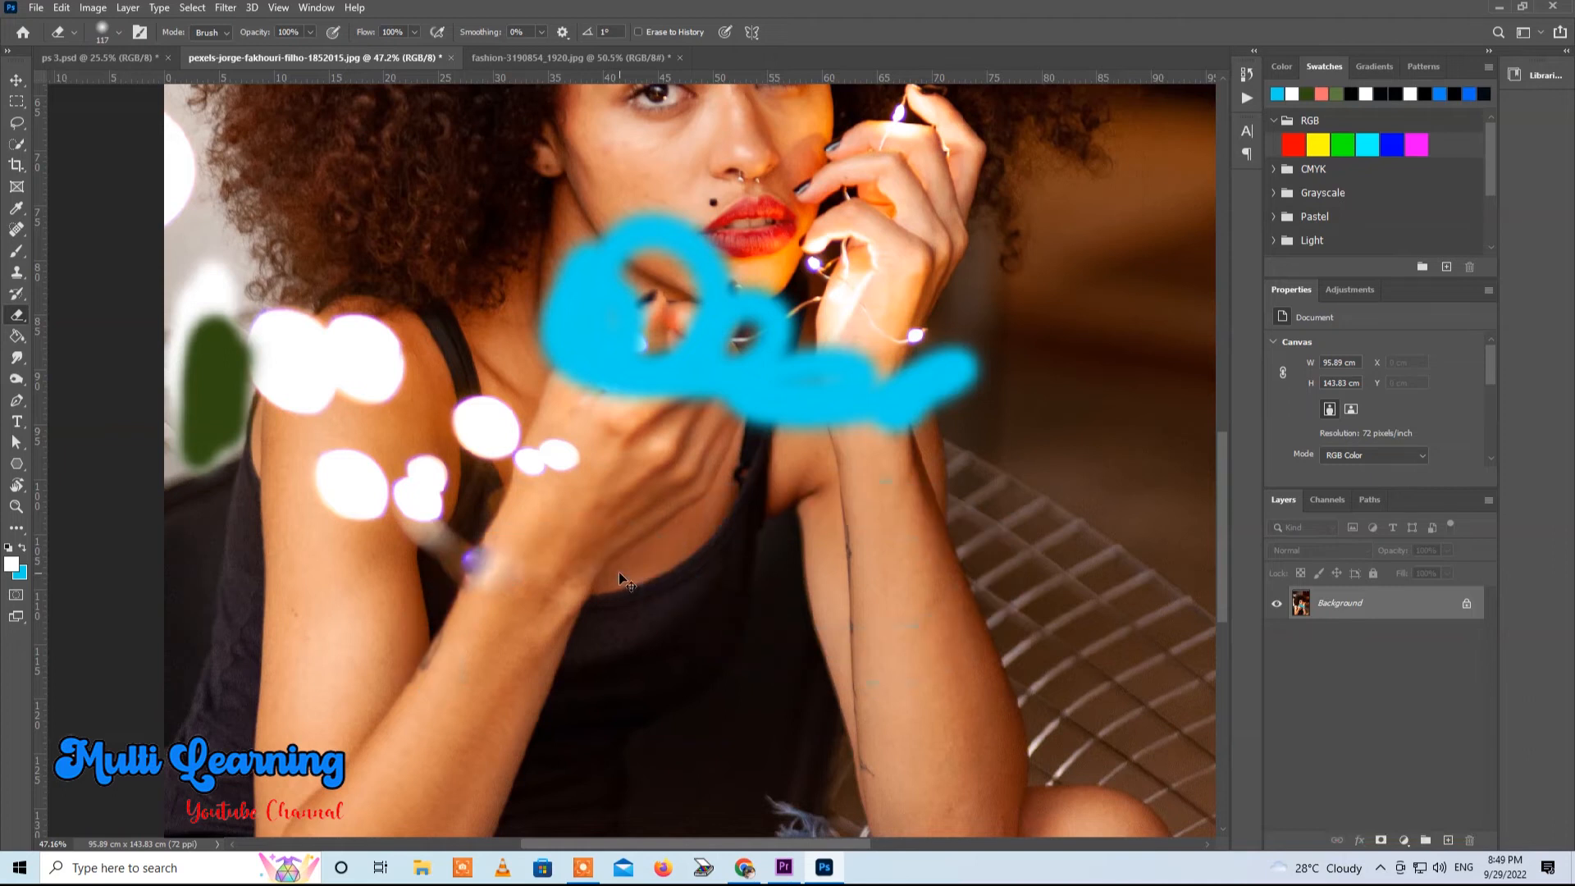
Step: Use the Eraser to draw a wavy cyan stroke across the hands and a zigzag one over the chest and forearm
{"action": "mouse_move", "coordinate": [640, 283]}
{"action": "left_mouse_down"}
{"action": "mouse_move", "coordinate": [733, 376]}
{"action": "mouse_move", "coordinate": [888, 338]}
{"action": "mouse_move", "coordinate": [959, 447]}
{"action": "mouse_move", "coordinate": [730, 493]}
{"action": "left_mouse_up"}
{"action": "mouse_move", "coordinate": [656, 607]}
{"action": "left_mouse_down"}
{"action": "mouse_move", "coordinate": [911, 572]}
{"action": "mouse_move", "coordinate": [894, 644]}
{"action": "mouse_move", "coordinate": [977, 689]}
{"action": "mouse_move", "coordinate": [1044, 670]}
{"action": "left_mouse_up"}
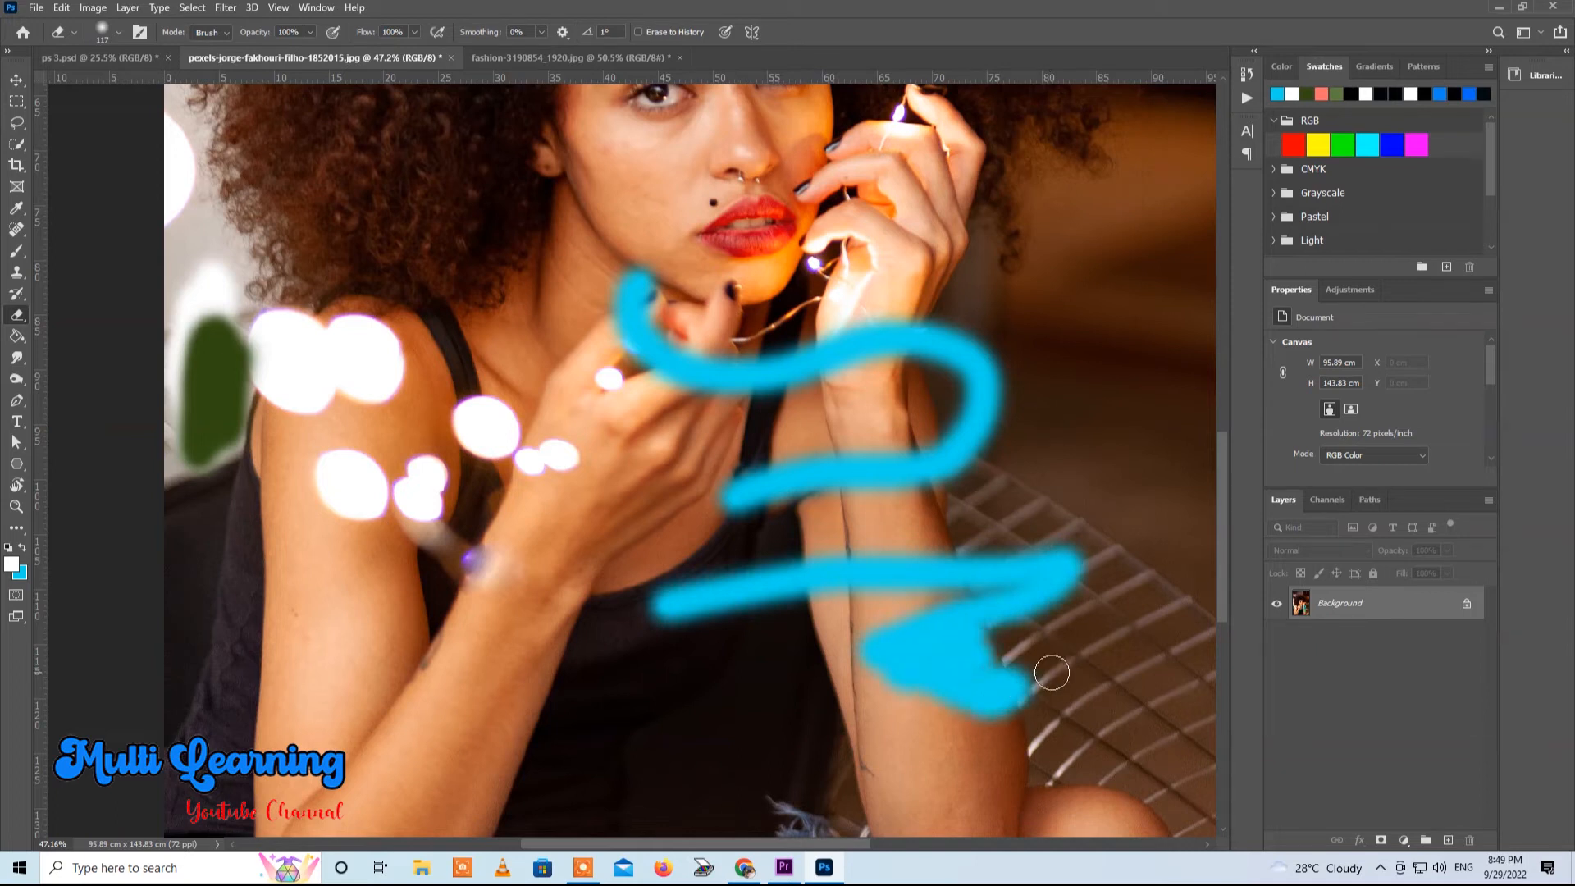
Step: With the Background Eraser, trace an outline around the upper arm, enlarge the brush to 162 px and erase the shoulder and arm
{"action": "right_click", "coordinate": [17, 315]}
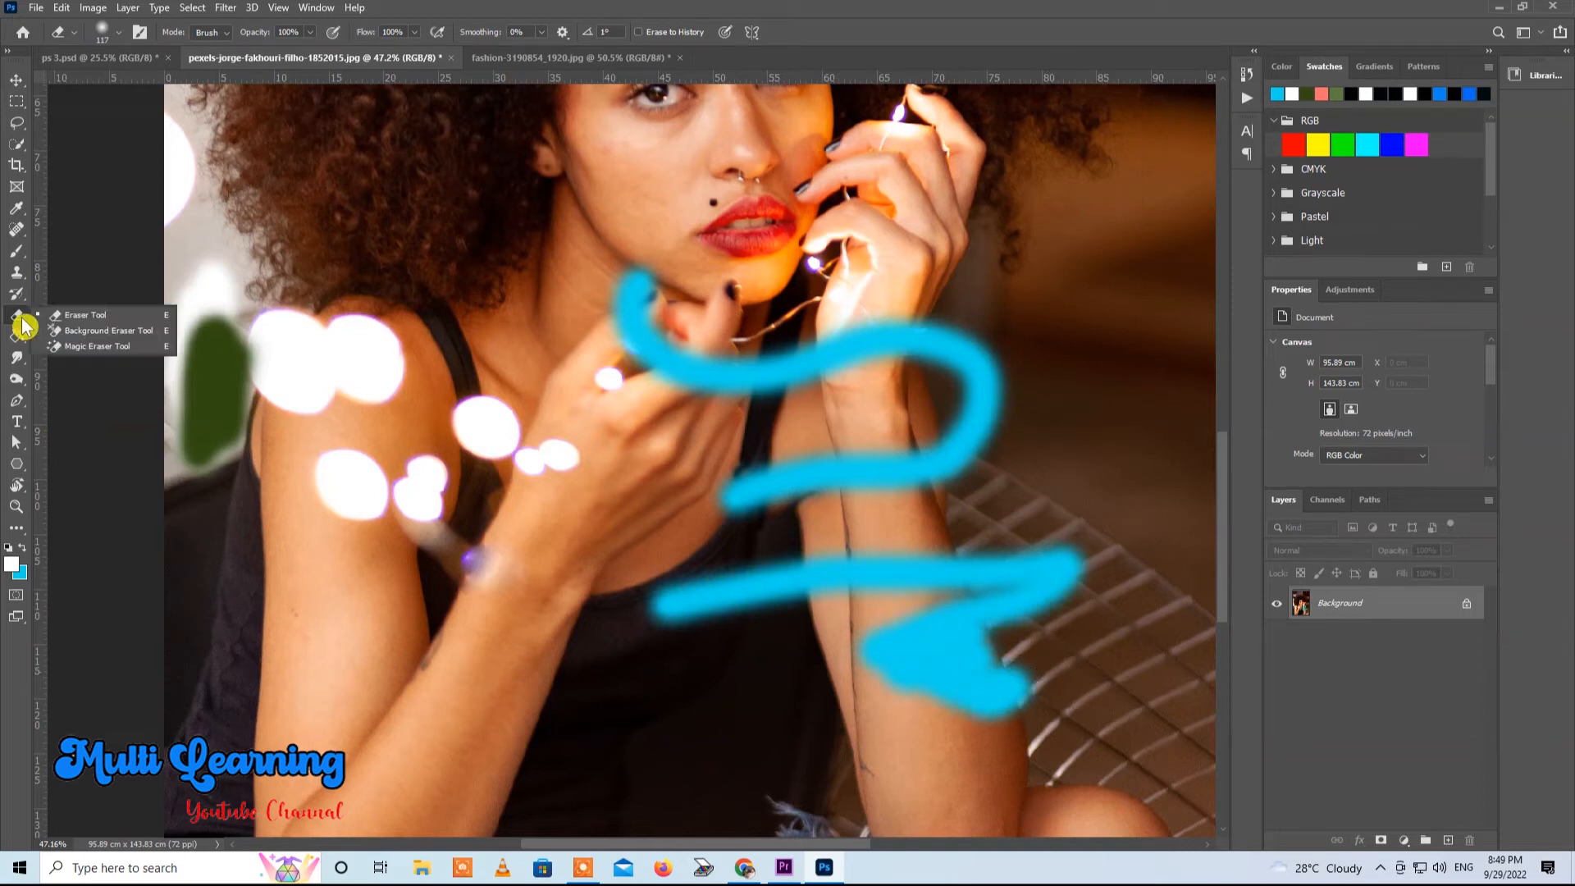
{"action": "left_click", "coordinate": [138, 331]}
{"action": "left_click_drag", "start_coordinate": [271, 459], "coordinate": [266, 470]}
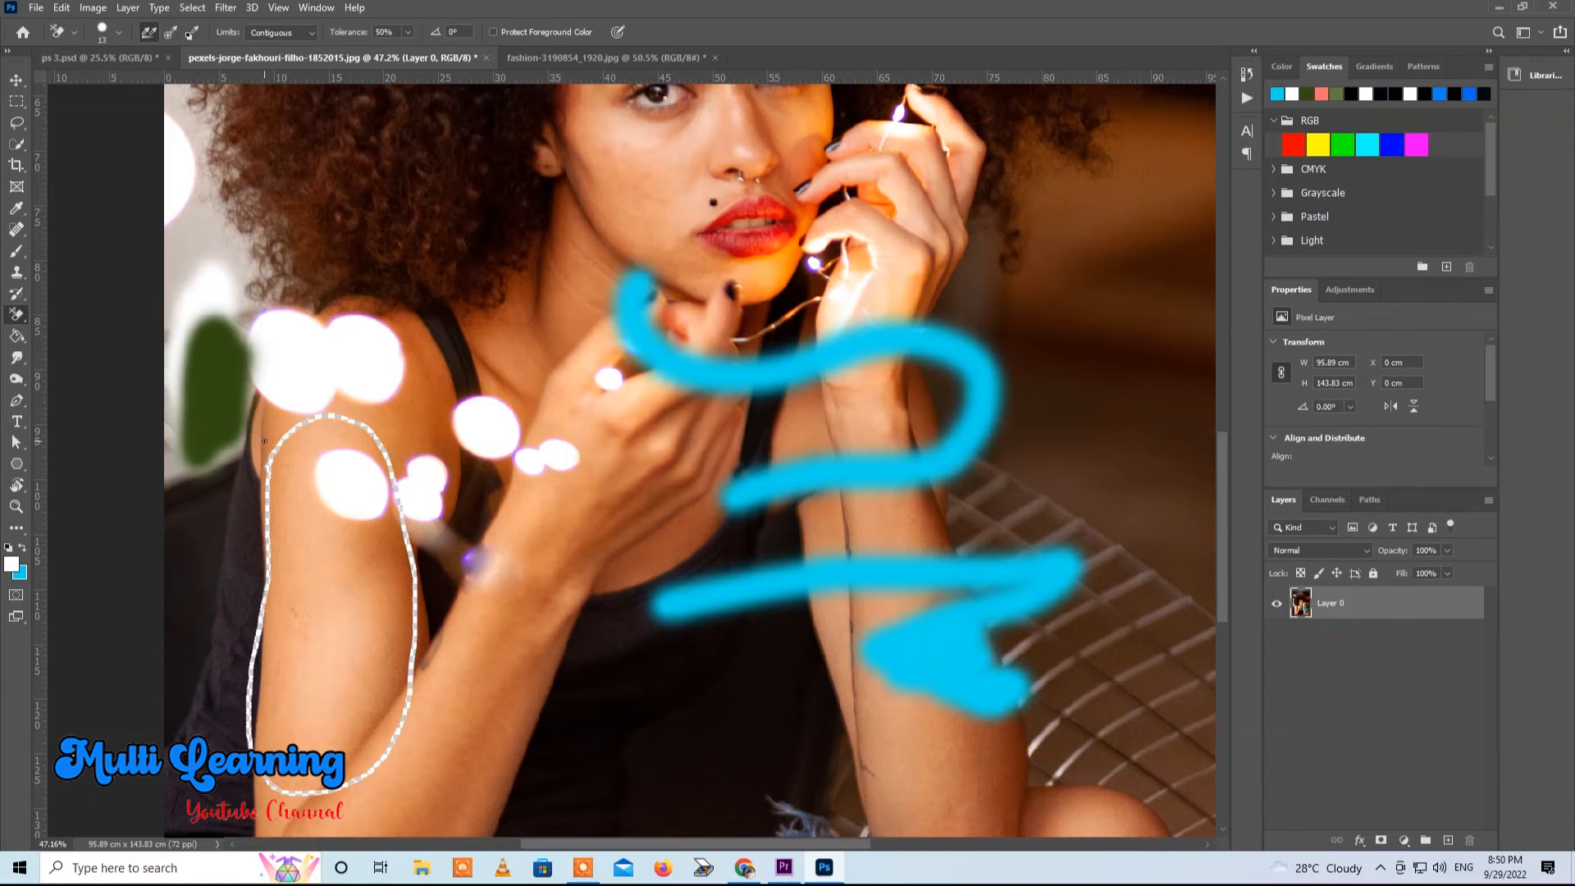
{"action": "right_click", "coordinate": [334, 402]}
{"action": "left_click", "coordinate": [460, 429]}
{"action": "mouse_move", "coordinate": [295, 389]}
{"action": "left_mouse_down"}
{"action": "mouse_move", "coordinate": [280, 487]}
{"action": "mouse_move", "coordinate": [394, 567]}
{"action": "mouse_move", "coordinate": [319, 587]}
{"action": "mouse_move", "coordinate": [357, 587]}
{"action": "mouse_move", "coordinate": [266, 449]}
{"action": "mouse_move", "coordinate": [378, 552]}
{"action": "mouse_move", "coordinate": [381, 493]}
{"action": "mouse_move", "coordinate": [332, 405]}
{"action": "mouse_move", "coordinate": [373, 451]}
{"action": "mouse_move", "coordinate": [336, 469]}
{"action": "mouse_move", "coordinate": [414, 376]}
{"action": "mouse_move", "coordinate": [430, 399]}
{"action": "mouse_move", "coordinate": [400, 487]}
{"action": "mouse_move", "coordinate": [442, 435]}
{"action": "left_mouse_up"}
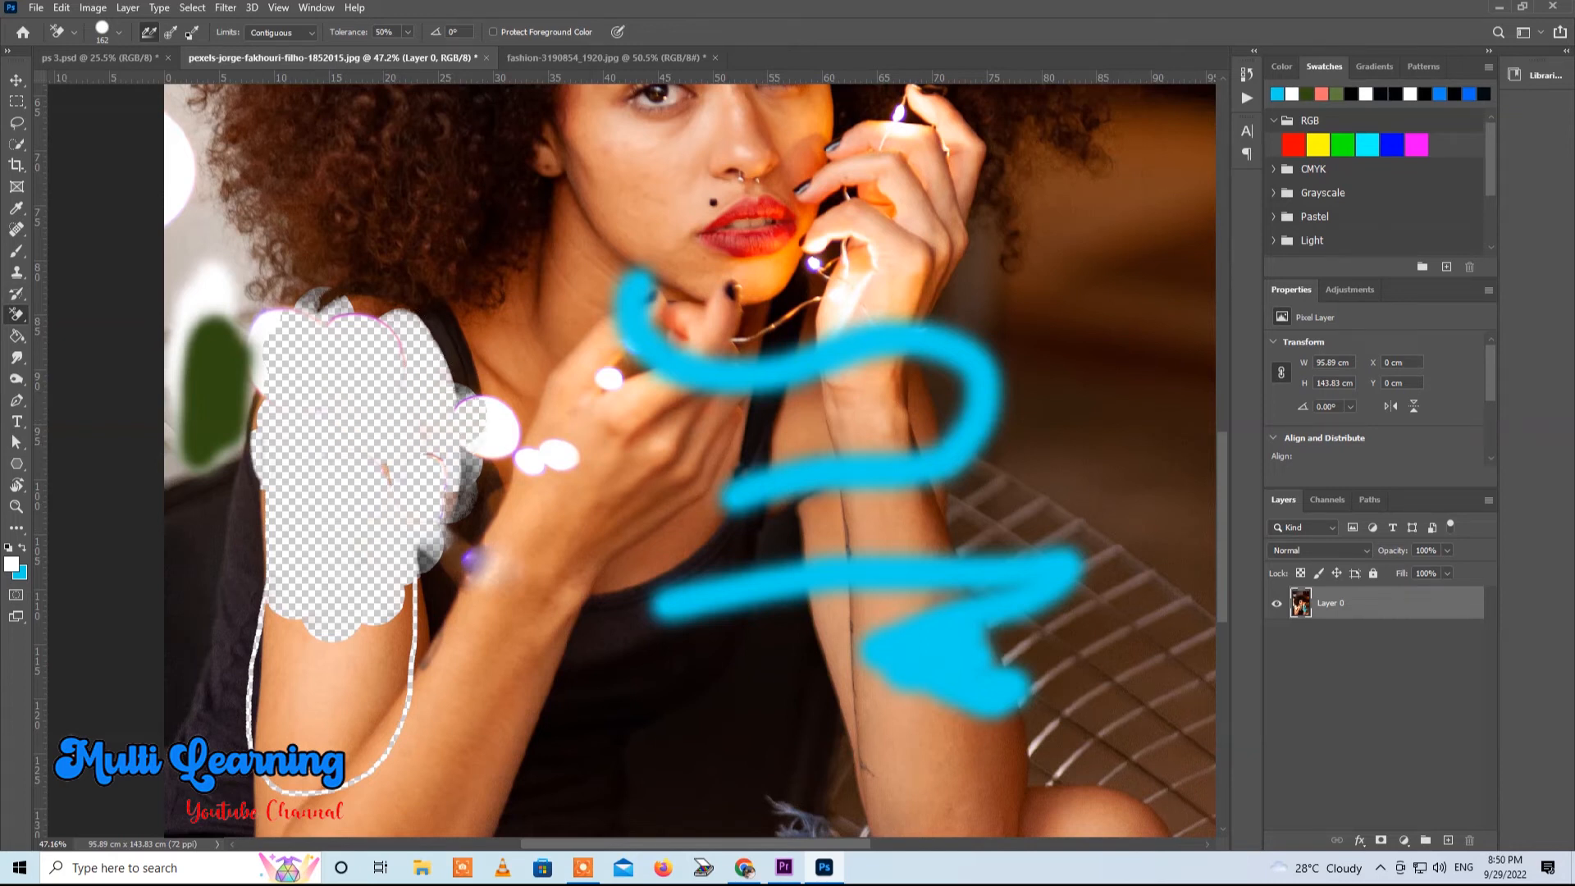
Step: Use the Magic Eraser at tolerance 32 to remove the remaining skin inside the arm outline and the wavy cyan stroke
{"action": "right_click", "coordinate": [17, 314]}
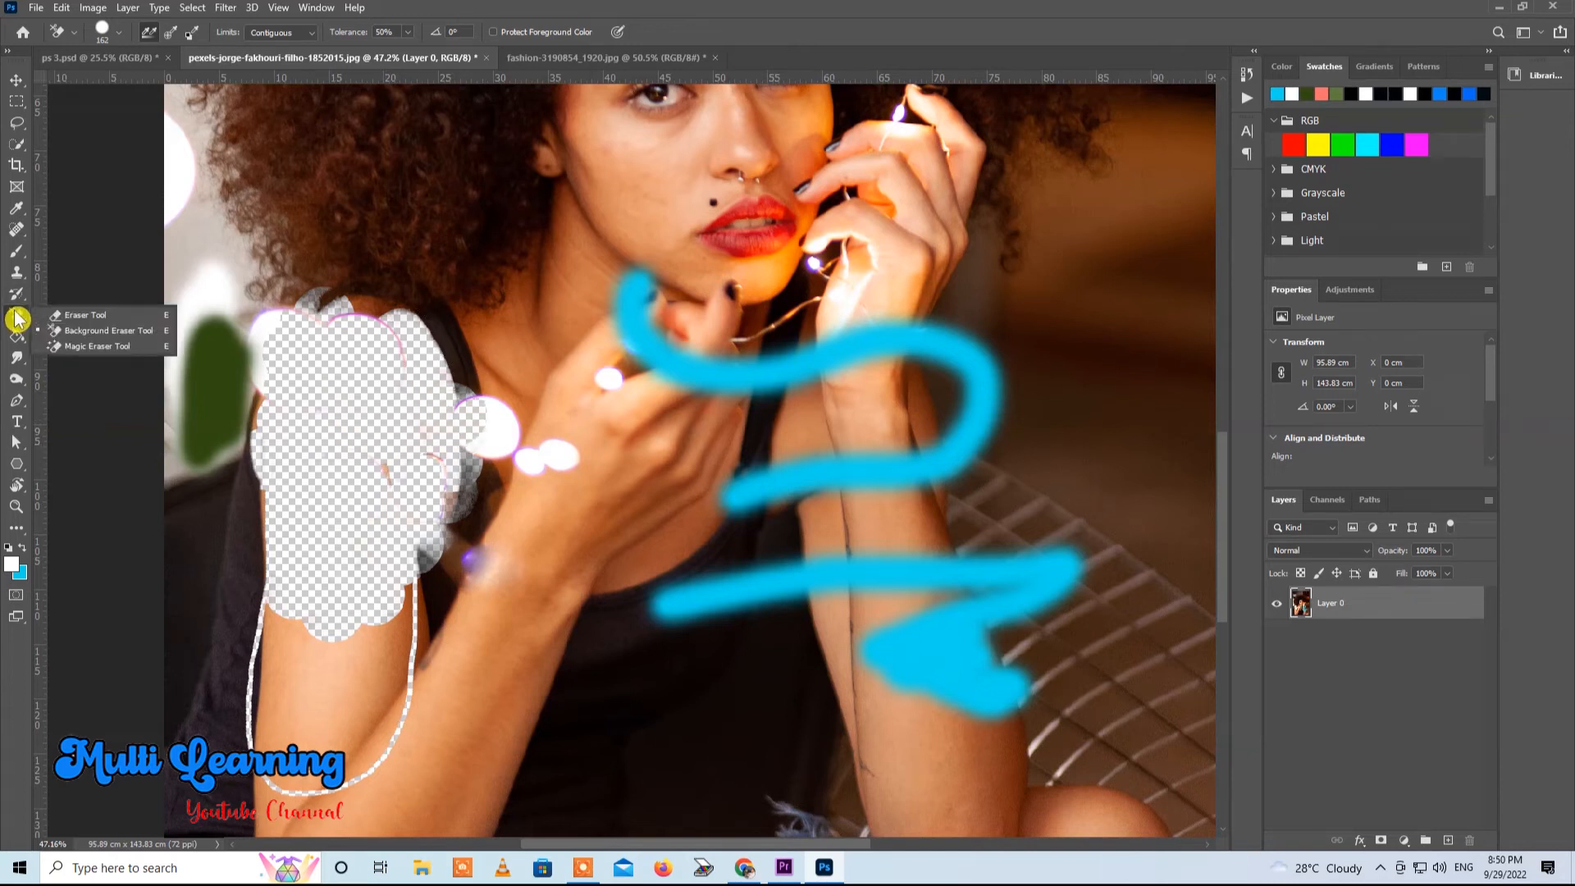
{"action": "left_click", "coordinate": [110, 348]}
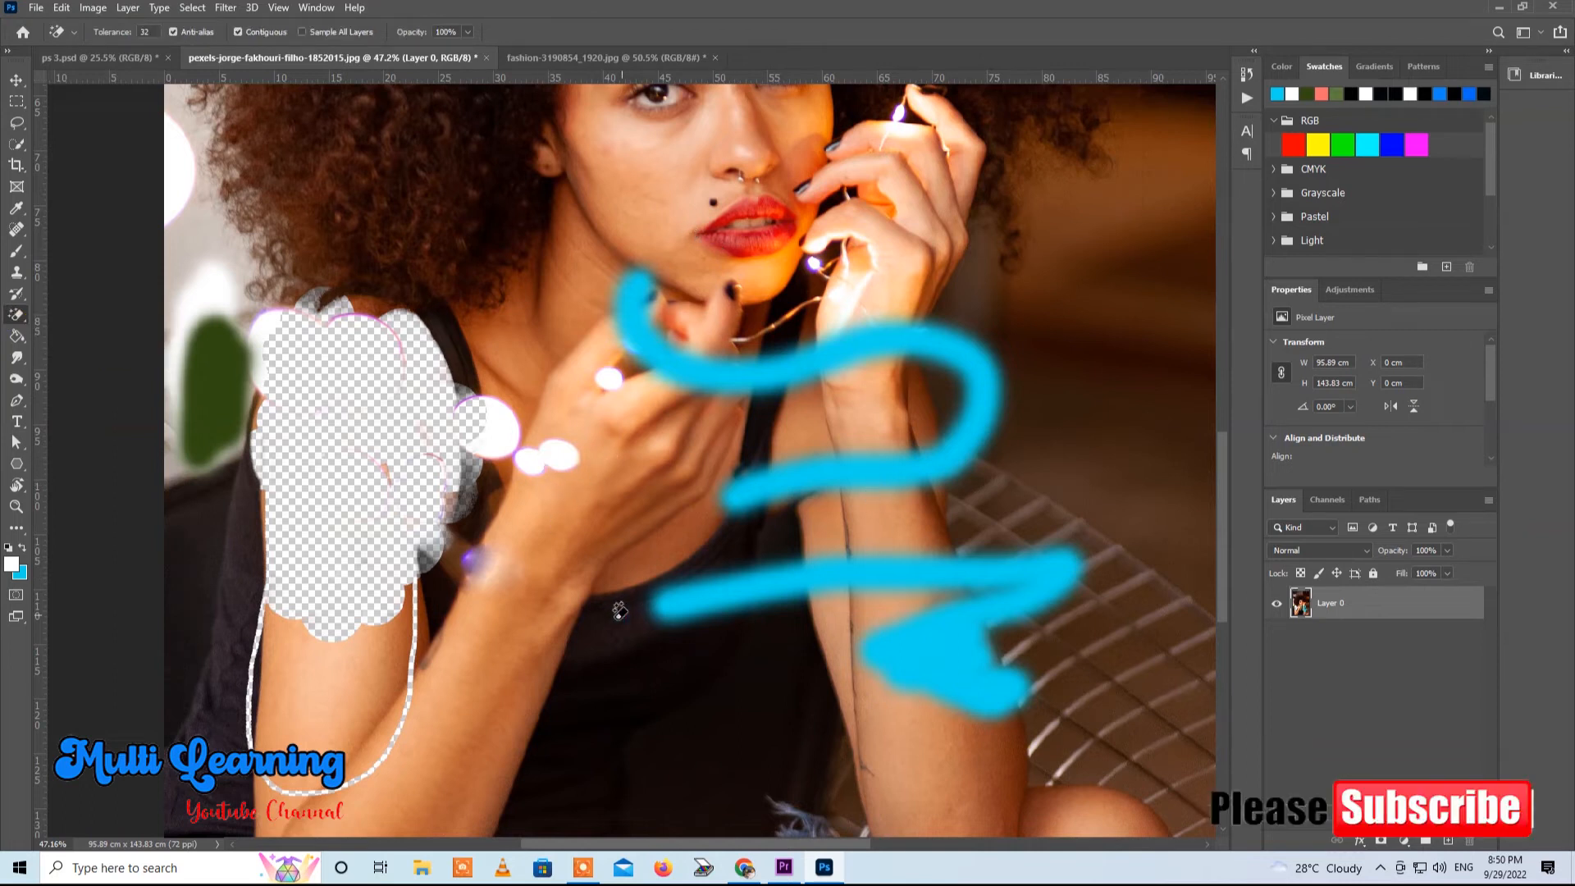
{"action": "left_click", "coordinate": [306, 672]}
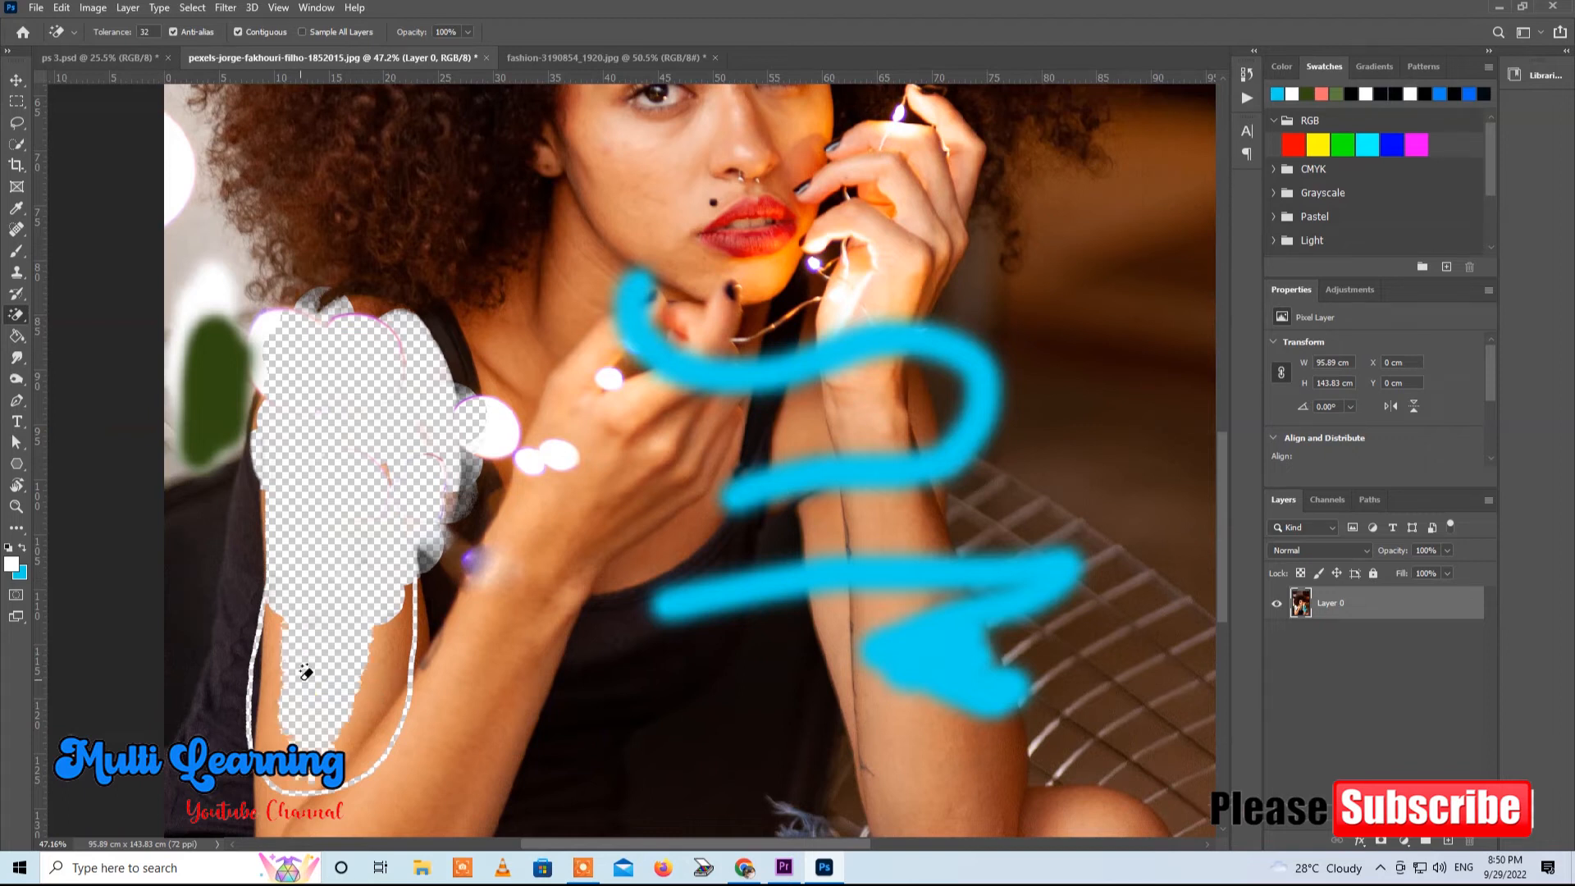
{"action": "left_click", "coordinate": [391, 647]}
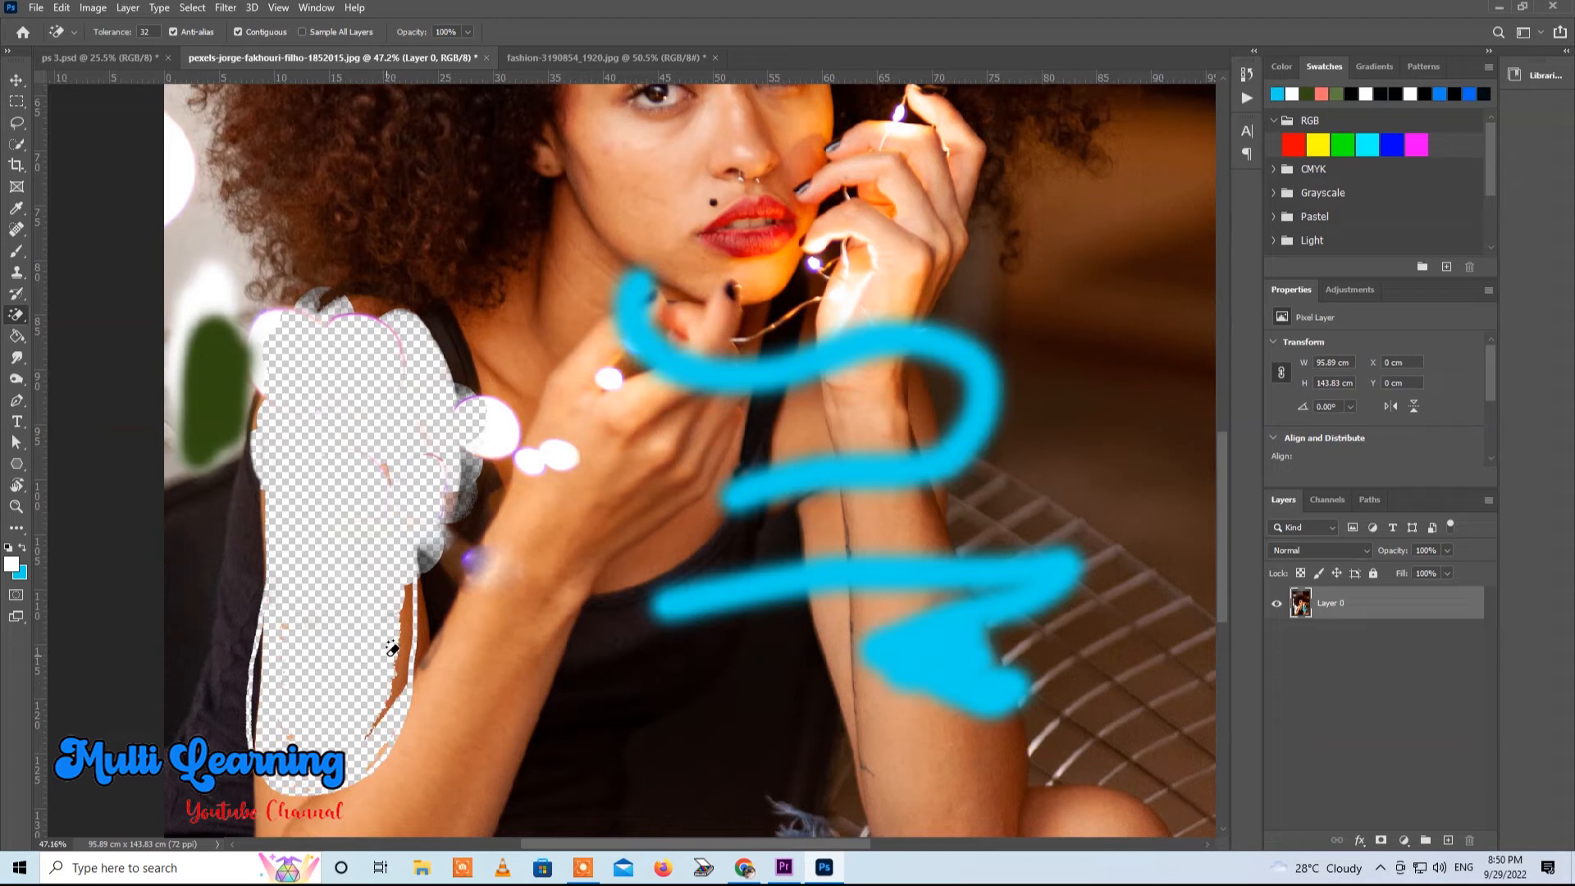
{"action": "left_click", "coordinate": [423, 622]}
{"action": "left_click", "coordinate": [408, 632]}
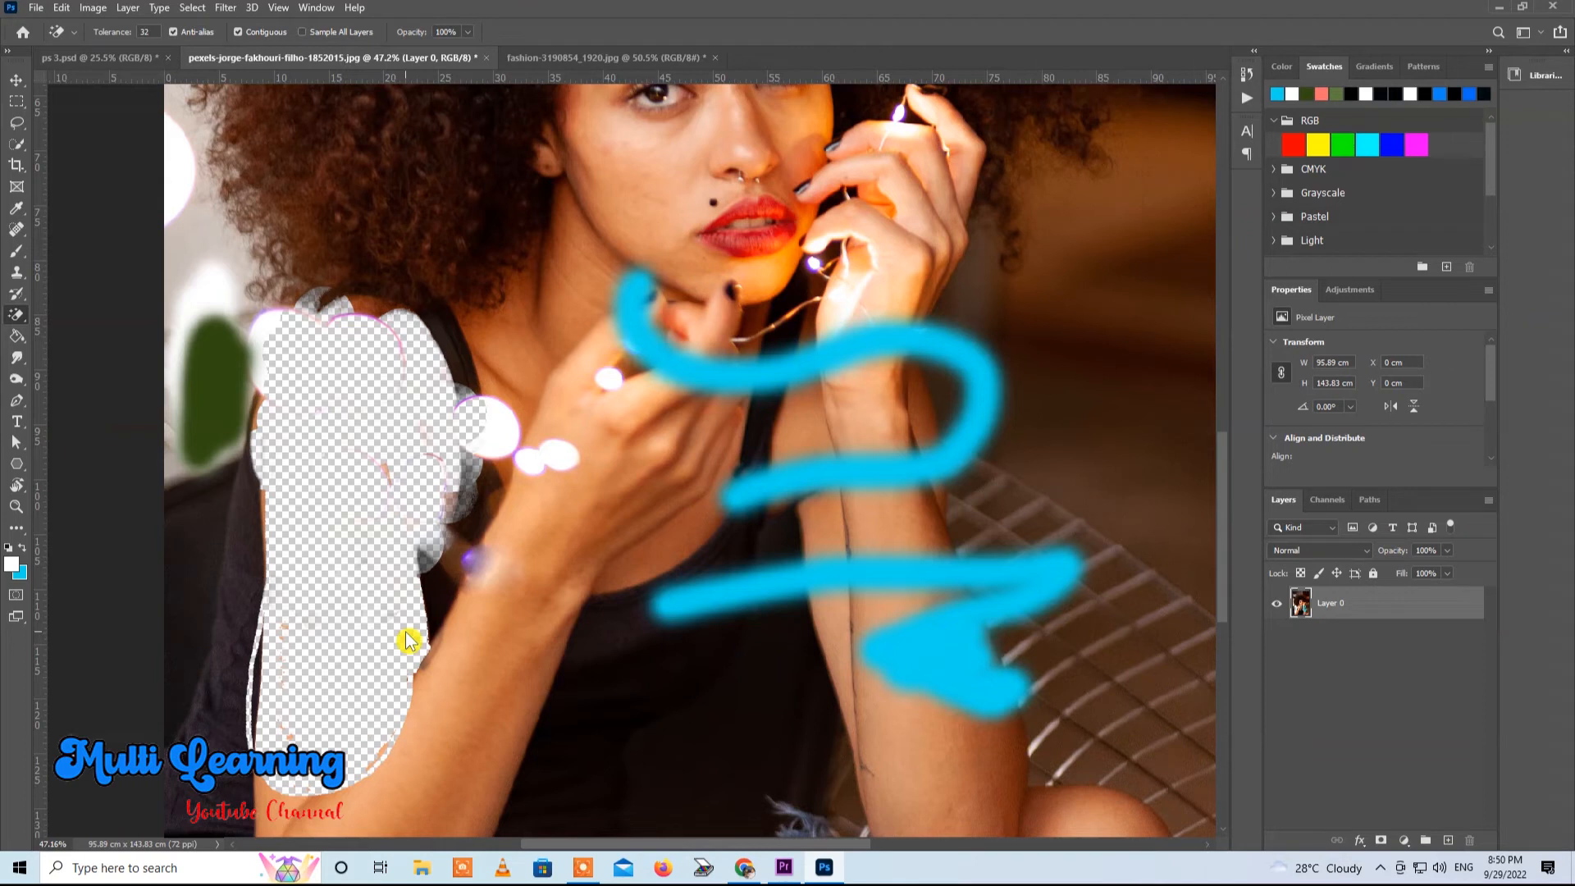
{"action": "left_click", "coordinate": [647, 313]}
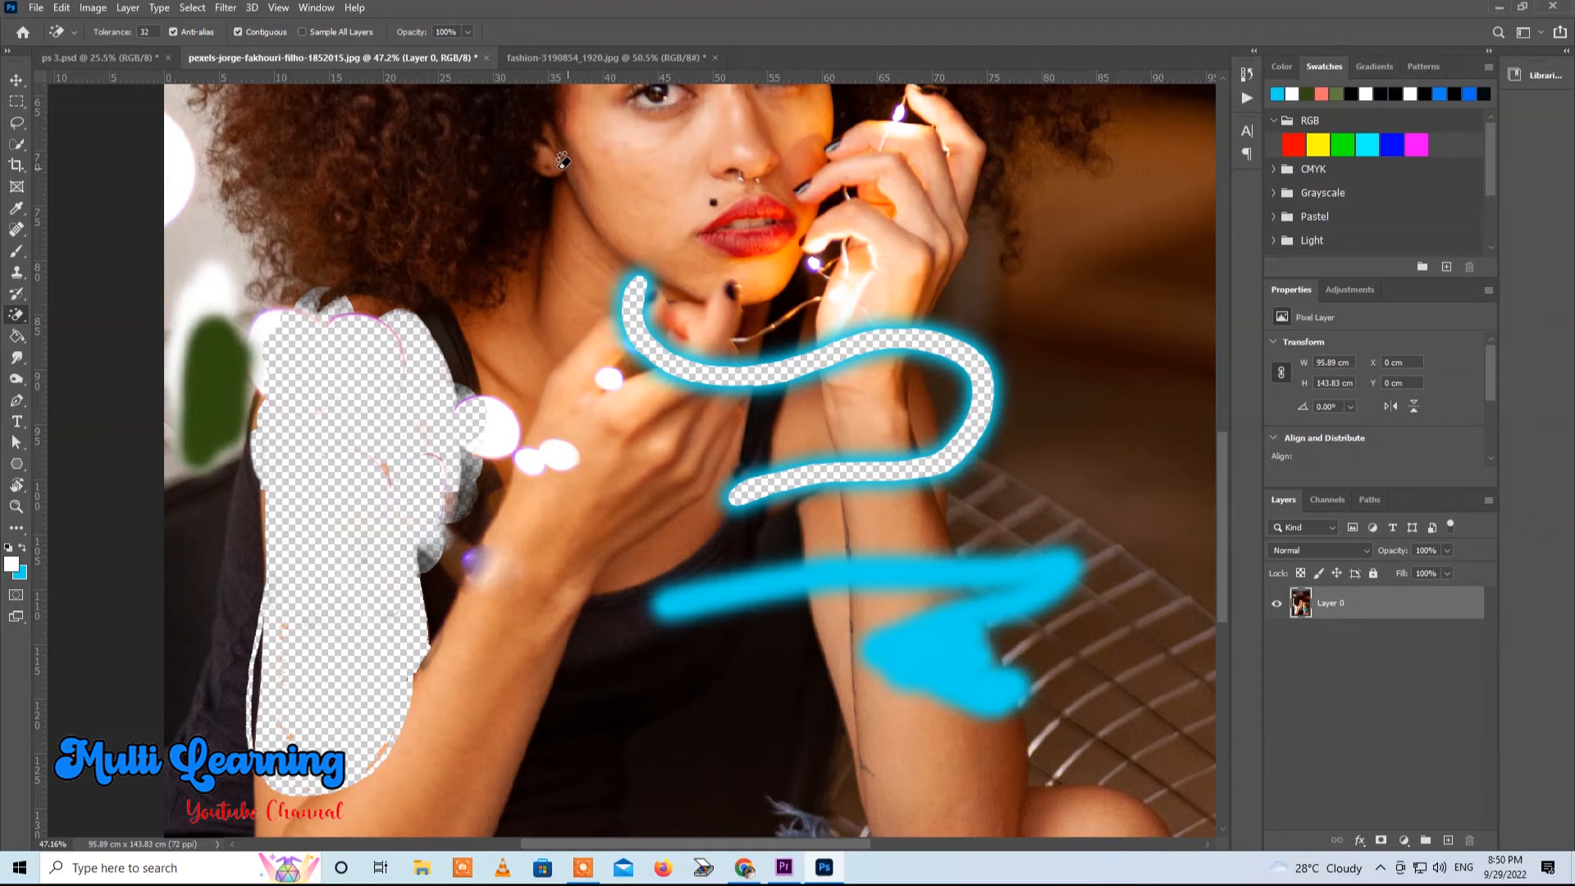
Step: Set the foreground color to pink #ef0c6c and fill the transparent wavy stroke across the hands with the Paint Bucket
{"action": "right_click", "coordinate": [17, 322]}
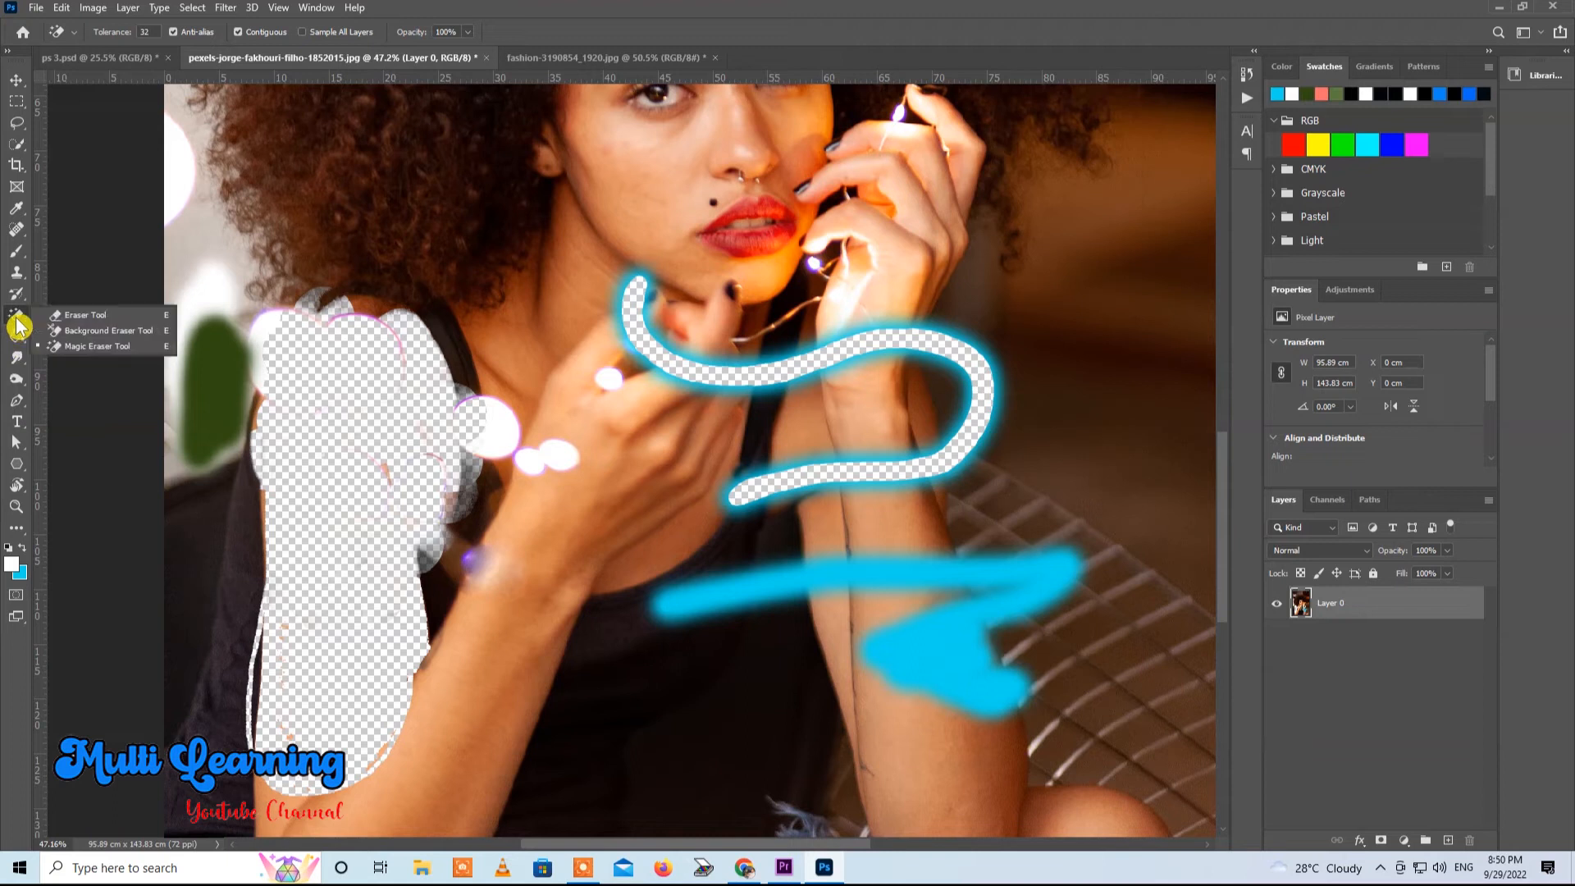
{"action": "left_click", "coordinate": [18, 343]}
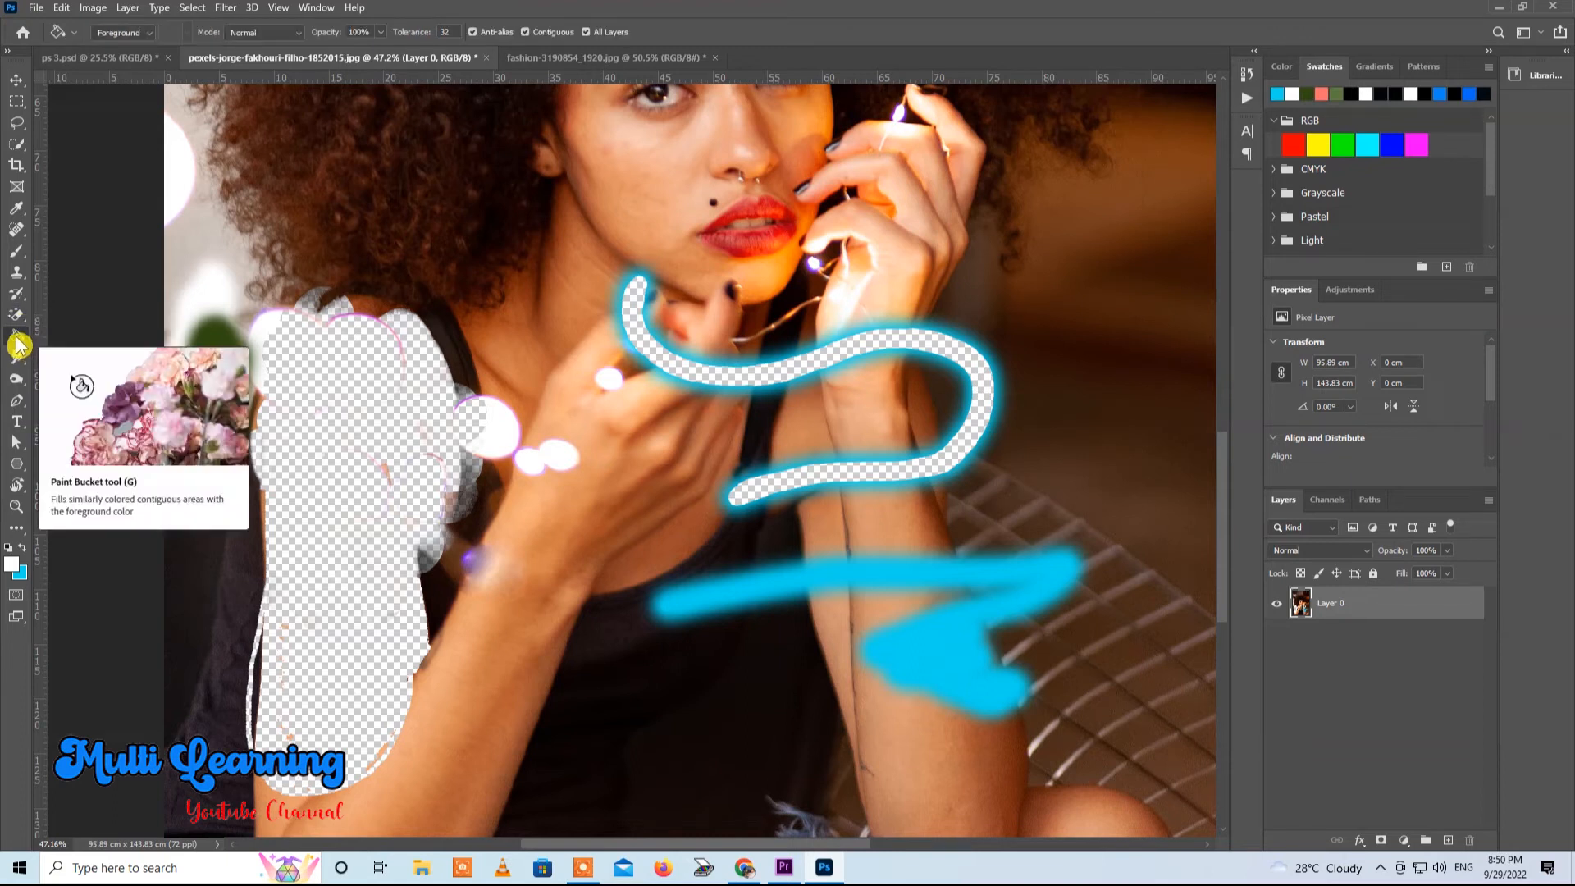
{"action": "right_click", "coordinate": [18, 344]}
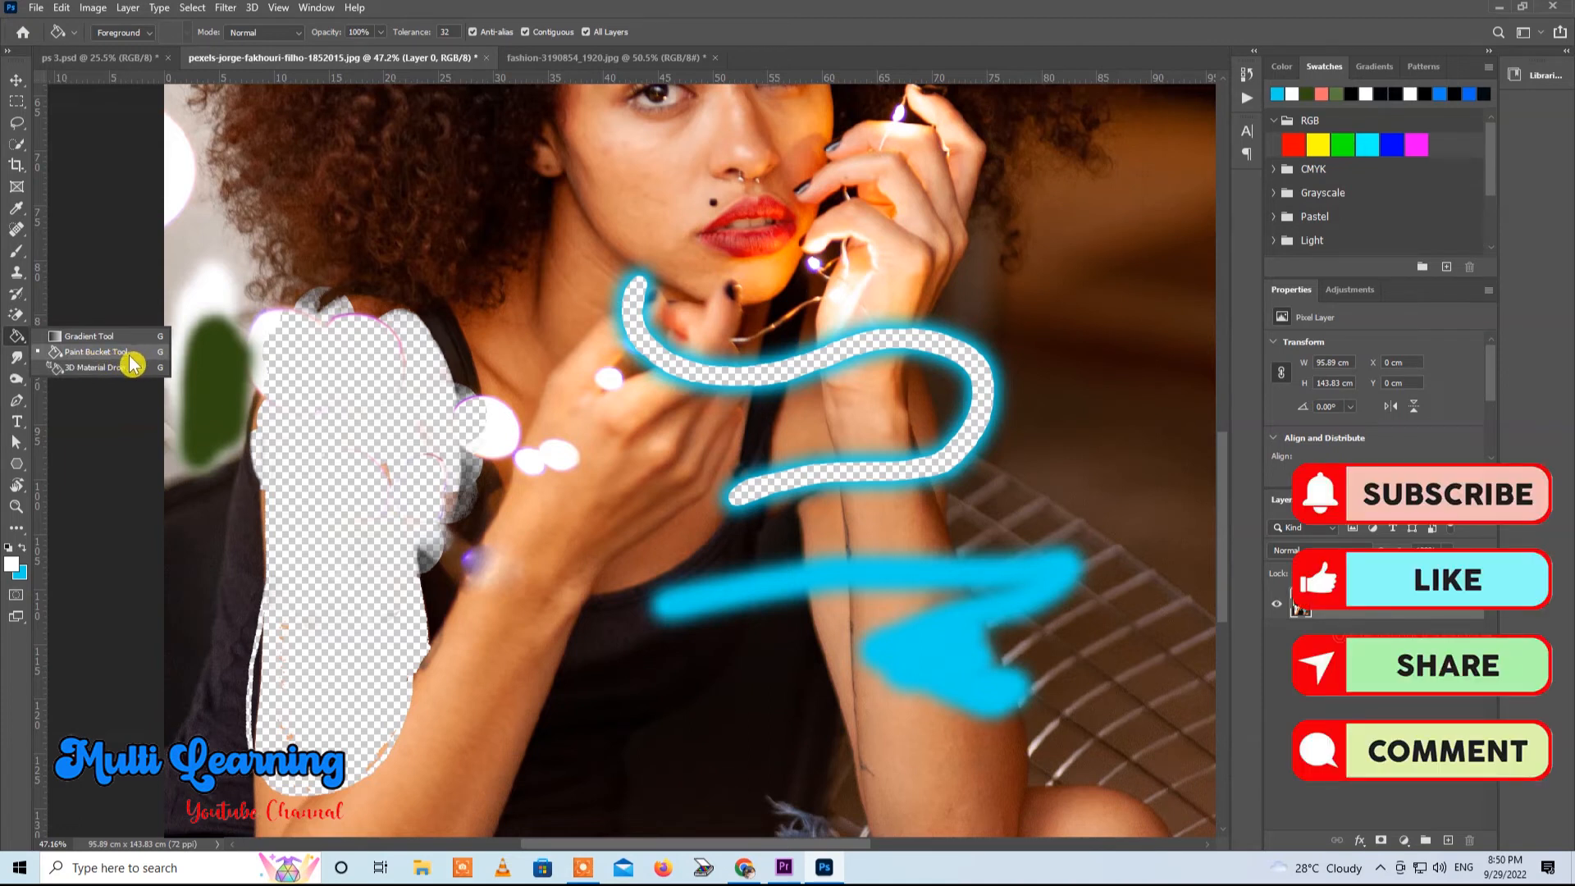
{"action": "left_click", "coordinate": [18, 343]}
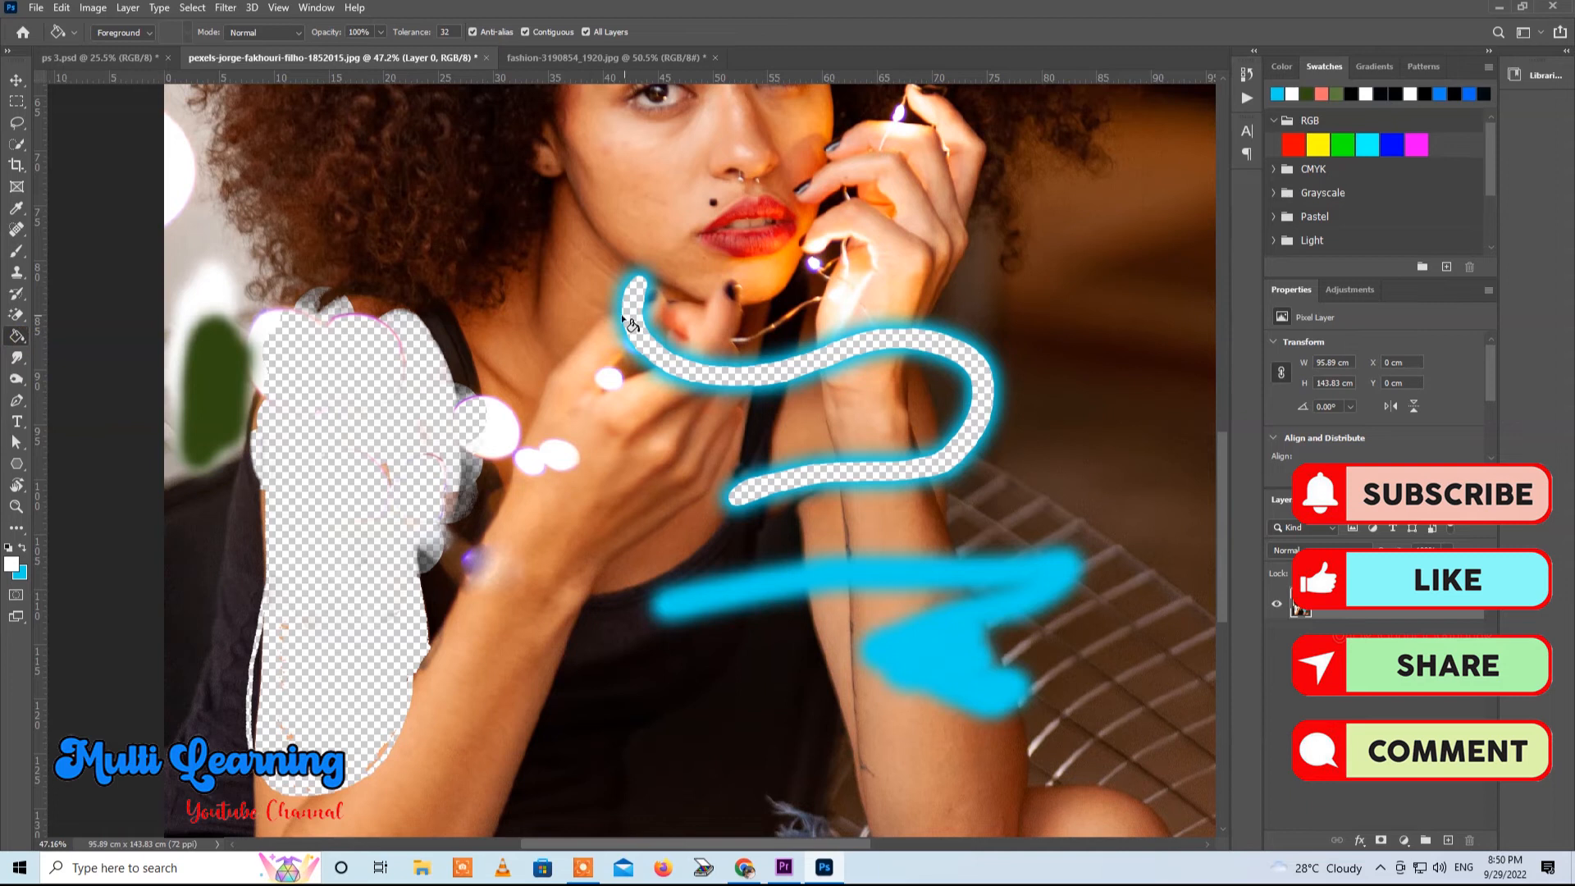
{"action": "left_click", "coordinate": [23, 548]}
{"action": "left_click", "coordinate": [12, 568]}
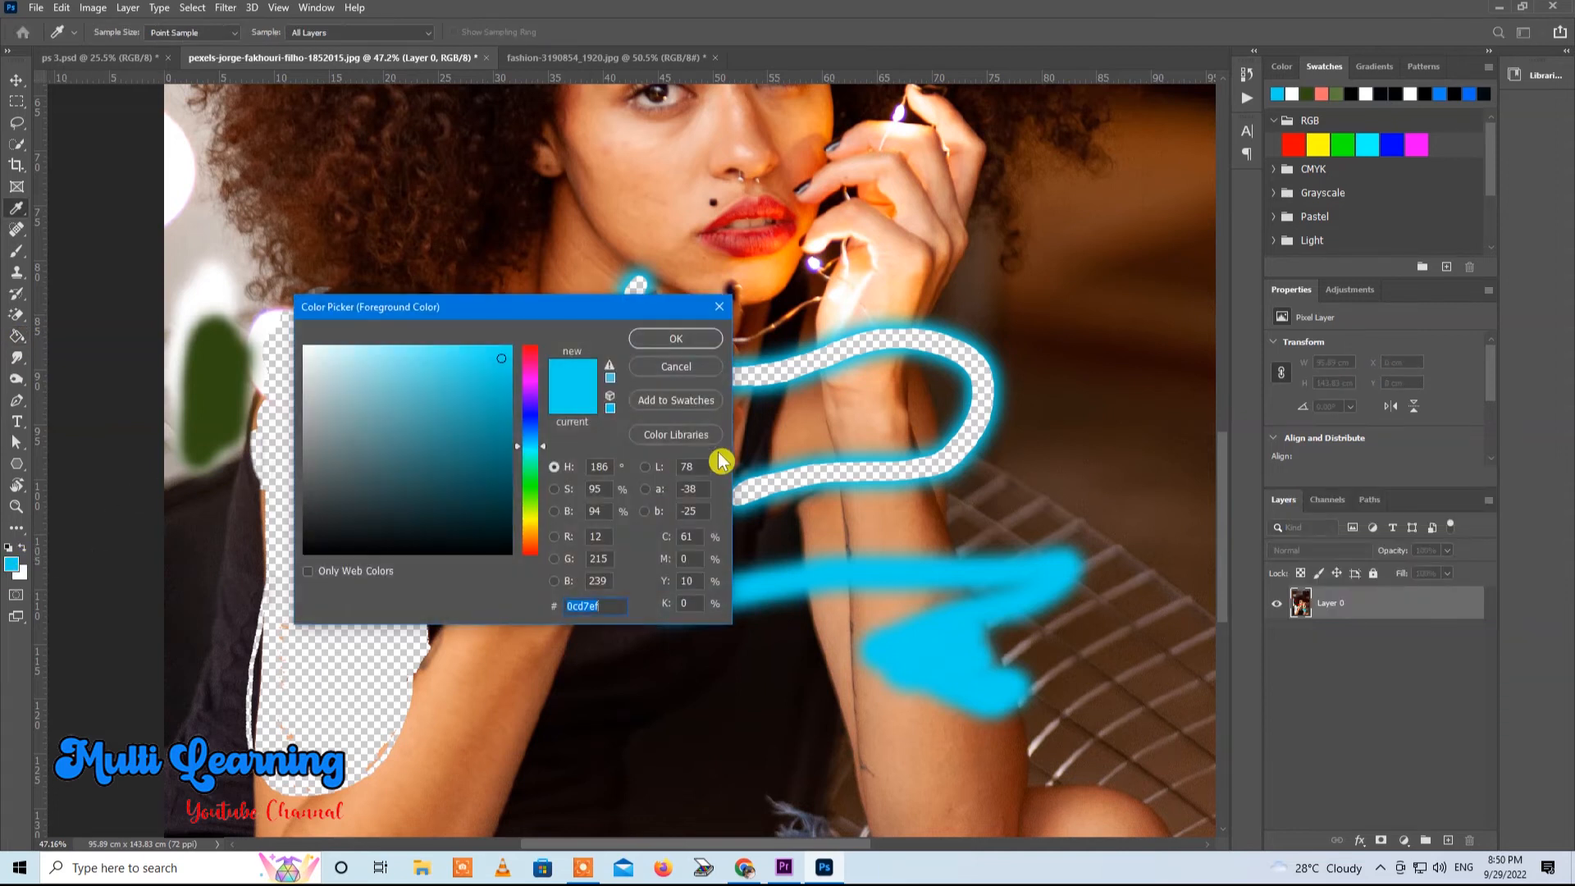
{"action": "left_click", "coordinate": [518, 361]}
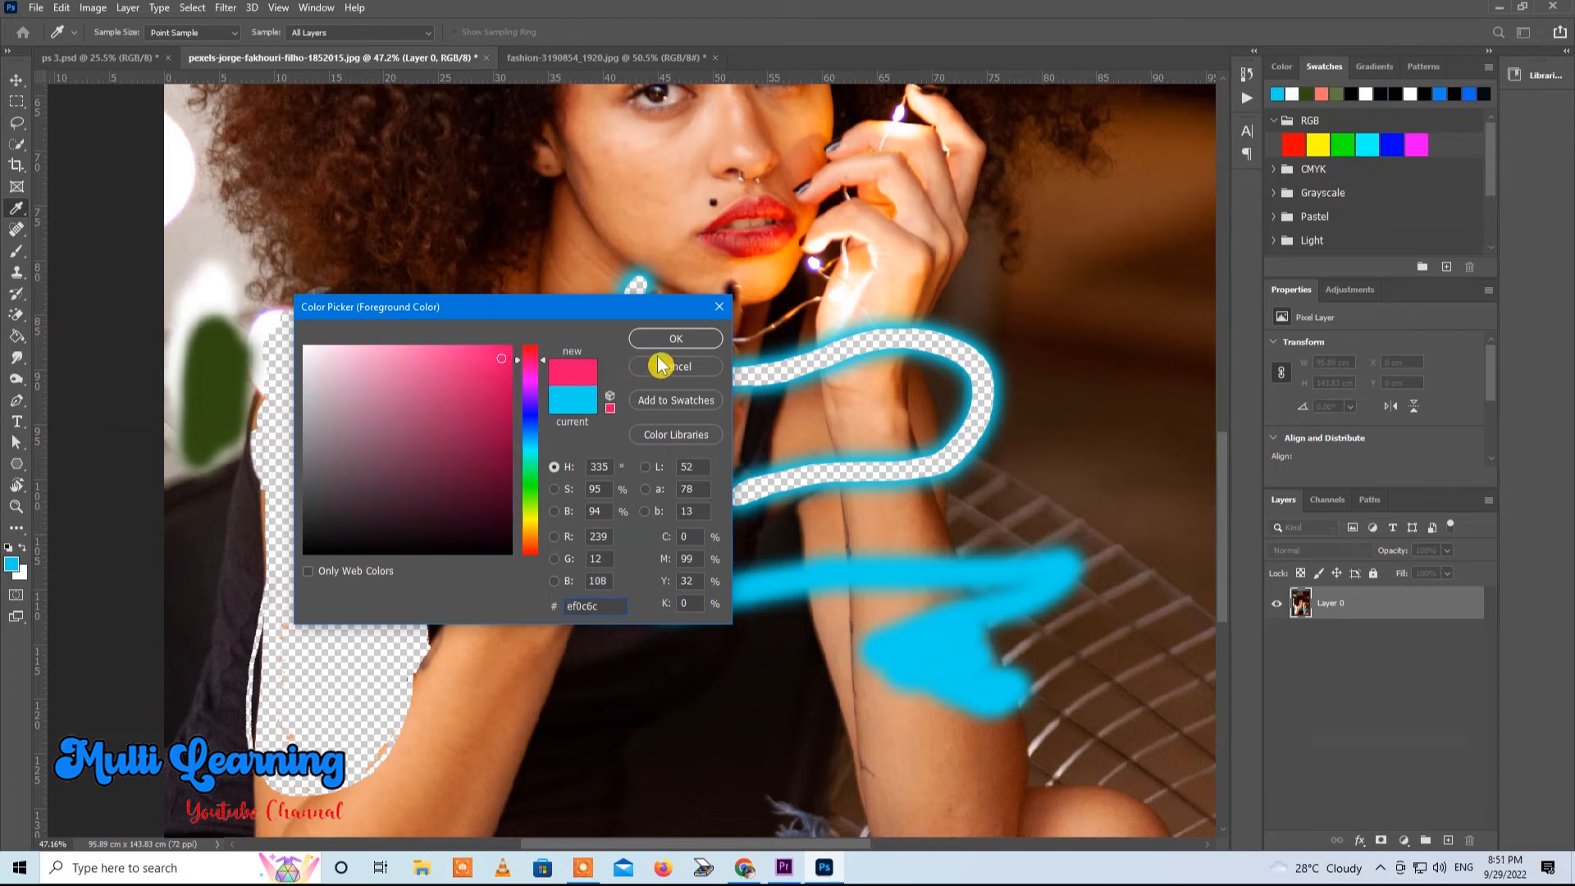
{"action": "left_click", "coordinate": [676, 340]}
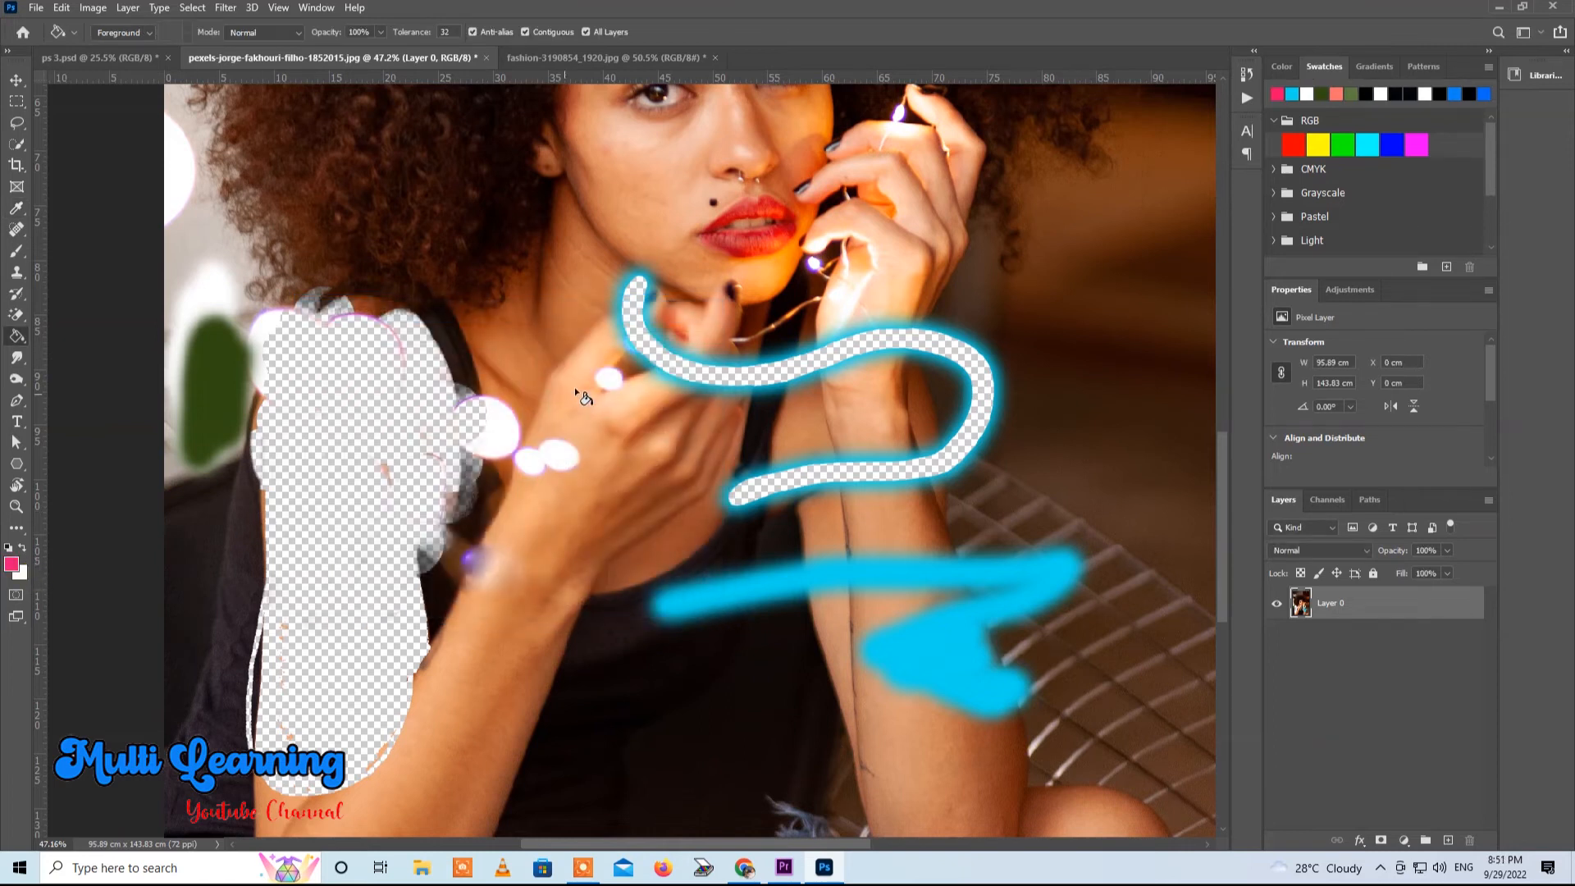
{"action": "left_click", "coordinate": [633, 322]}
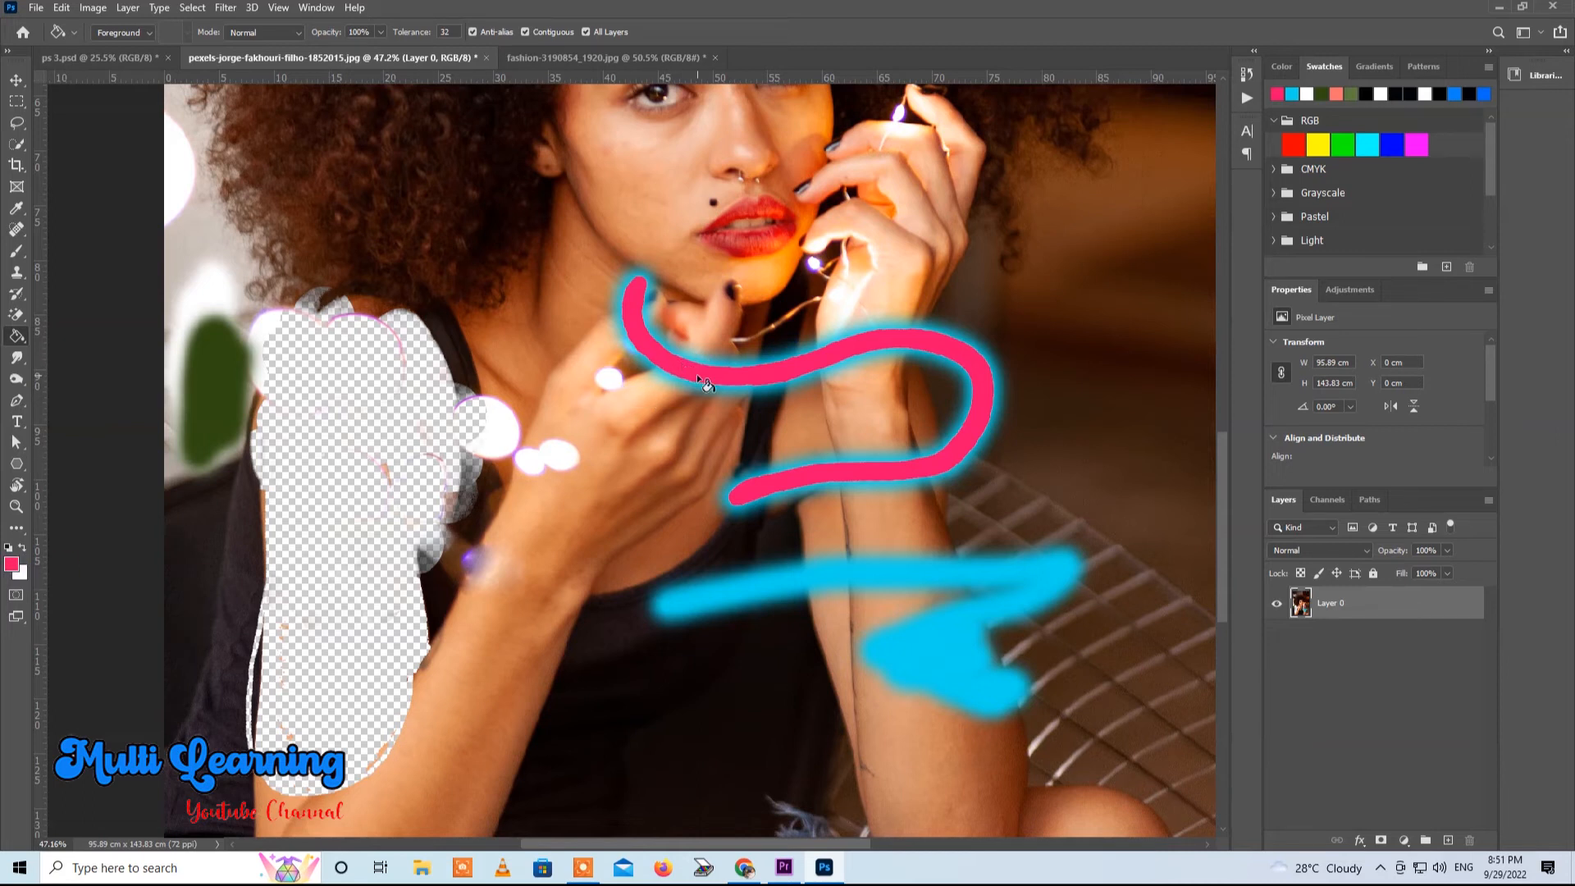
Step: Try a linear pink-to-white gradient across the whole image and undo it
{"action": "left_click", "coordinate": [17, 339]}
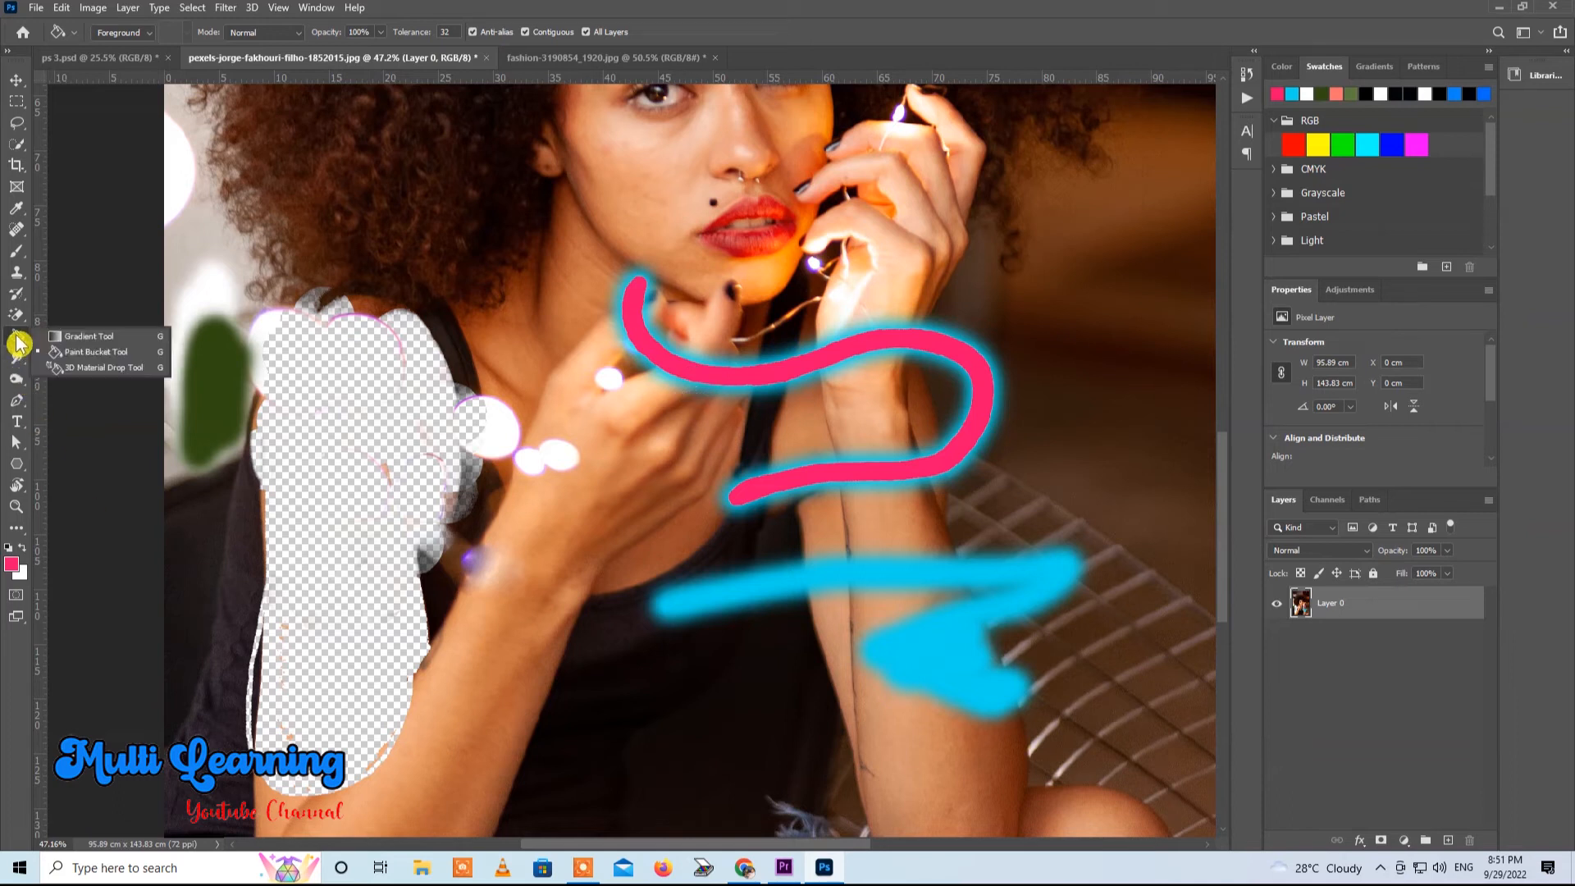
{"action": "left_click", "coordinate": [80, 338]}
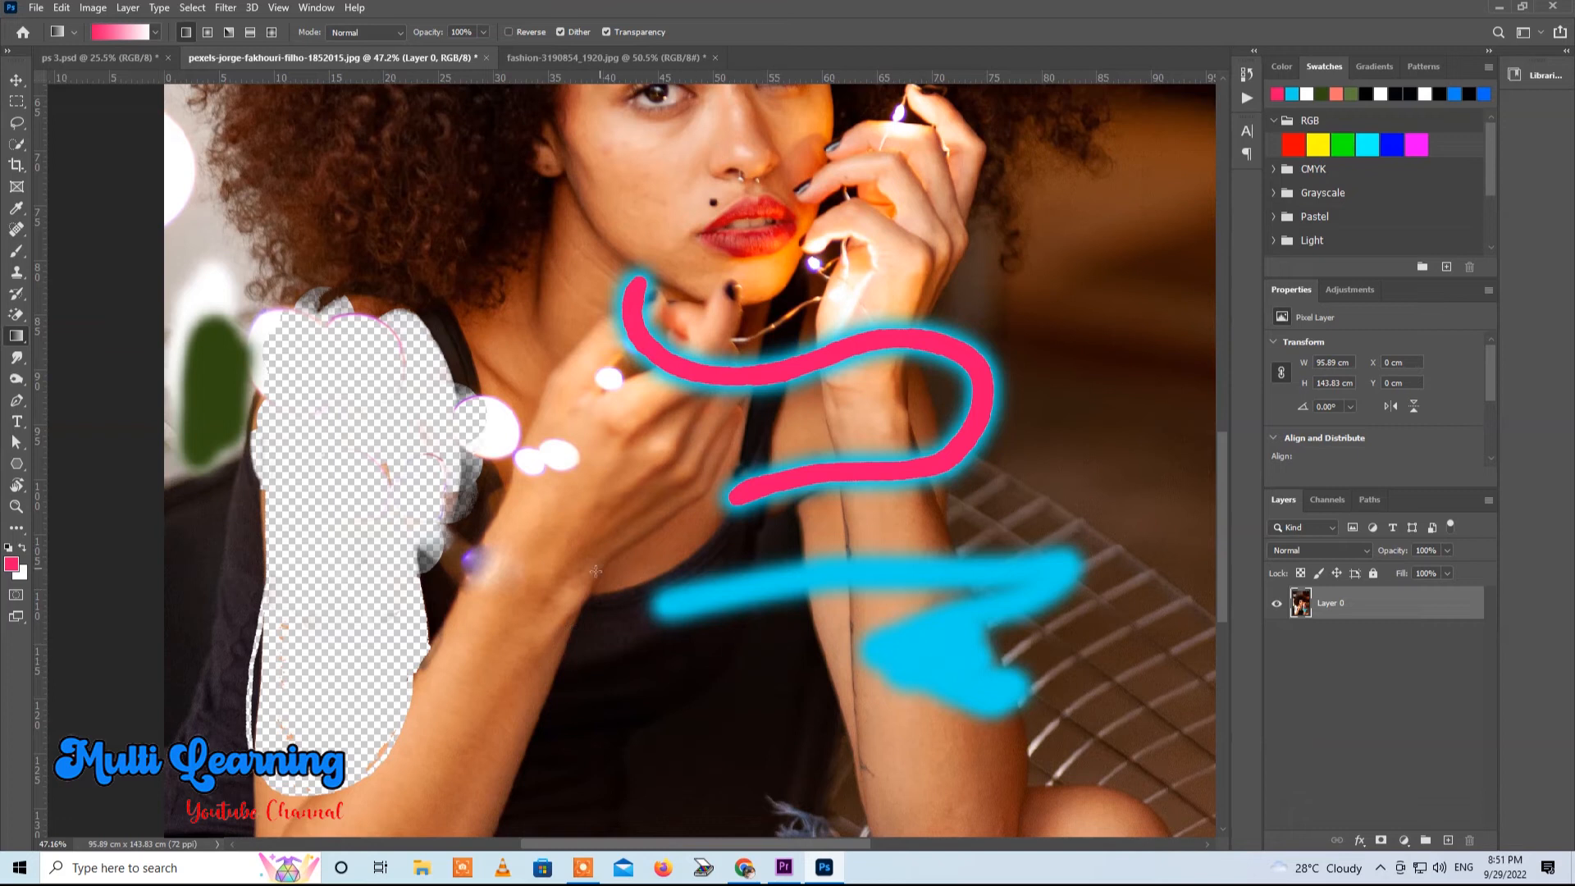
{"action": "left_click_drag", "start_coordinate": [665, 609], "coordinate": [1060, 562]}
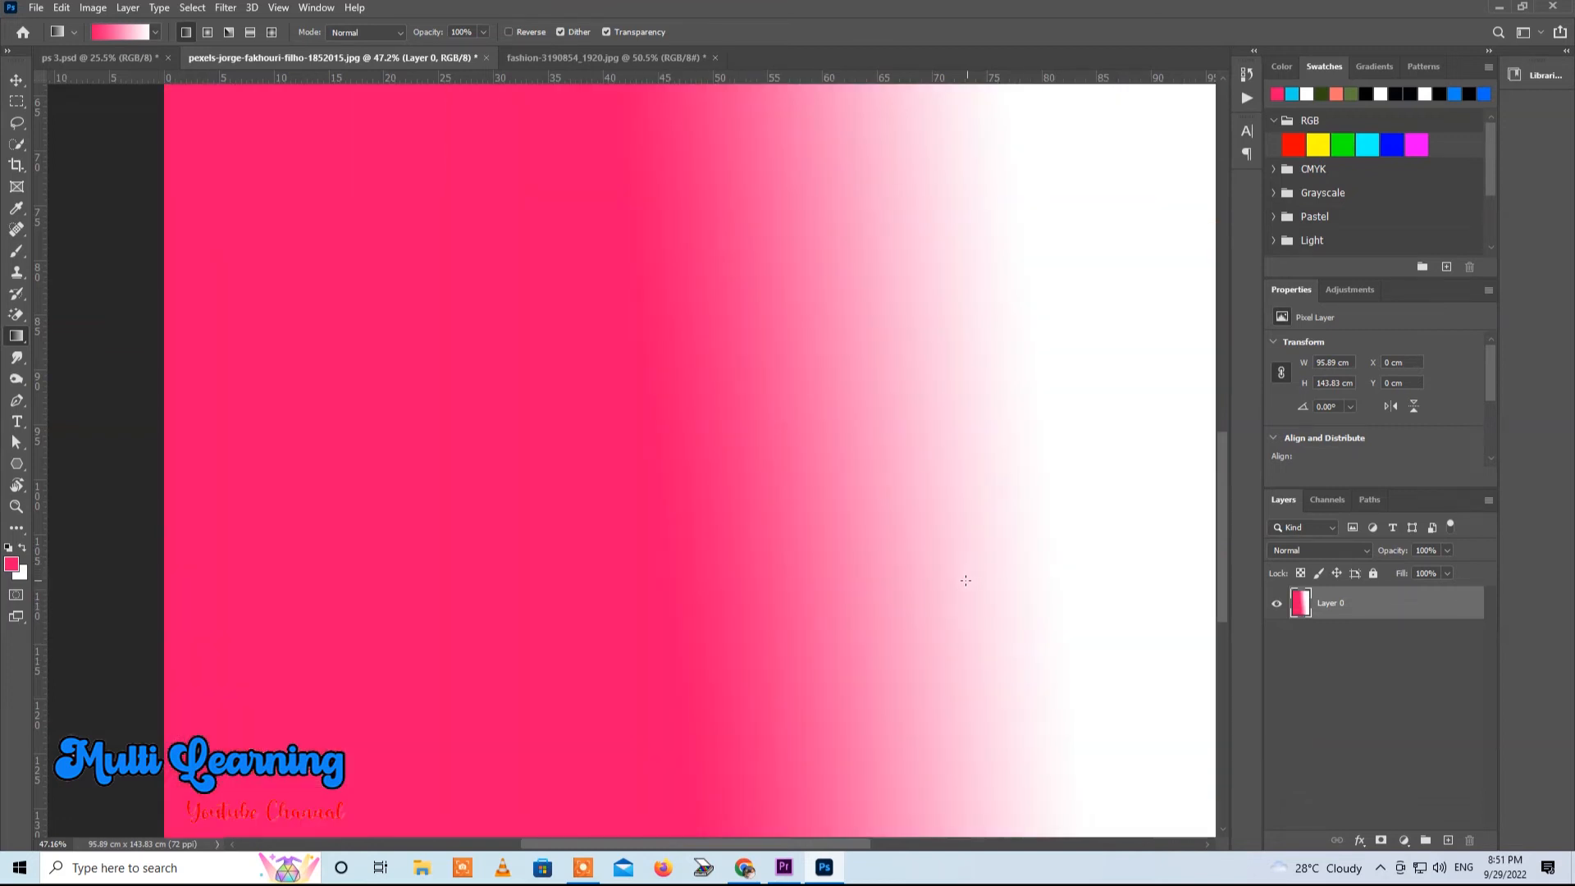
{"action": "key", "text": "ctrl+z"}
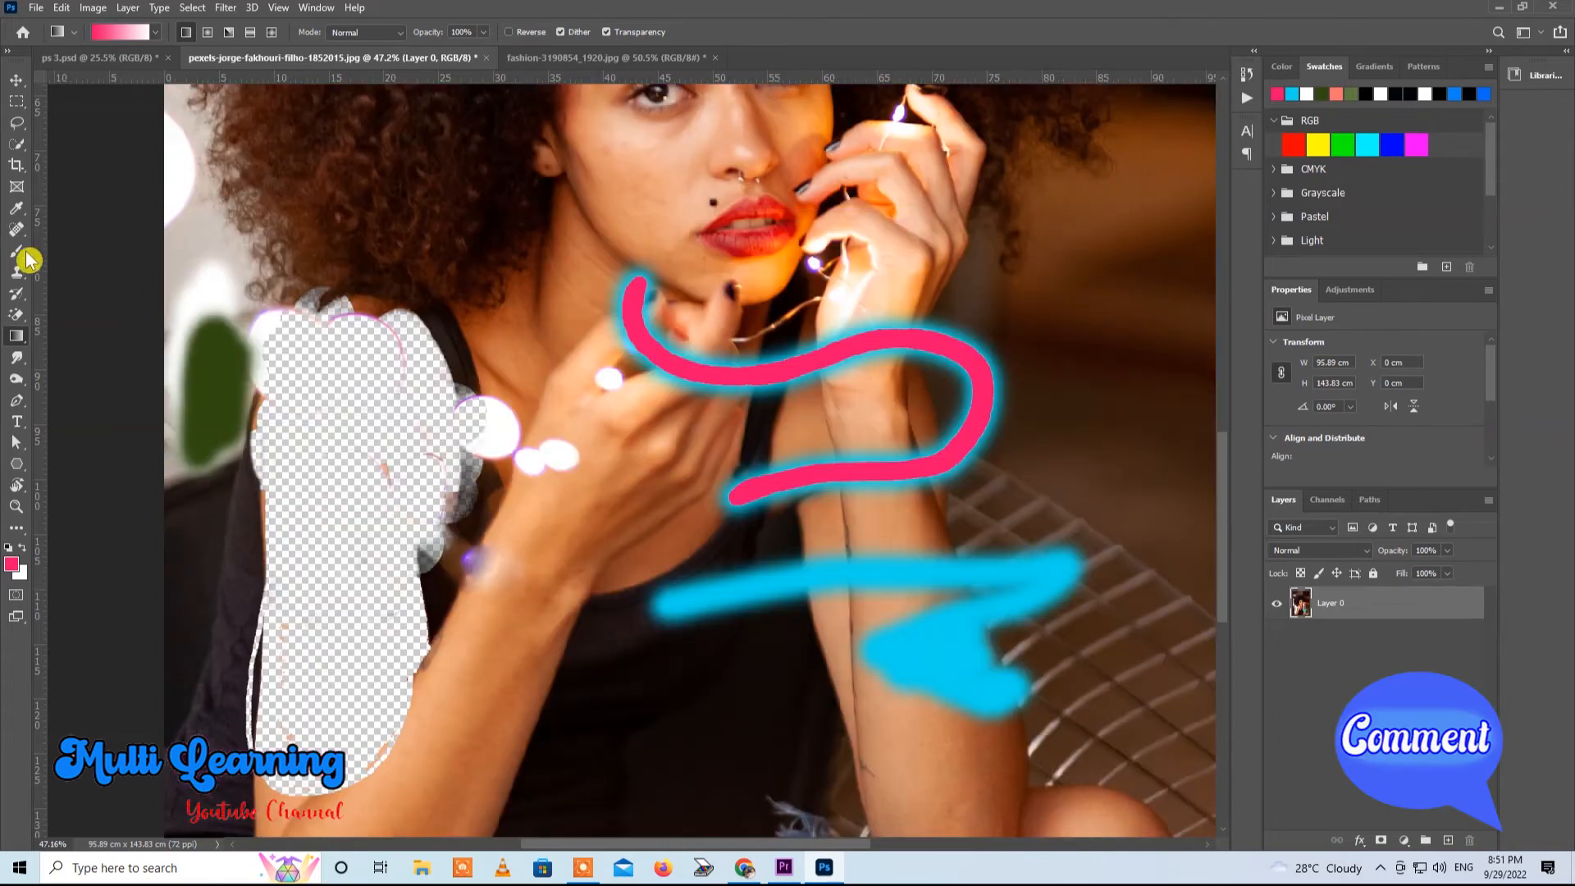
Step: Select a rectangle about 20.8 by 12.2 cm on the dark background beside the hands and fill it with a pink-to-white linear gradient
{"action": "left_click", "coordinate": [16, 101]}
{"action": "left_click_drag", "start_coordinate": [992, 326], "coordinate": [1200, 400]}
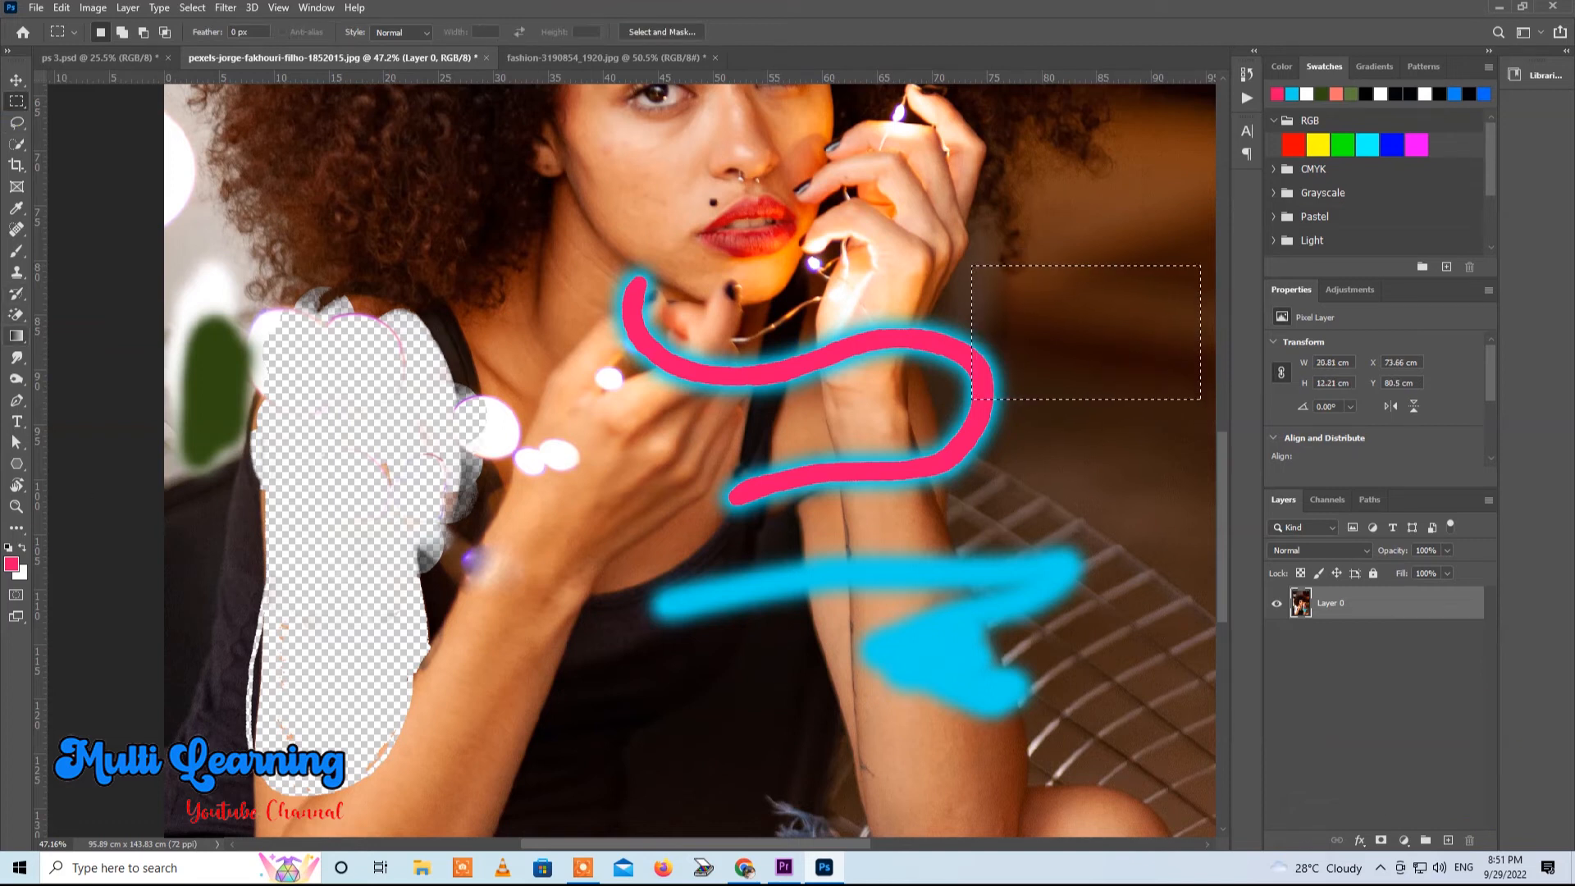
{"action": "left_click", "coordinate": [16, 337]}
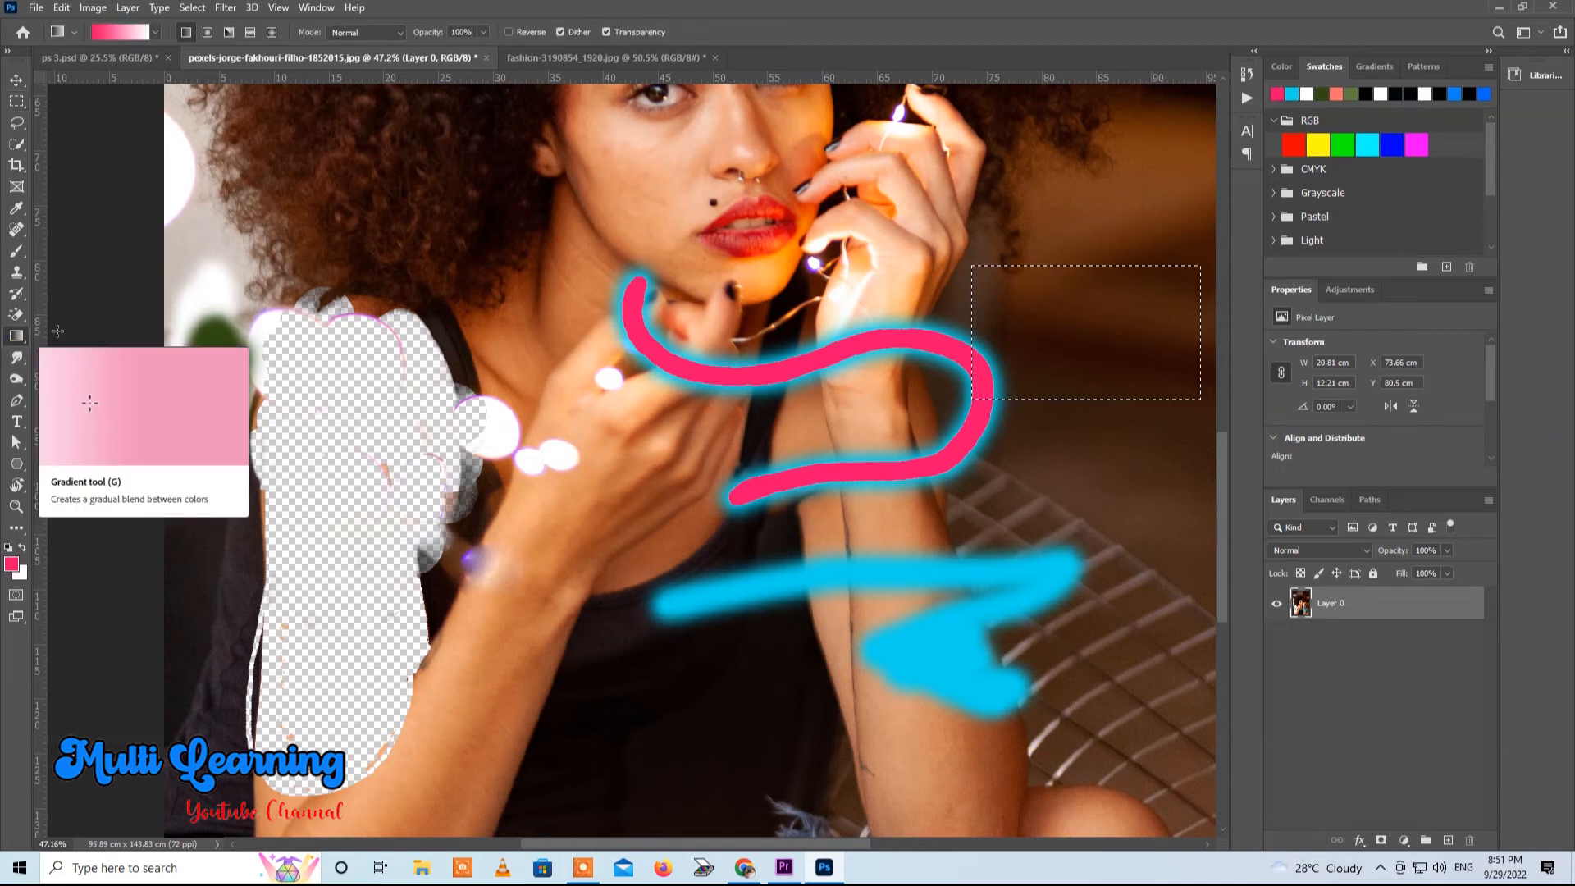
{"action": "left_click_drag", "start_coordinate": [1028, 297], "coordinate": [1156, 327]}
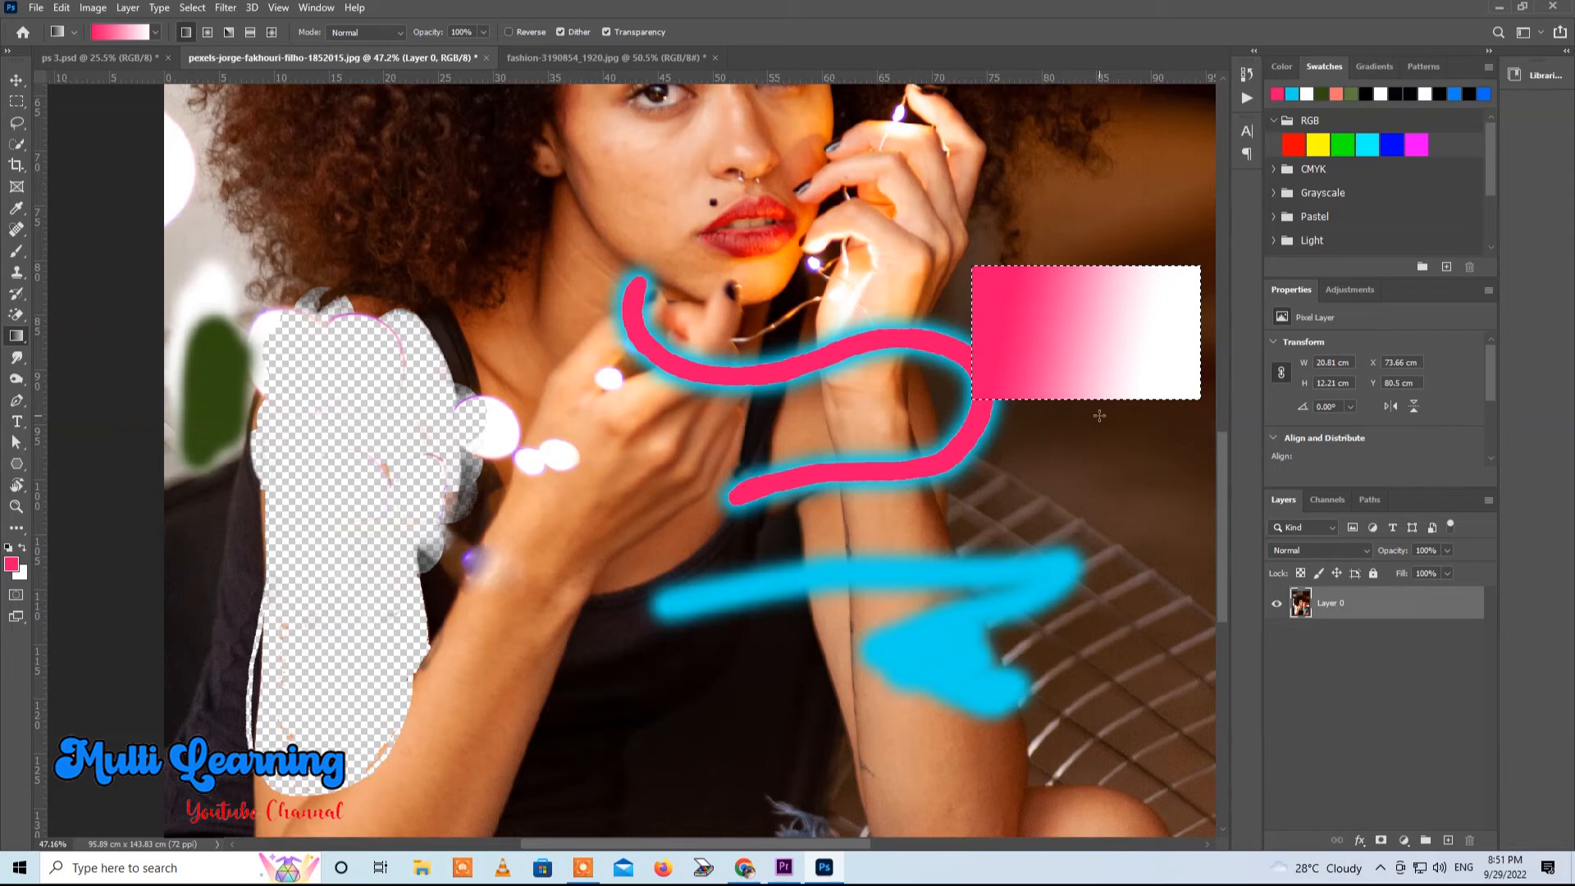
Step: Set the background color to bright blue and refill the rectangular selection with a pink-to-blue gradient
{"action": "left_click", "coordinate": [1282, 67]}
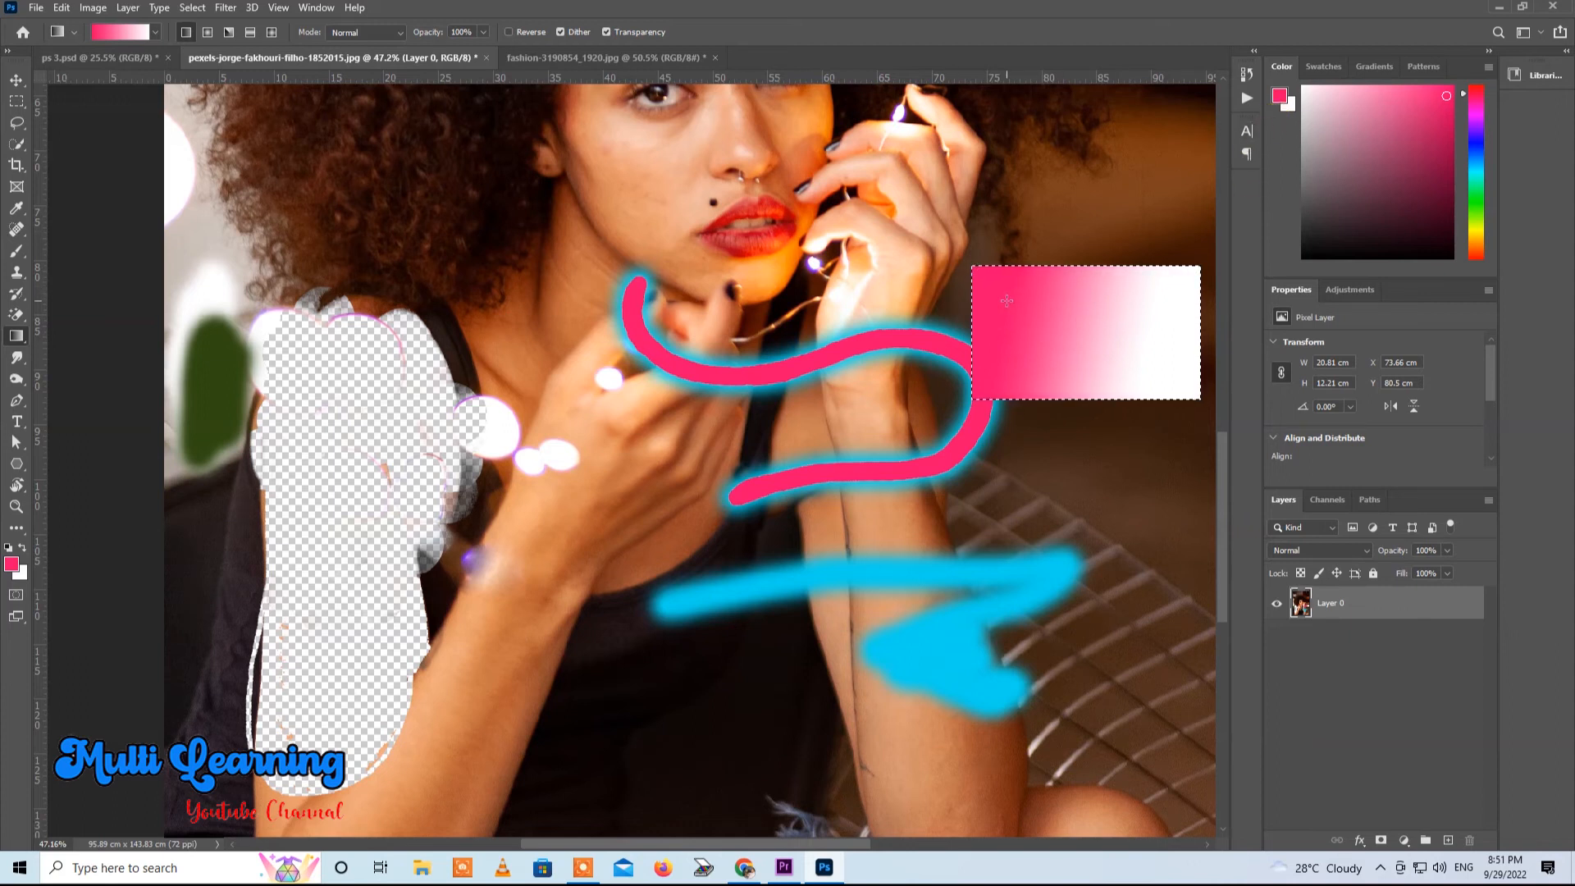
{"action": "left_click", "coordinate": [1288, 107]}
{"action": "left_click", "coordinate": [1470, 145]}
{"action": "left_click", "coordinate": [1434, 91]}
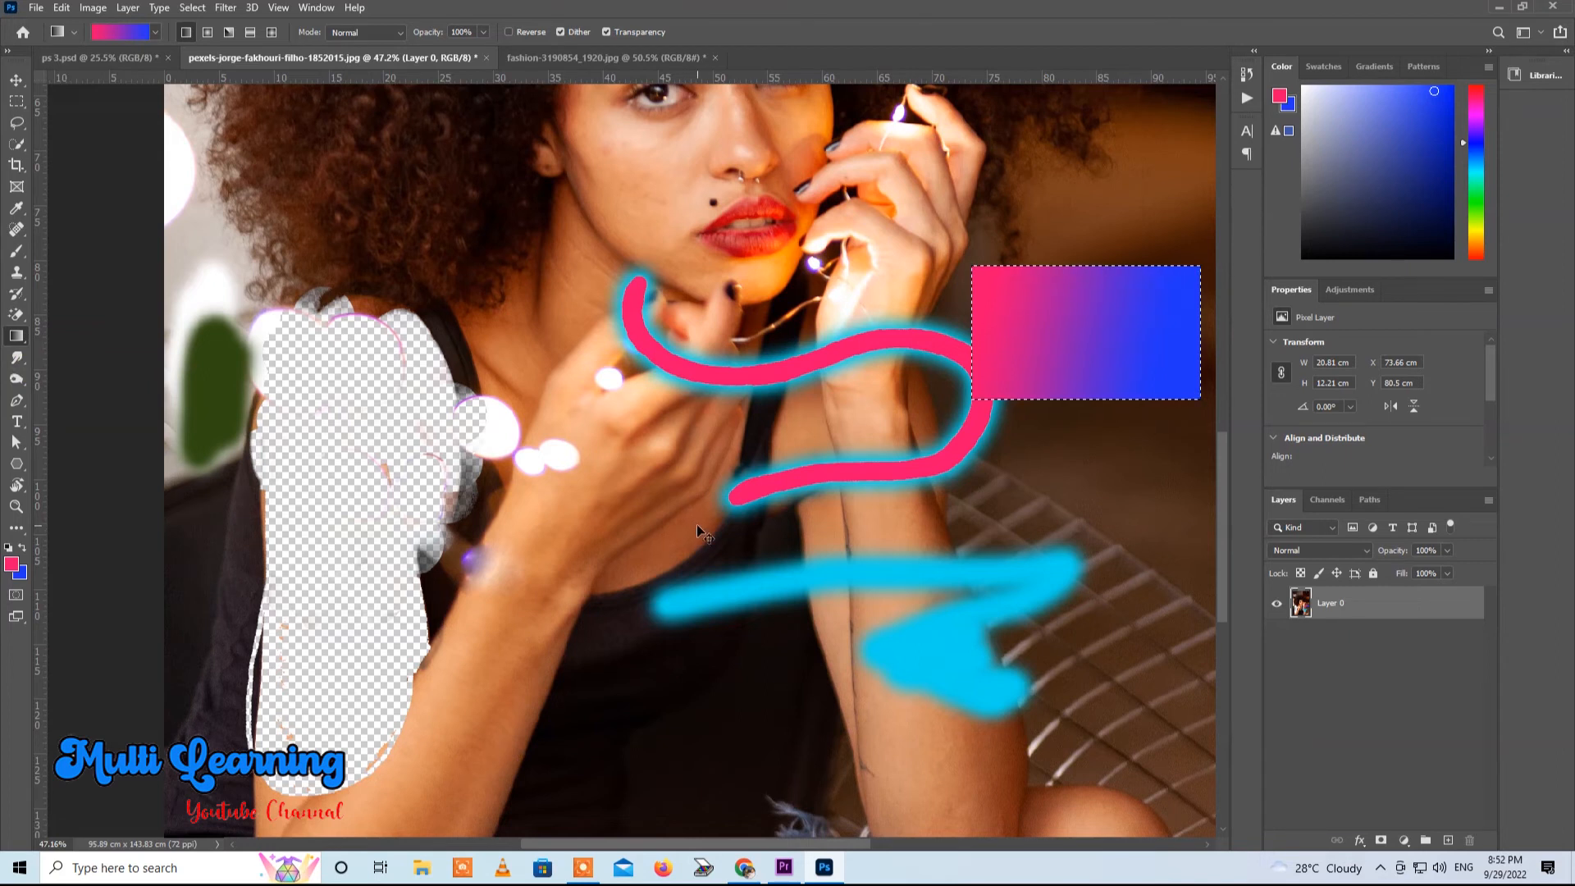
Step: Undo the gradient, fill, erasing and painted strokes back to the photo's locked Background layer
{"action": "key", "text": "ctrl+z"}
{"action": "key", "text": "ctrl+z"}
{"action": "key", "text": "ctrl+z"}
{"action": "key", "text": "ctrl+z"}
{"action": "key", "text": "ctrl+z"}
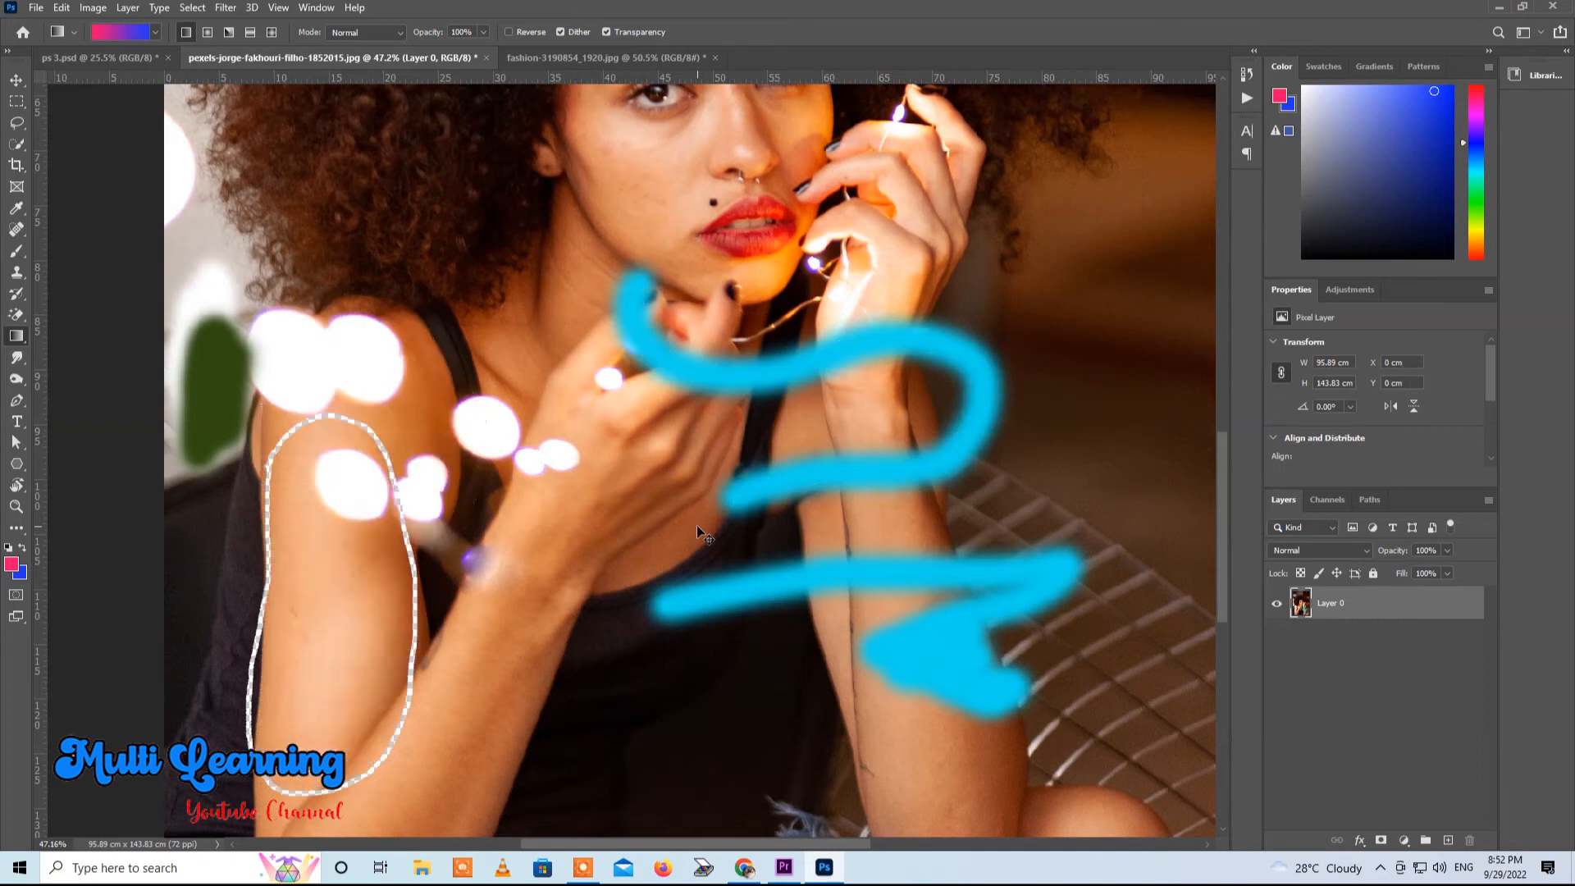
{"action": "key", "text": "ctrl+z"}
{"action": "key", "text": "ctrl+z"}
{"action": "key", "text": "ctrl+z"}
{"action": "key", "text": "ctrl+z"}
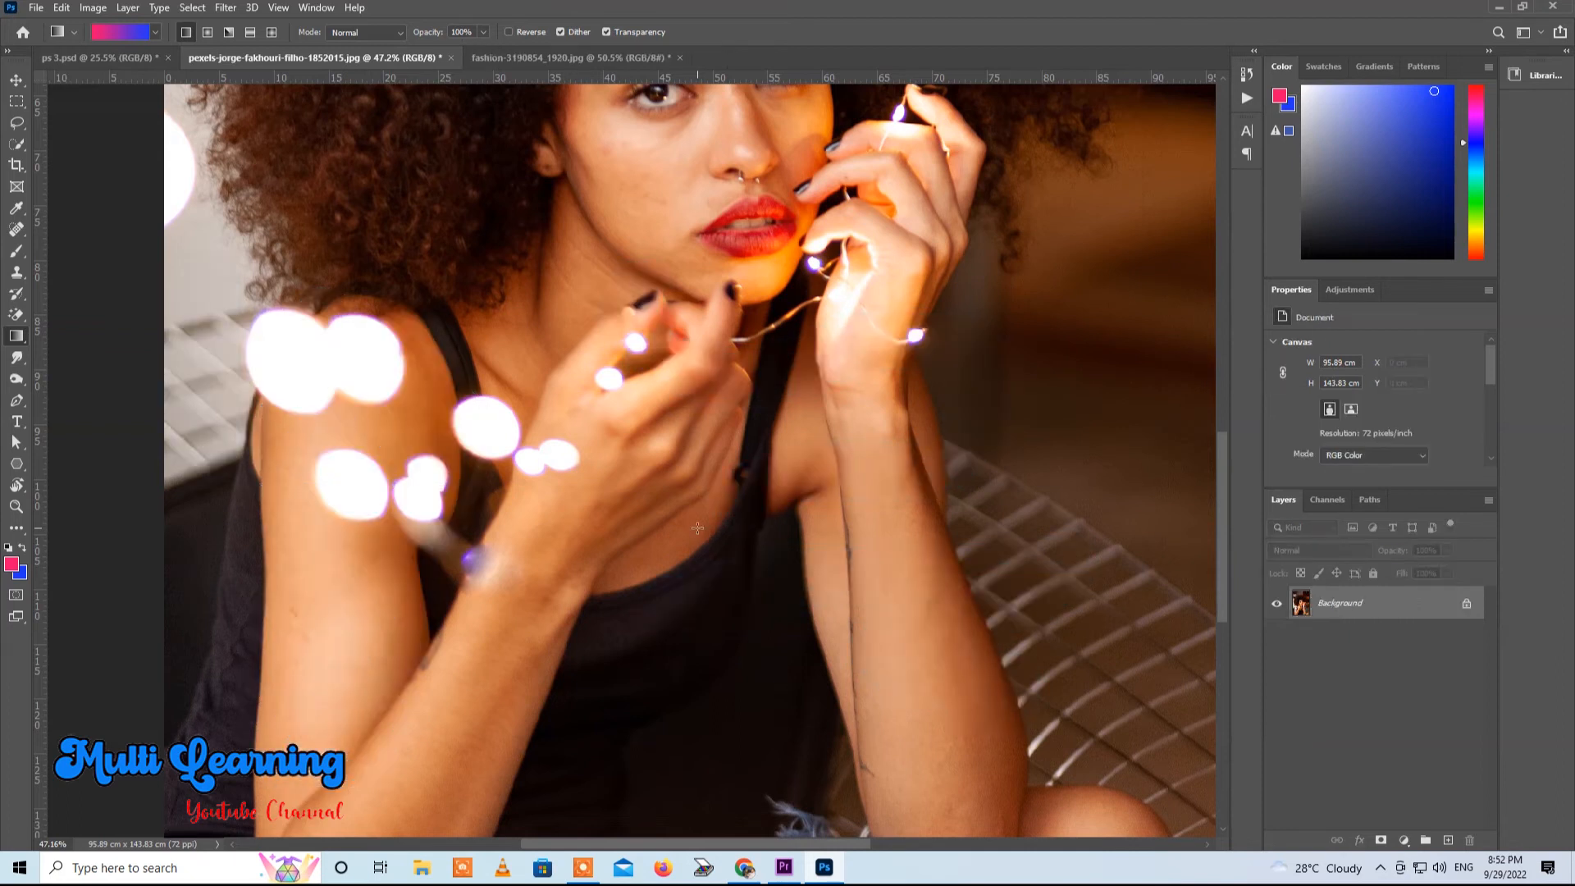
Step: Enlarge the Blur tool's brush to 66 px and blur the curly hair beside the face
{"action": "left_click", "coordinate": [17, 358]}
{"action": "left_click", "coordinate": [74, 356]}
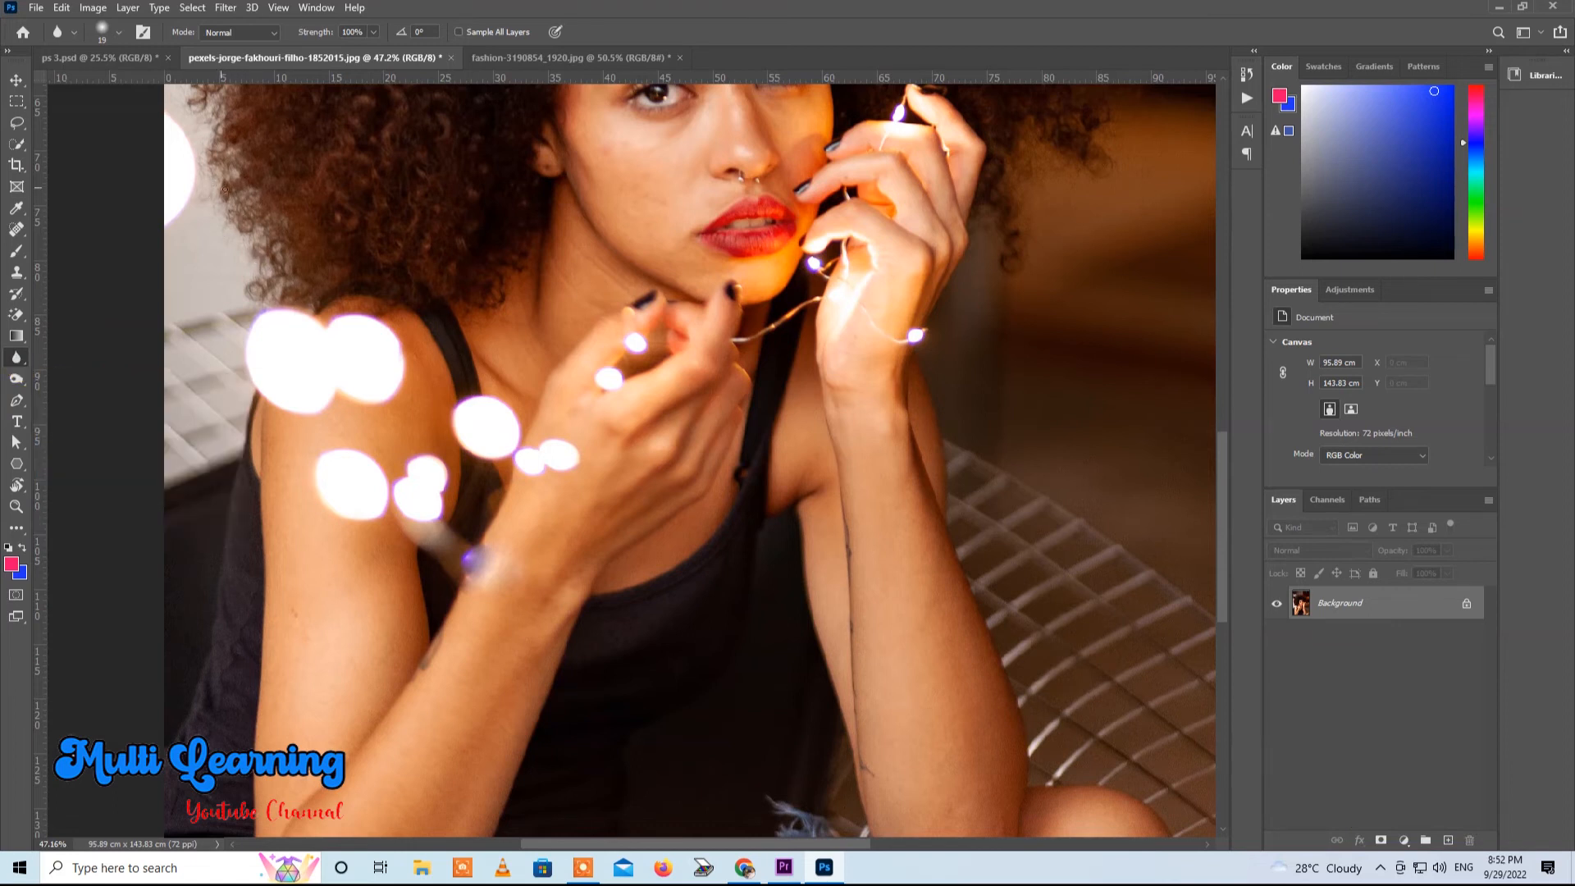
{"action": "left_click", "coordinate": [17, 357]}
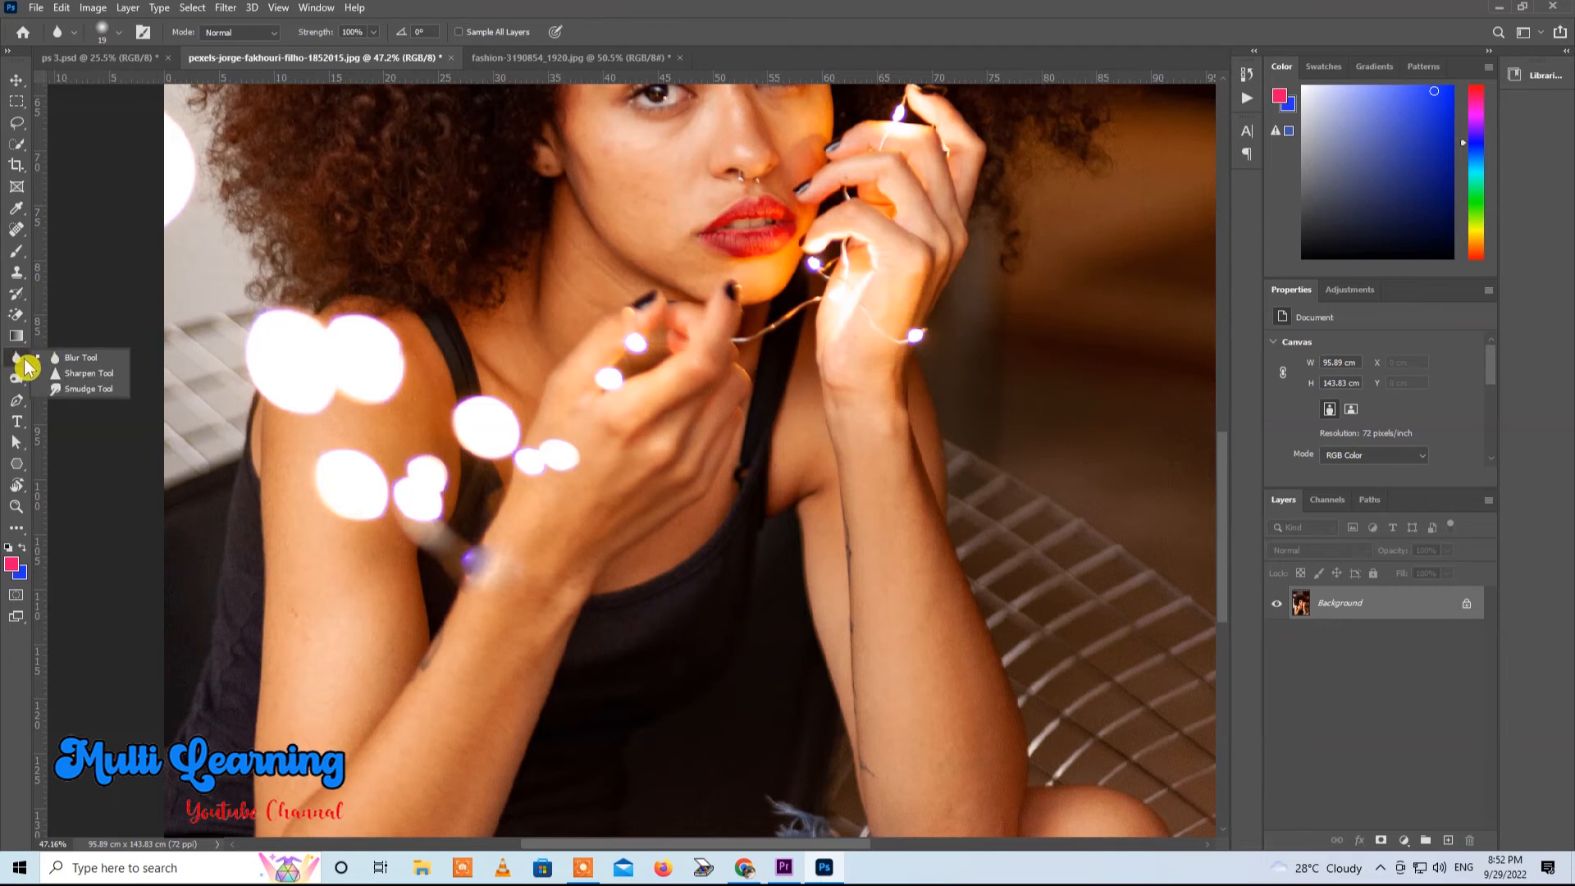
{"action": "left_click", "coordinate": [22, 362]}
{"action": "right_click", "coordinate": [365, 185]}
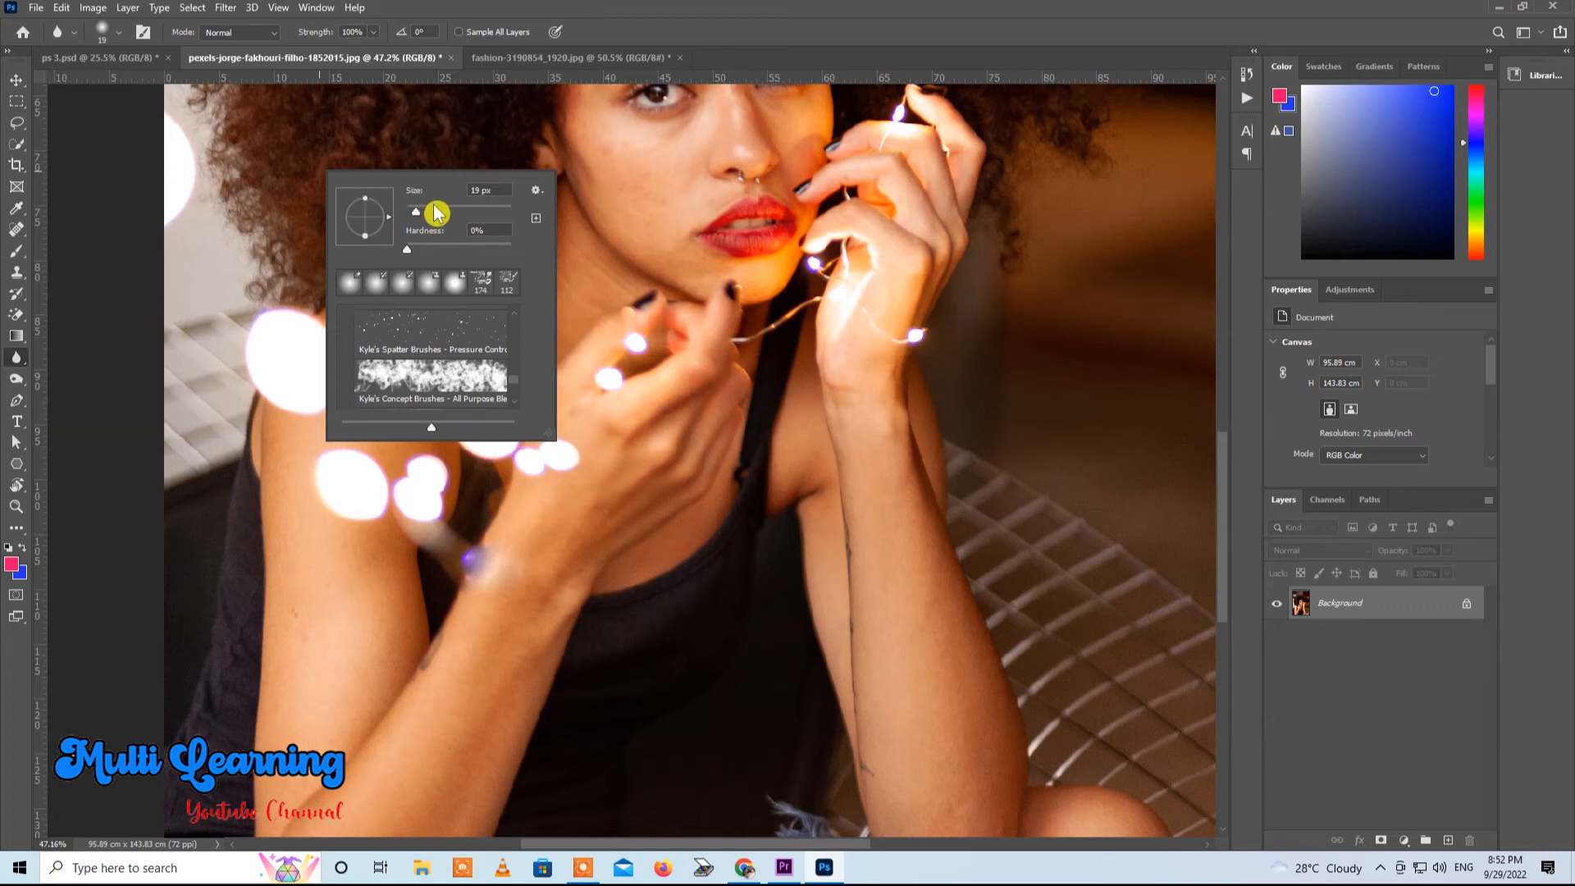
{"action": "mouse_move", "coordinate": [437, 218]}
{"action": "left_mouse_down"}
{"action": "mouse_move", "coordinate": [410, 218]}
{"action": "mouse_move", "coordinate": [444, 220]}
{"action": "mouse_move", "coordinate": [433, 203]}
{"action": "left_mouse_up"}
{"action": "double_click", "coordinate": [479, 190]}
{"action": "left_click", "coordinate": [286, 182]}
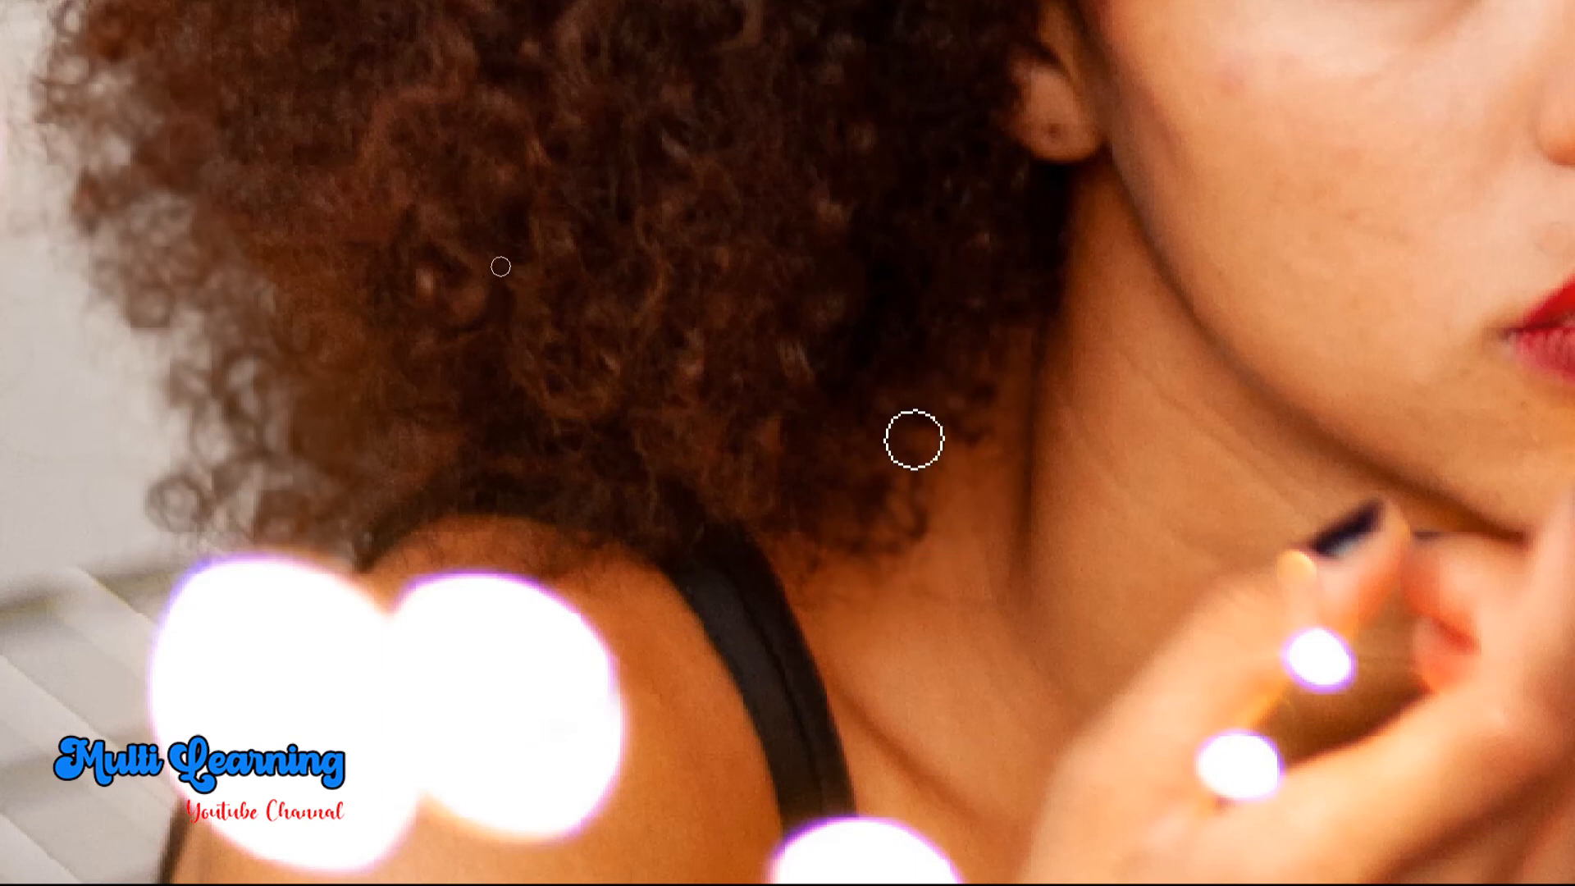
Step: Vary the Blur tool's strength and set it back to 100%
{"action": "key", "text": "v"}
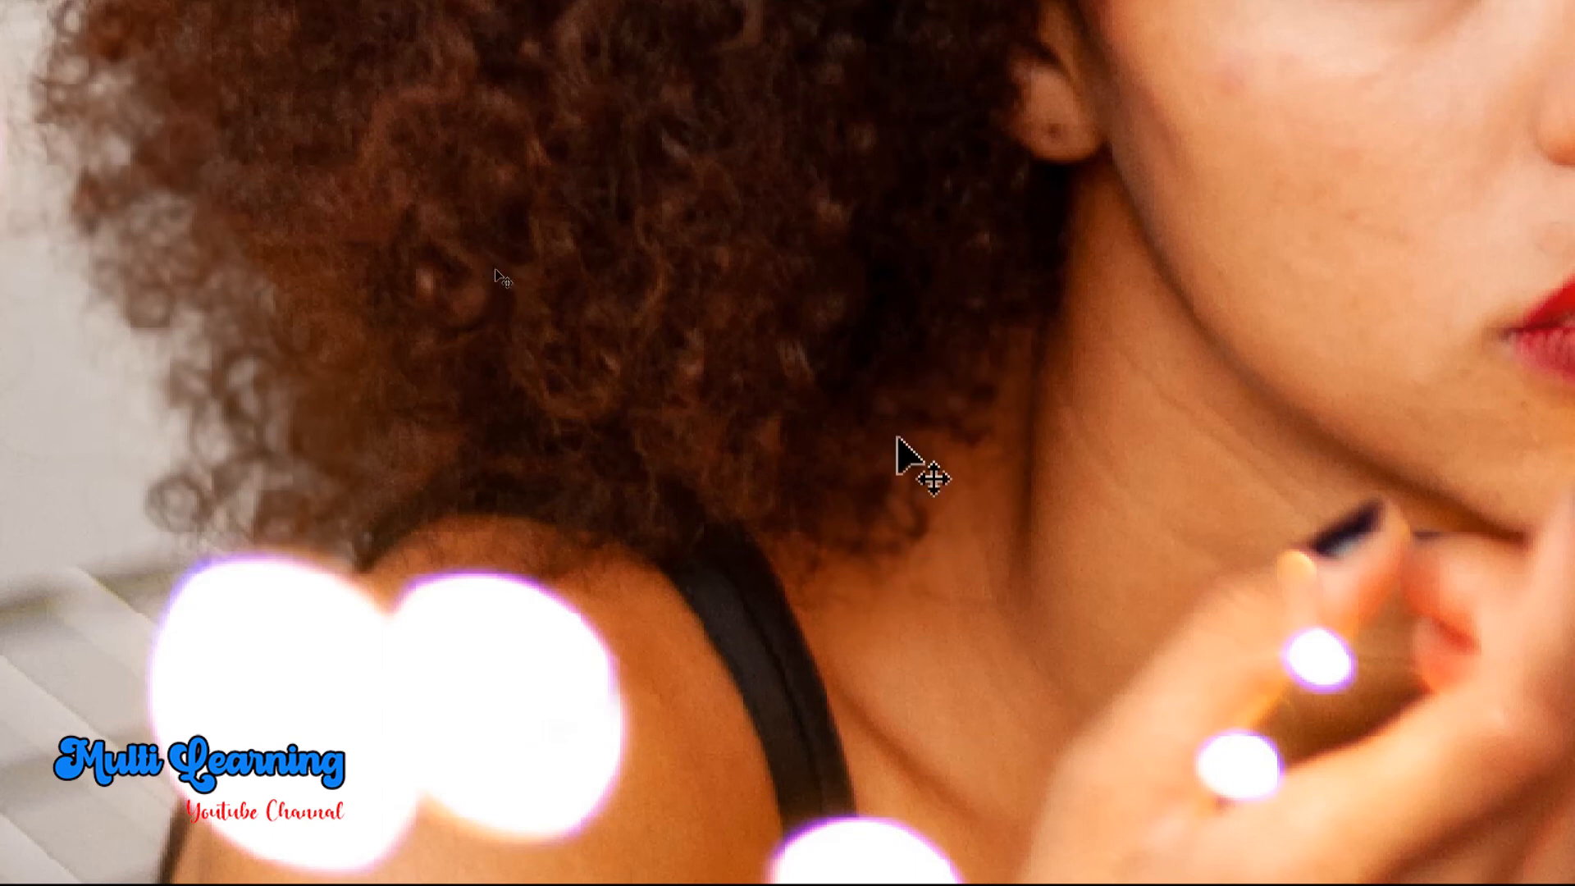
{"action": "key", "text": "ctrl+4"}
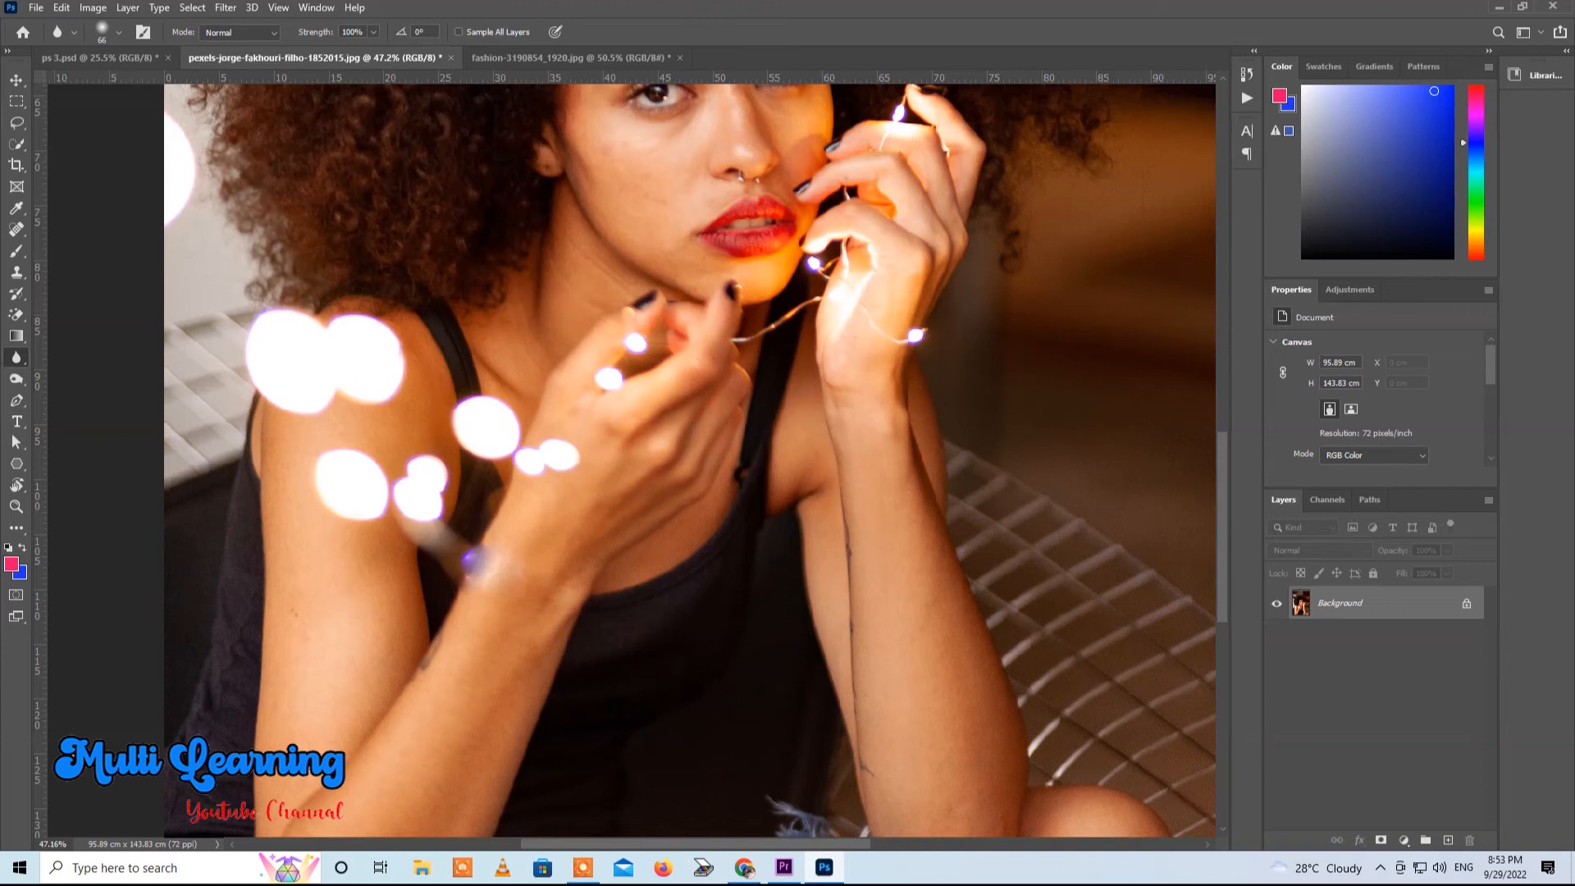
{"action": "left_click", "coordinate": [374, 32]}
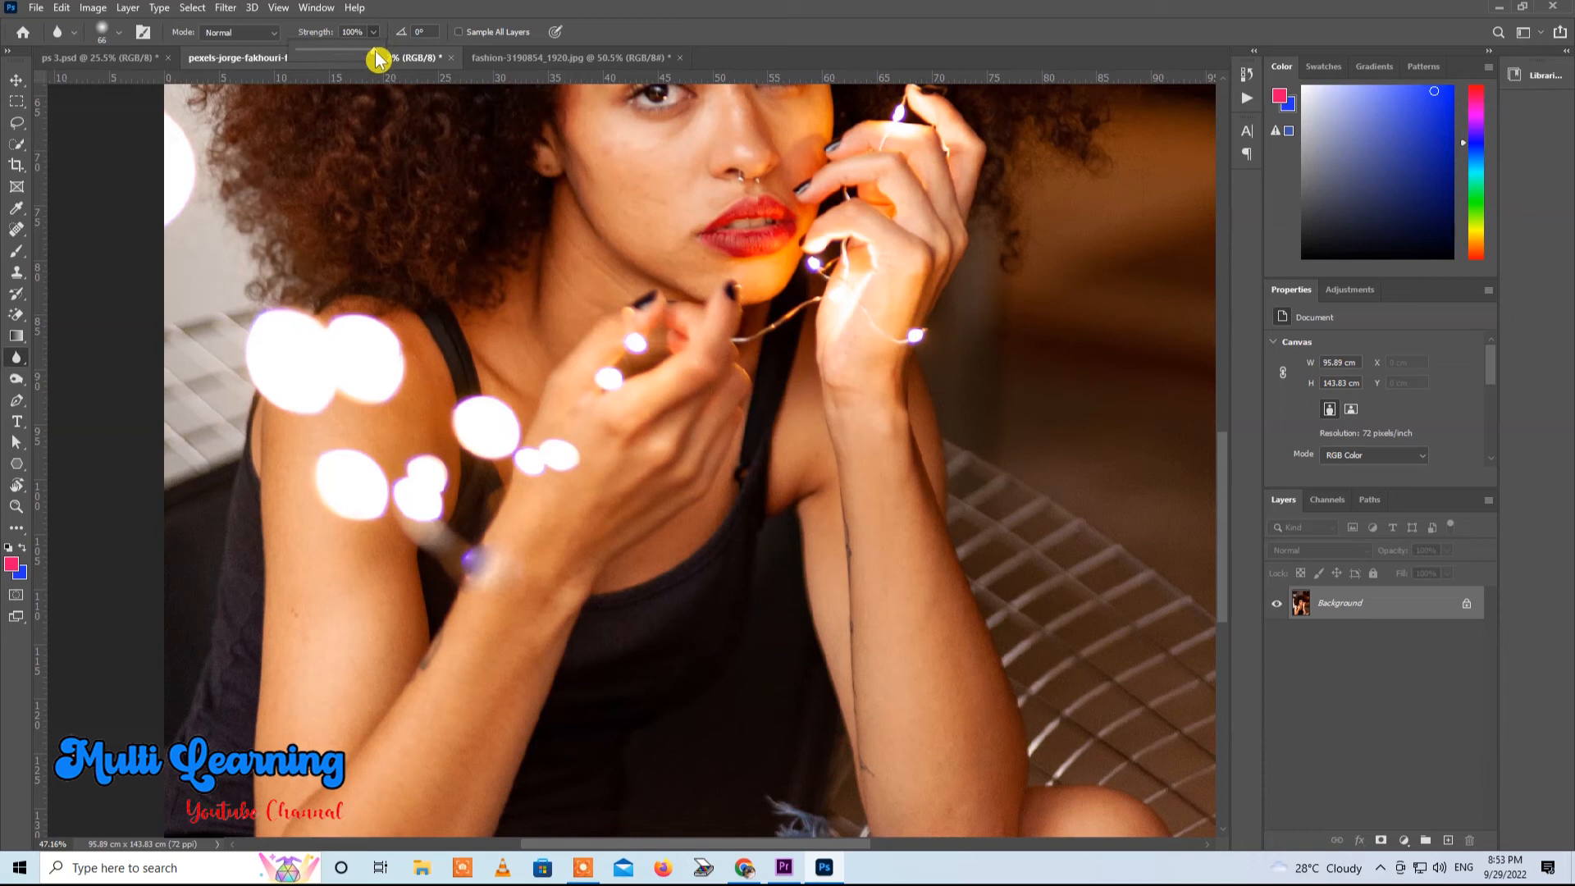
{"action": "left_click_drag", "start_coordinate": [326, 59], "coordinate": [383, 59]}
Step: With the Smudge tool and a Soft Round brush at 24% strength, smear the white light spot on the shoulder downward
{"action": "left_click_drag", "start_coordinate": [17, 357], "coordinate": [78, 391]}
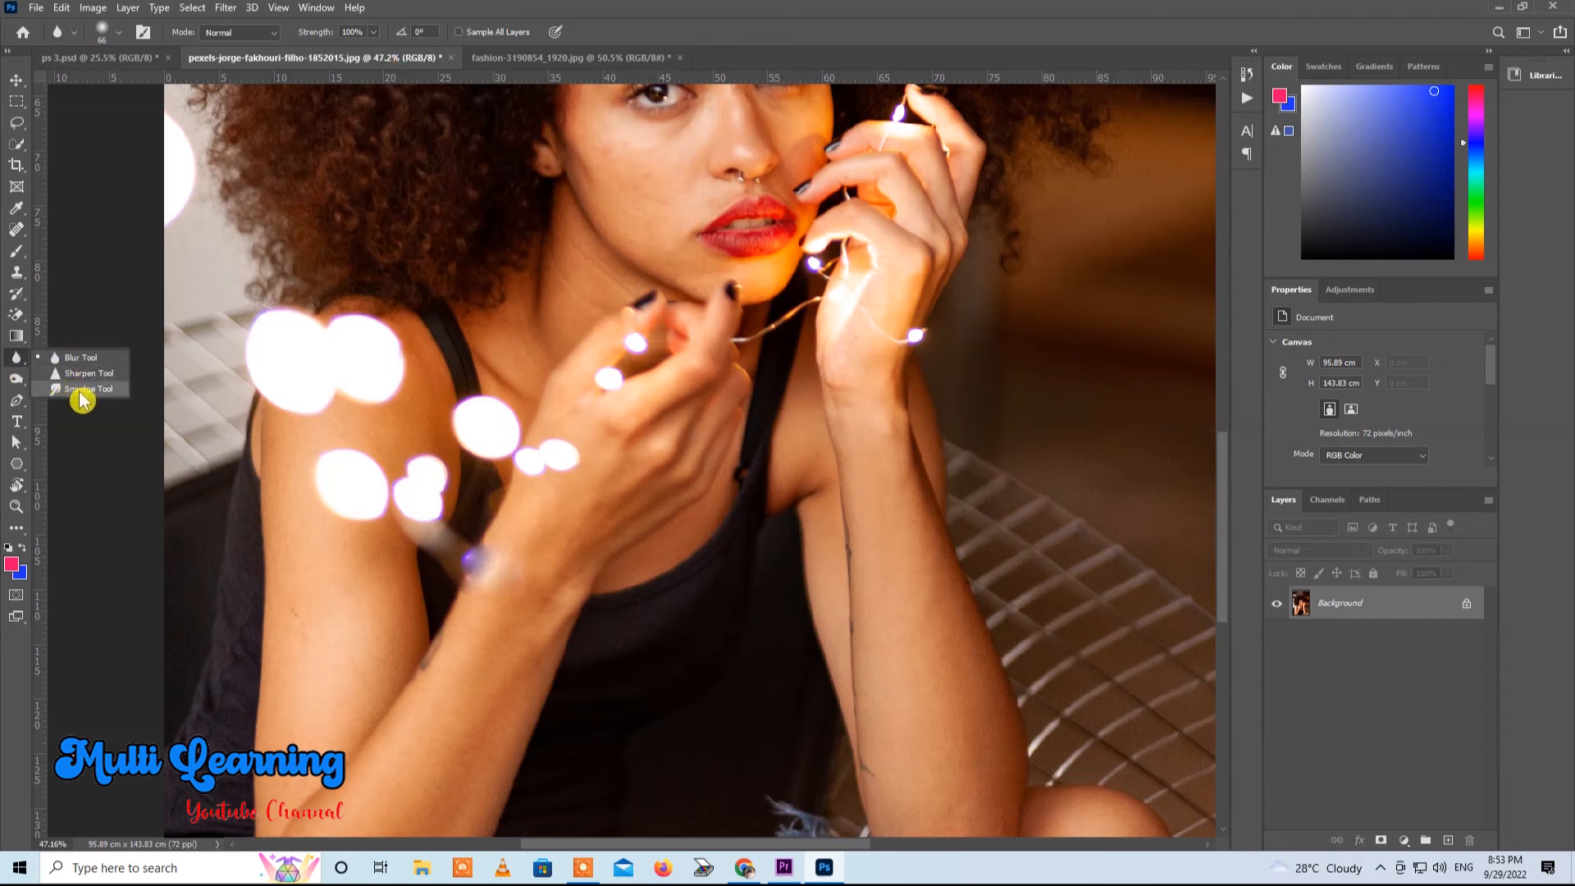
{"action": "left_click", "coordinate": [92, 392]}
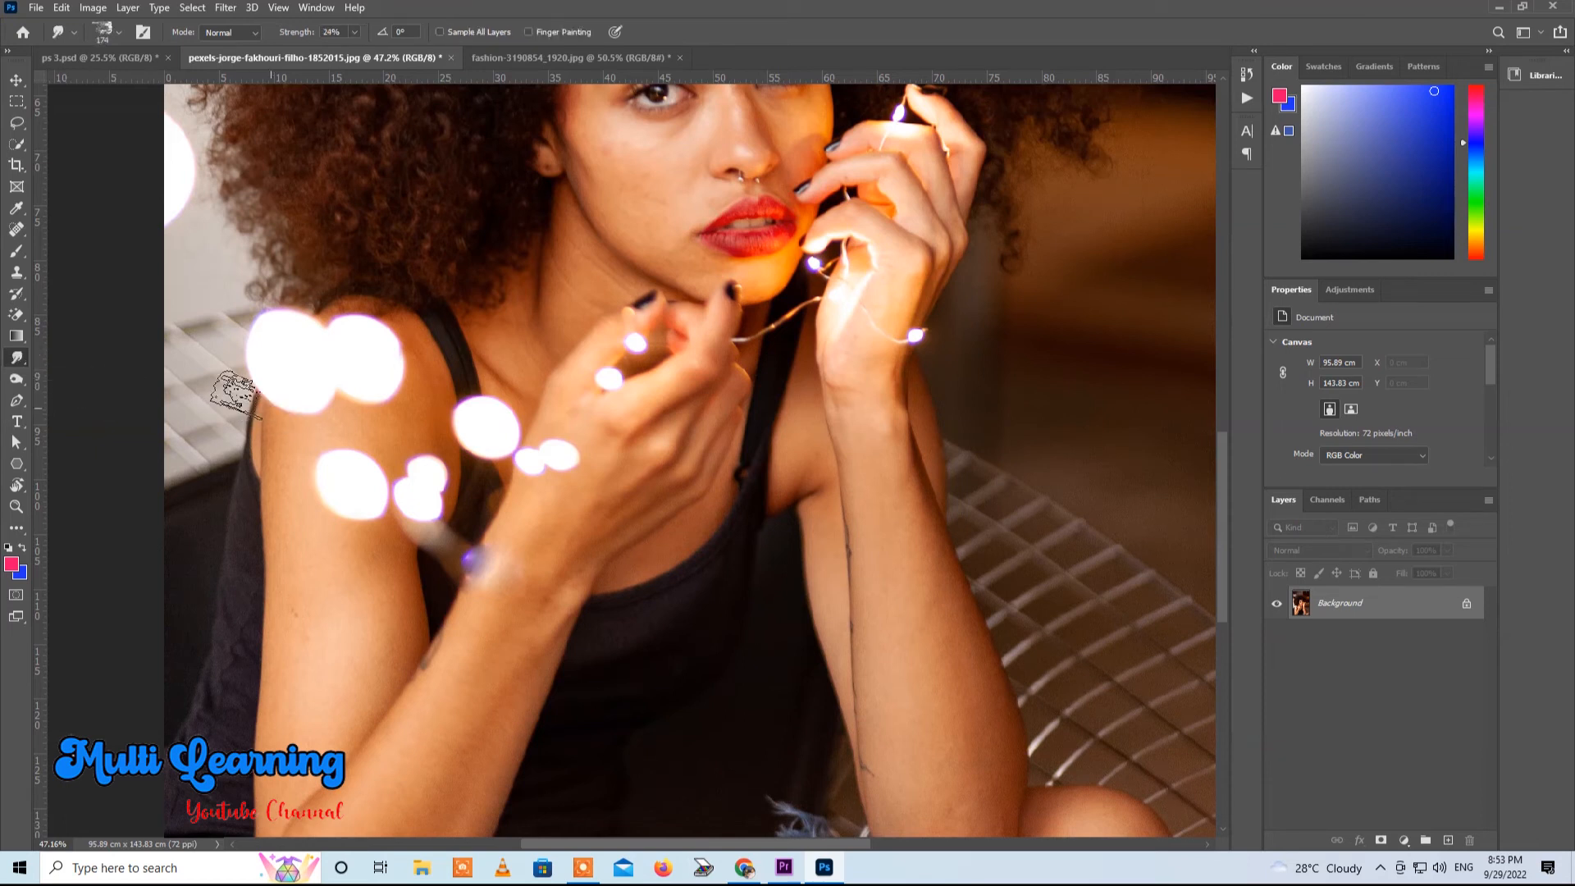
{"action": "left_click", "coordinate": [113, 37]}
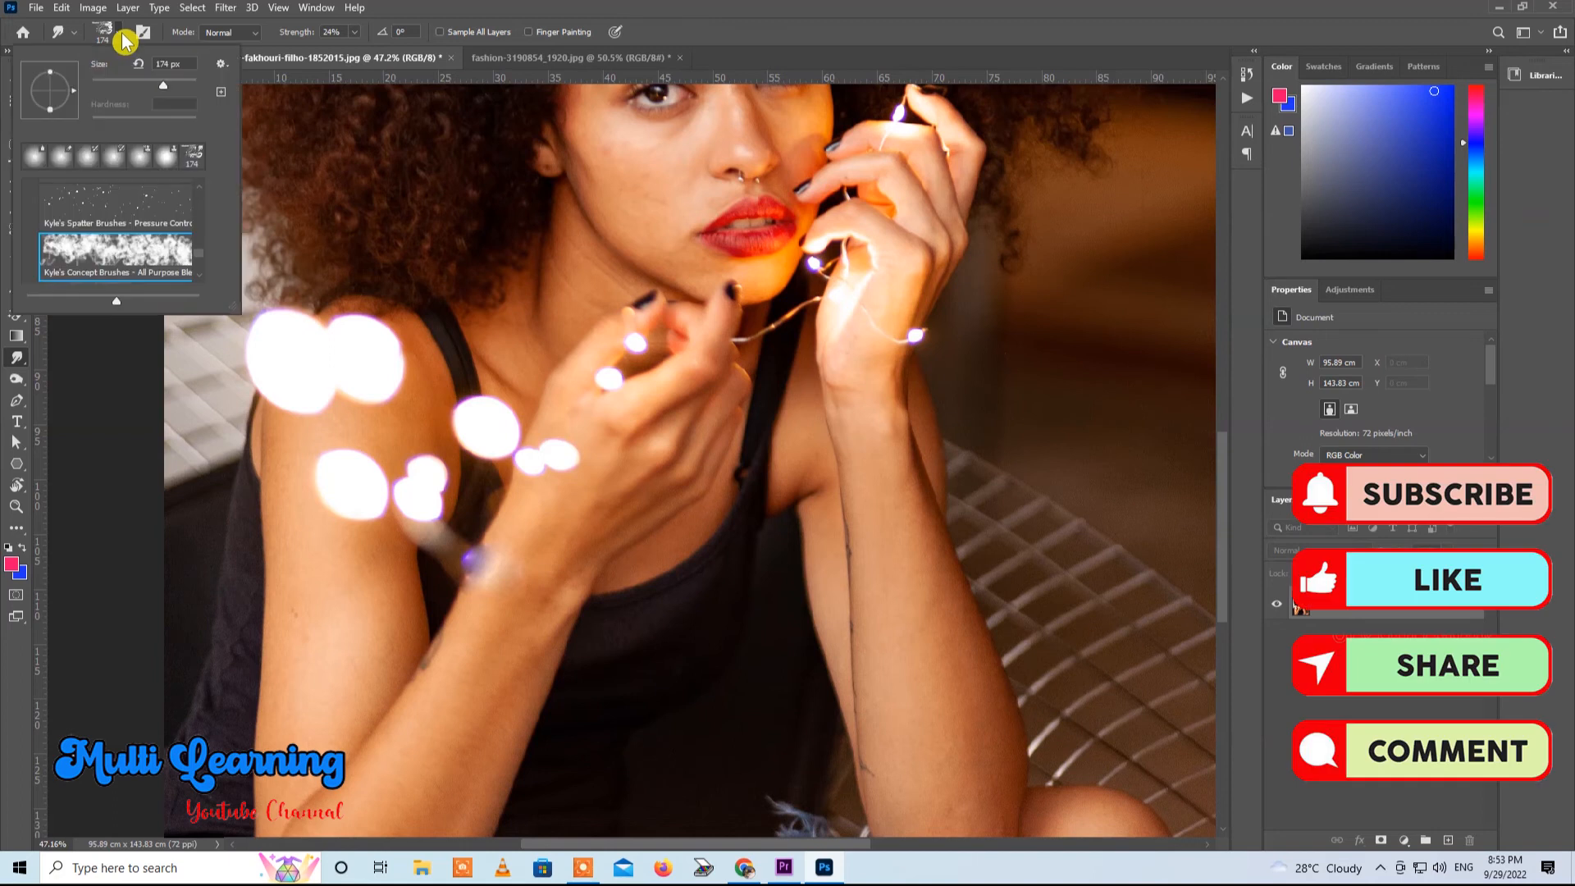
{"action": "left_click", "coordinate": [36, 157]}
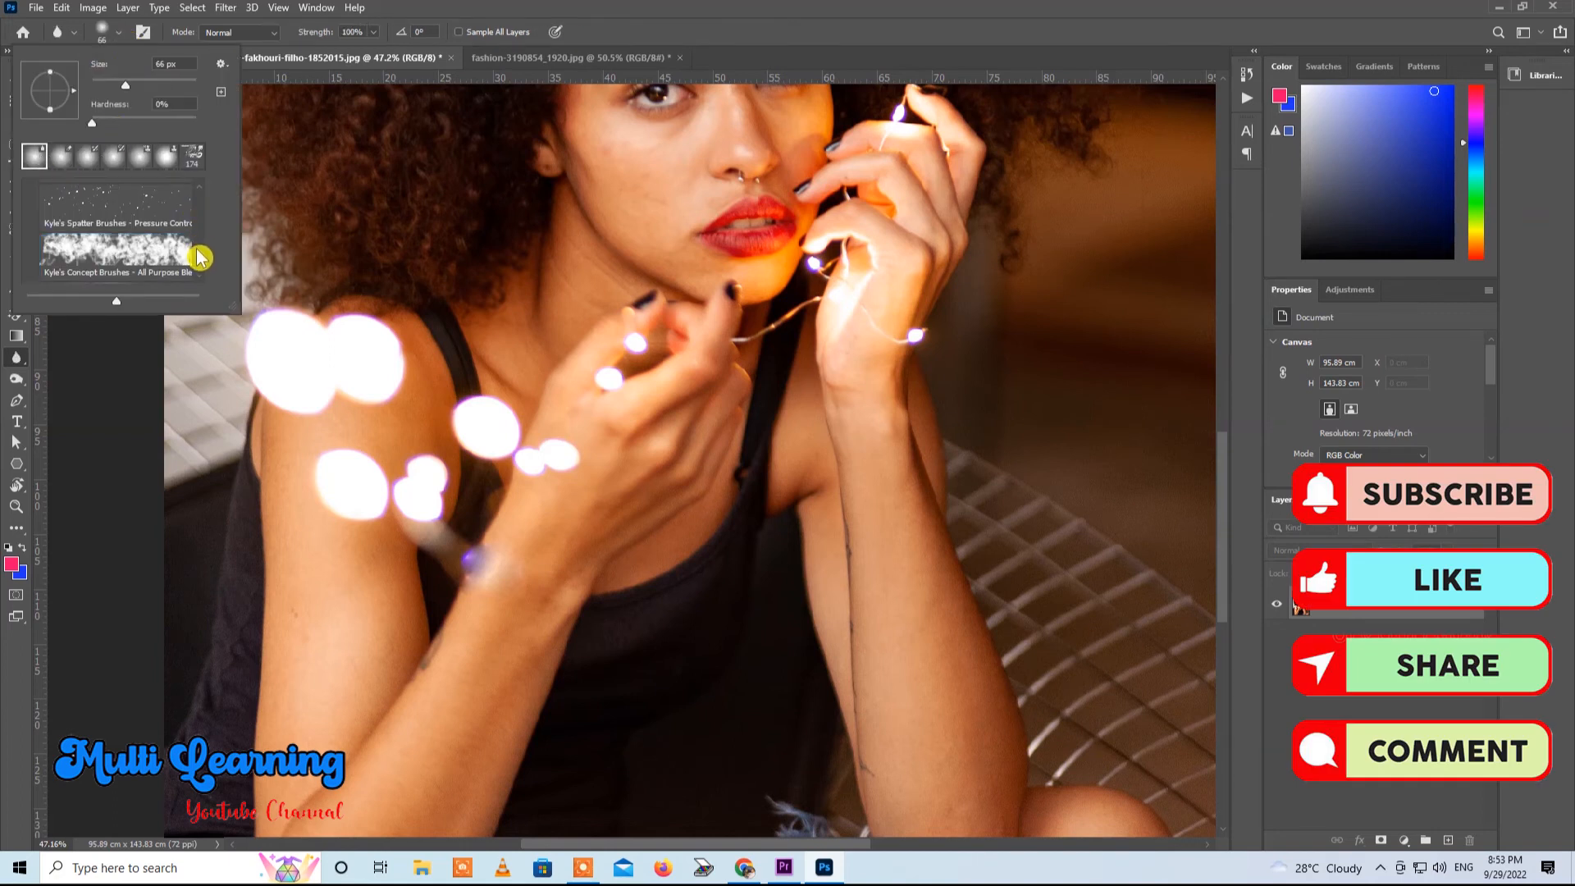
{"action": "left_click_drag", "start_coordinate": [200, 250], "coordinate": [205, 213]}
{"action": "scroll", "coordinate": [205, 209], "scroll_direction": "up", "scroll_amount": 3}
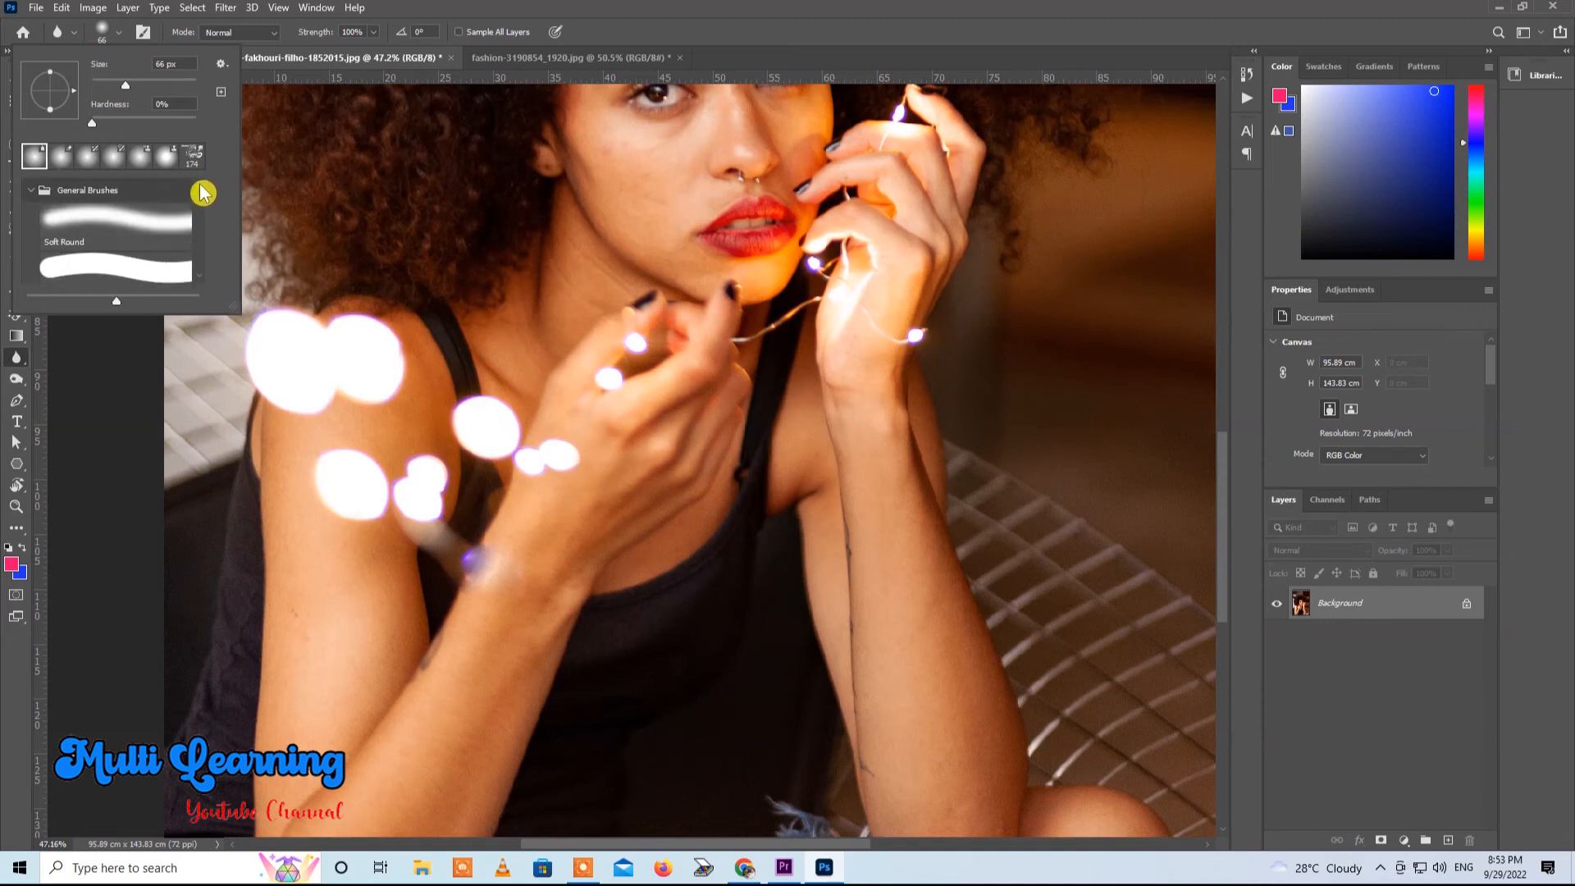
{"action": "left_click", "coordinate": [123, 219]}
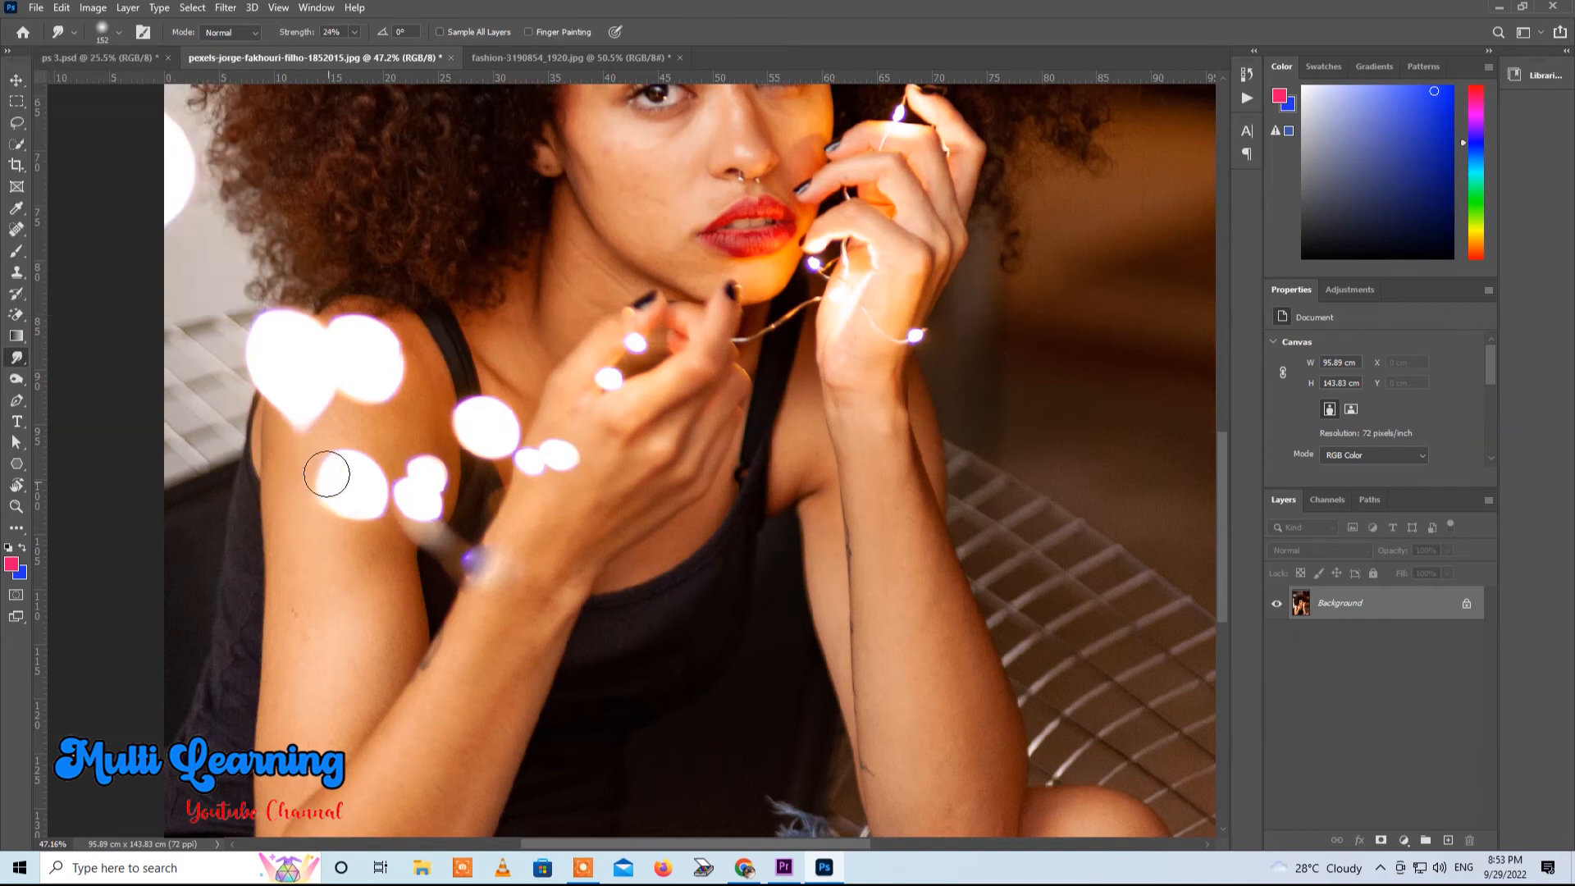
Step: Set the Smudge tool's brush size to 47 px and its strength to 100%
{"action": "right_click", "coordinate": [330, 439]}
{"action": "mouse_move", "coordinate": [434, 485]}
{"action": "left_mouse_down"}
{"action": "mouse_move", "coordinate": [447, 482]}
{"action": "mouse_move", "coordinate": [380, 480]}
{"action": "left_mouse_up"}
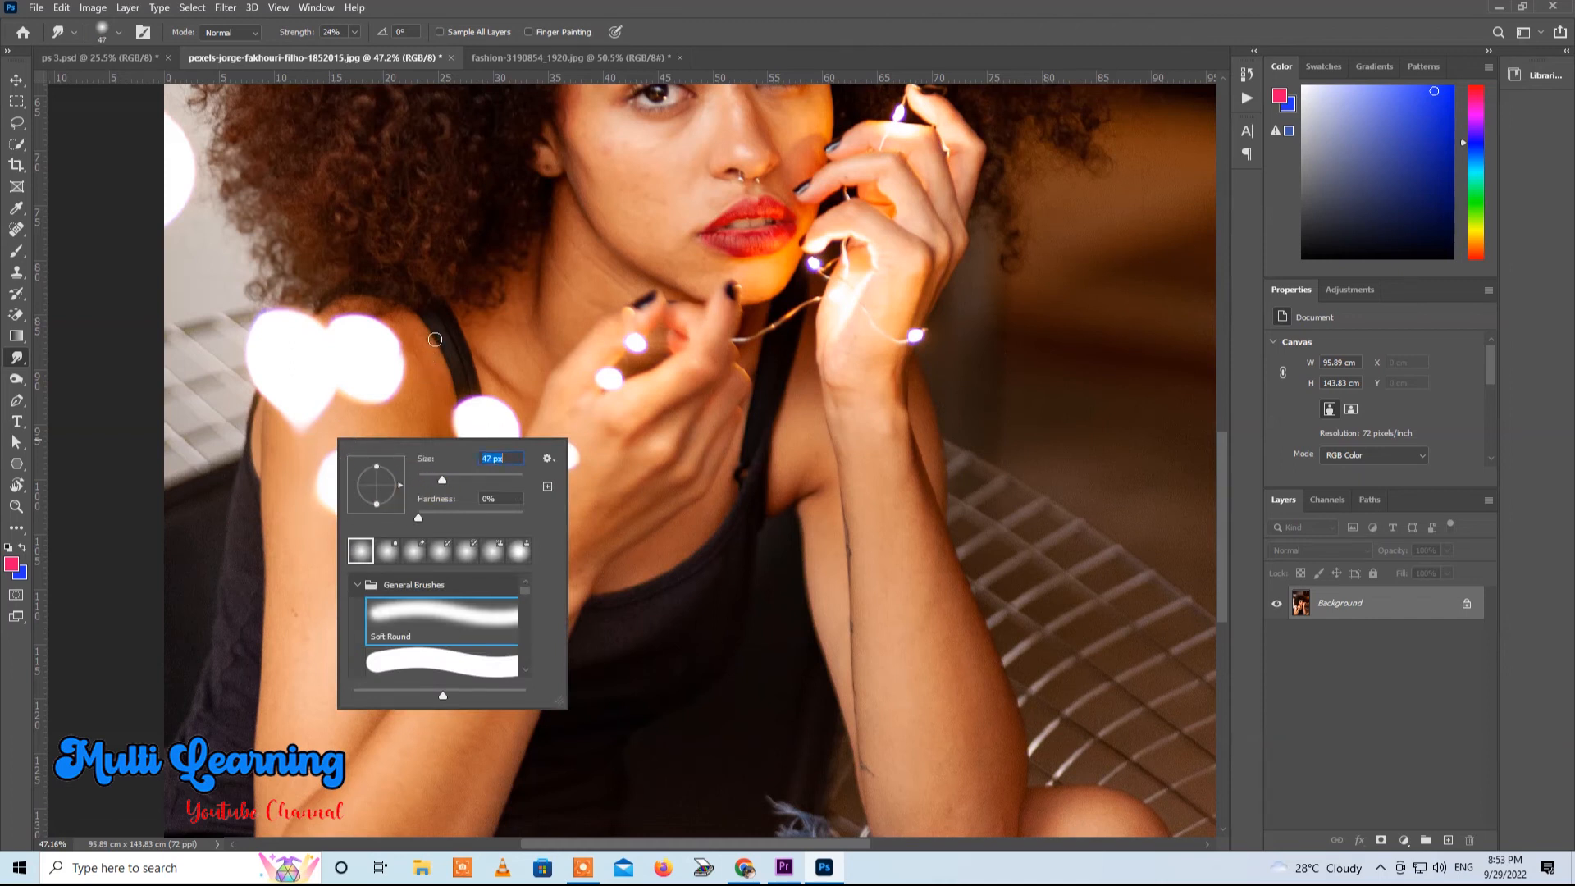
{"action": "left_click", "coordinate": [436, 319]}
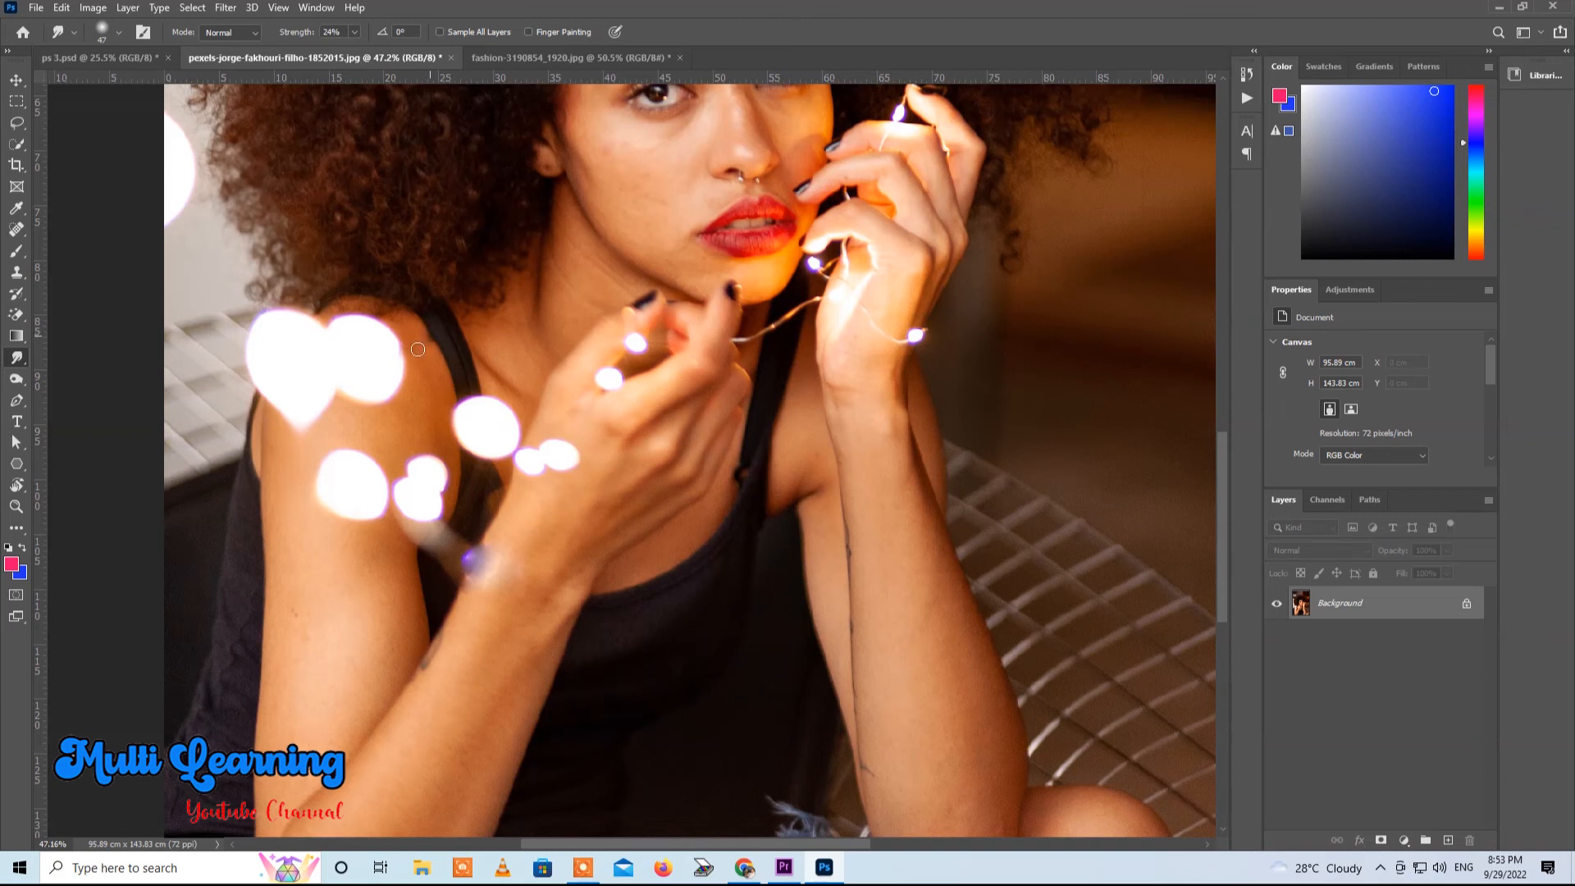
{"action": "left_click", "coordinate": [355, 33]}
{"action": "left_click_drag", "start_coordinate": [359, 52], "coordinate": [431, 73]}
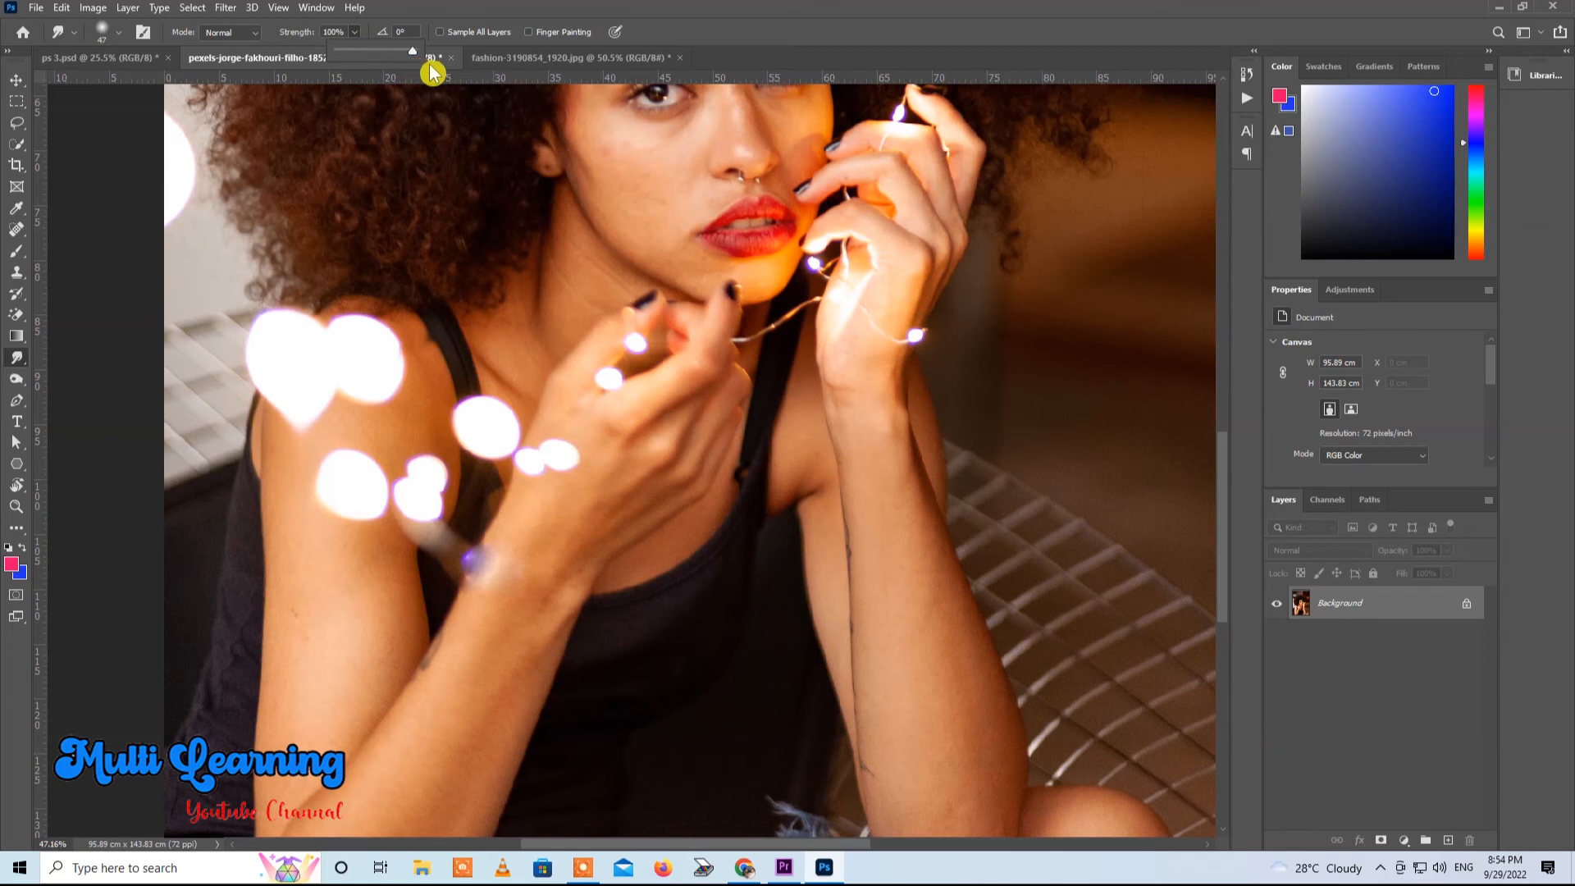
Step: Smudge the dark shoulder strap down onto the upper arm and smear the lower white light spot downward
{"action": "left_click_drag", "start_coordinate": [435, 337], "coordinate": [385, 443]}
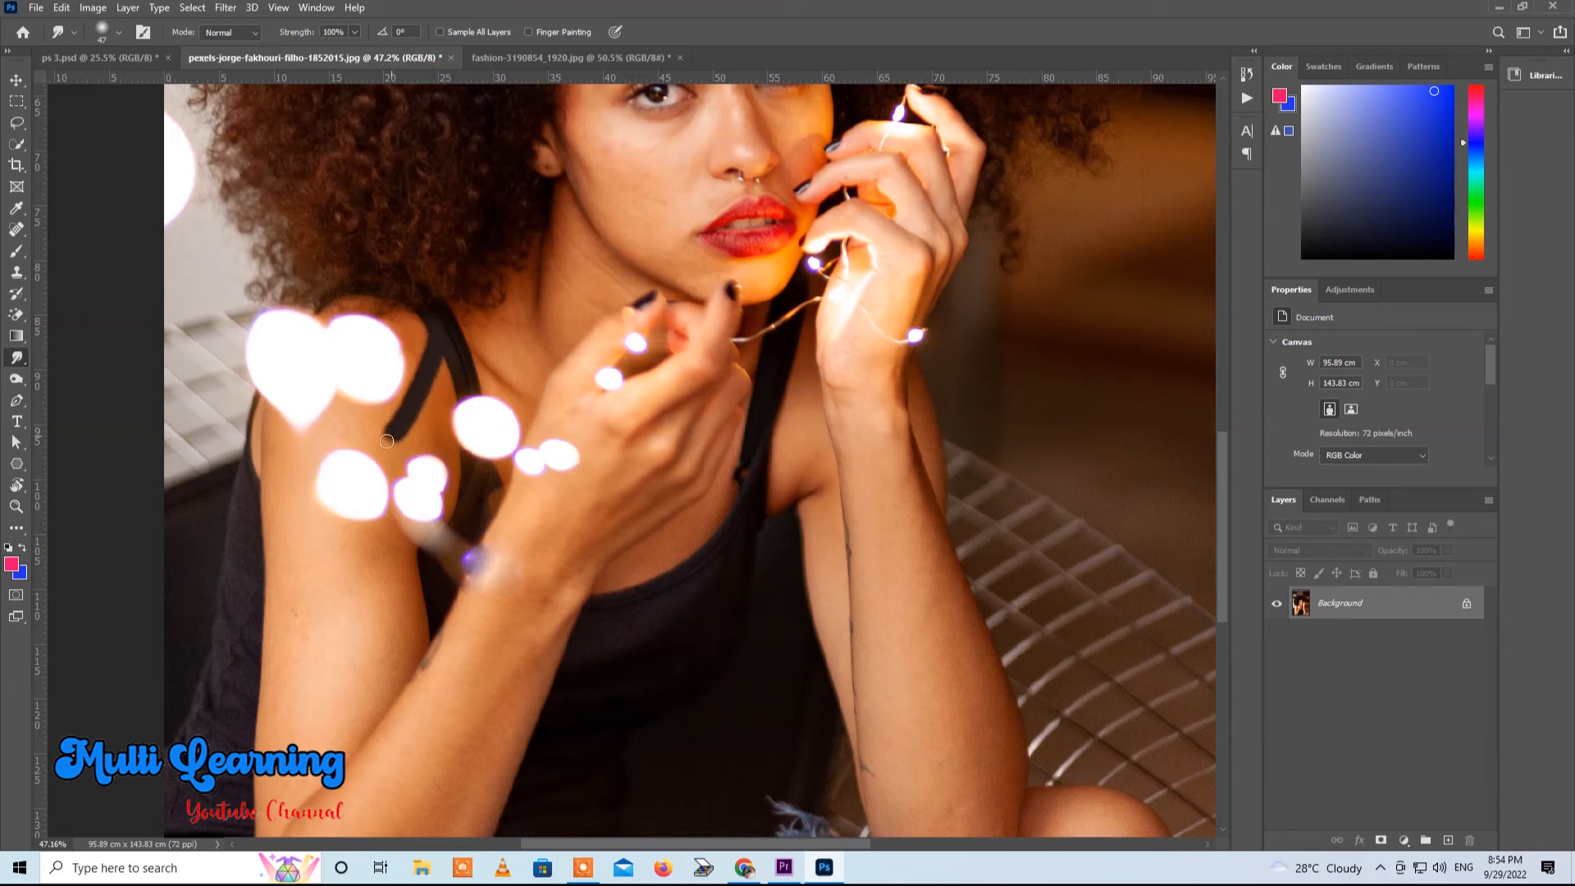
{"action": "left_click_drag", "start_coordinate": [349, 522], "coordinate": [351, 543]}
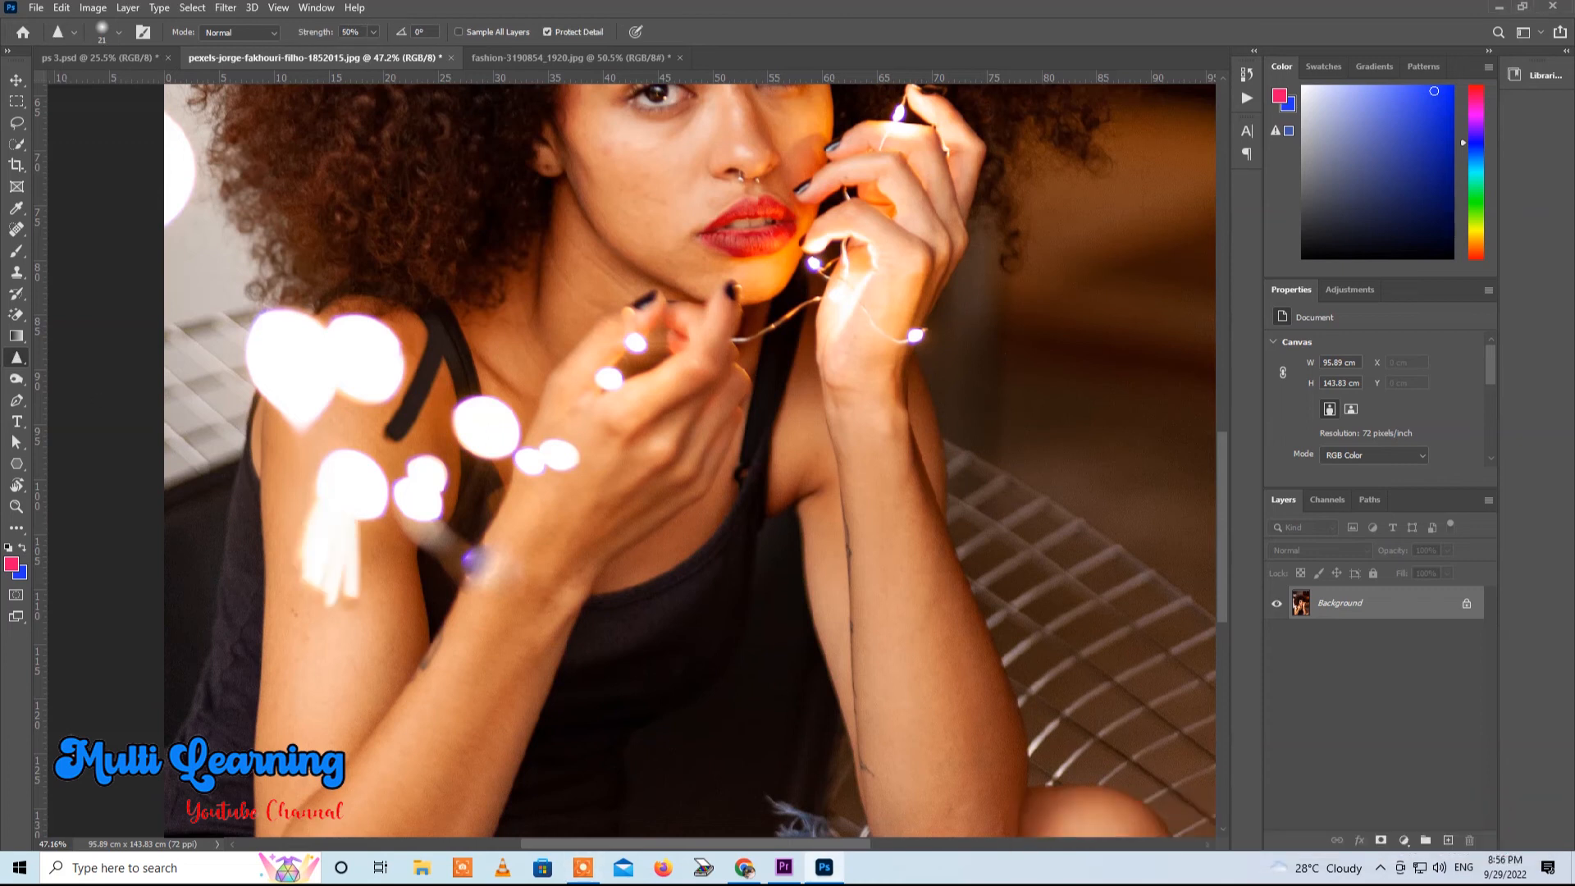
Step: Cycle through the Blur, Smudge and Sharpen tools in their shared tool group, ending on the Blur tool
{"action": "right_click", "coordinate": [23, 366]}
{"action": "left_click", "coordinate": [70, 358]}
{"action": "right_click", "coordinate": [17, 362]}
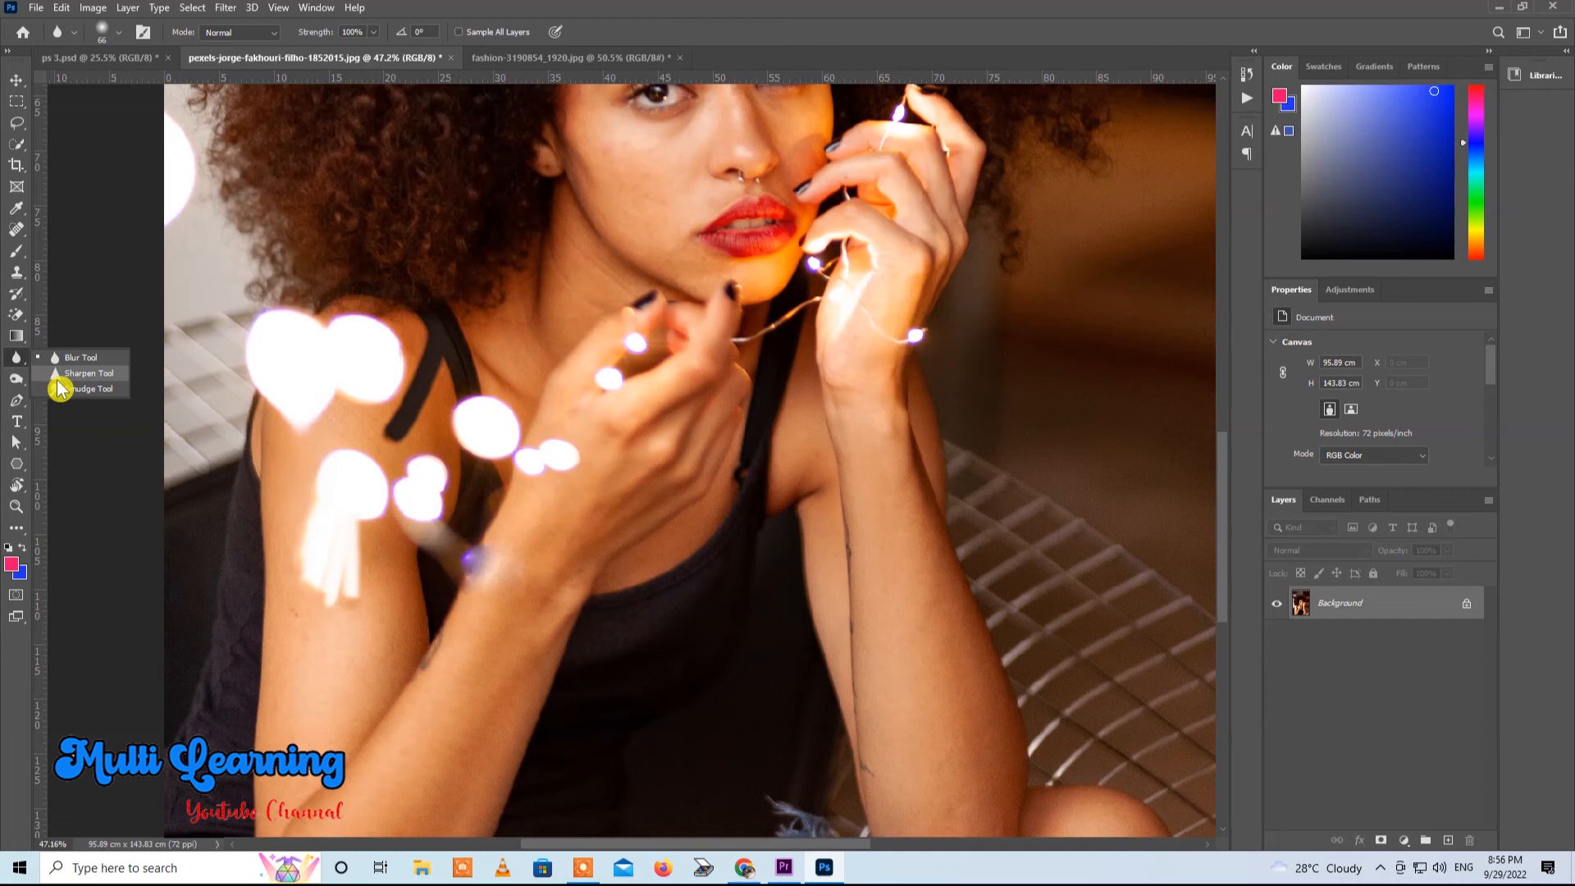
{"action": "left_click", "coordinate": [78, 389]}
{"action": "right_click", "coordinate": [17, 362]}
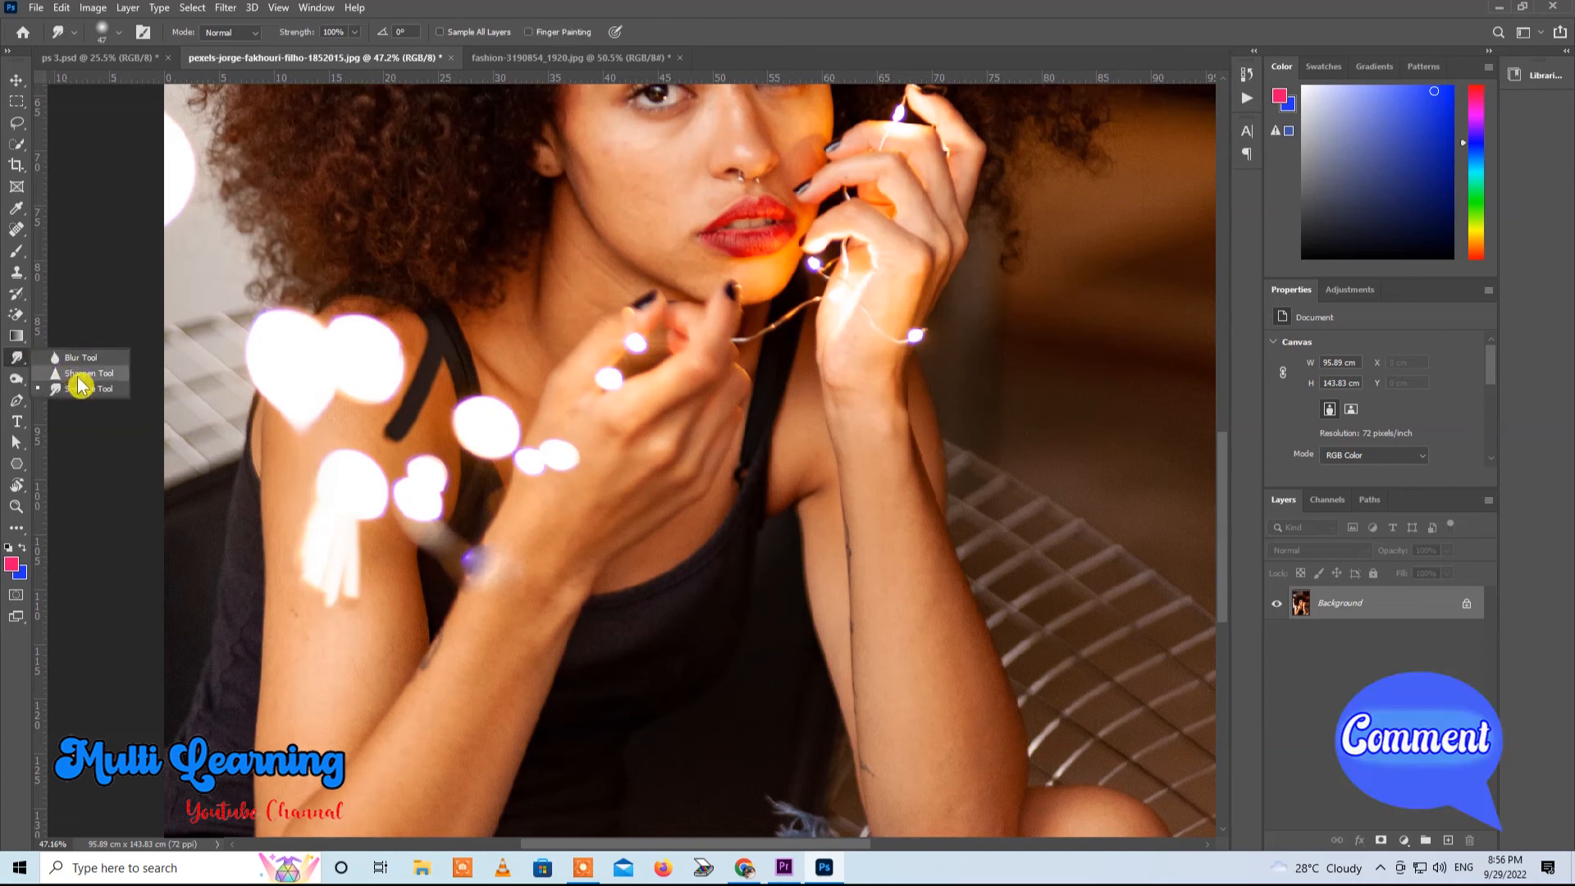
{"action": "left_click", "coordinate": [90, 373]}
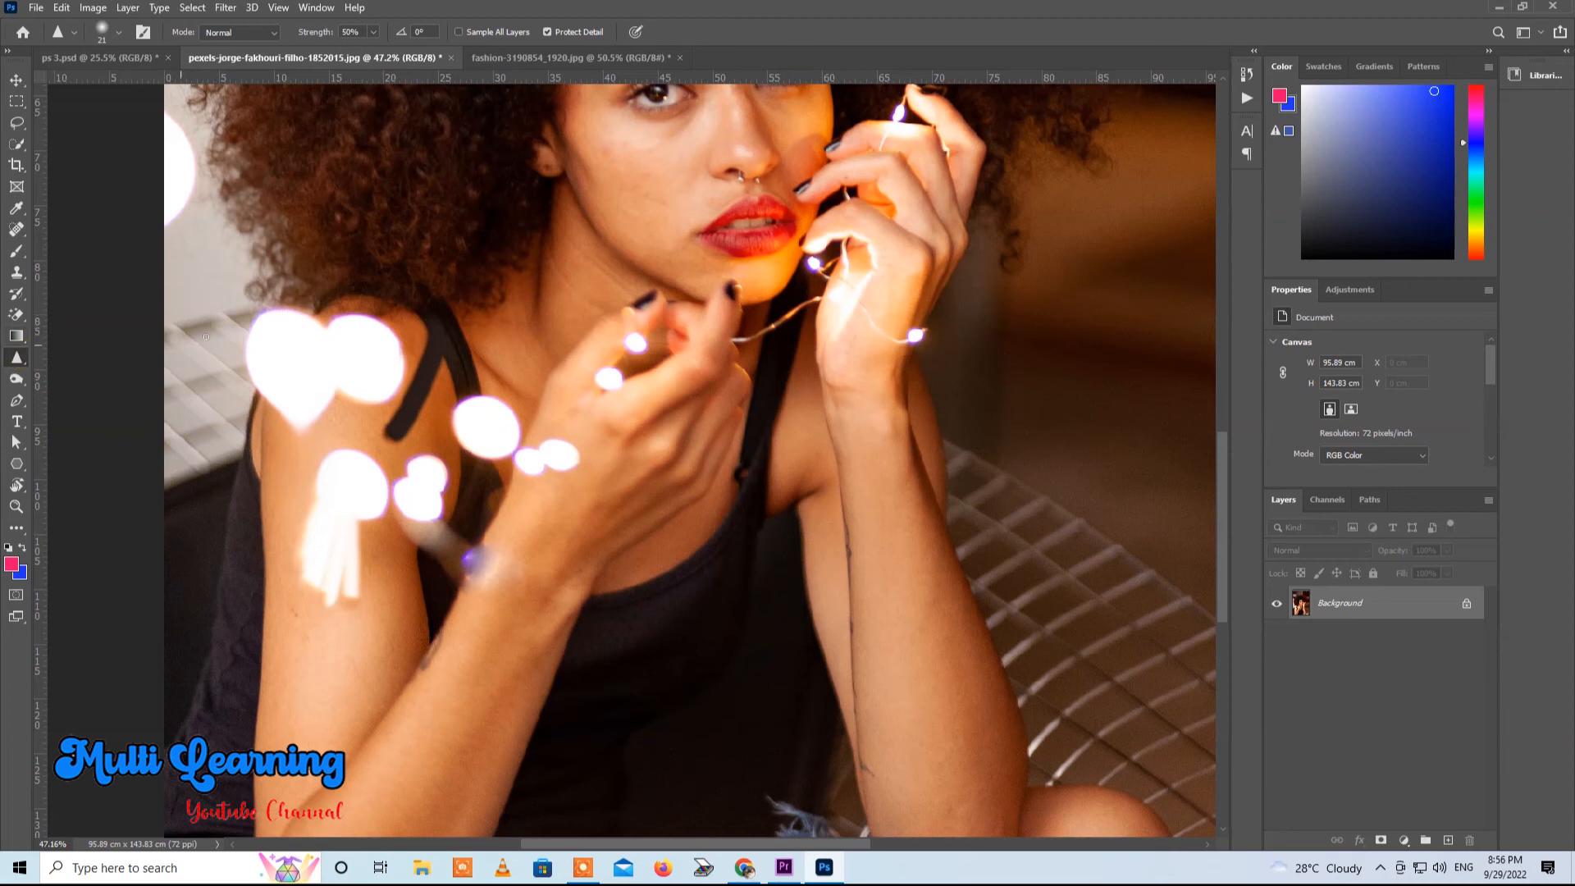
{"action": "right_click", "coordinate": [18, 366]}
{"action": "left_click", "coordinate": [70, 359]}
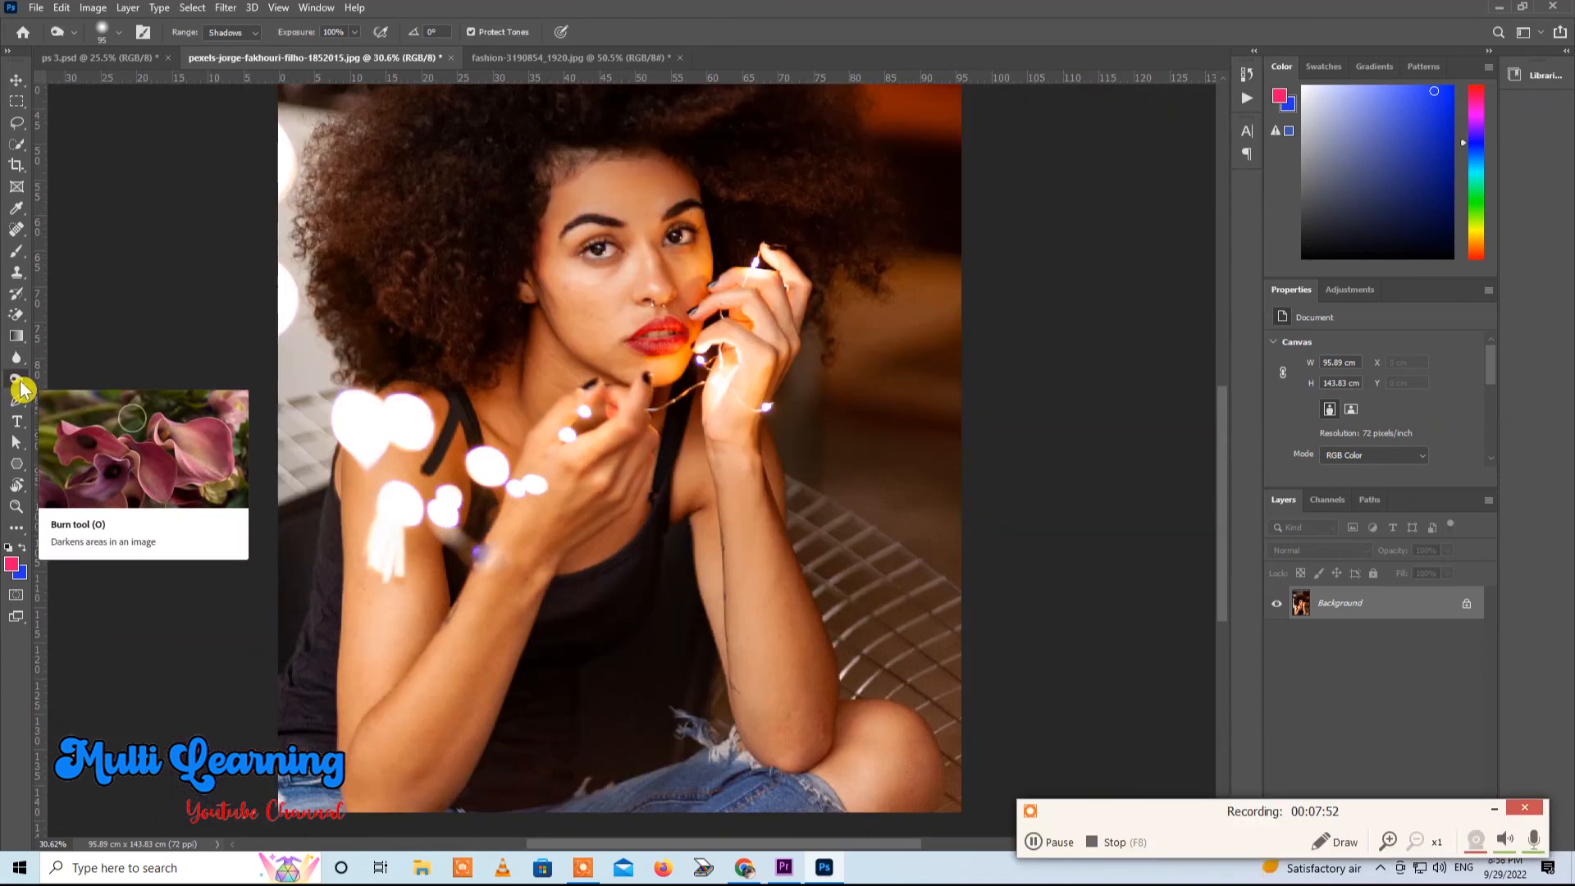
Step: With the Burn tool, try the Highlights range, switch to Midtones and darken the hairline above the forehead
{"action": "left_click", "coordinate": [17, 380]}
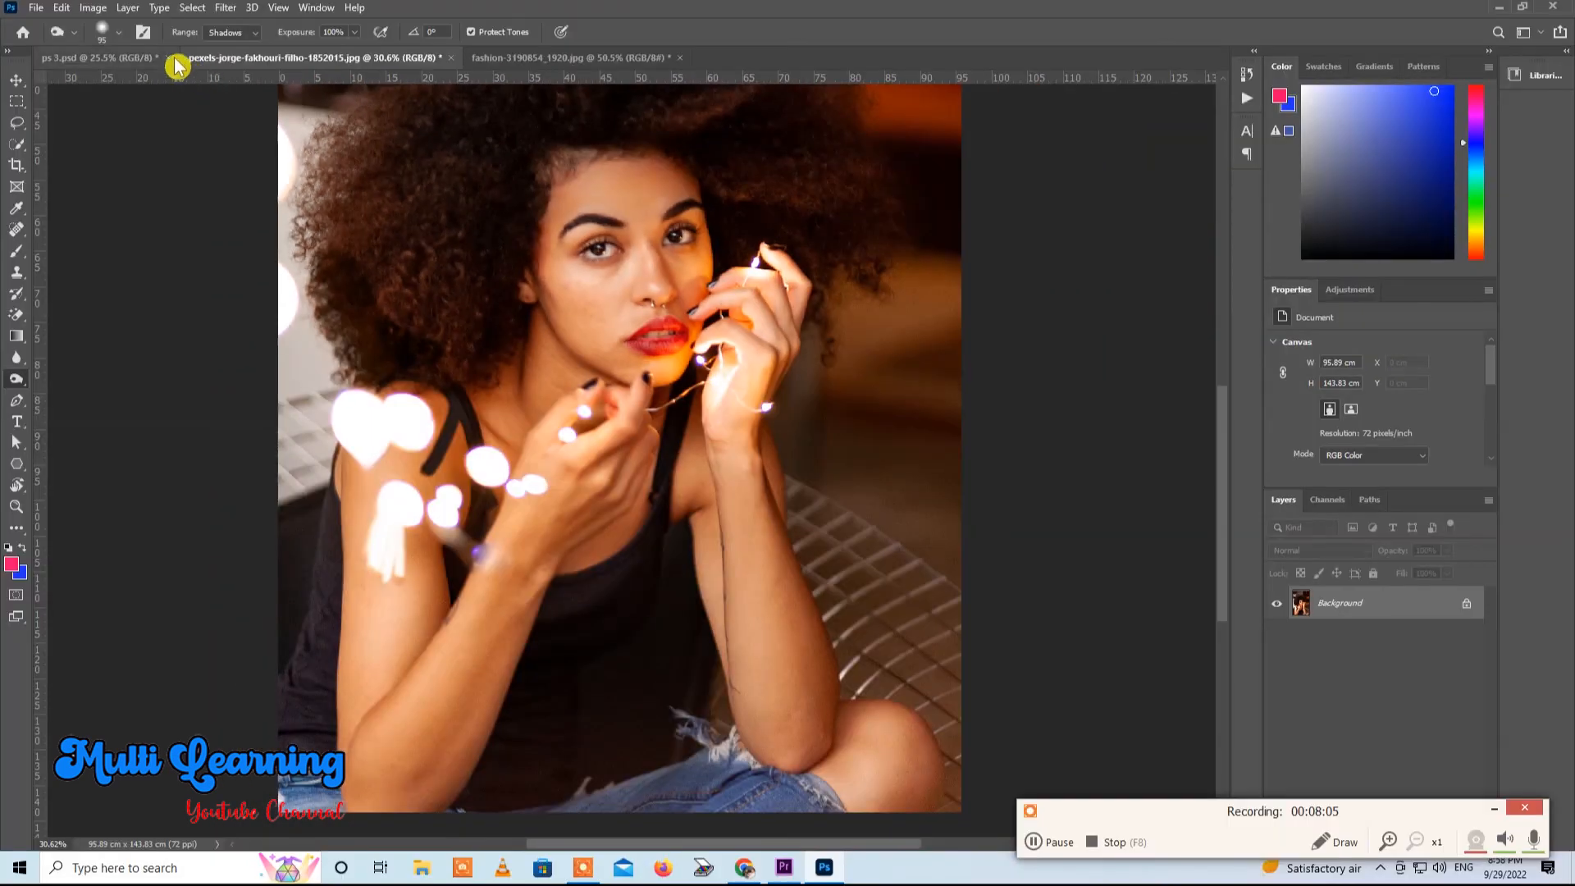
{"action": "left_click", "coordinate": [243, 35]}
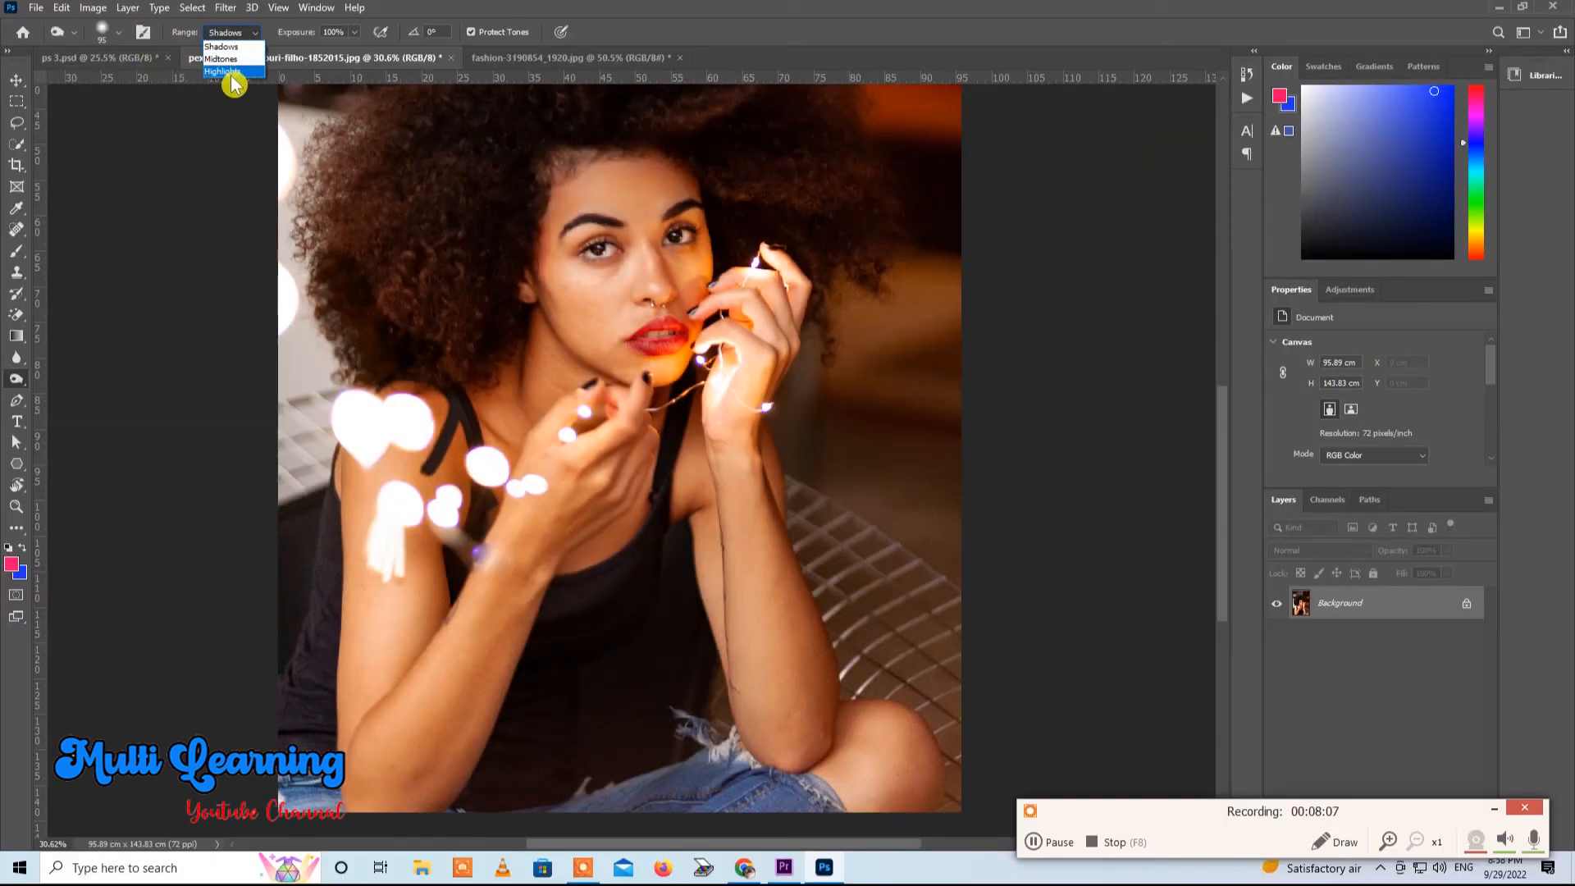
{"action": "left_click", "coordinate": [233, 72]}
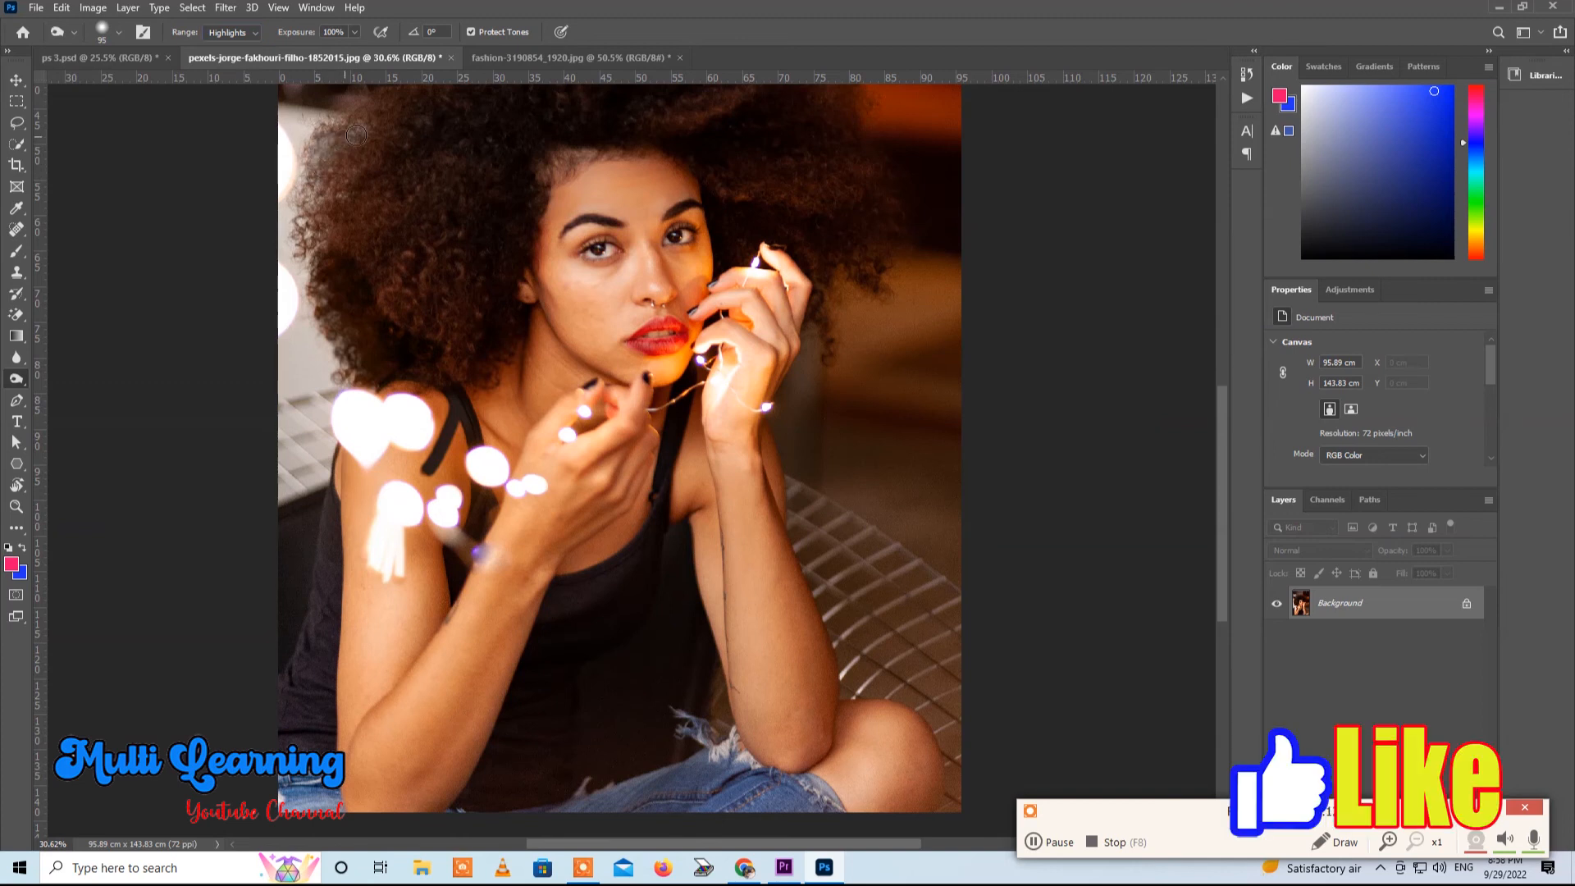
{"action": "left_click", "coordinate": [243, 33]}
{"action": "left_click", "coordinate": [232, 59]}
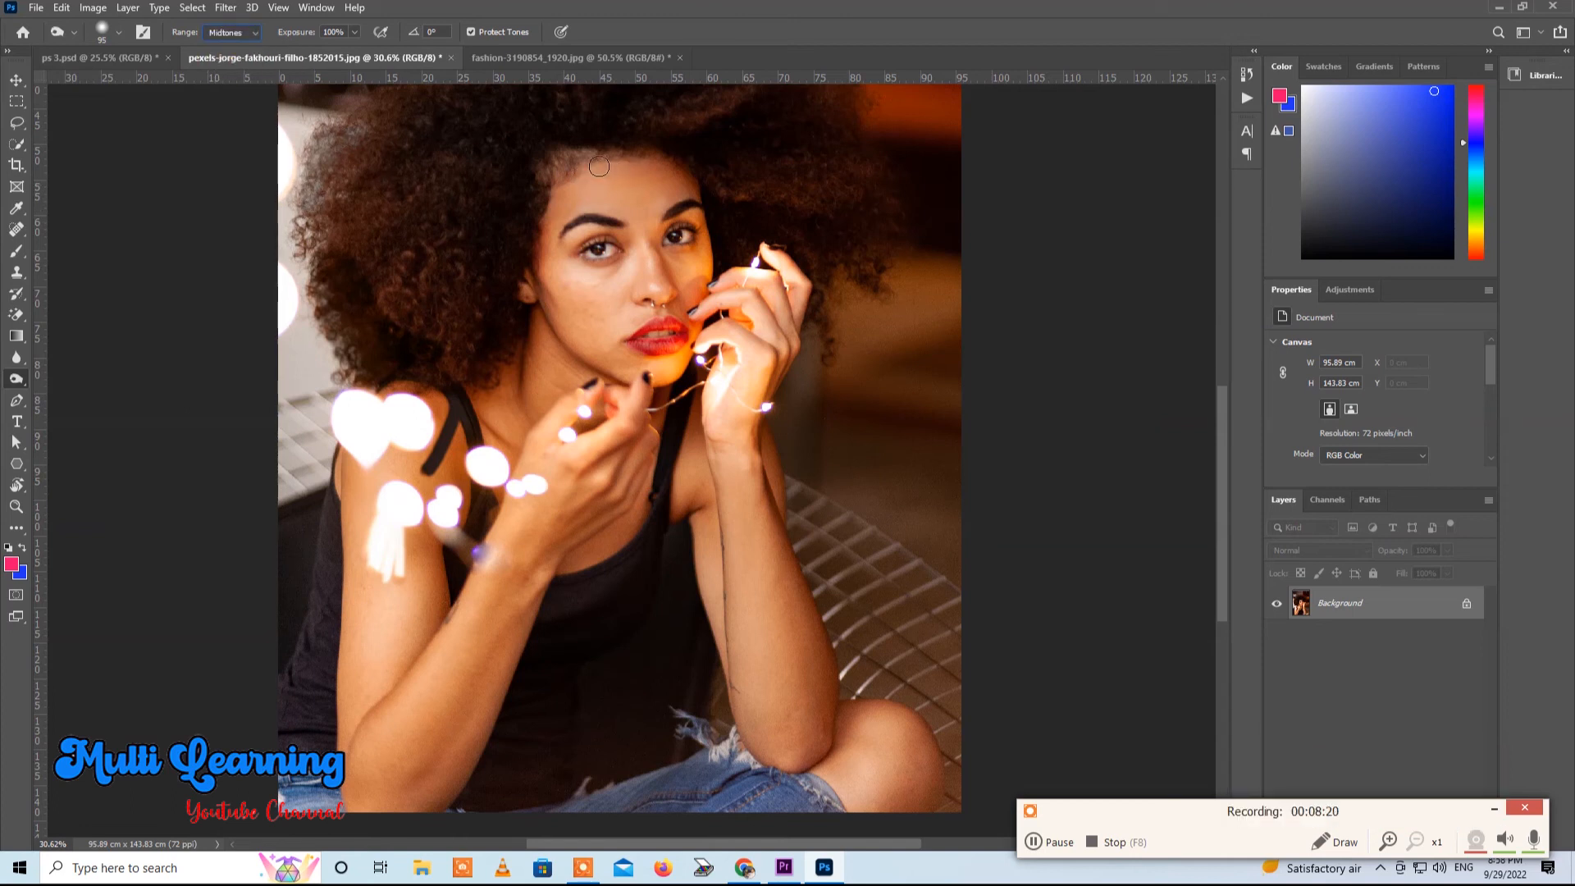
{"action": "left_click_drag", "start_coordinate": [614, 153], "coordinate": [666, 161]}
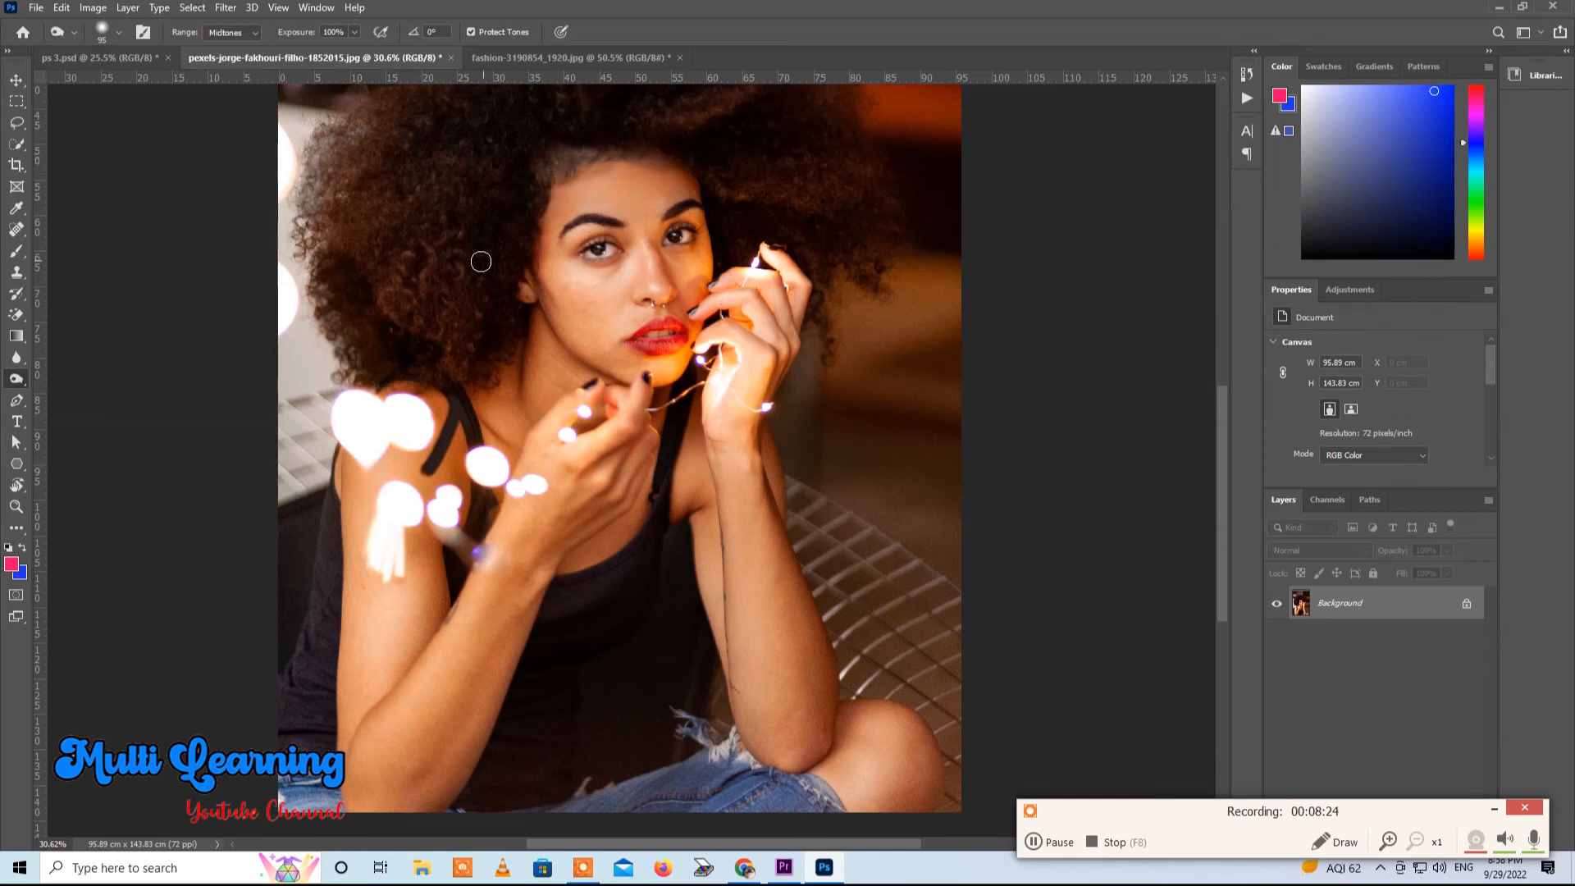
Step: Set the Burn tool's range to Shadows and darken the outer curls and the hairline above the forehead
{"action": "left_click", "coordinate": [233, 32]}
{"action": "left_click", "coordinate": [227, 37]}
{"action": "mouse_move", "coordinate": [360, 134]}
{"action": "left_mouse_down"}
{"action": "mouse_move", "coordinate": [328, 205]}
{"action": "mouse_move", "coordinate": [347, 145]}
{"action": "mouse_move", "coordinate": [314, 150]}
{"action": "mouse_move", "coordinate": [310, 220]}
{"action": "mouse_move", "coordinate": [321, 150]}
{"action": "mouse_move", "coordinate": [378, 107]}
{"action": "mouse_move", "coordinate": [312, 161]}
{"action": "left_mouse_up"}
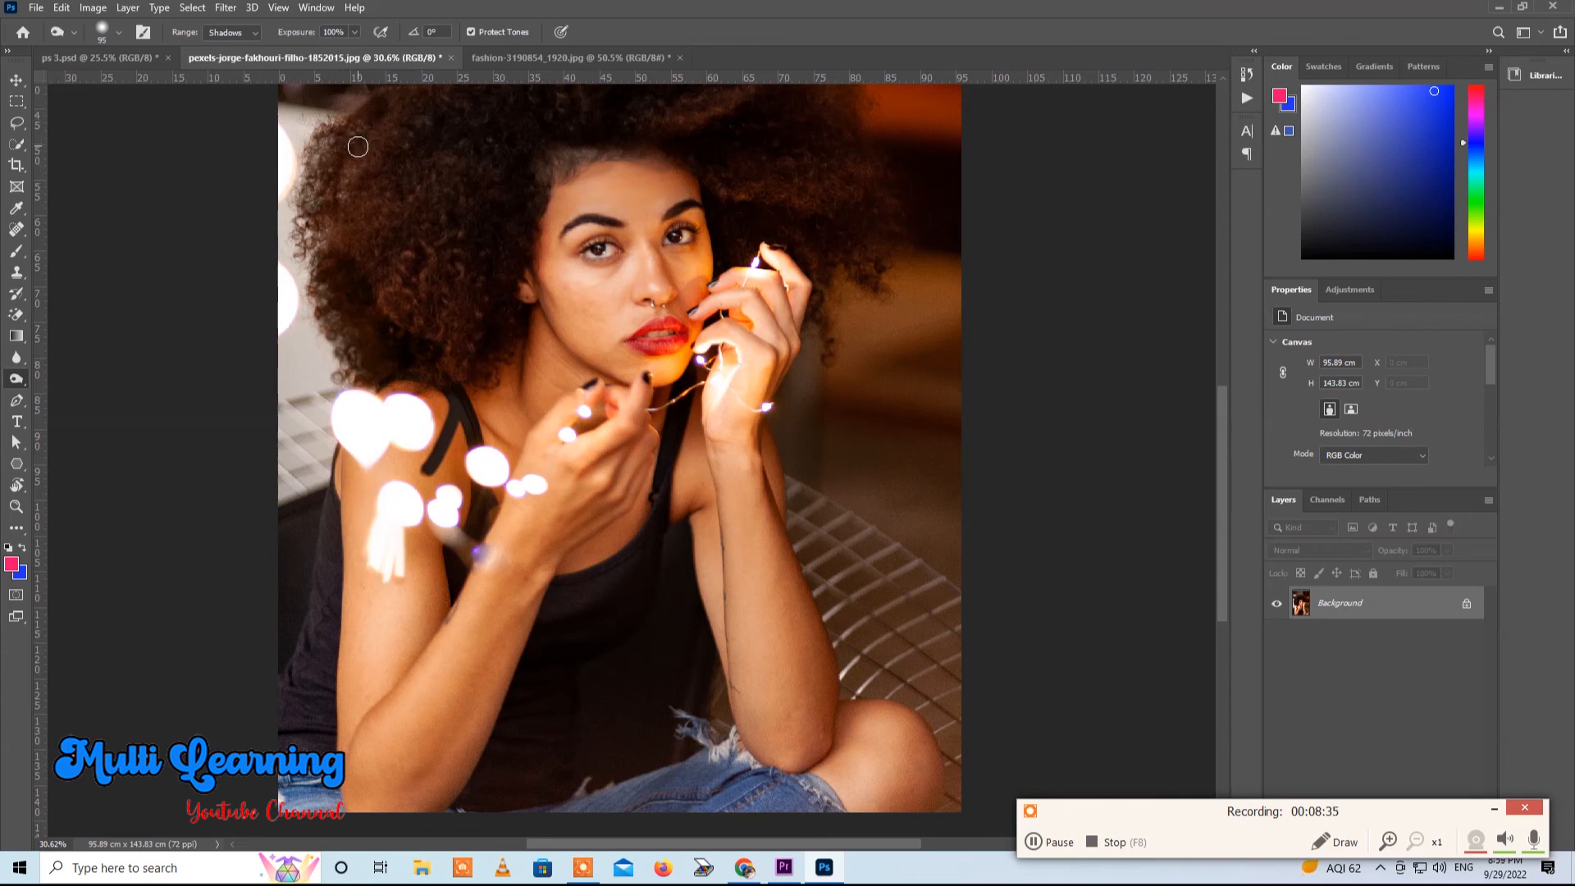
{"action": "mouse_move", "coordinate": [576, 170]}
{"action": "left_mouse_down"}
{"action": "mouse_move", "coordinate": [672, 150]}
{"action": "mouse_move", "coordinate": [553, 154]}
{"action": "mouse_move", "coordinate": [520, 180]}
{"action": "left_mouse_up"}
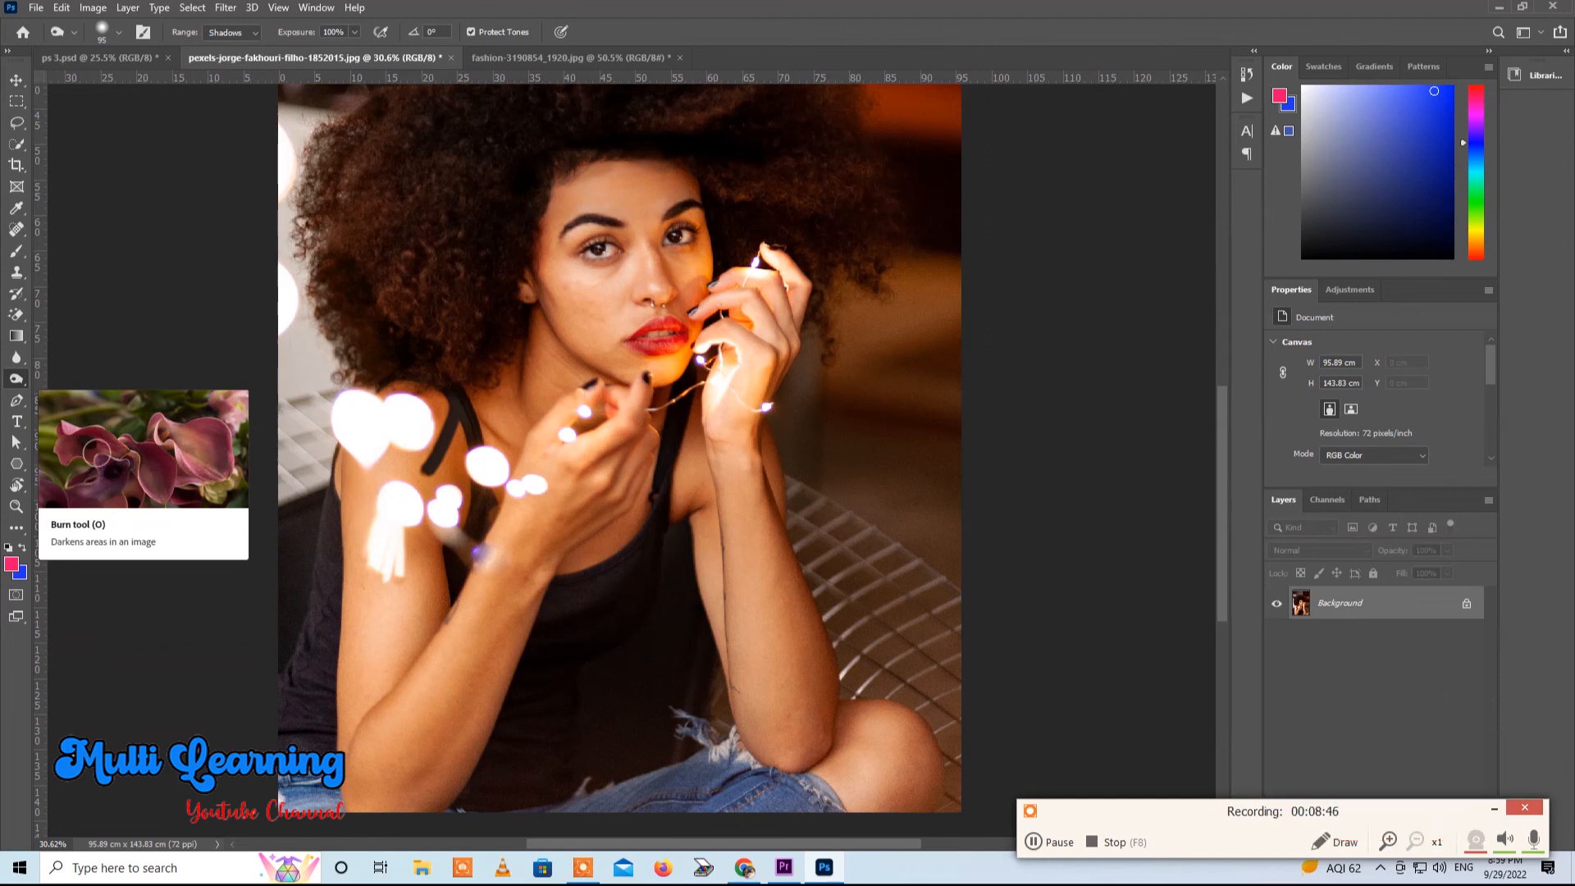
Step: With the Dodge tool at a 130 px brush size, lighten the curls along the hair's outer edge
{"action": "right_click", "coordinate": [19, 387]}
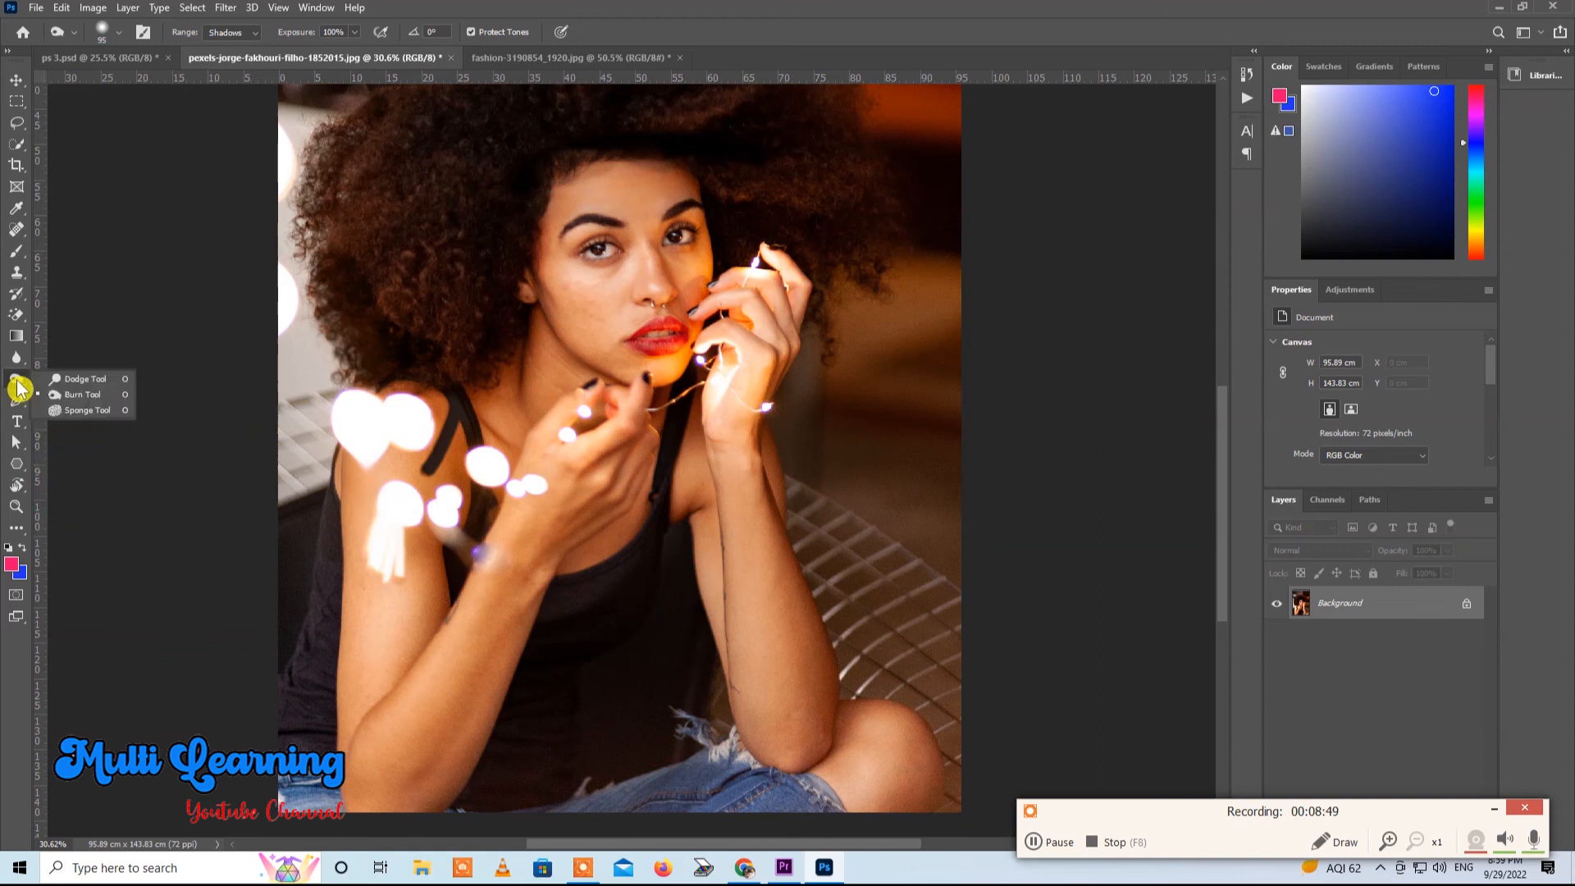
{"action": "left_click", "coordinate": [72, 389]}
{"action": "right_click", "coordinate": [411, 347]}
{"action": "left_click_drag", "start_coordinate": [504, 383], "coordinate": [562, 383]}
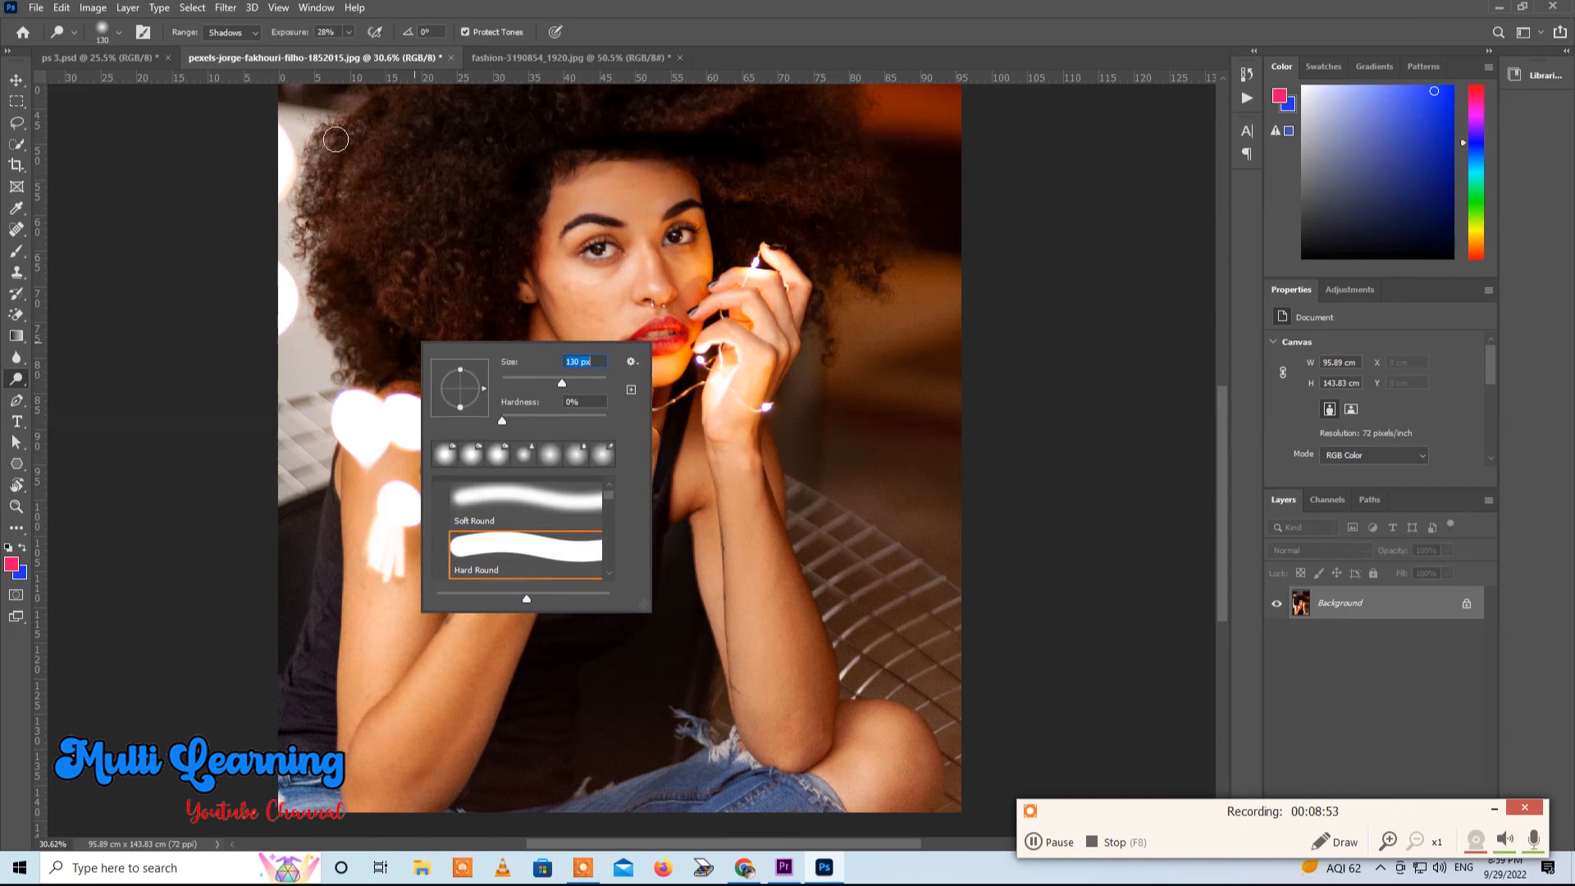
{"action": "mouse_move", "coordinate": [335, 140]}
{"action": "left_mouse_down"}
{"action": "mouse_move", "coordinate": [309, 165]}
{"action": "mouse_move", "coordinate": [307, 205]}
{"action": "left_mouse_up"}
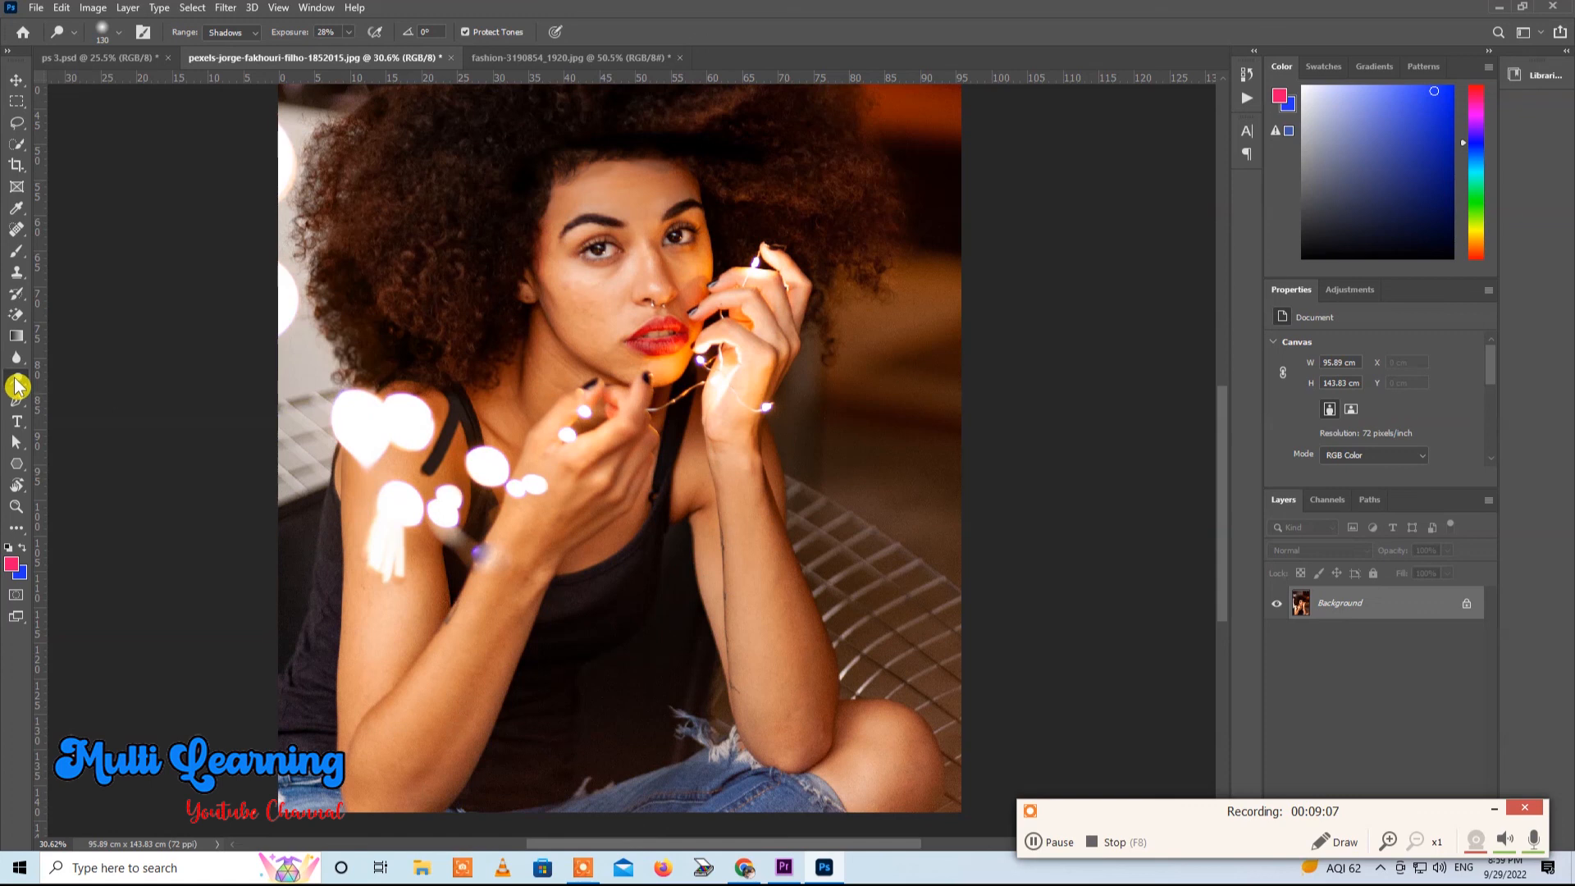
Step: Switch the Dodge tool's range to Midtones, to Highlights, and back to Shadows
{"action": "left_click", "coordinate": [247, 33]}
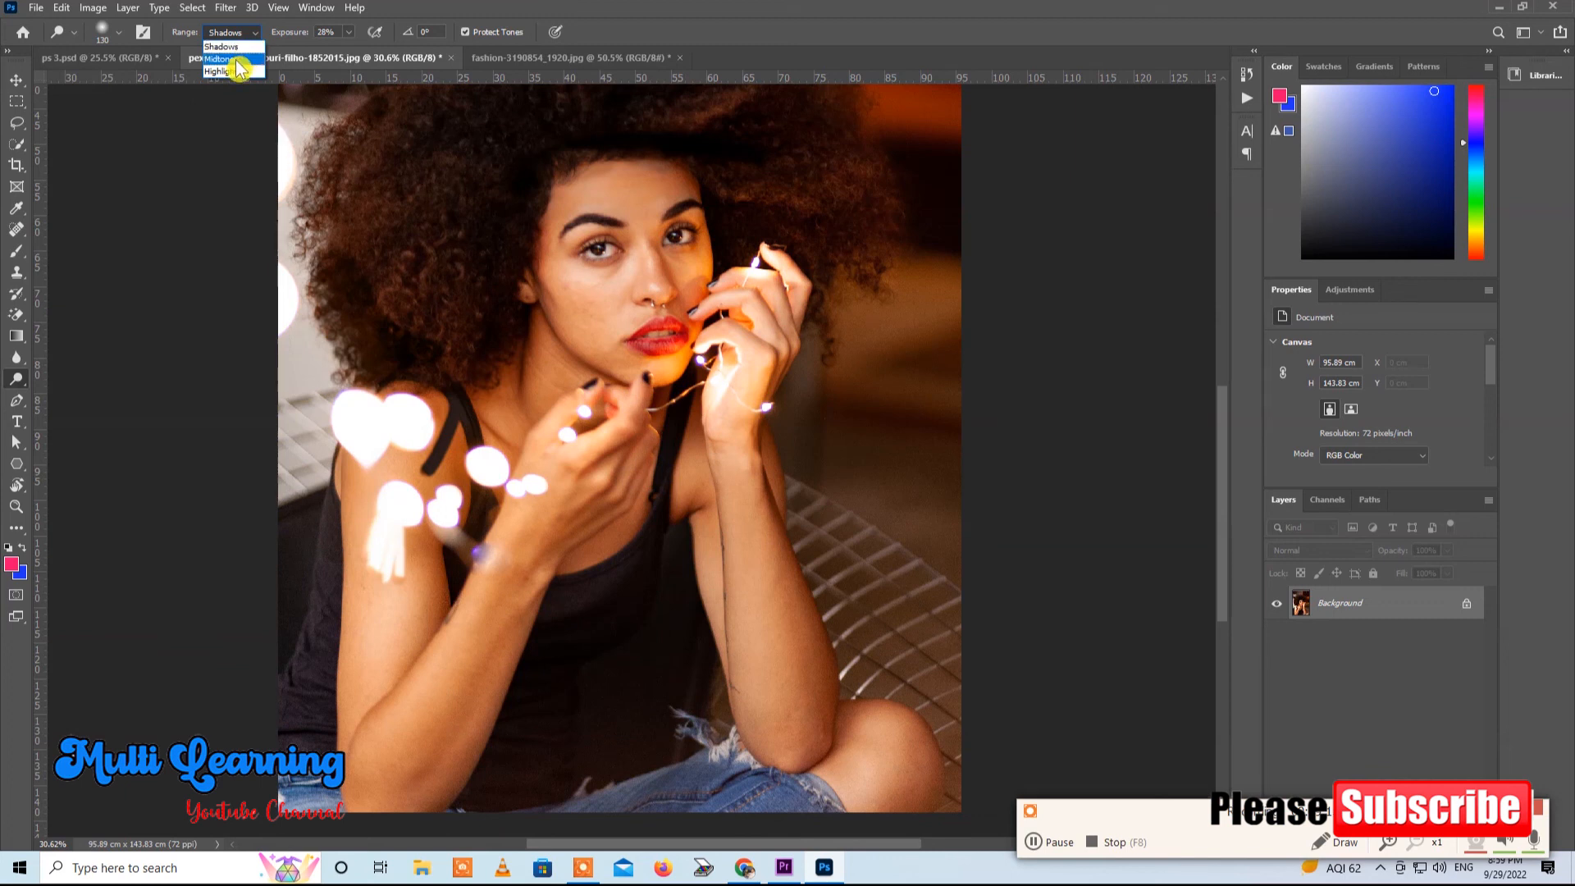
{"action": "left_click", "coordinate": [235, 60]}
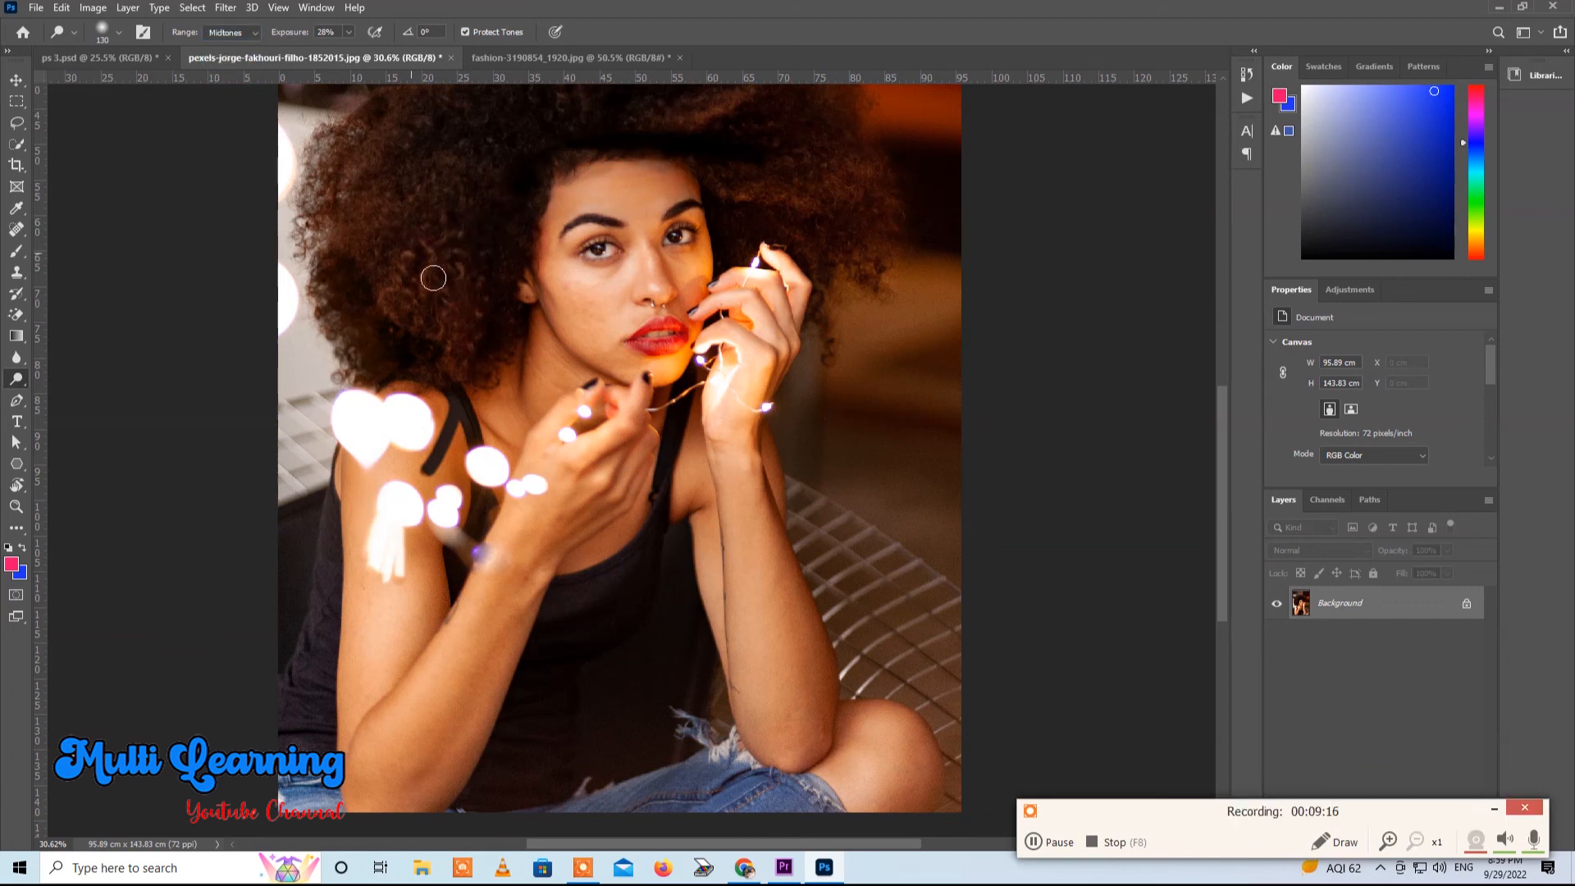
{"action": "left_click", "coordinate": [234, 33]}
{"action": "left_click", "coordinate": [221, 72]}
{"action": "left_click", "coordinate": [245, 32]}
{"action": "left_click", "coordinate": [222, 47]}
Step: Switch to the Sponge tool, ready to work on the curly hair in Saturate mode
{"action": "right_click", "coordinate": [18, 383]}
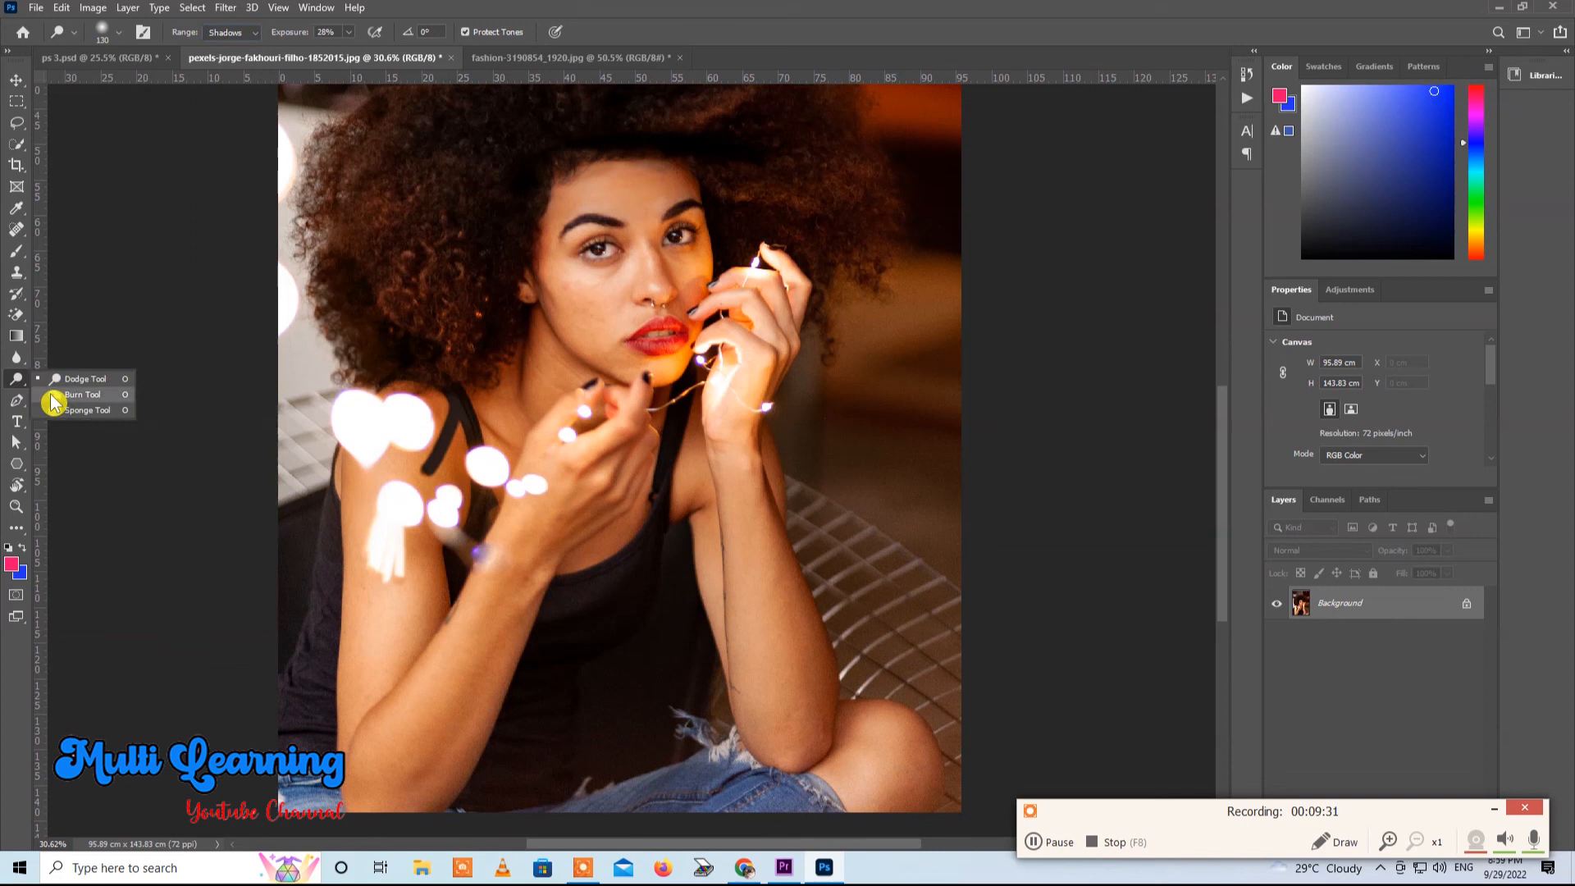
{"action": "left_click", "coordinate": [88, 422]}
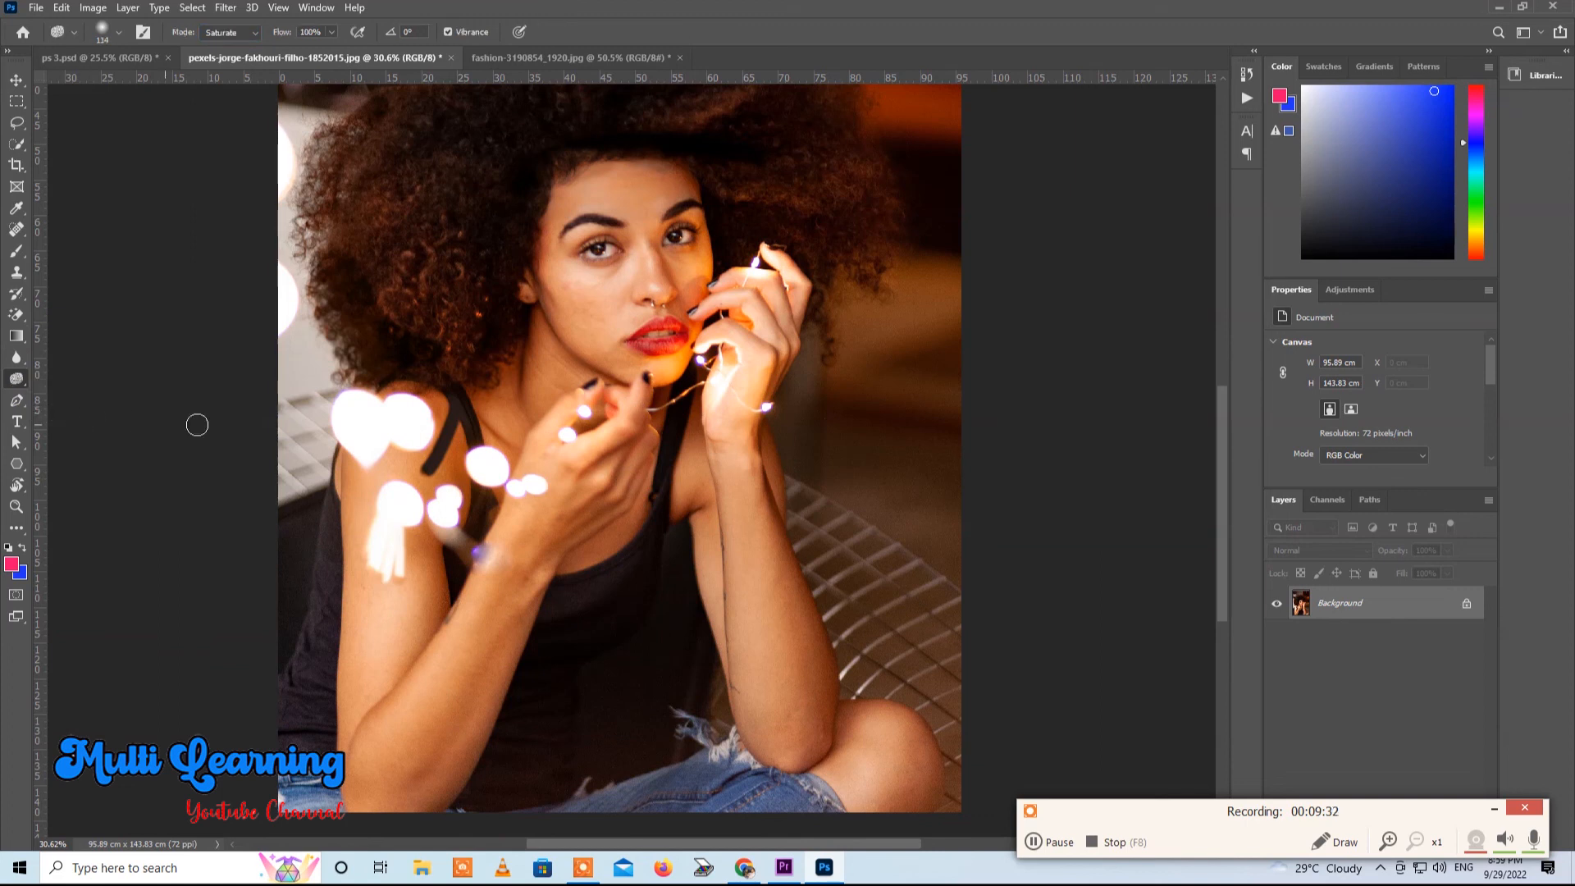
{"action": "right_click", "coordinate": [17, 382]}
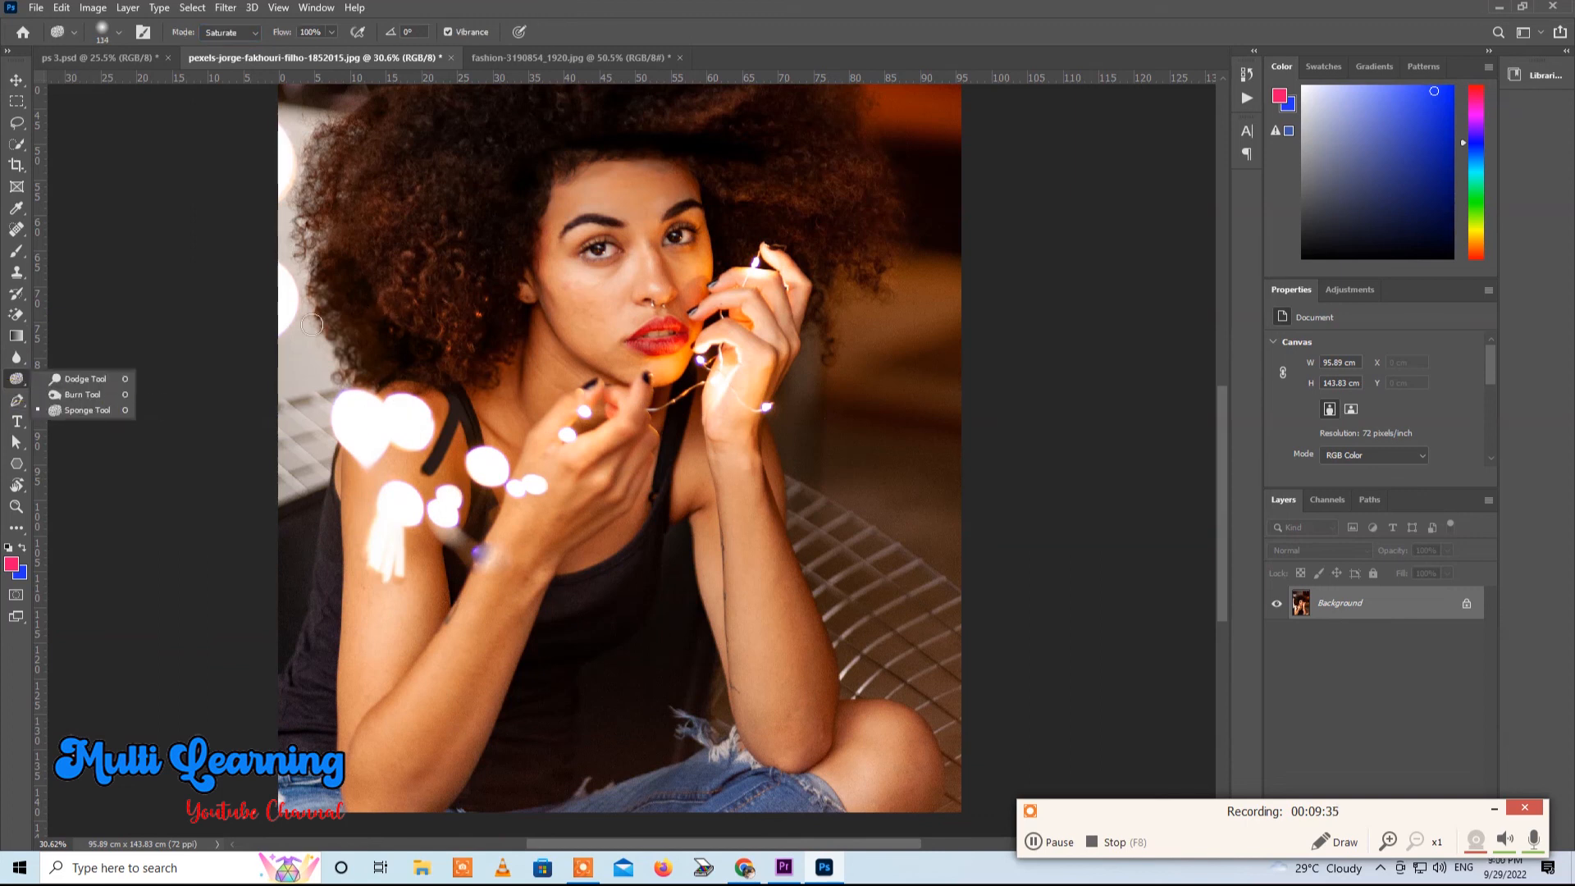
{"action": "key", "text": "bracketleft"}
{"action": "key", "text": "bracketleft"}
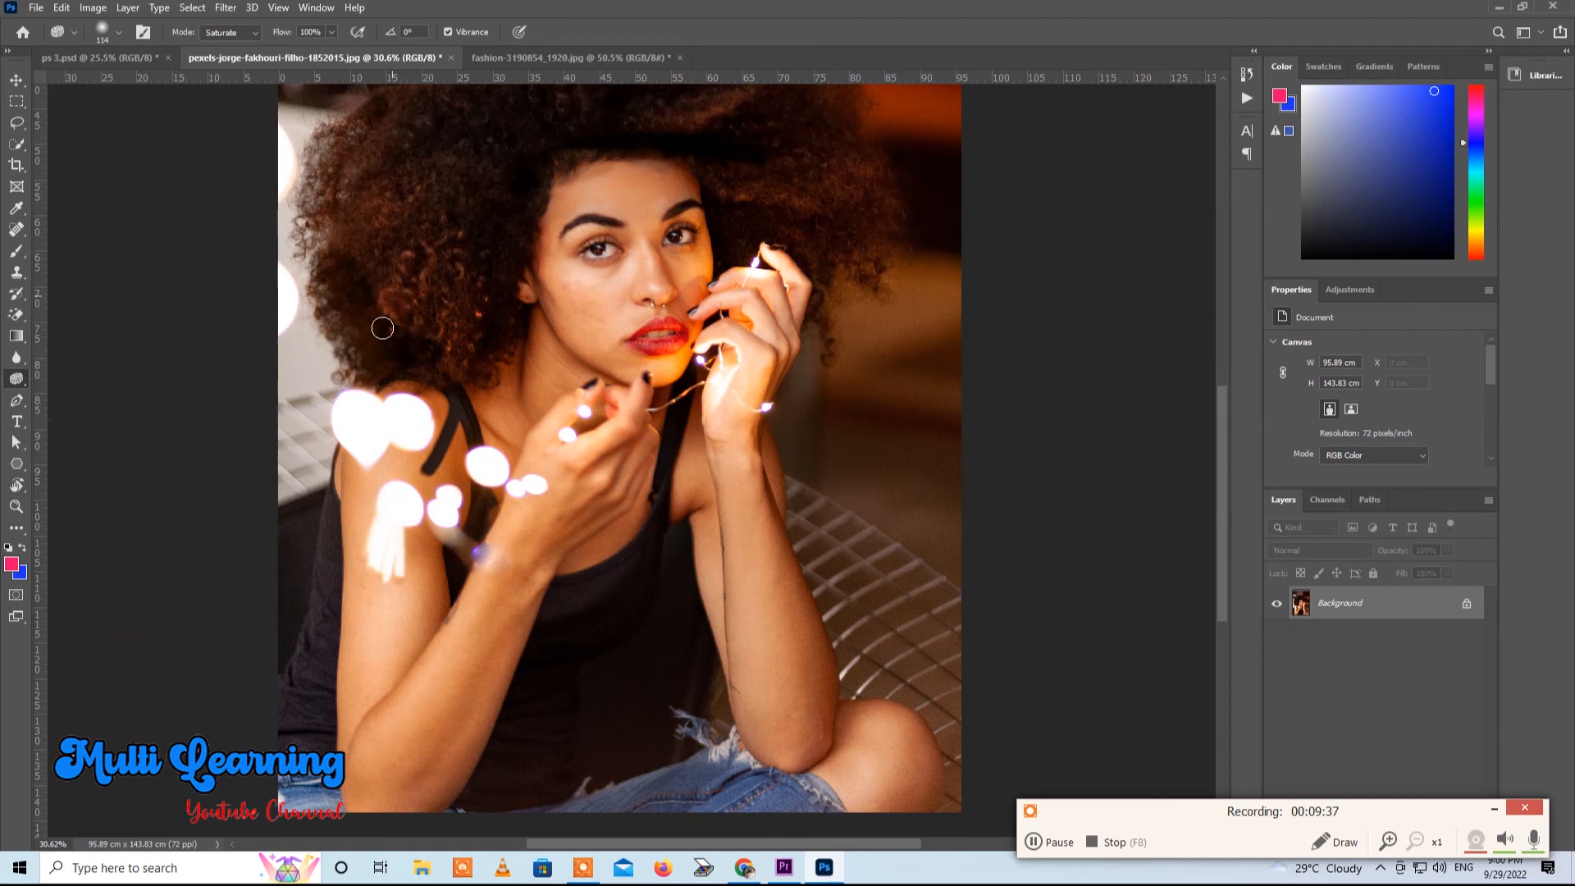